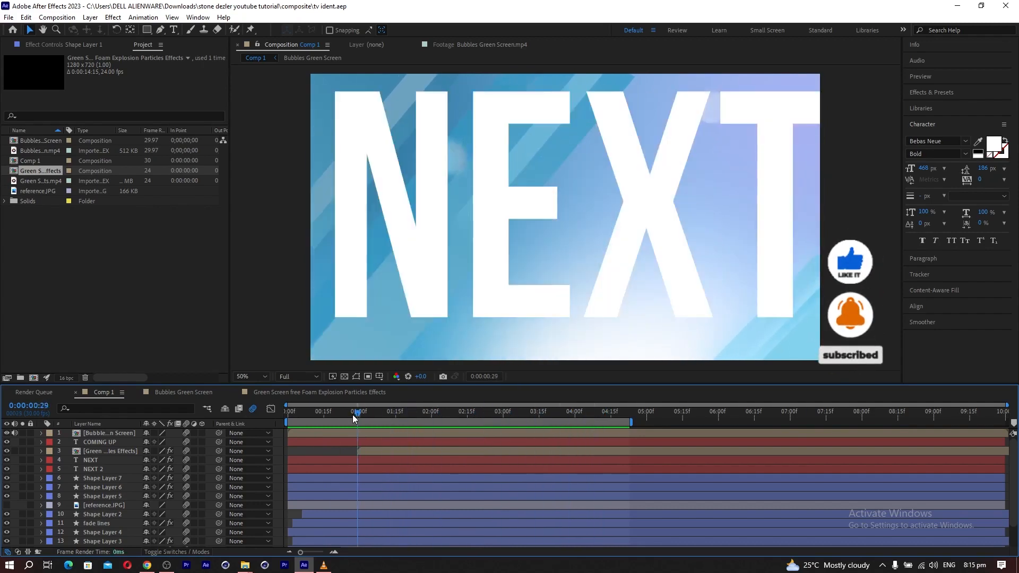
Duplicate Comp 1 in the project and open the copy in the timeline.
click(548, 433)
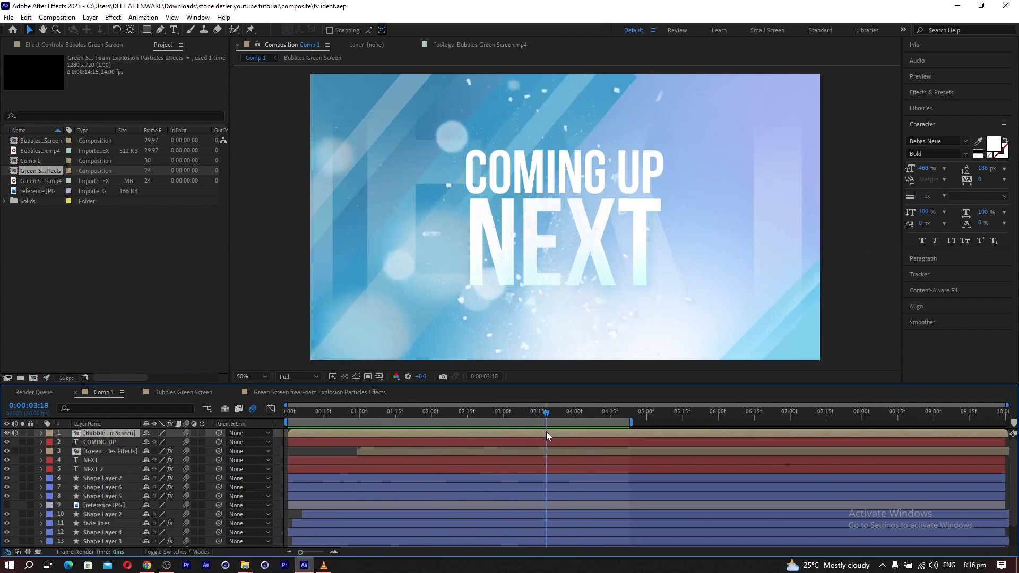
click(30, 161)
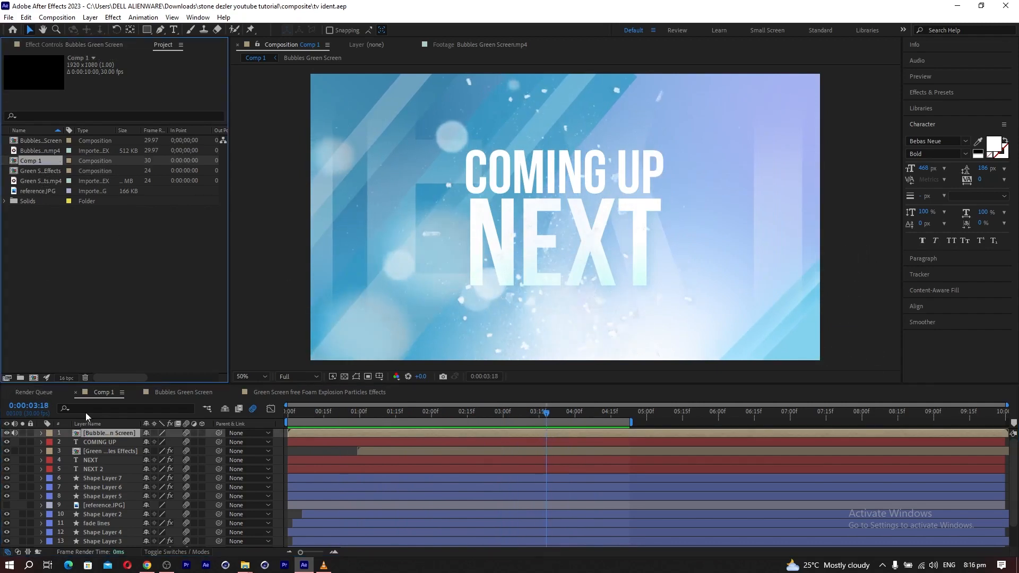
click(26, 17)
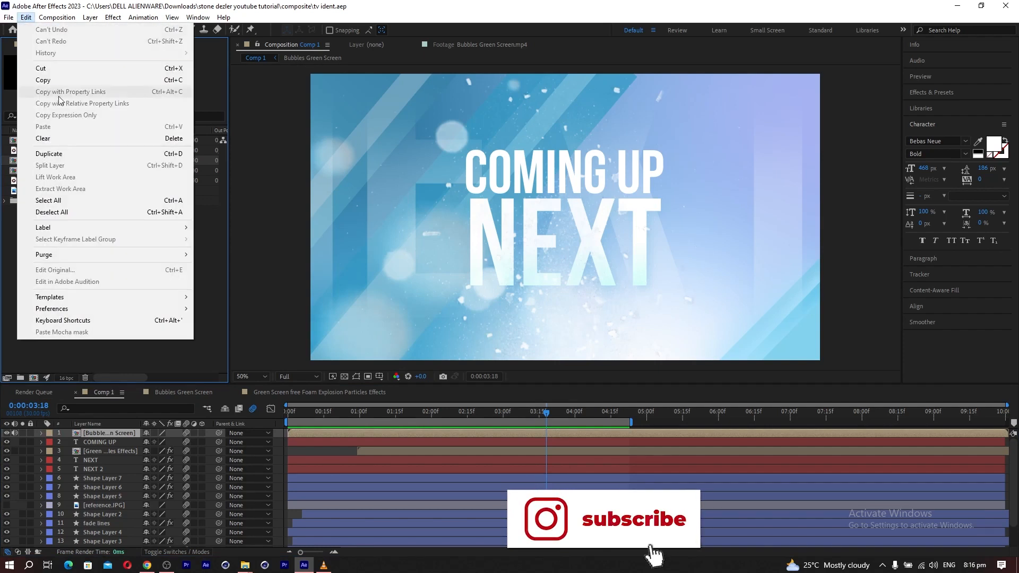
click(53, 153)
double_click(32, 171)
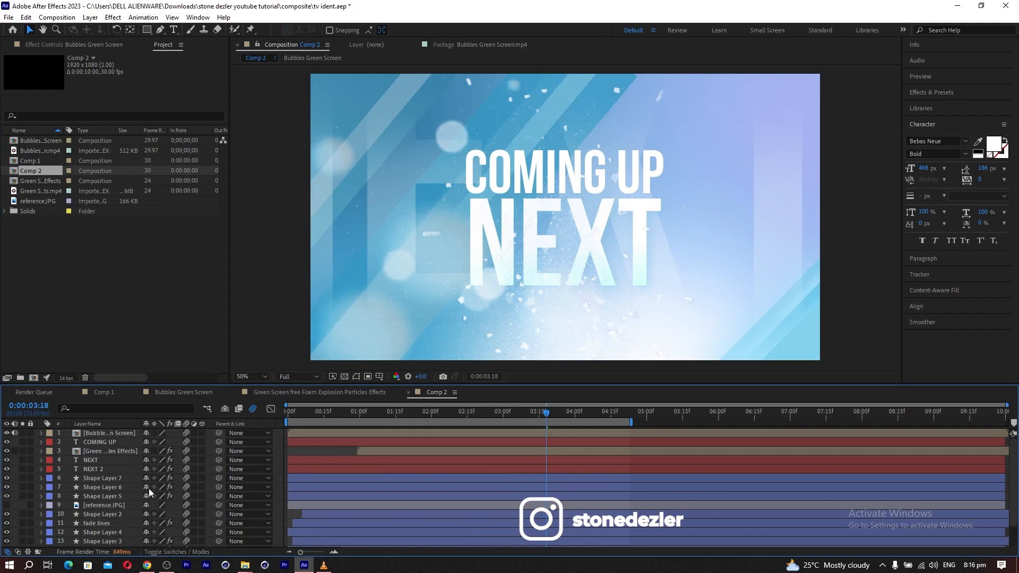
Move the NEXT layer directly below the COMING UP layer and add a null object above both.
click(103, 444)
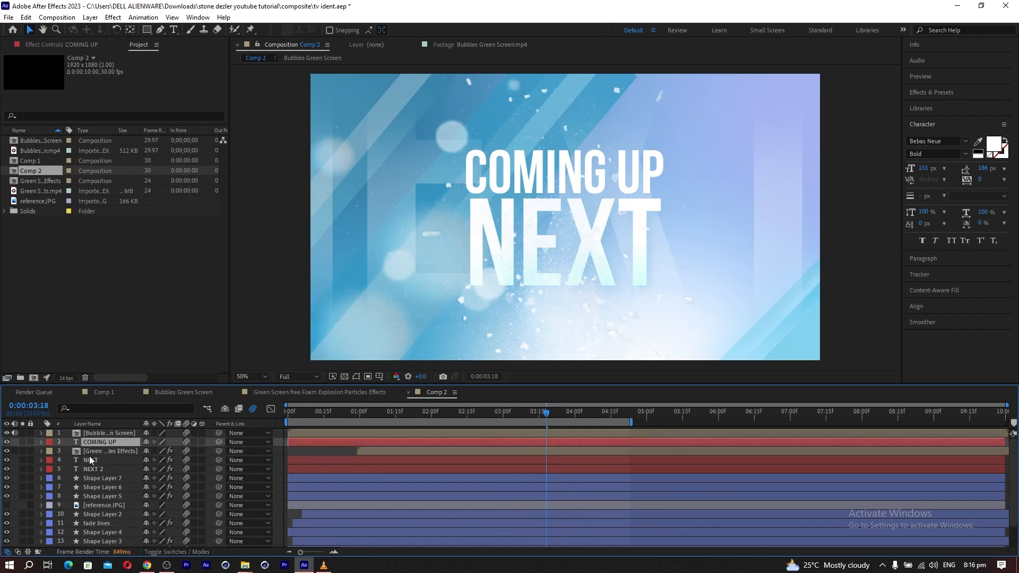
drag(87, 463, 91, 447)
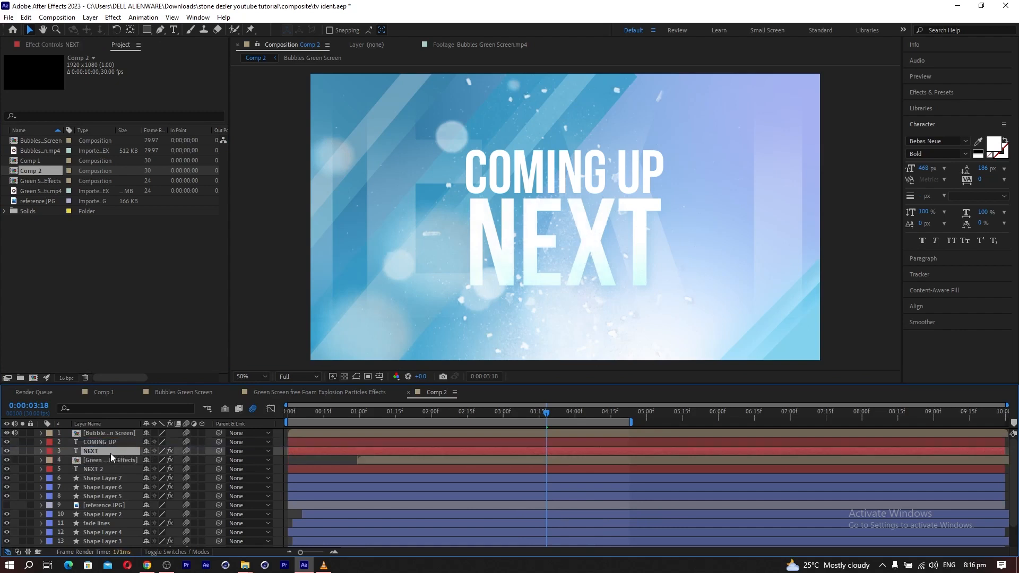
ctrl+click(101, 441)
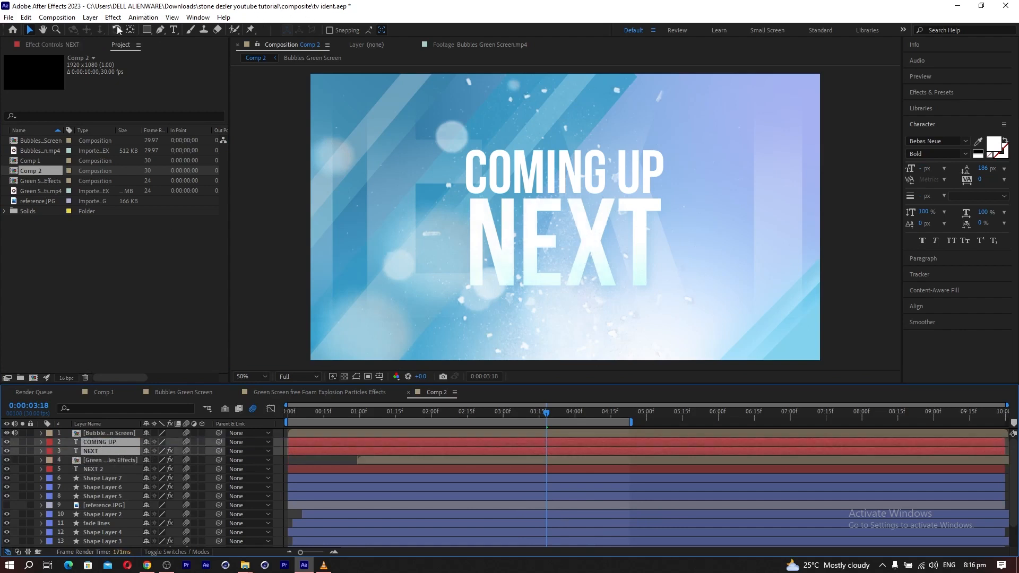
click(90, 17)
mouse_move(105, 31)
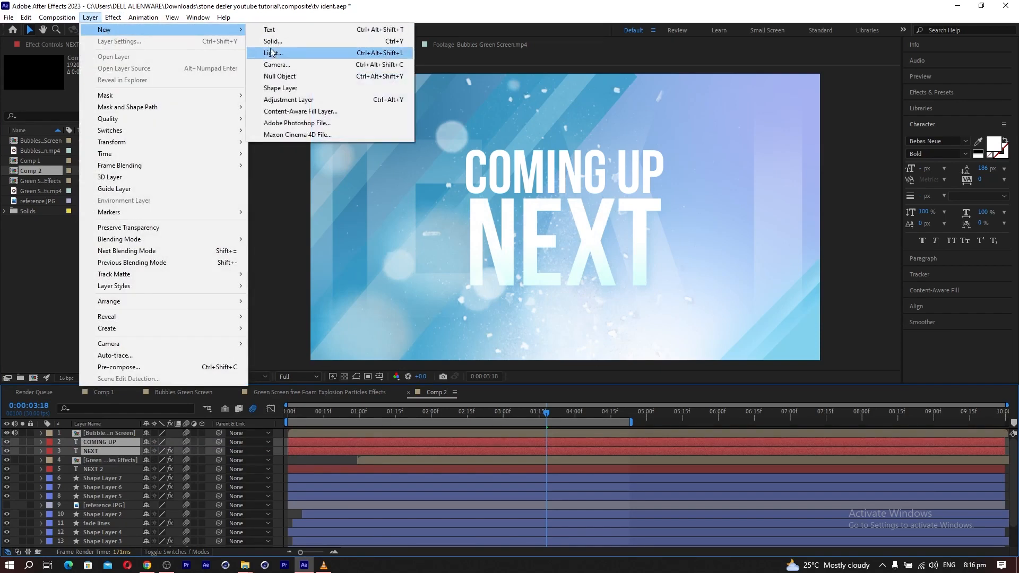
click(280, 77)
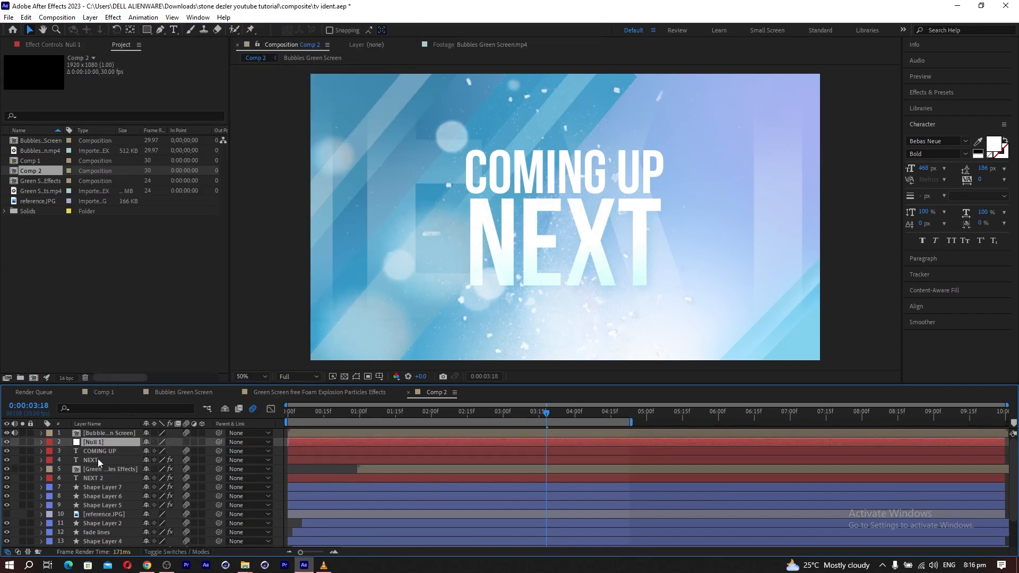
Parent the COMING UP and NEXT text layers to the null object.
click(93, 450)
ctrl+click(95, 460)
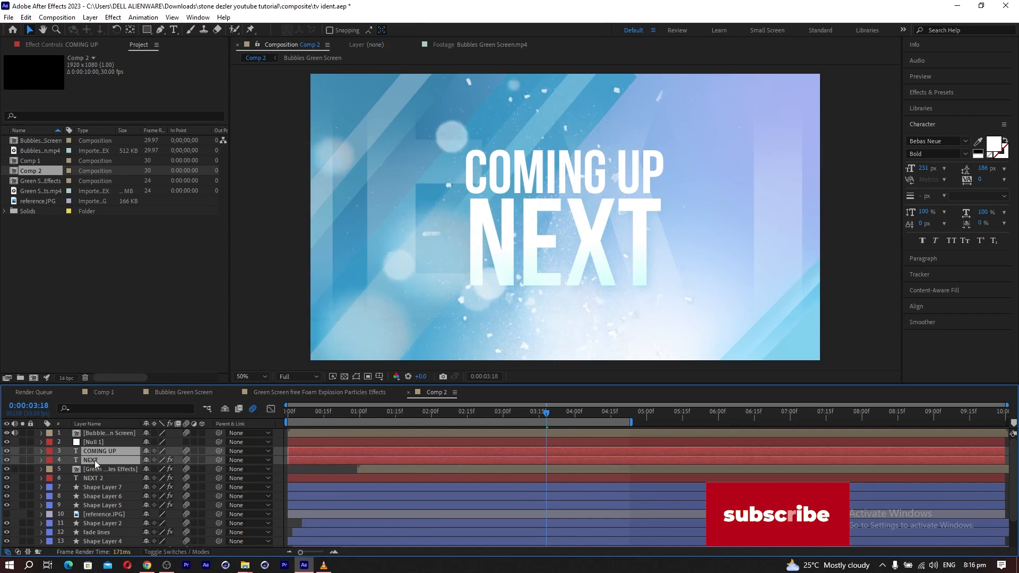
drag(218, 450, 93, 442)
Scale the null to 69% and shift it to position 696, 540 to shrink and move the title.
click(93, 442)
key(s)
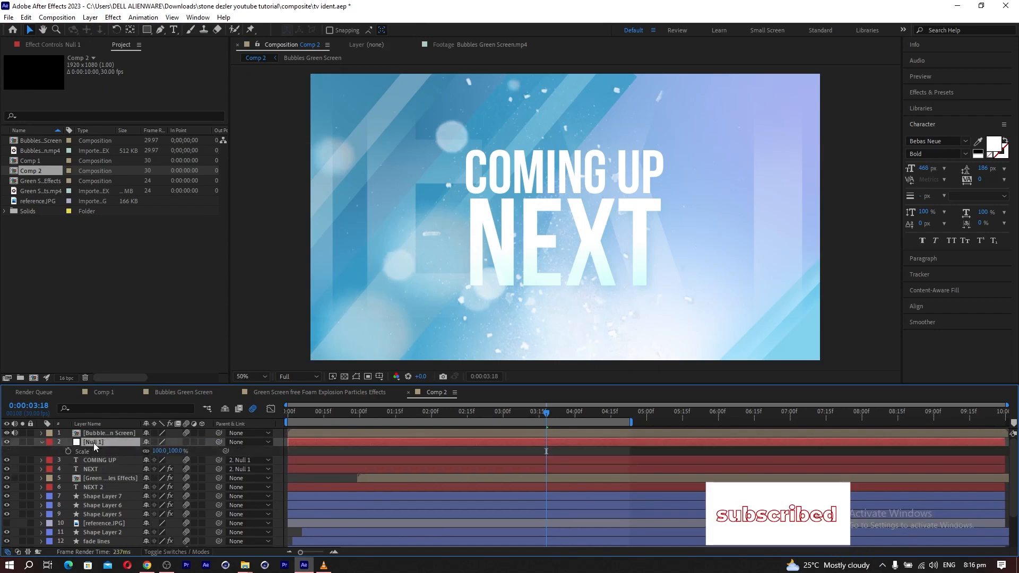
mouse_move(160, 451)
mouse_down()
mouse_move(131, 452)
mouse_move(146, 455)
mouse_up()
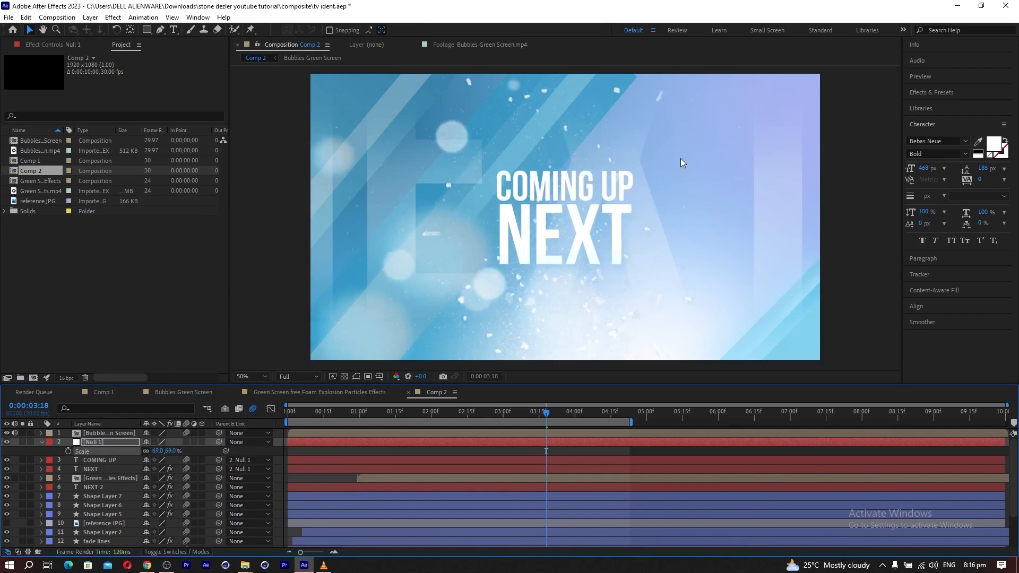
click(126, 442)
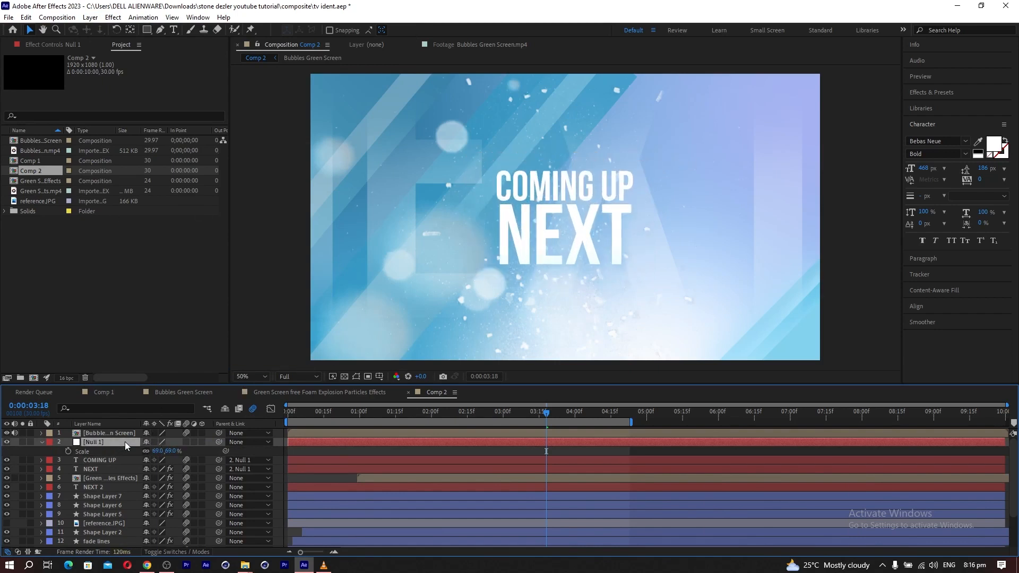
key(p)
drag(151, 450, 3, 453)
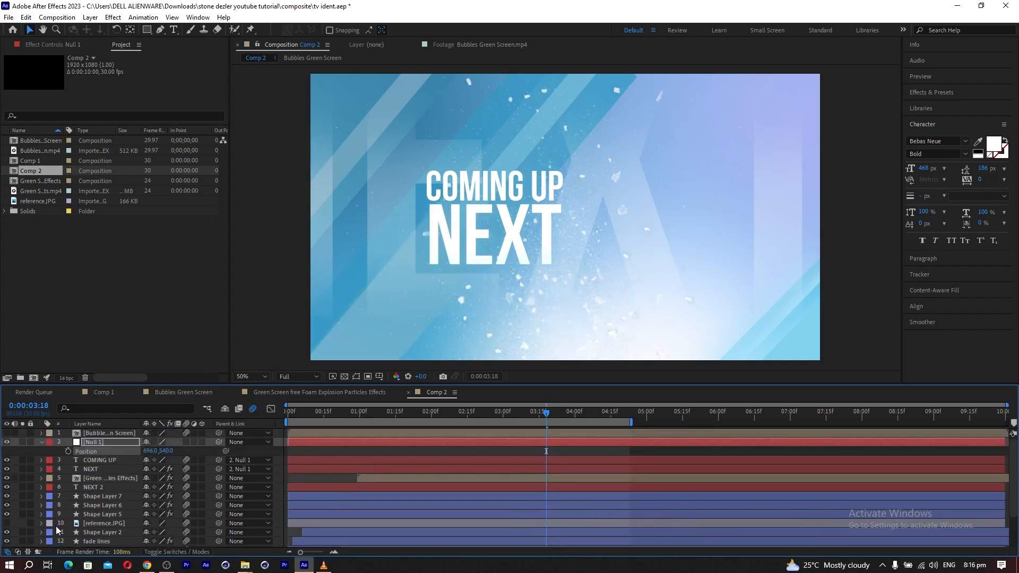
Hide the green screen foam particles layer and move the null to position 534, 432.
scroll(60, 530, down, 3)
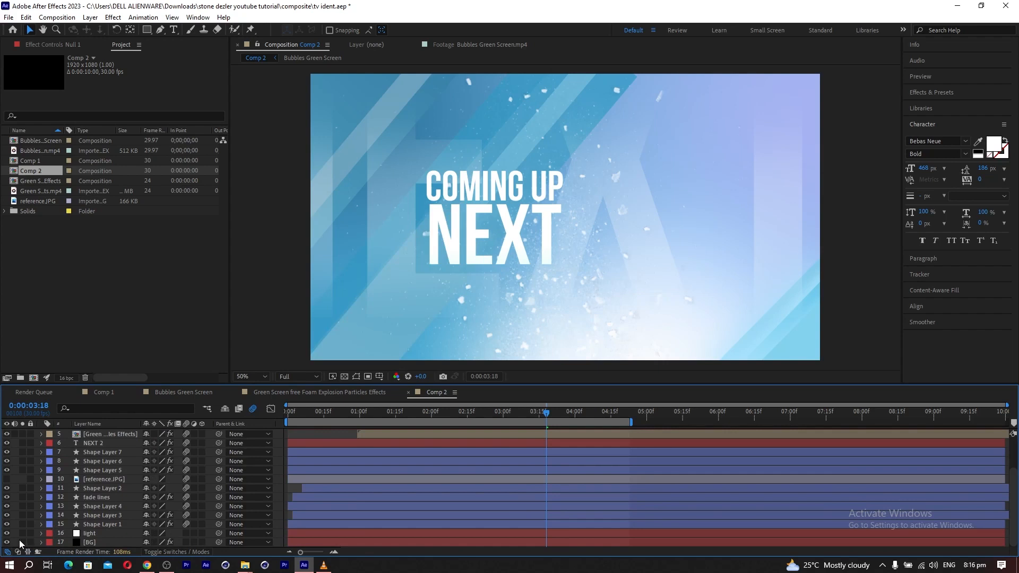
key(p)
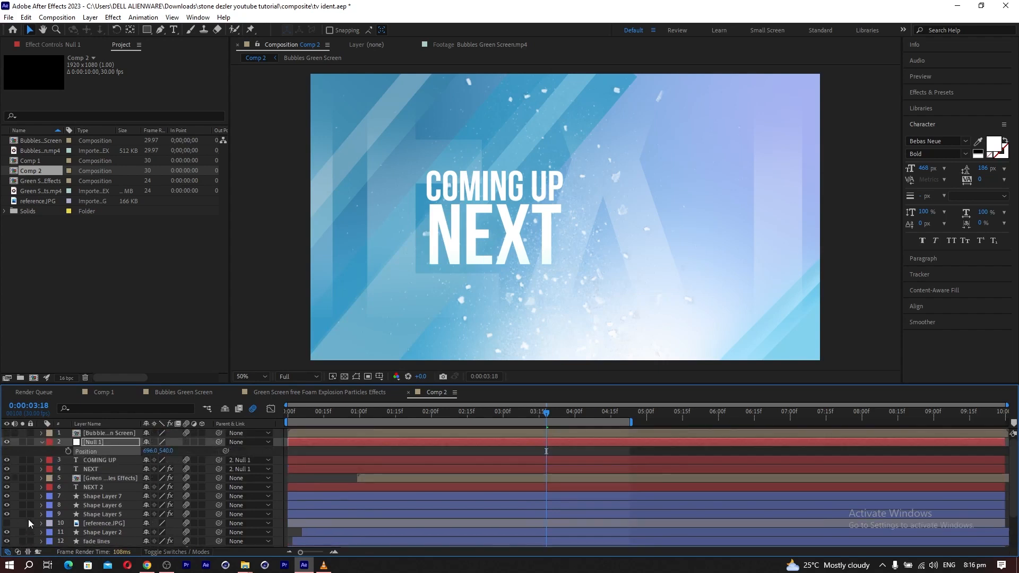
click(6, 478)
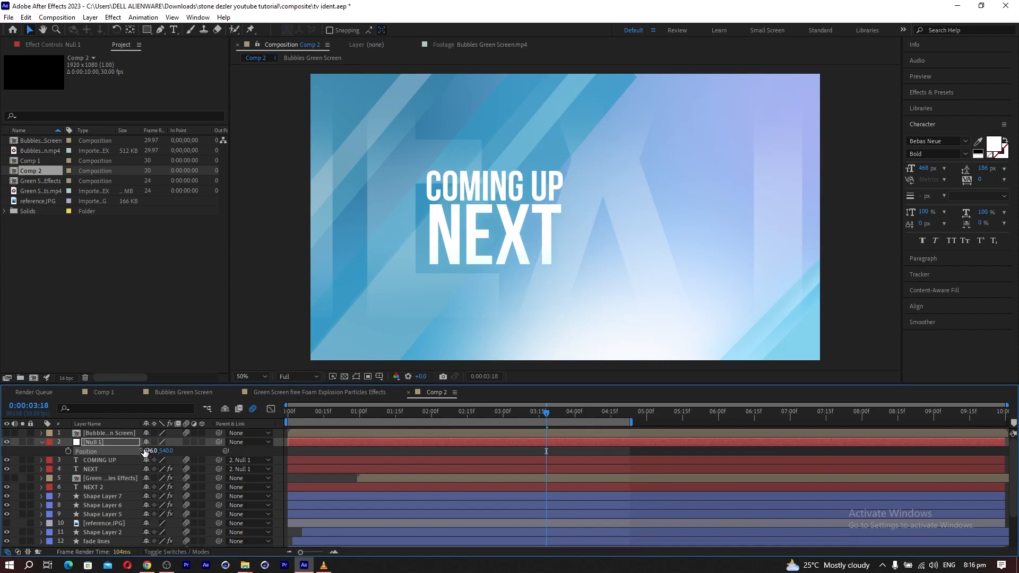
drag(149, 451, 118, 448)
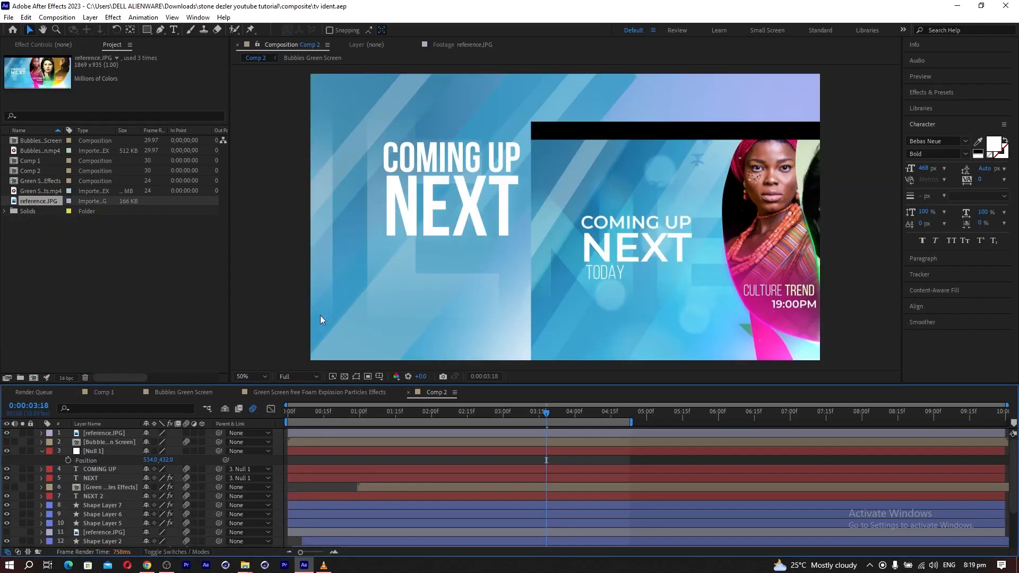
Change the font of the COMING UP text to Montserrat SemiBold.
click(103, 467)
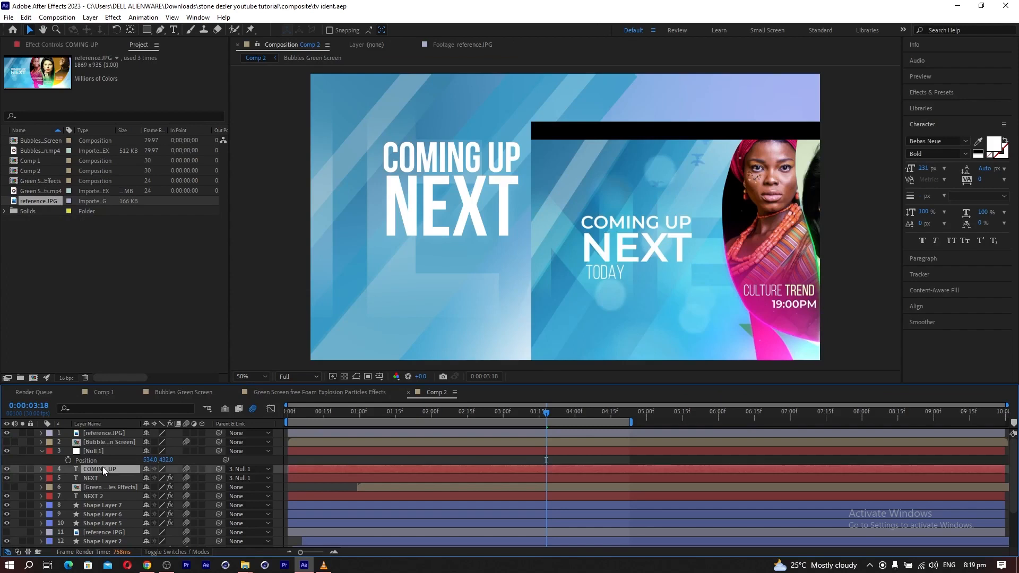
click(949, 142)
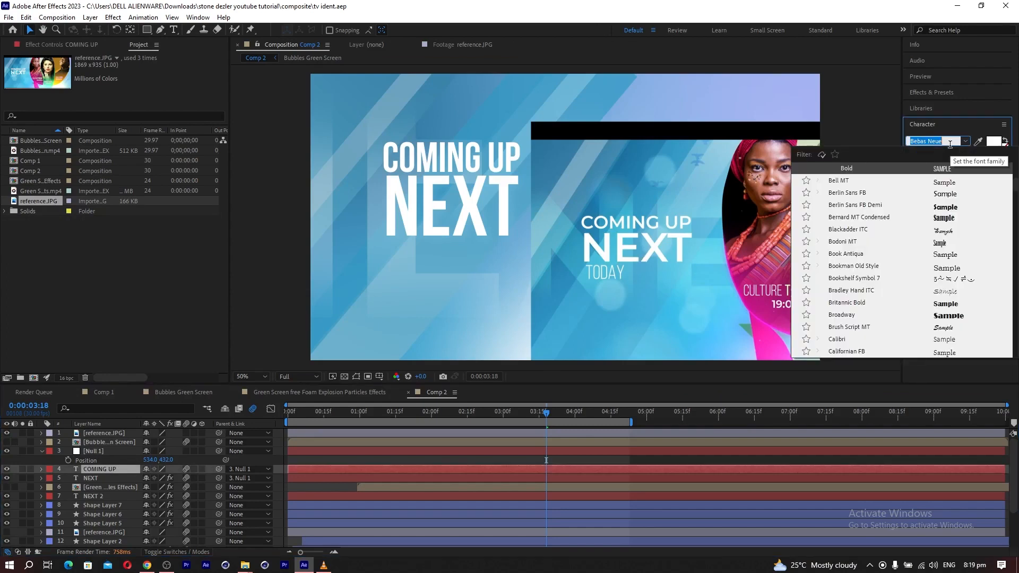
text(mon)
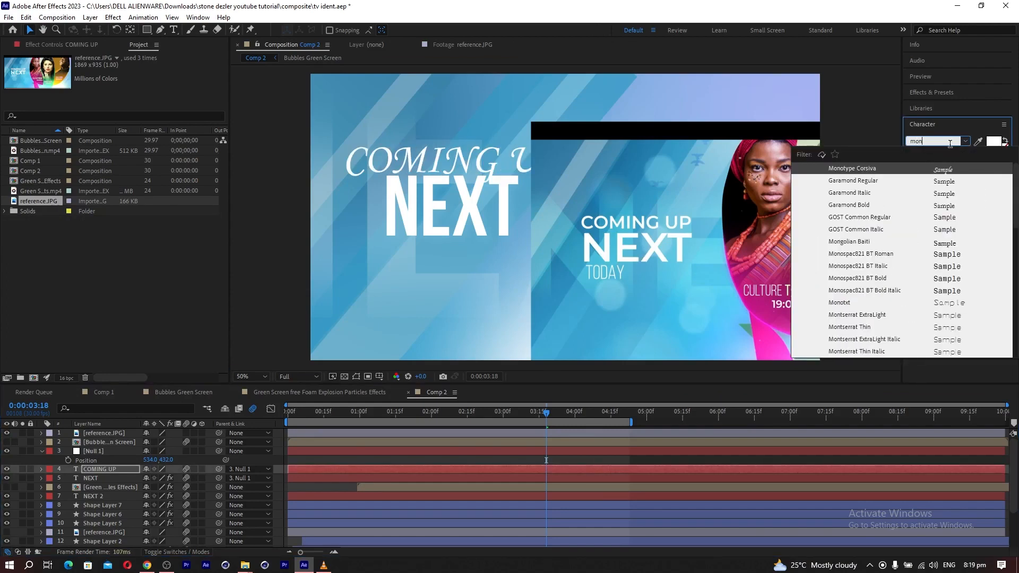
text(t)
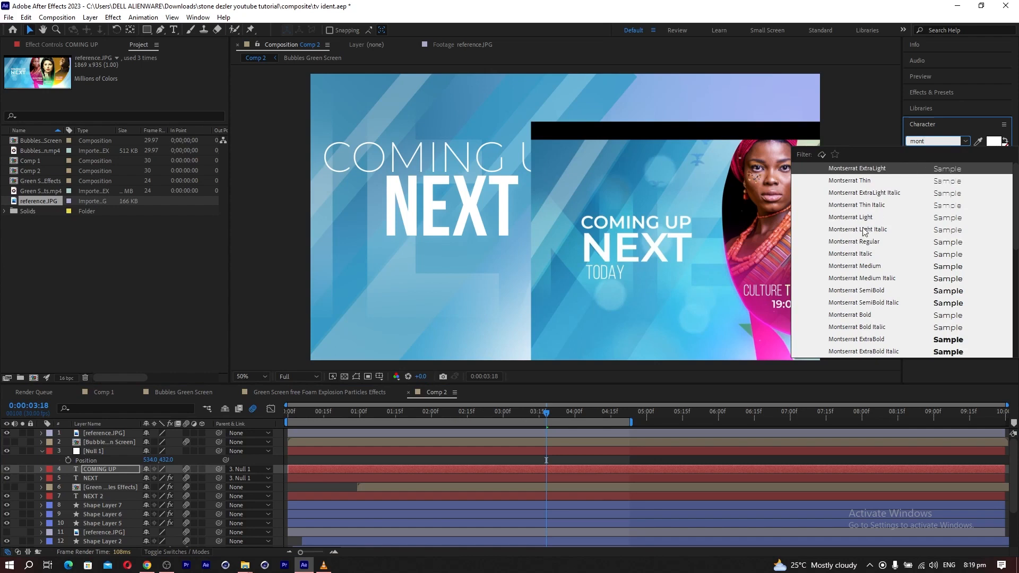
click(855, 290)
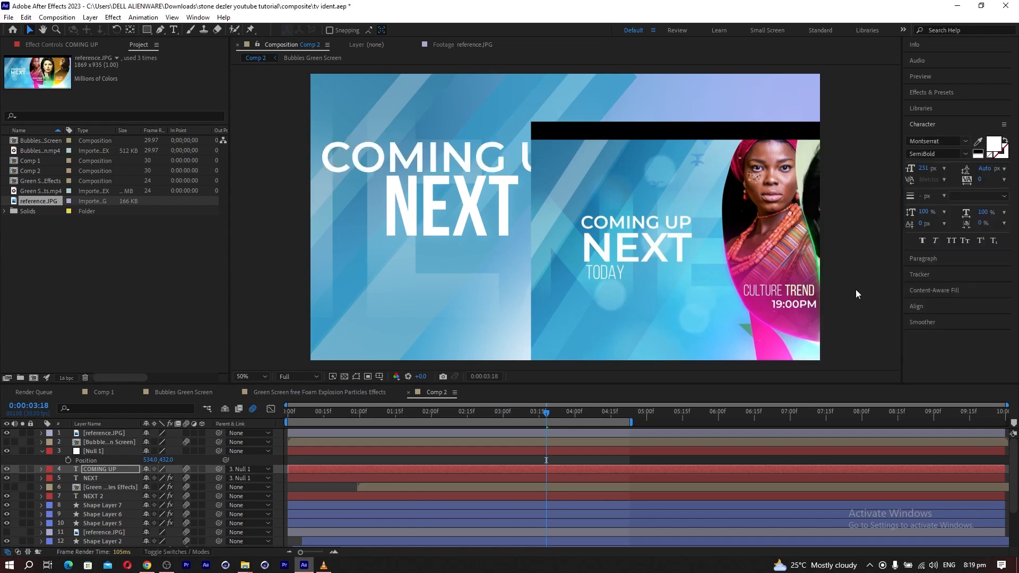
Change the NEXT text to Montserrat ExtraBold and reduce its font size to 252 px.
click(91, 478)
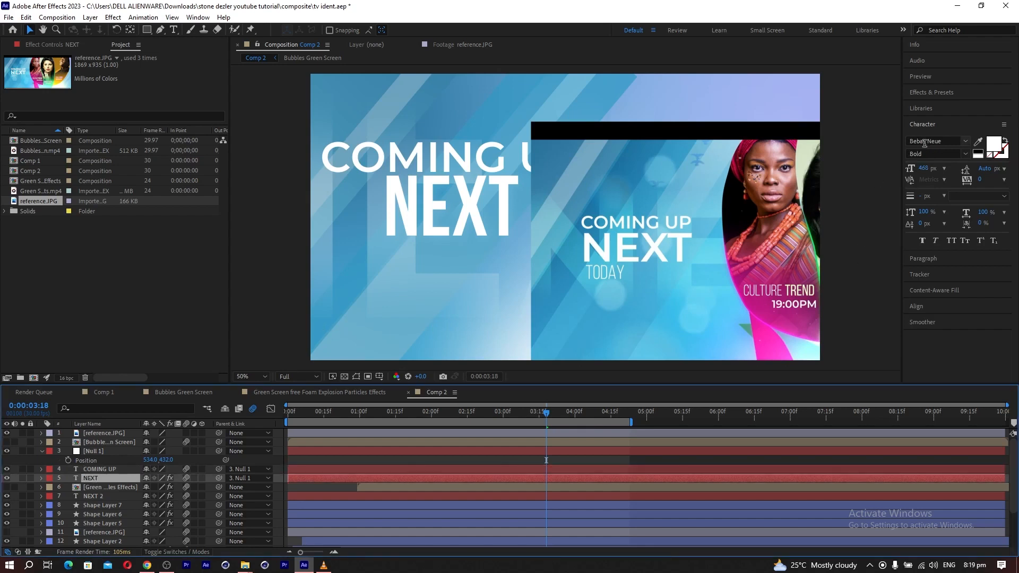
click(939, 137)
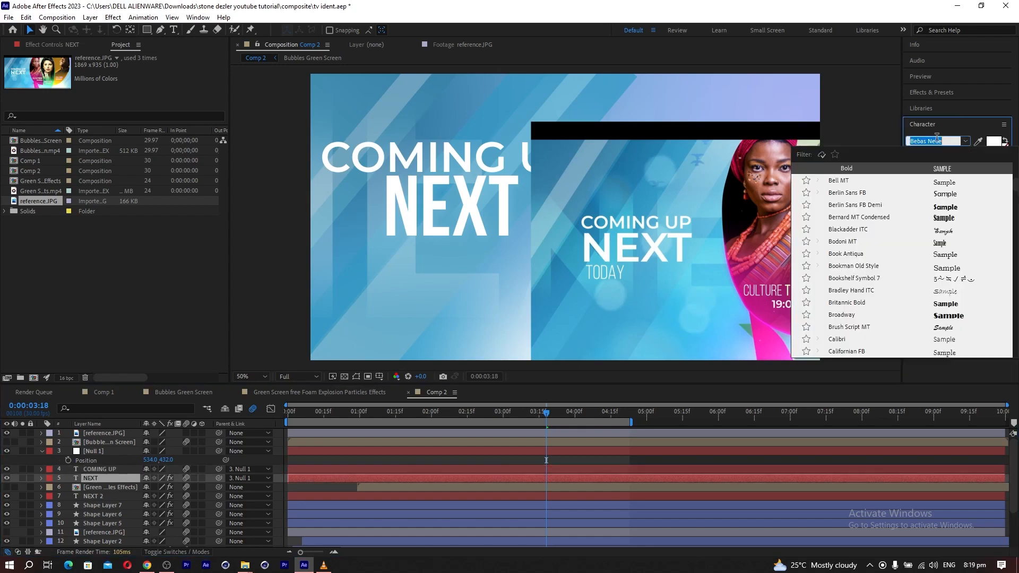
text(mon)
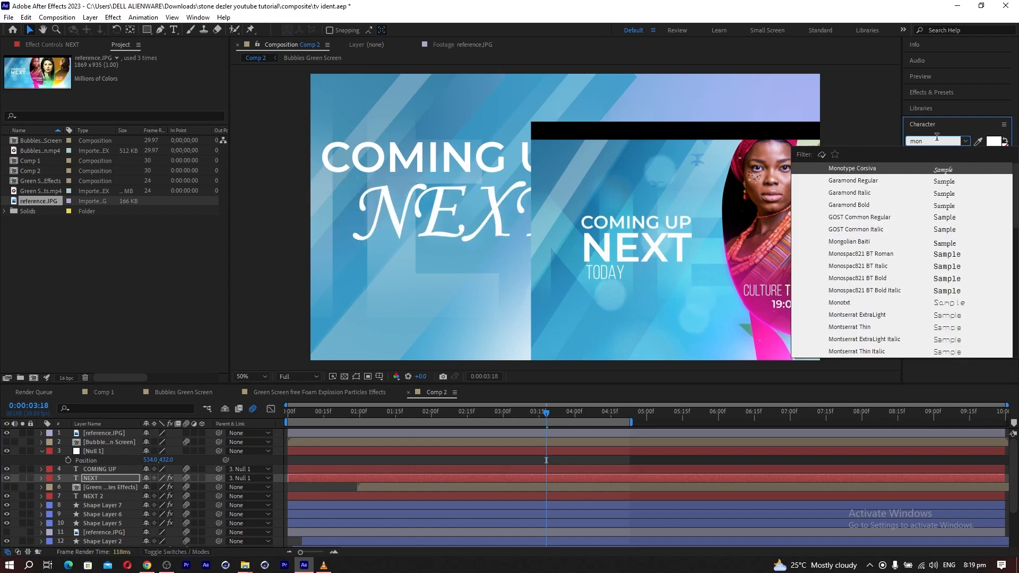
text(ts)
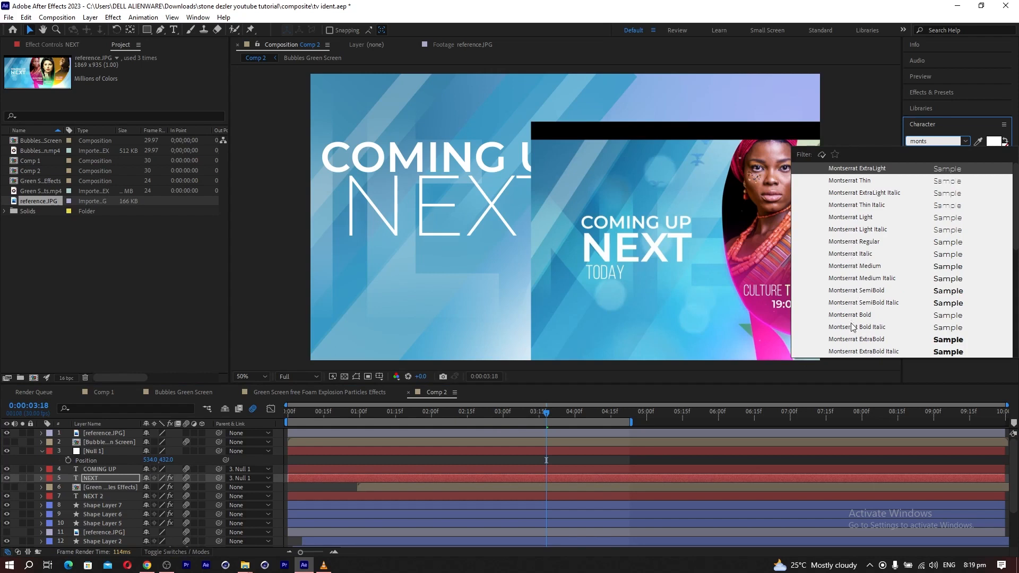
click(848, 340)
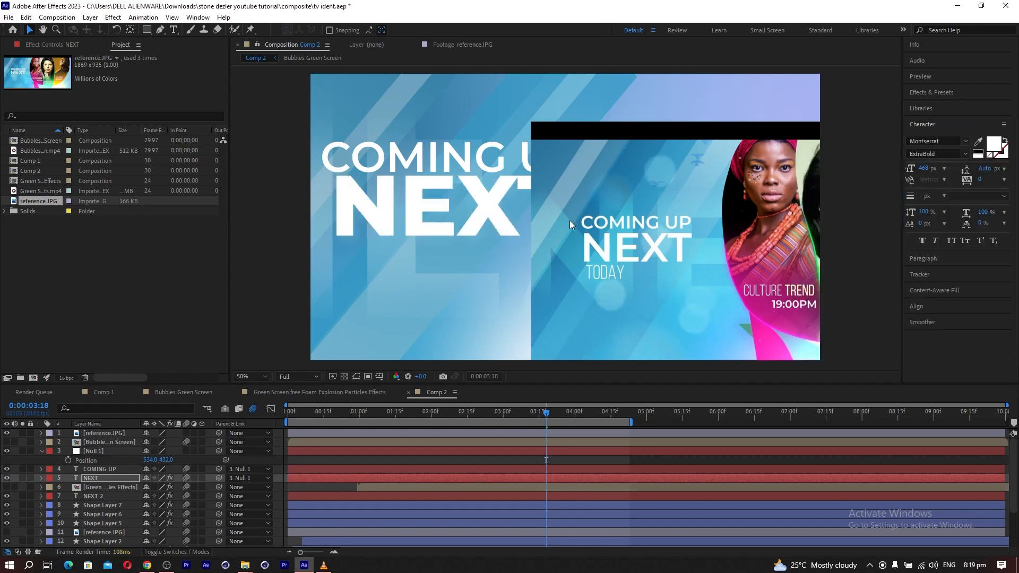
click(85, 477)
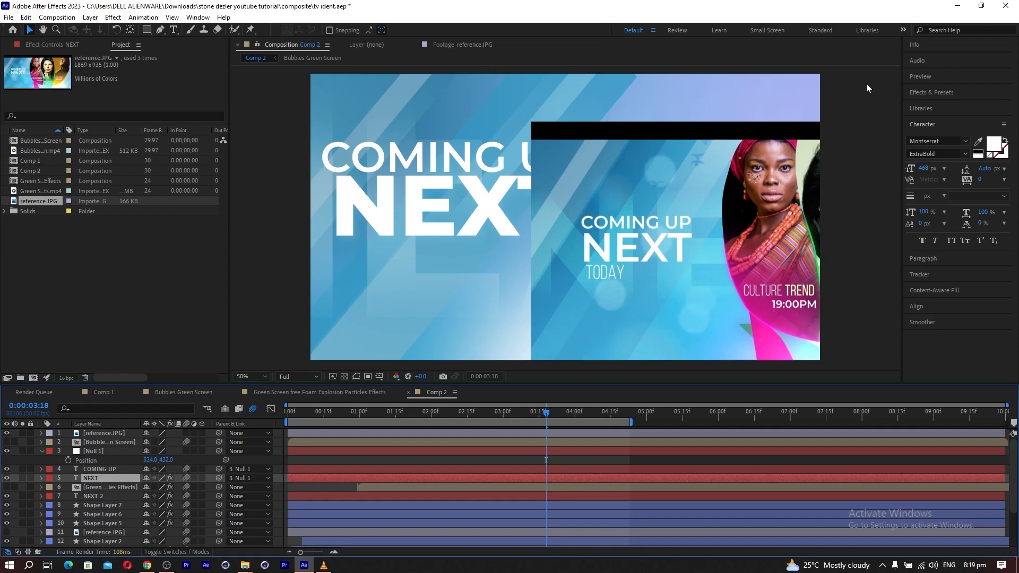
drag(925, 167, 834, 193)
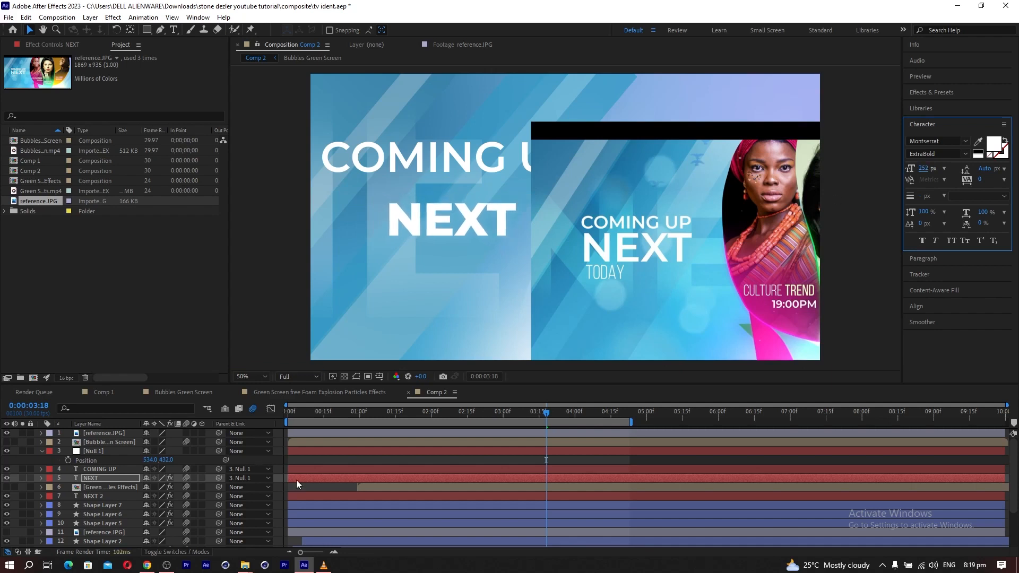
Reduce the COMING UP font size and reposition both text lines so COMING UP sits closely above NEXT.
click(98, 469)
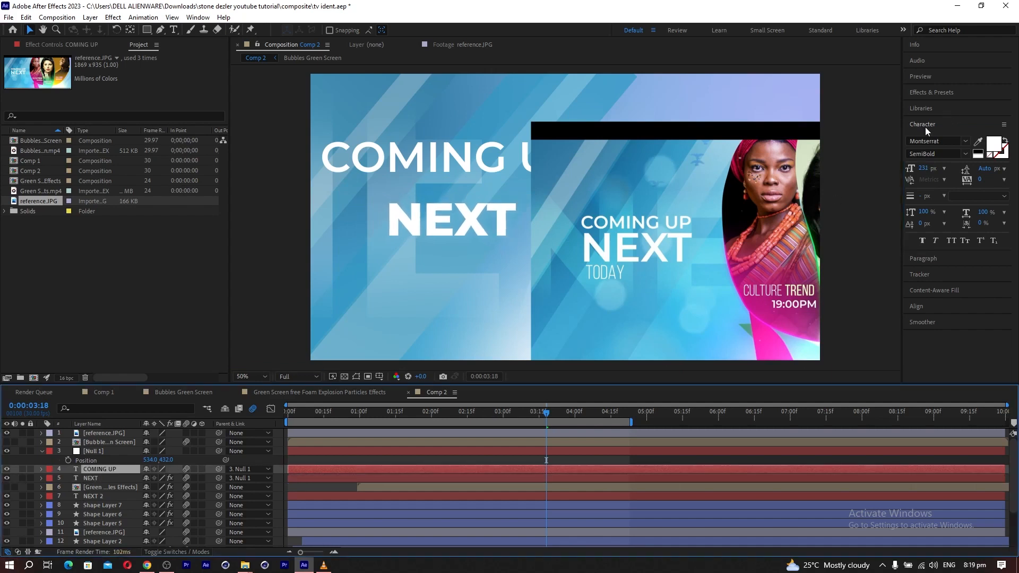
drag(923, 170, 873, 176)
mouse_move(469, 168)
mouse_down()
mouse_move(459, 193)
mouse_move(462, 181)
mouse_up()
click(91, 478)
drag(422, 225, 417, 212)
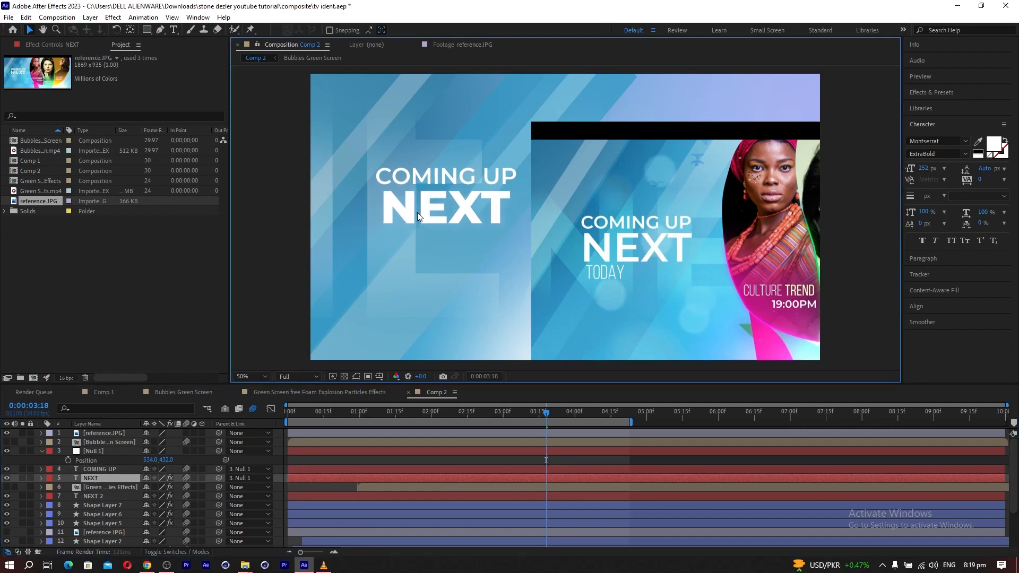
Set the NEXT text to the SemiBold style with a font size of 276 px.
click(965, 153)
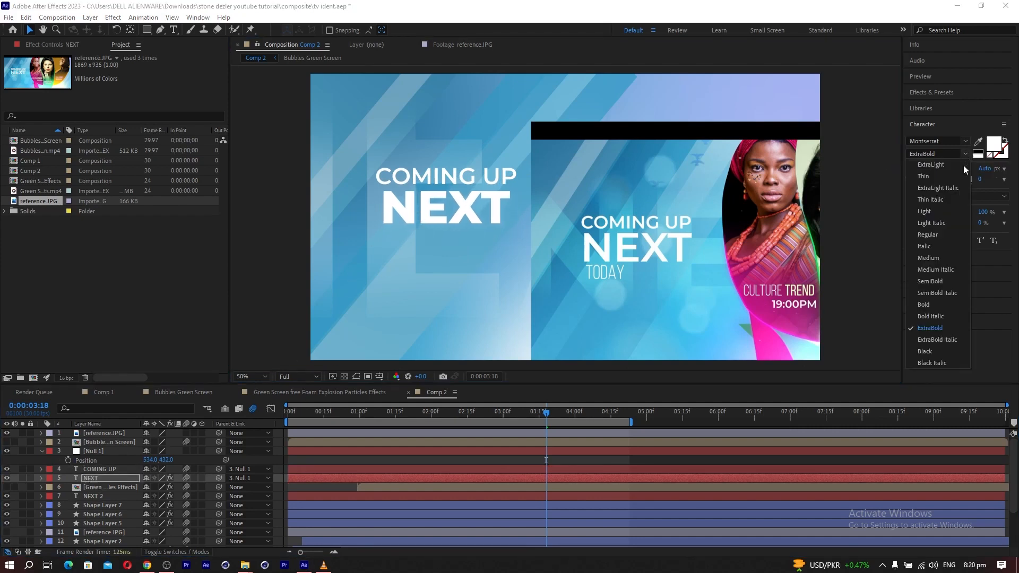
click(924, 281)
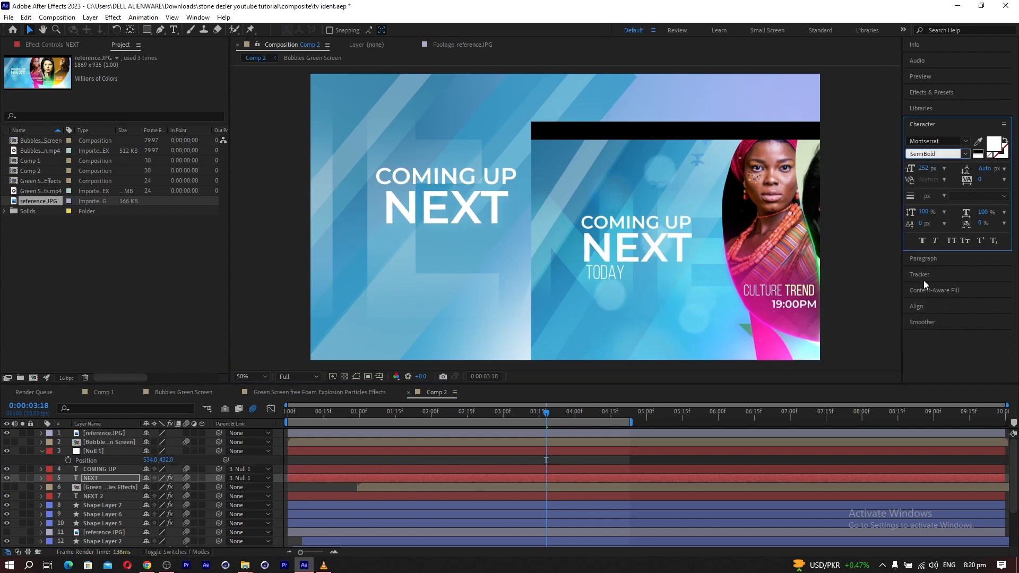
drag(923, 169, 937, 168)
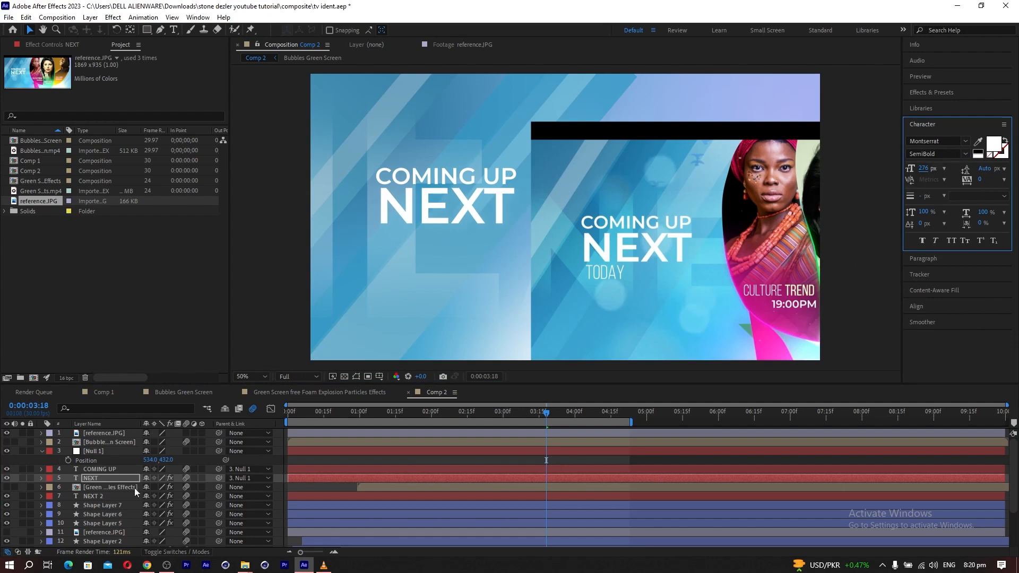
Duplicate the NEXT text layer and place the copy directly below the original NEXT in the composition.
click(90, 480)
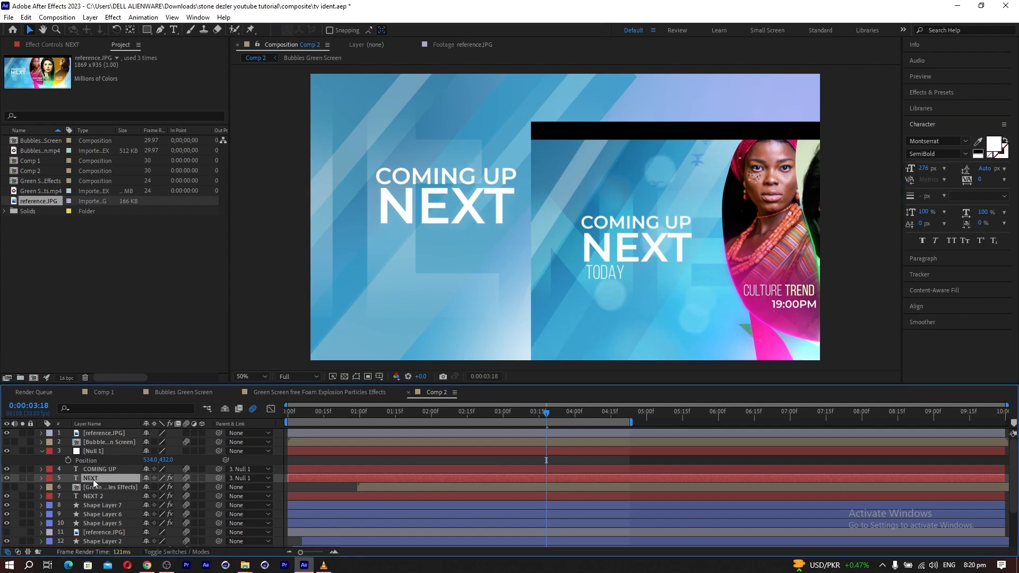
key(ctrl+d)
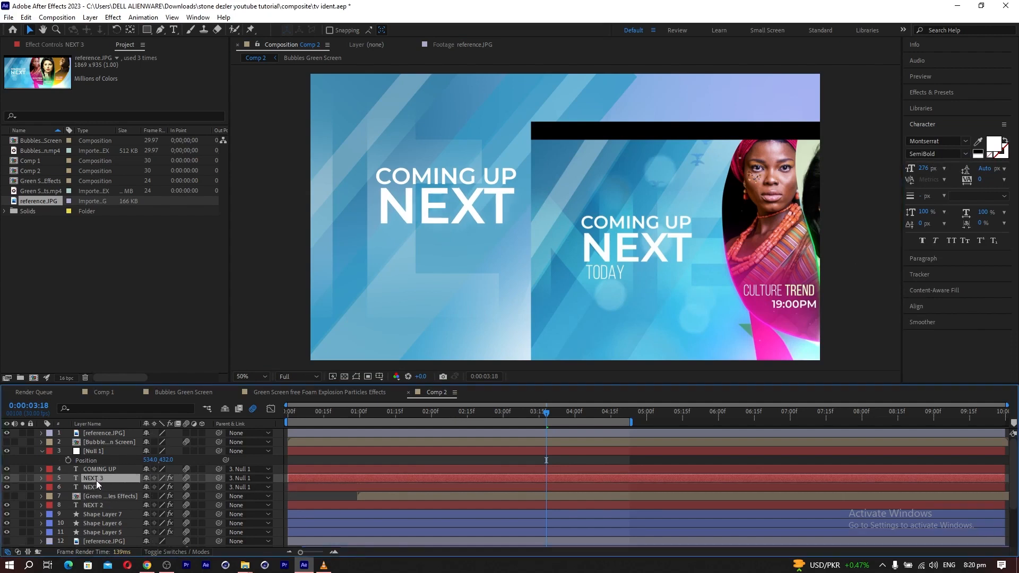
drag(404, 215, 405, 266)
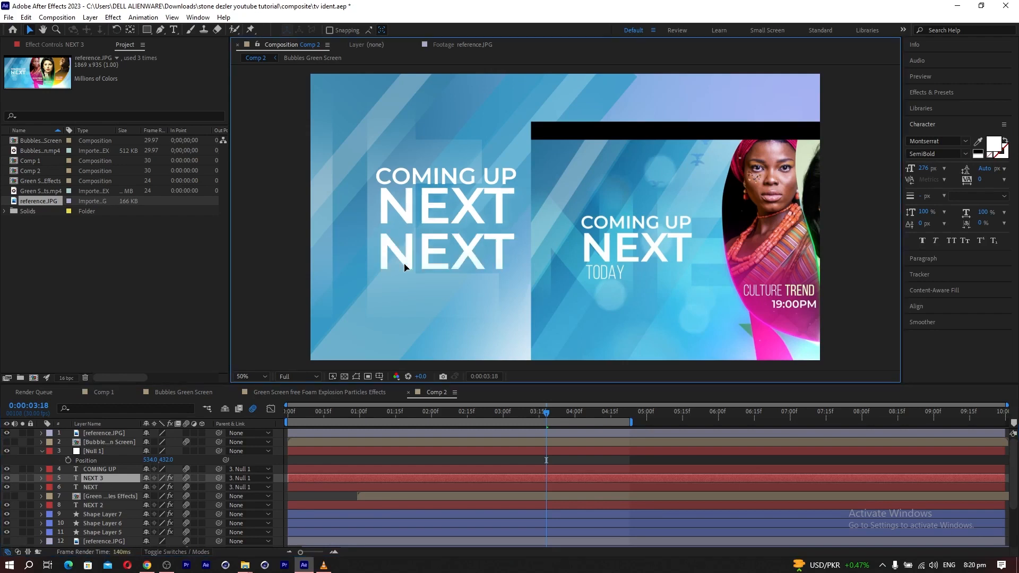
Replace the duplicated text with "today" and set it to All Caps.
click(173, 30)
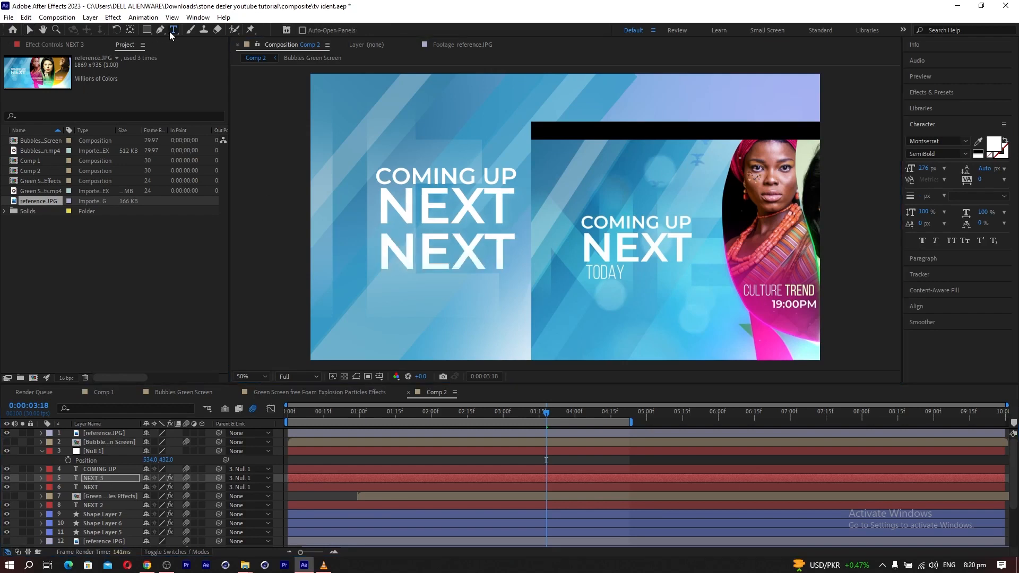
drag(380, 263, 506, 253)
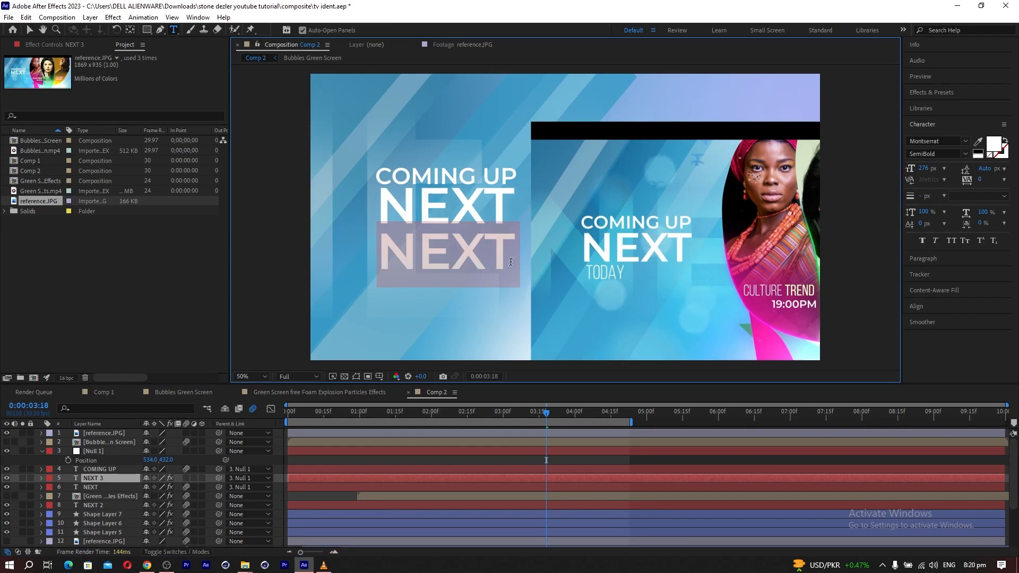
text(to)
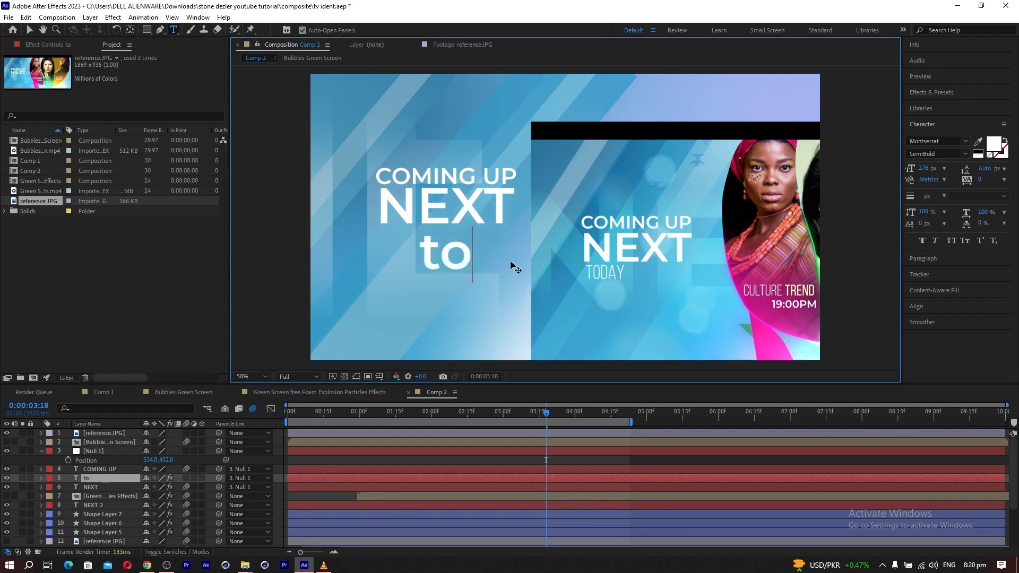
text(day)
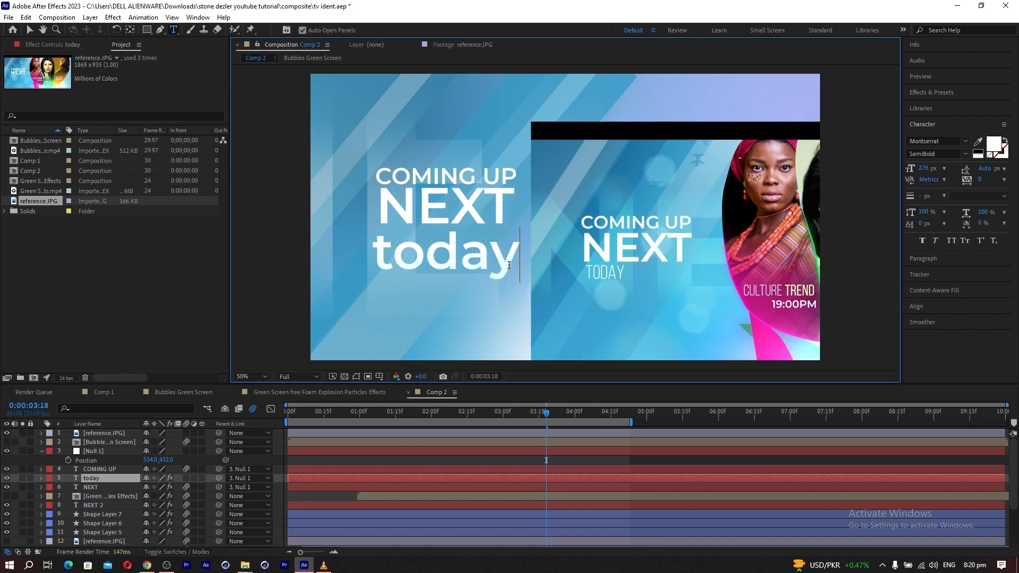
drag(392, 264, 370, 257)
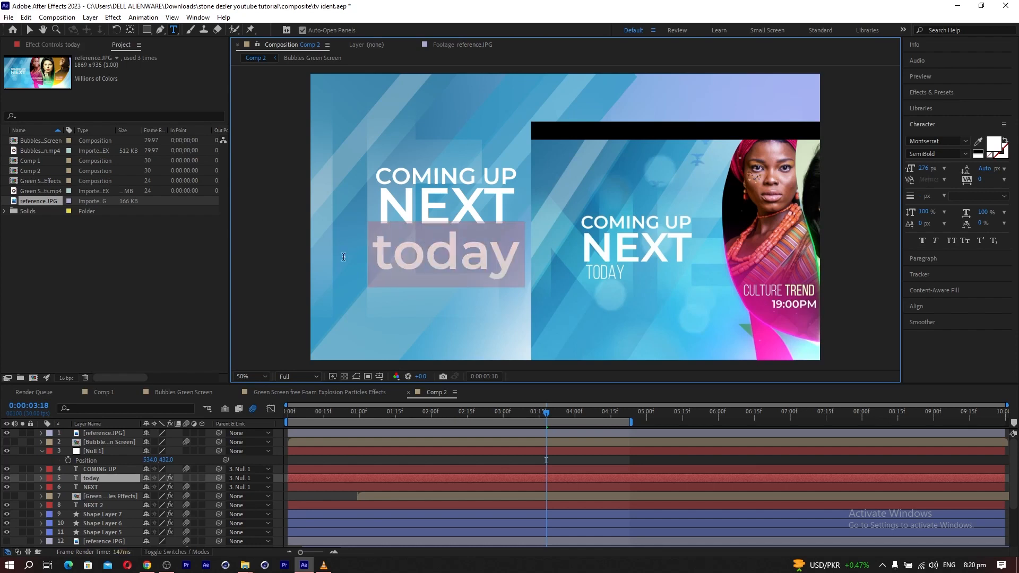
click(950, 241)
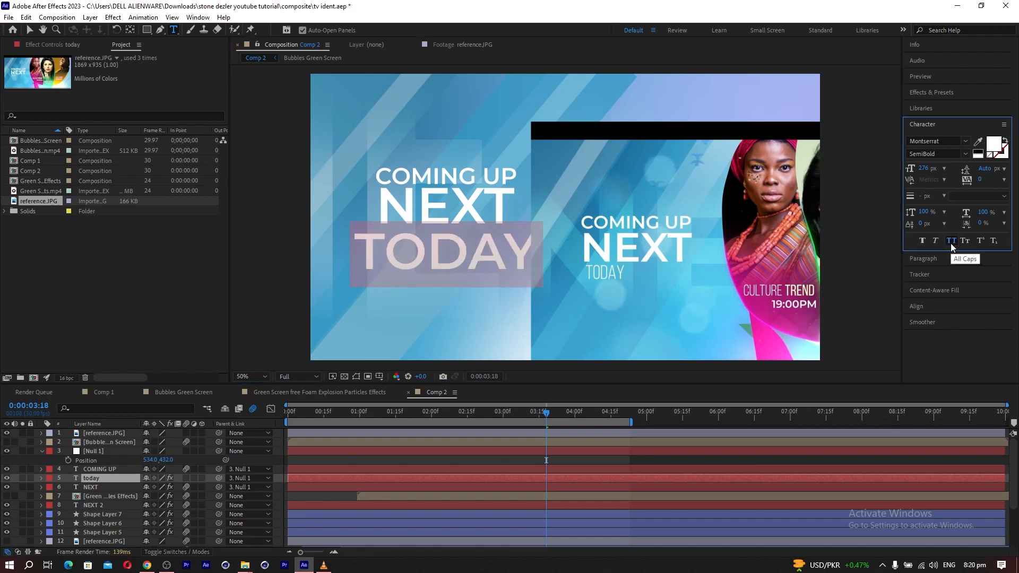
click(28, 29)
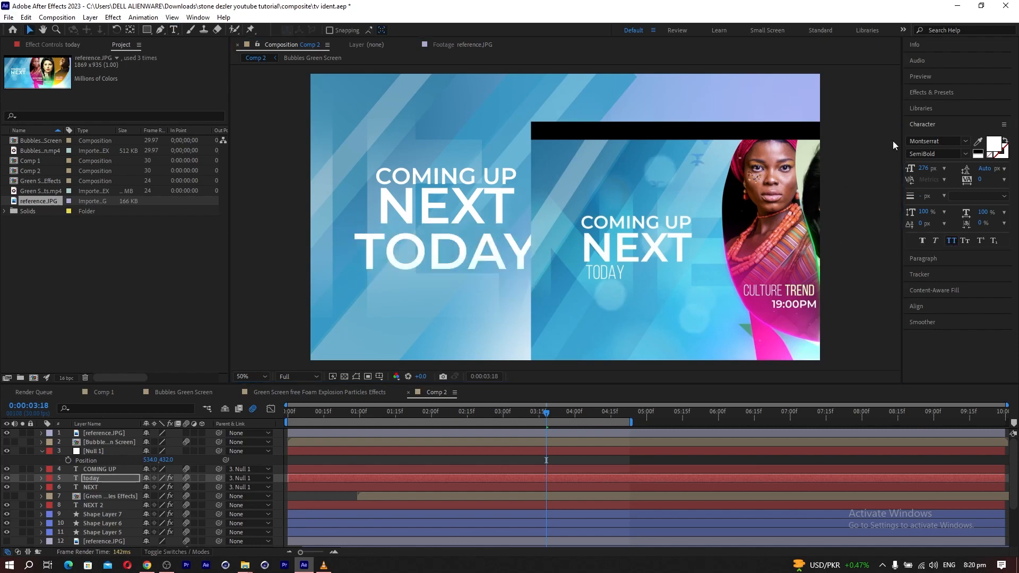
Set the TODAY text to Bebas Neue Book at 173 px and align it under the start of NEXT.
click(923, 142)
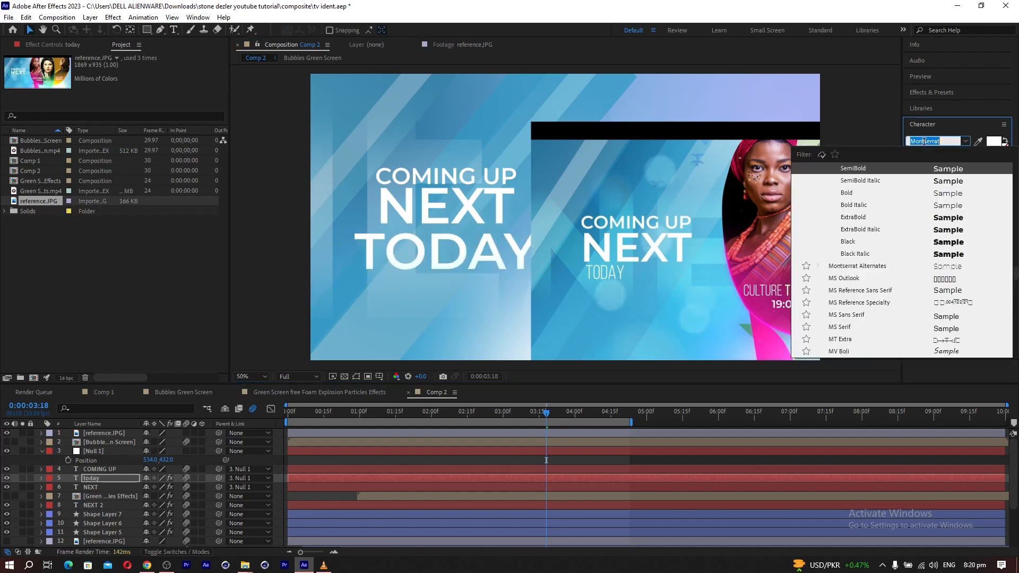
text(beb)
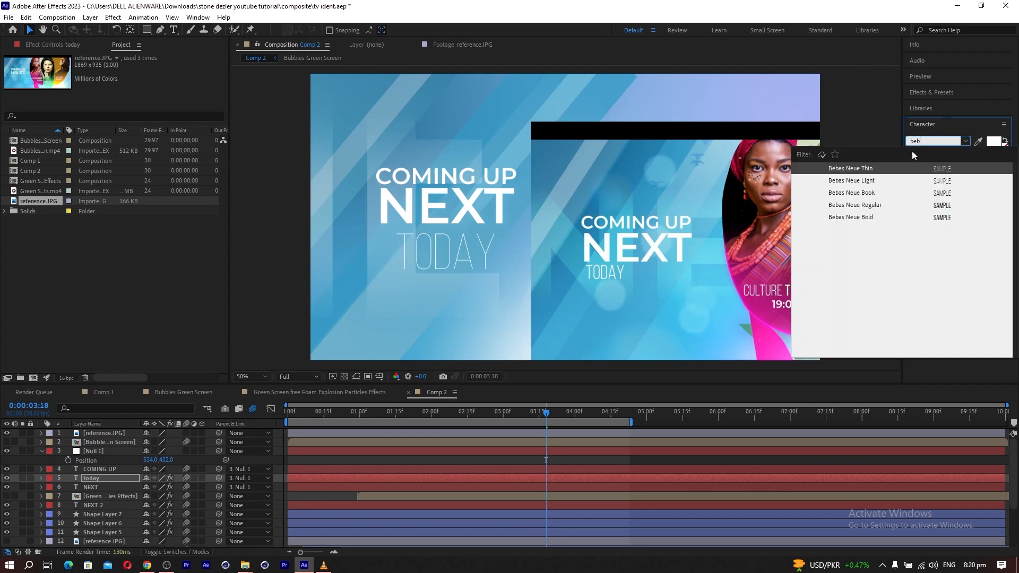
click(855, 194)
drag(923, 170, 874, 182)
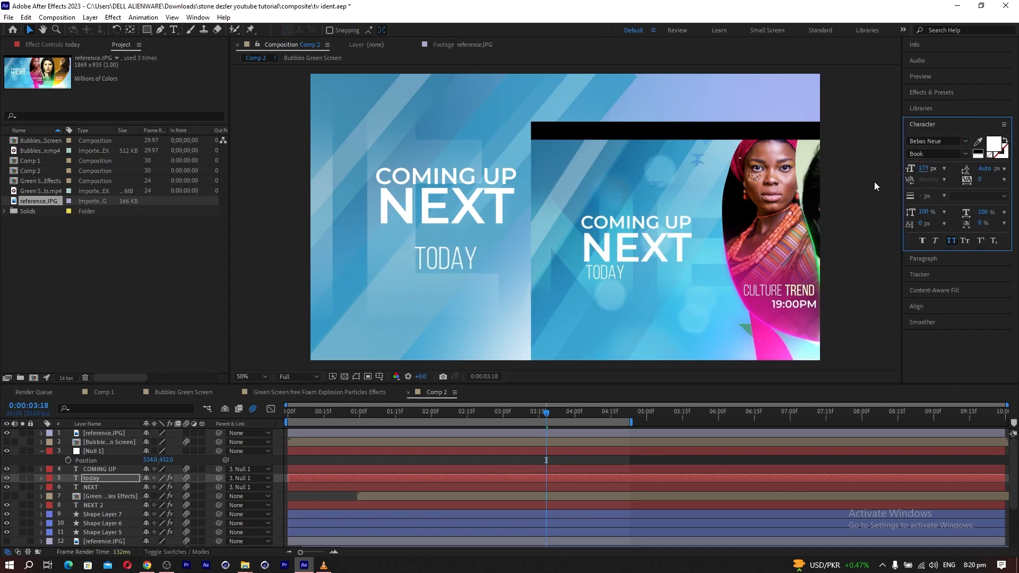
drag(444, 256, 407, 242)
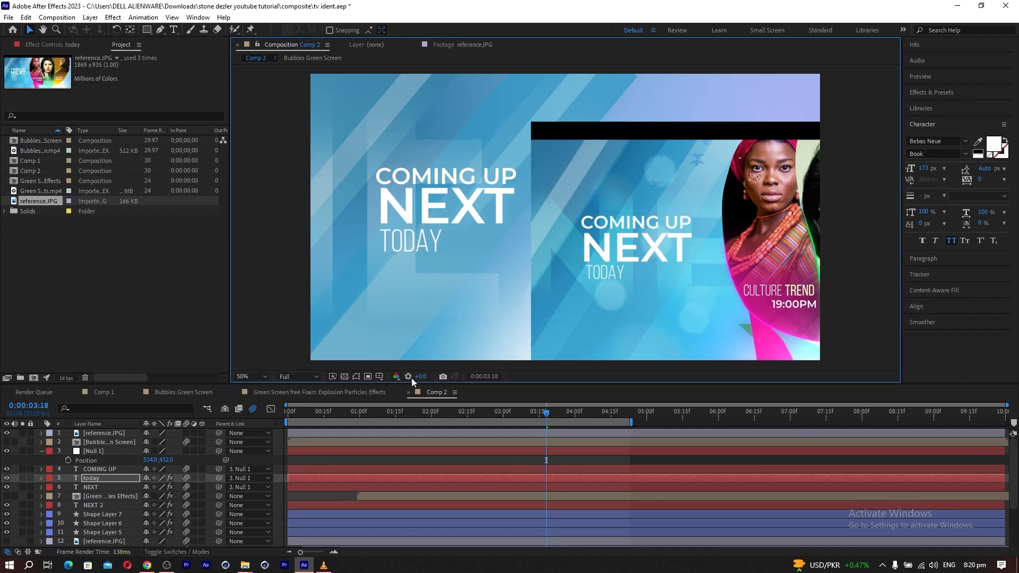
Shift the today layer slightly later in the timeline and scrub to 0:00:02:00 to check its animation.
drag(307, 479, 314, 479)
drag(300, 412, 431, 426)
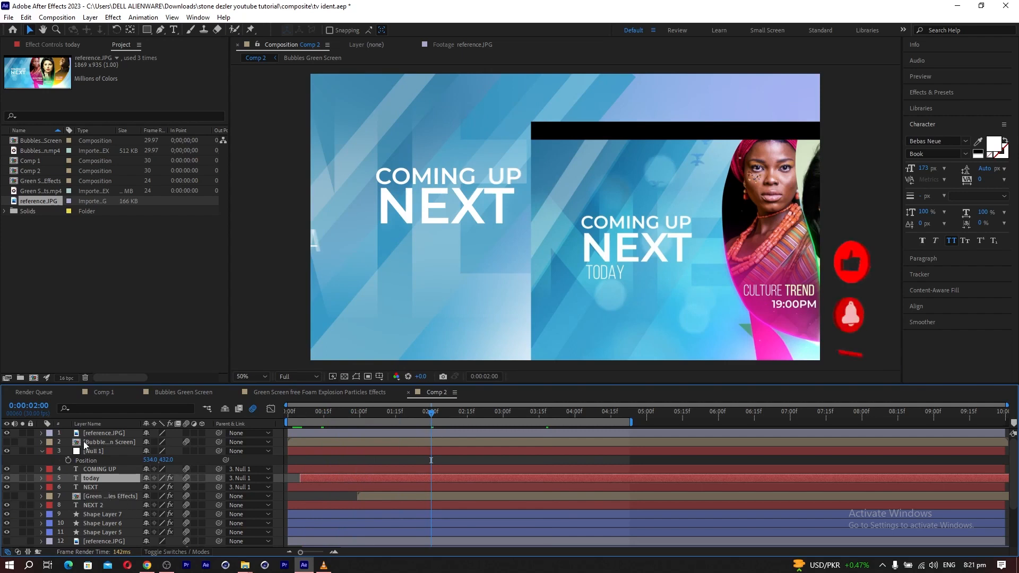
Fit the topmost reference image over the frame at 121% scale and hide its layer.
click(102, 432)
drag(575, 266, 395, 218)
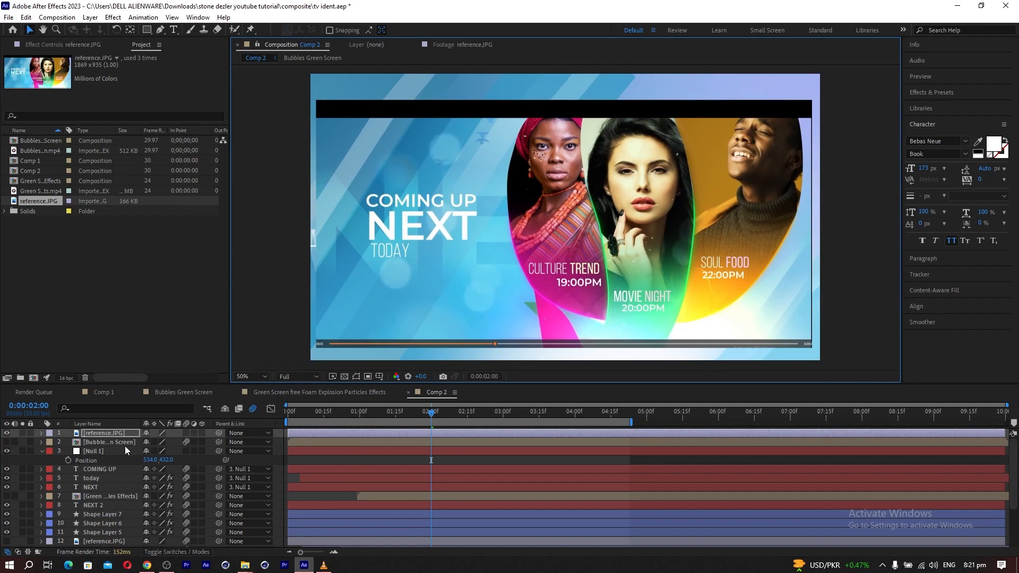
click(110, 435)
key(s)
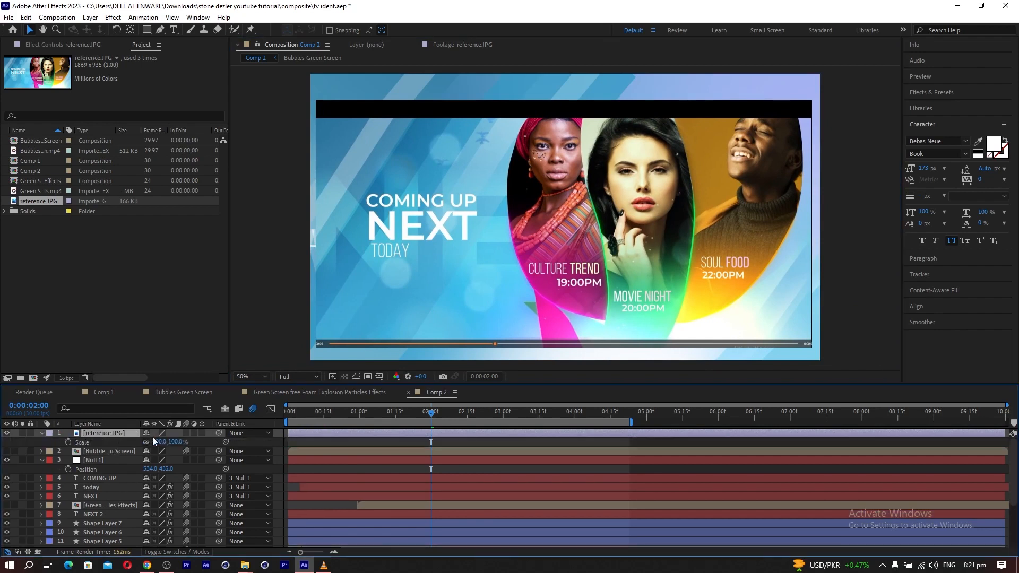
drag(160, 445, 172, 444)
drag(445, 298, 444, 285)
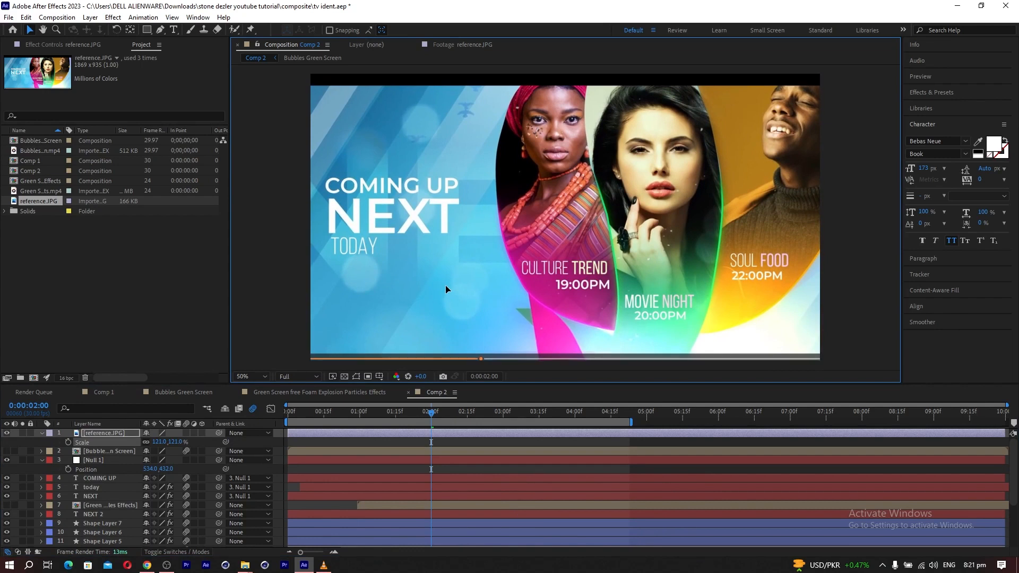
click(6, 432)
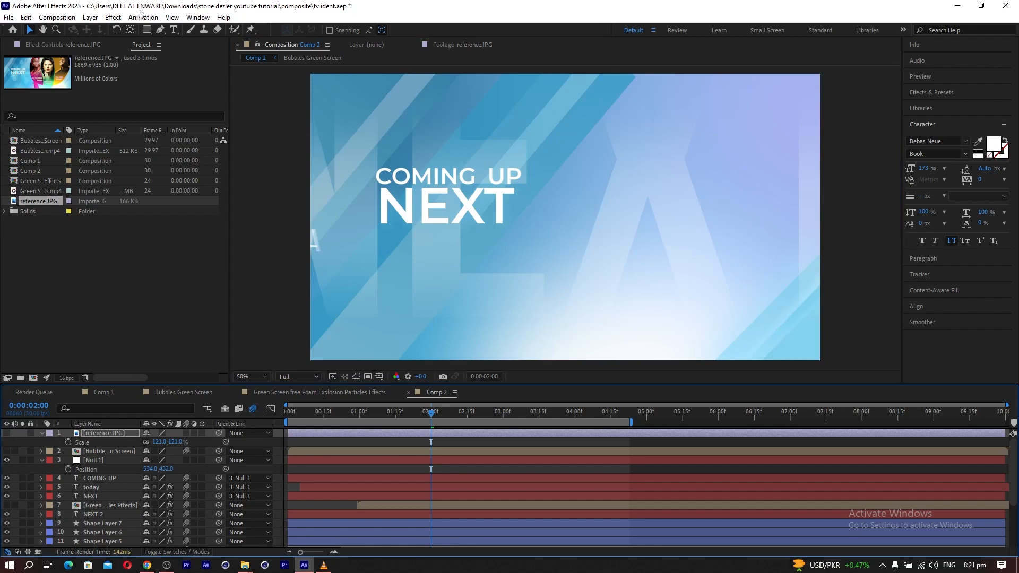
Create a black 1920 x 1080 px solid layer.
click(91, 17)
mouse_move(106, 29)
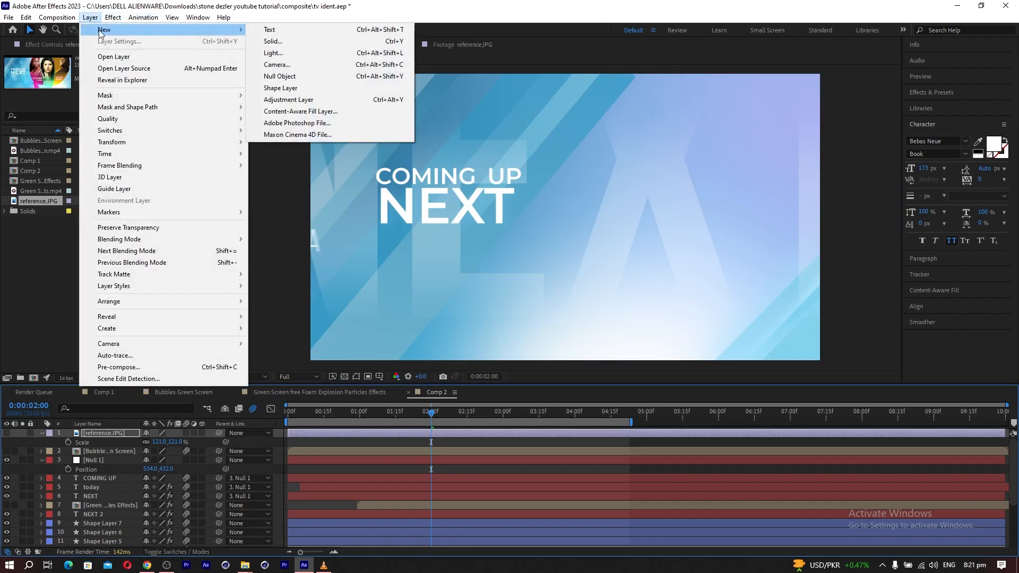
click(283, 41)
click(502, 350)
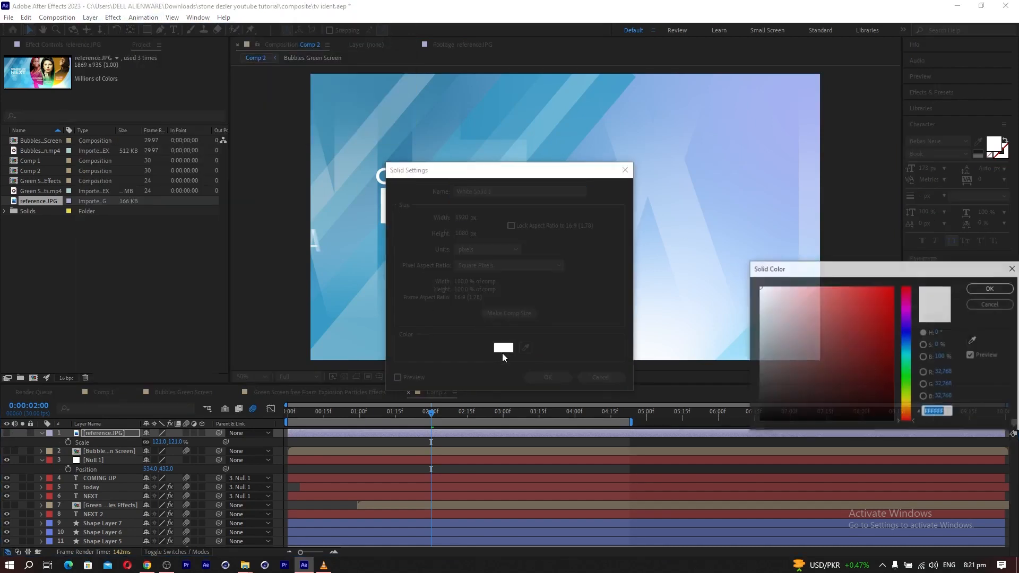
click(837, 422)
click(969, 292)
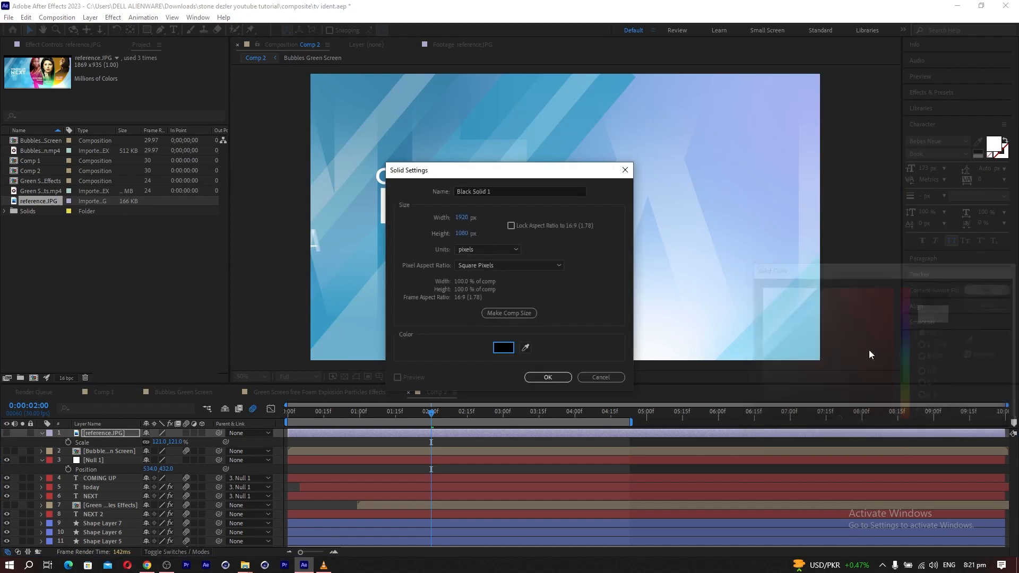
click(549, 378)
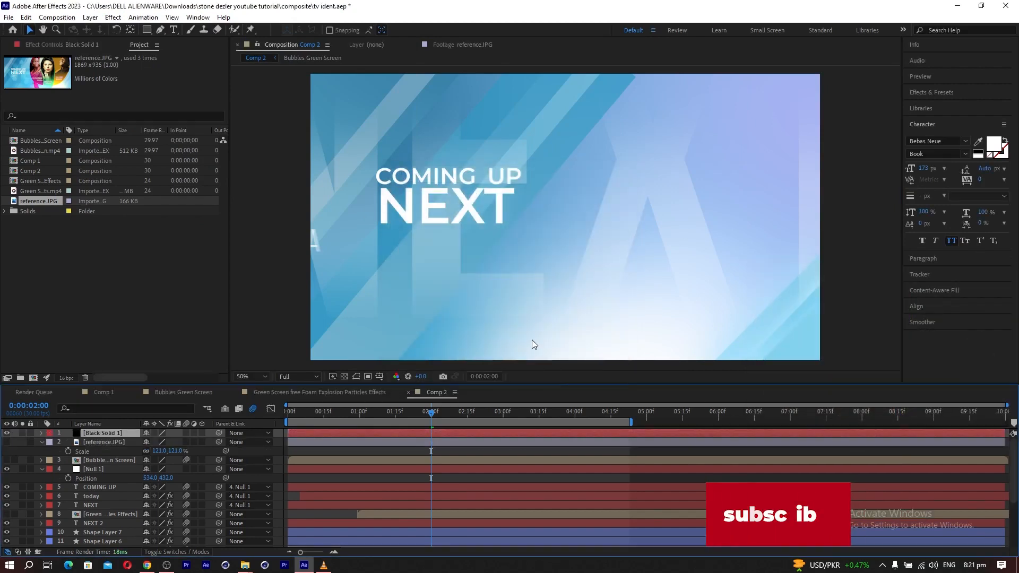
Draw a full-width rectangular mask across the middle of the black solid and display the title/action safe guides.
click(147, 30)
mouse_move(277, 103)
mouse_down()
mouse_move(858, 318)
mouse_move(859, 331)
mouse_up()
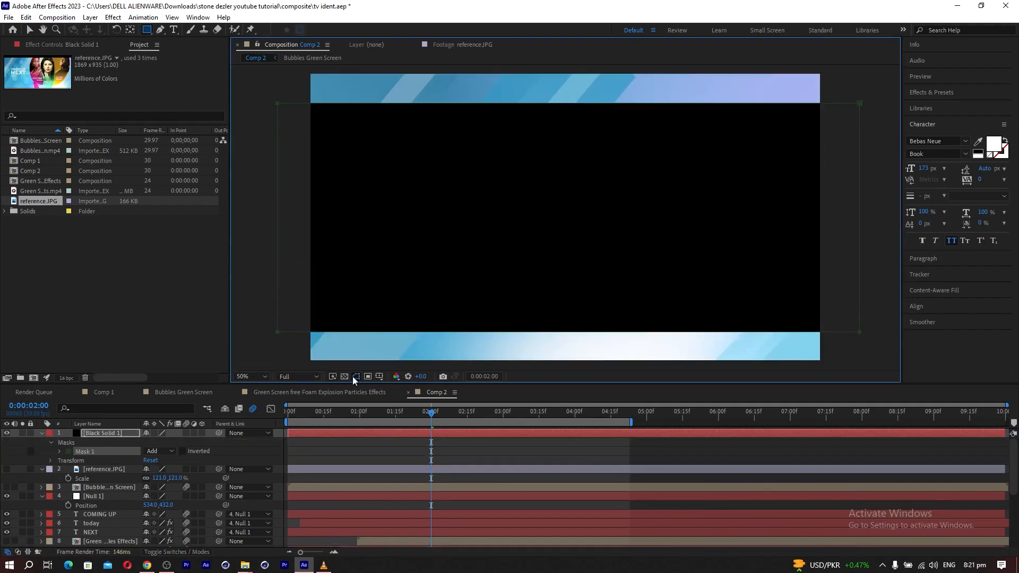
click(378, 377)
click(387, 389)
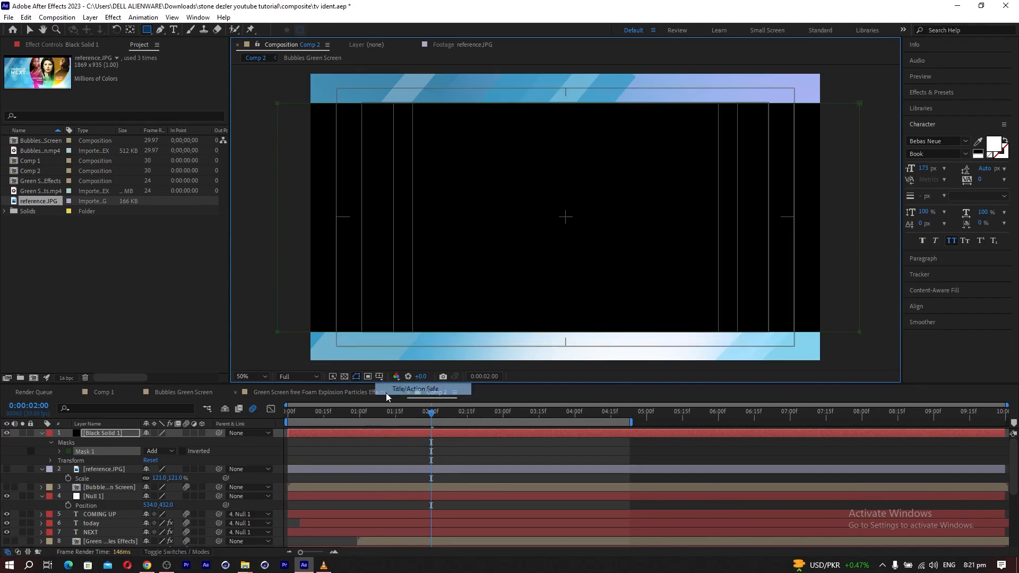
click(30, 29)
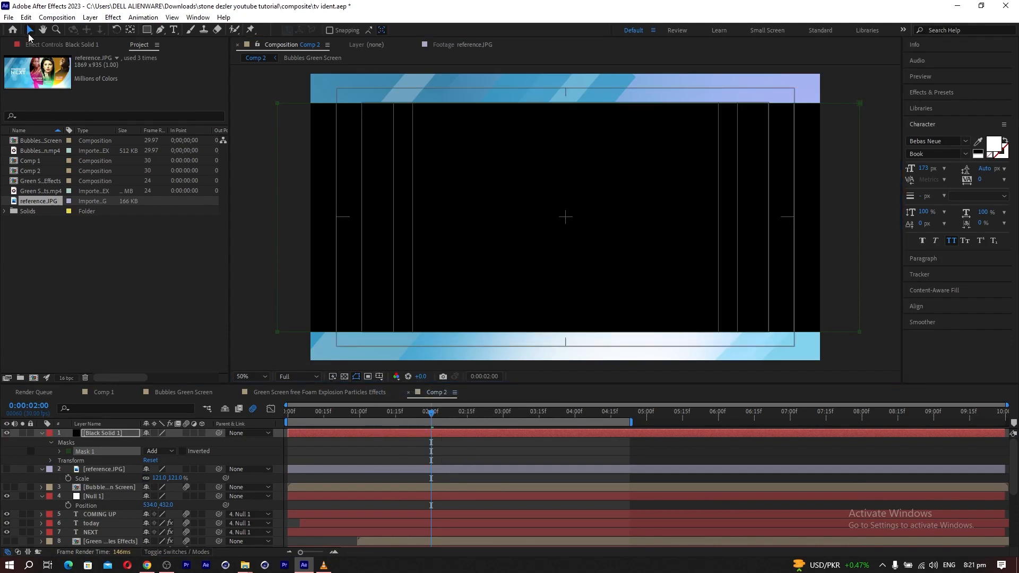
click(91, 432)
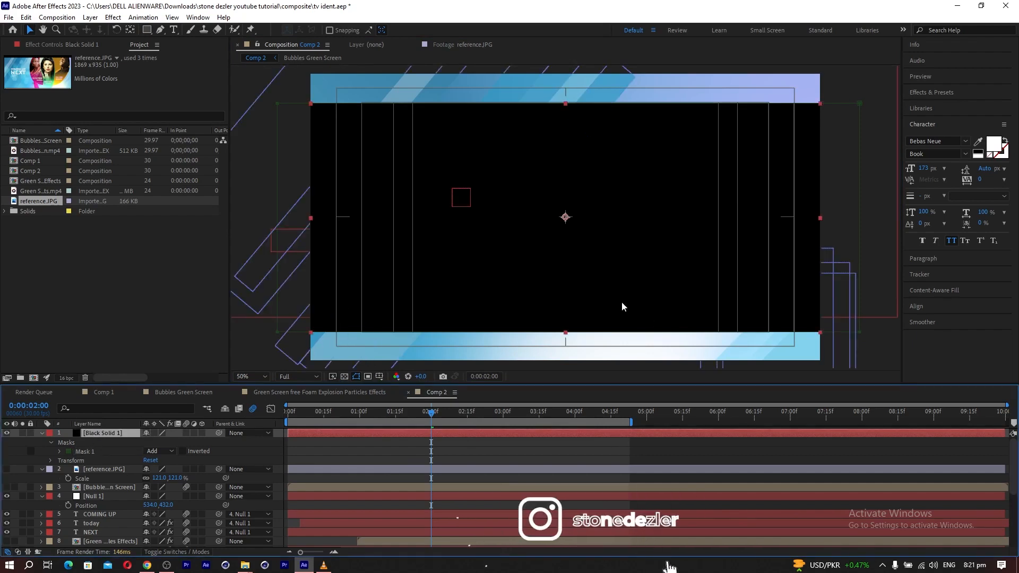
double_click(573, 332)
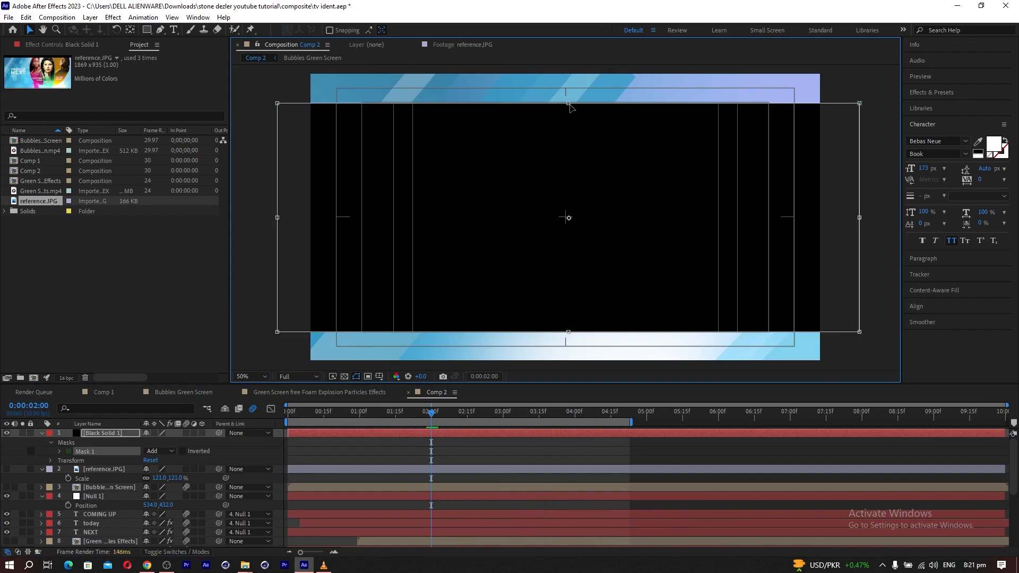
drag(566, 99, 565, 98)
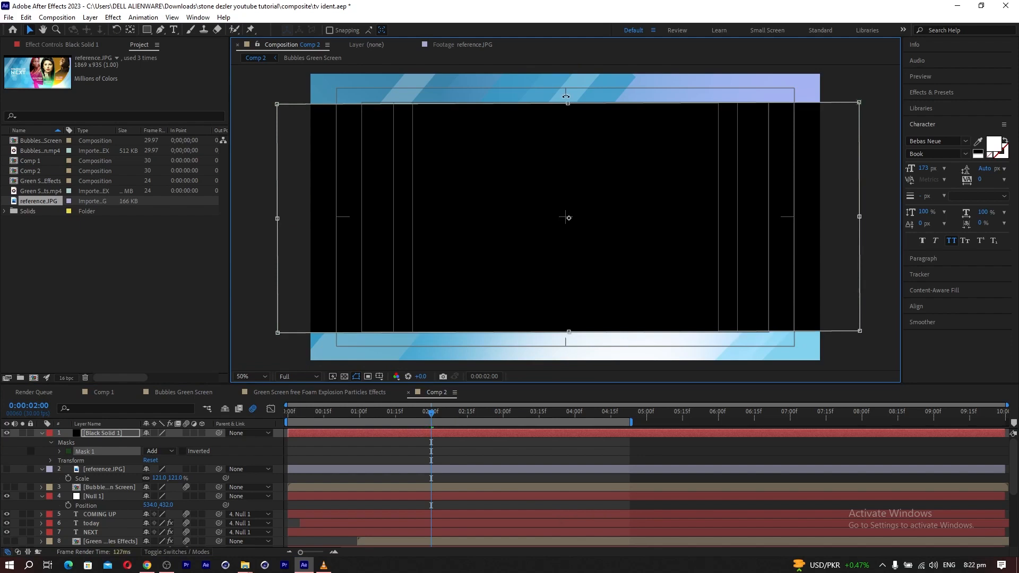
key(ctrl+z)
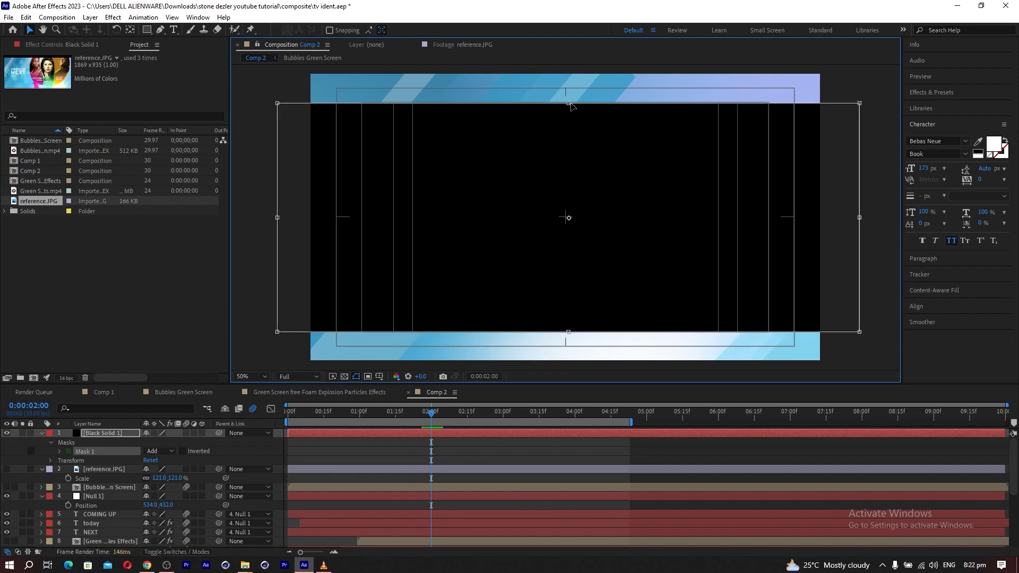
drag(567, 102, 567, 97)
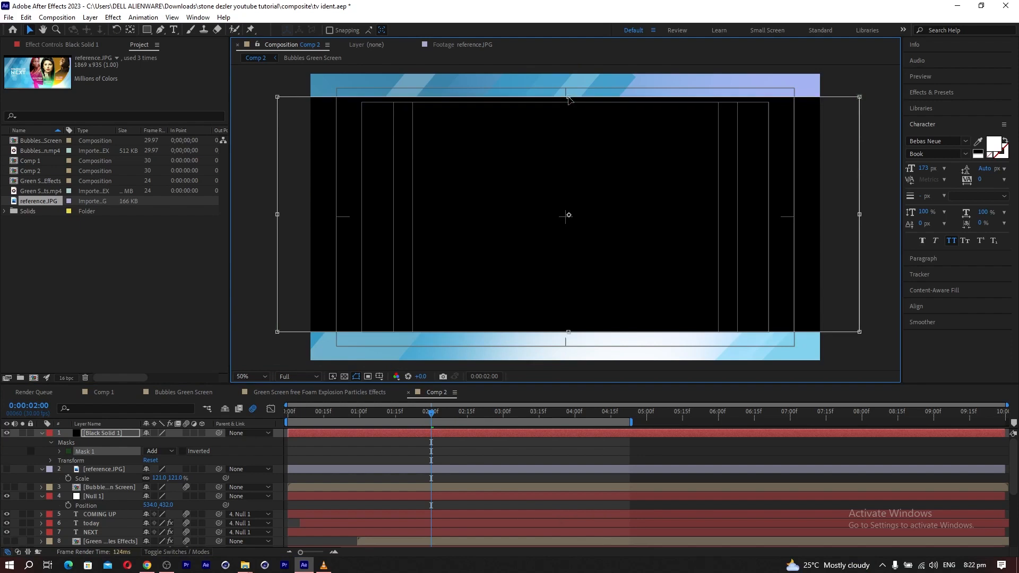
key(ctrl+z)
key(ctrl+z)
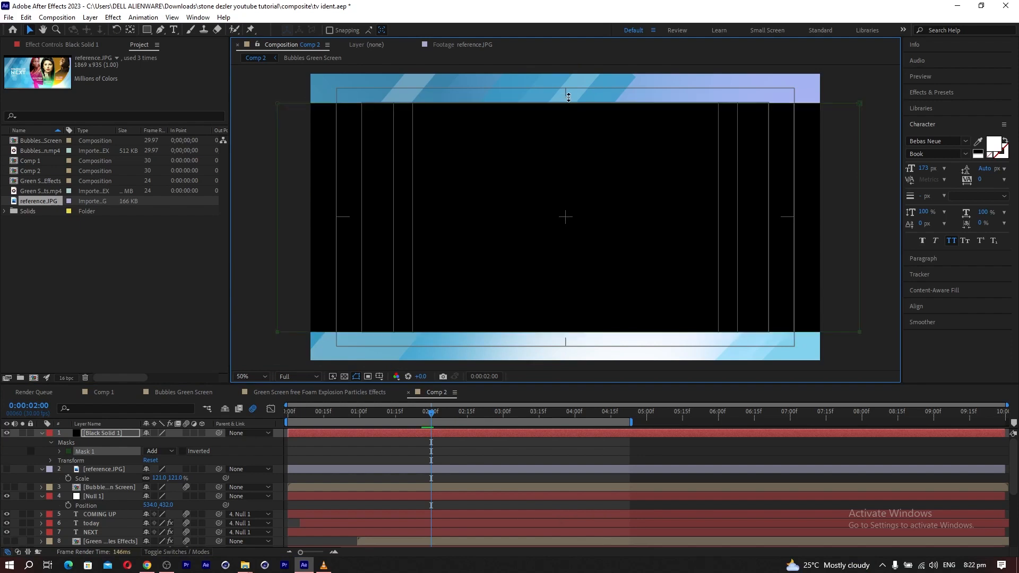
Extend the black solid's mask slightly at its upper and lower edges, making the strips above and below equally thin.
click(567, 103)
double_click(568, 103)
drag(567, 103, 569, 98)
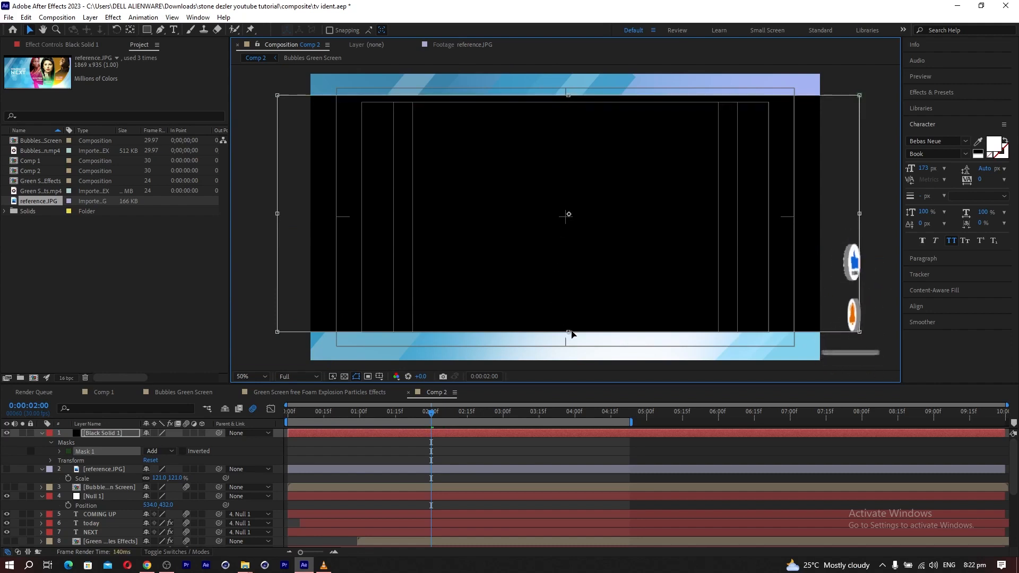
drag(567, 331, 568, 340)
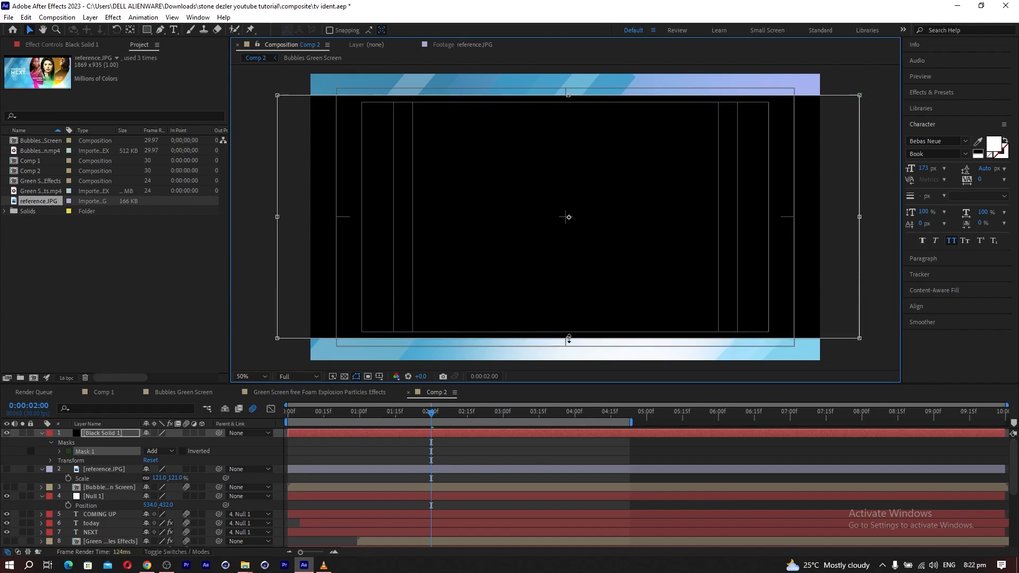
Set the black solid's mask mode to Subtract to leave letterbox bars, and hide the title/action safe guides.
click(158, 453)
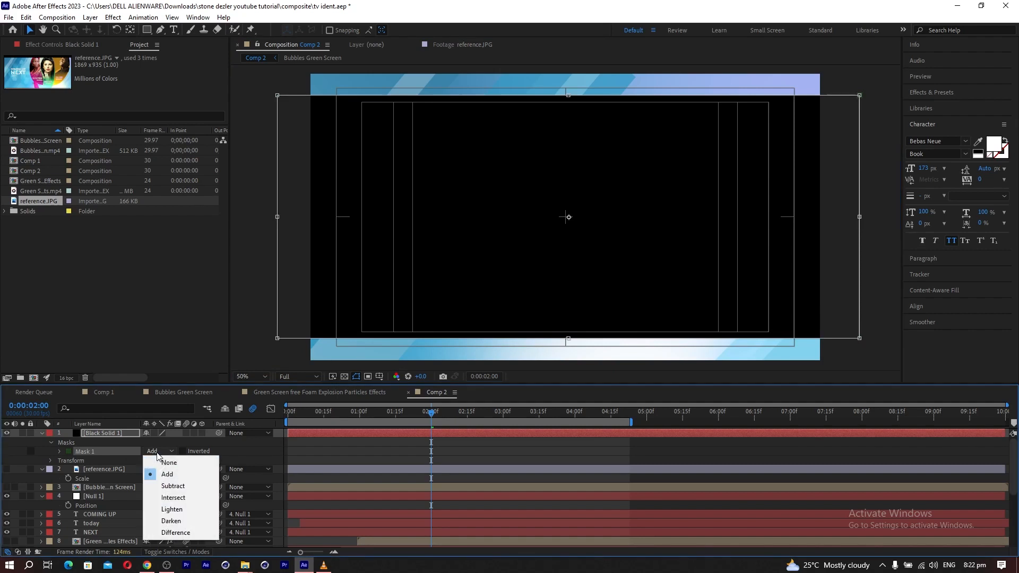
click(165, 487)
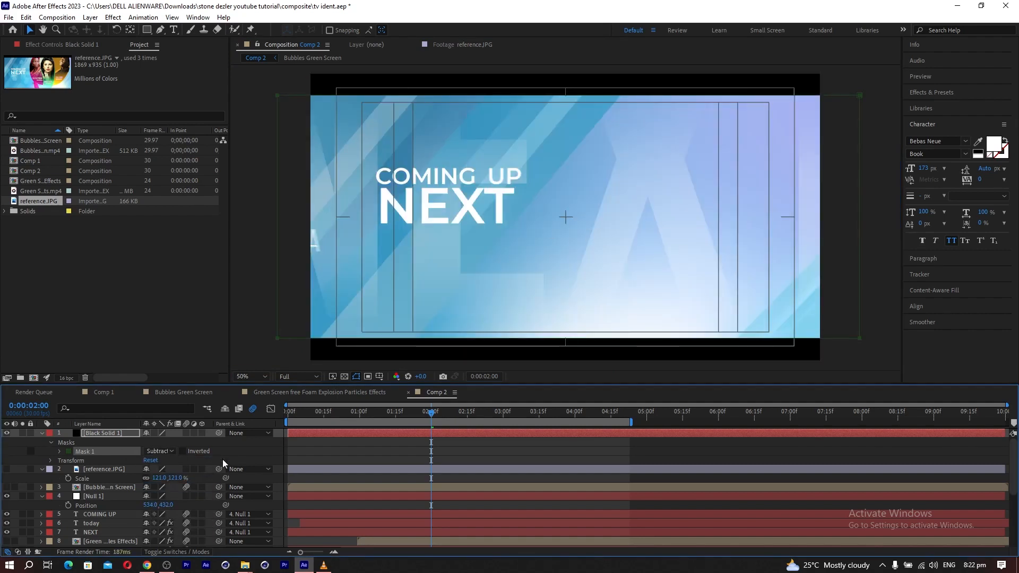
click(380, 377)
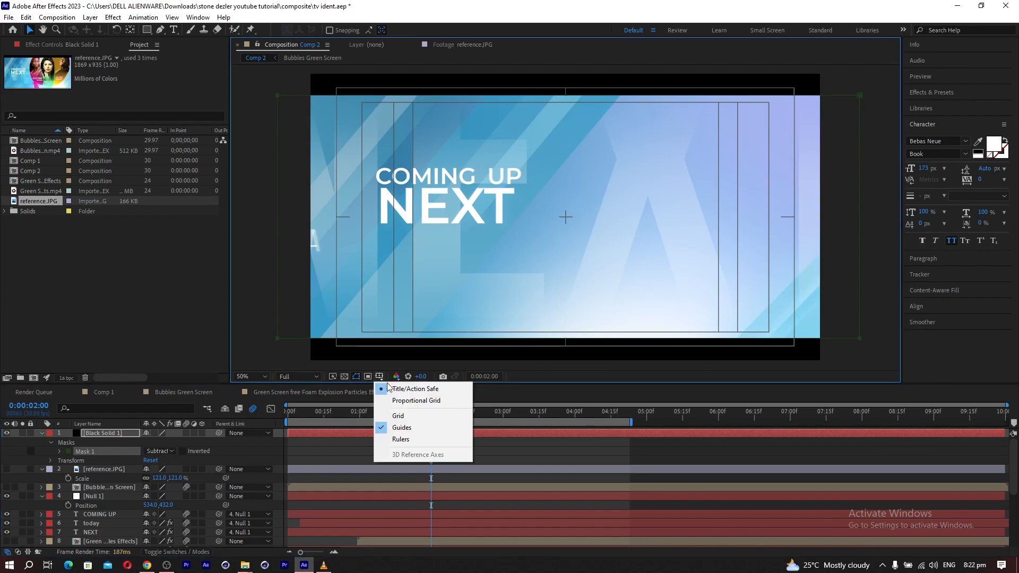
click(402, 391)
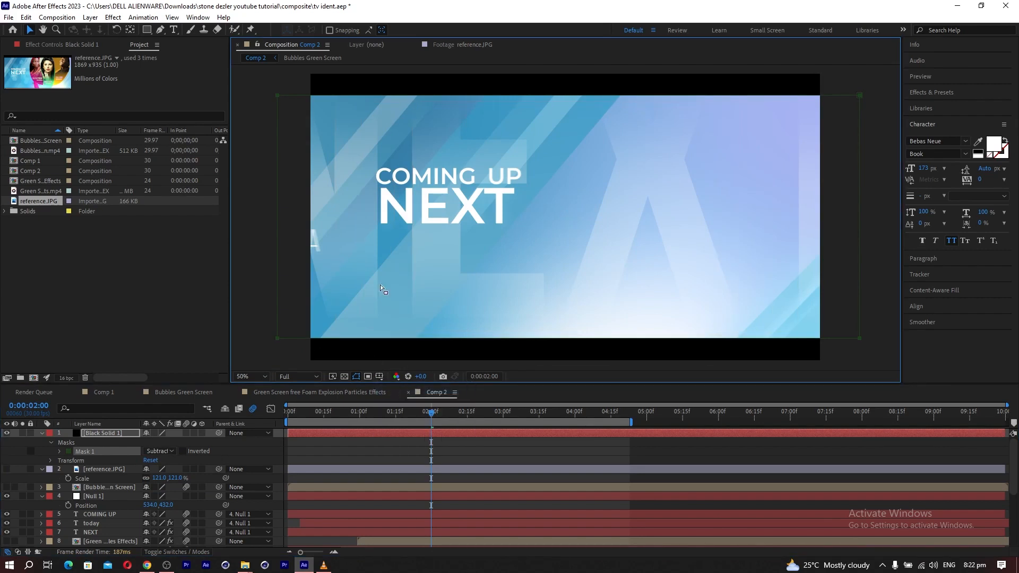
Go to 0:00:03:01, show the reference image layer and scale it to 107% so it fits between the letterbox bars.
drag(435, 417, 505, 419)
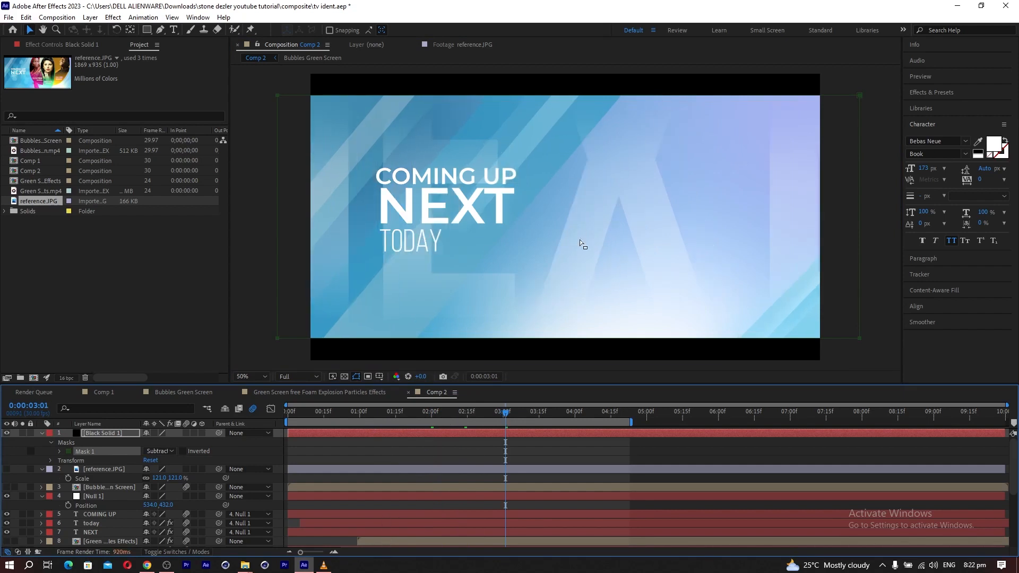
click(7, 469)
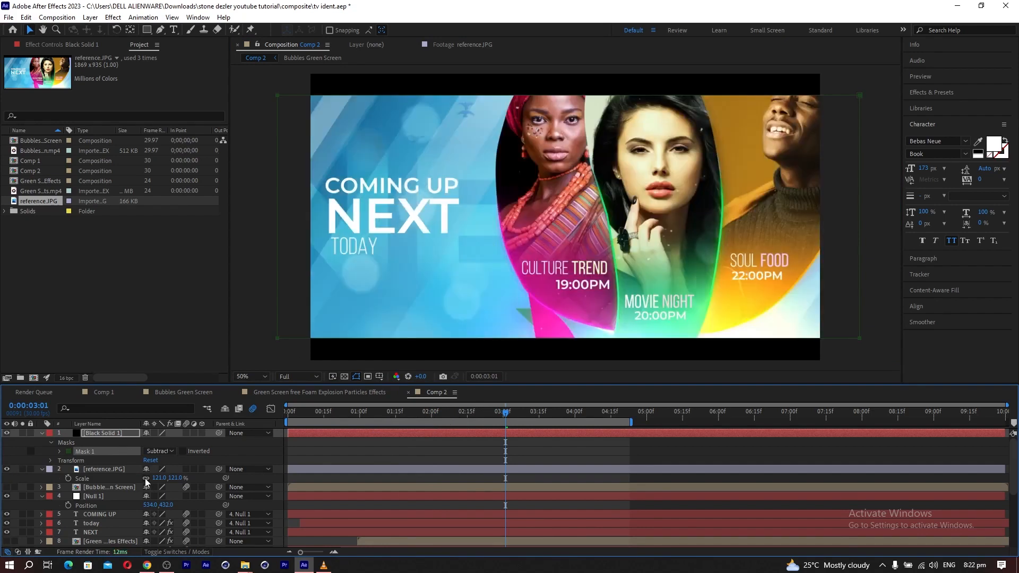
mouse_move(147, 481)
mouse_down()
mouse_move(137, 481)
mouse_move(157, 488)
mouse_up()
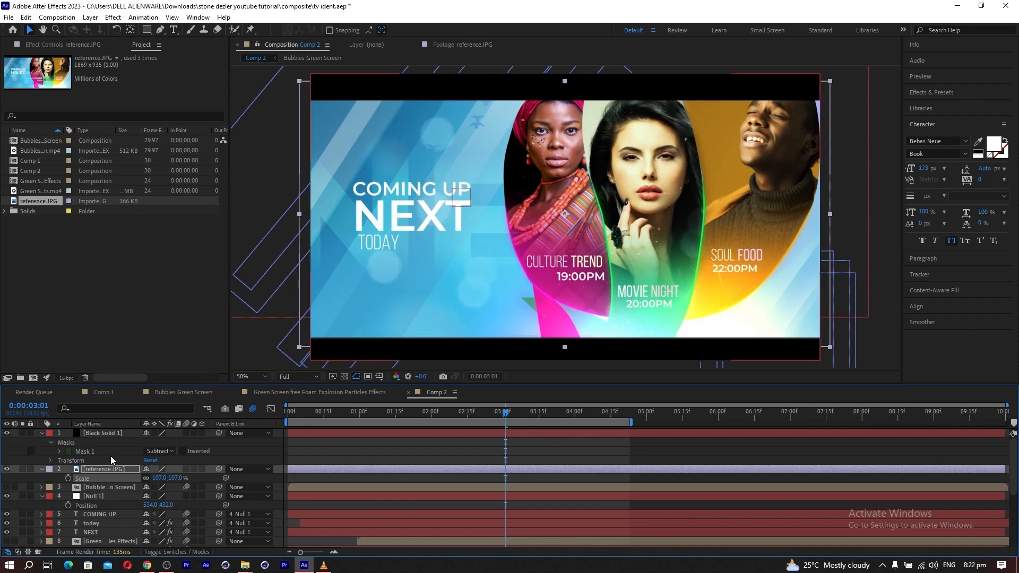
click(34, 460)
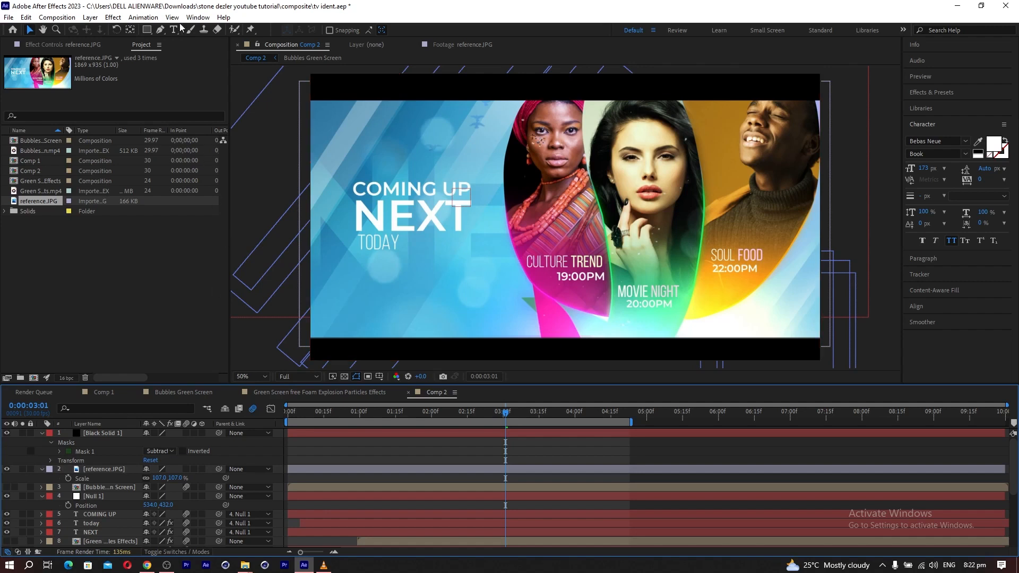
Trace the CULTURE TREND panel with the Pen tool as a closed curved shape extending above the frame.
click(160, 29)
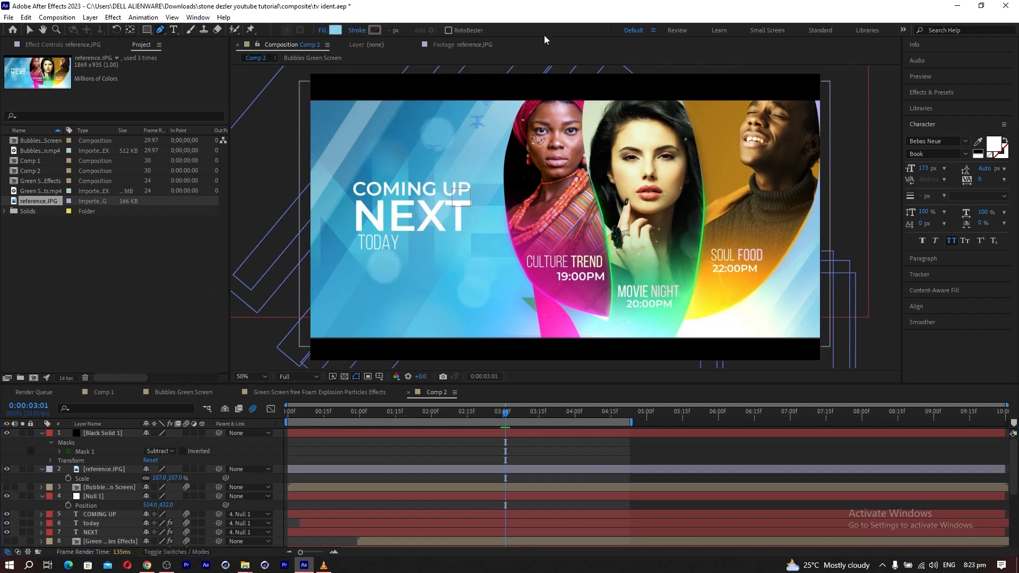
click(527, 100)
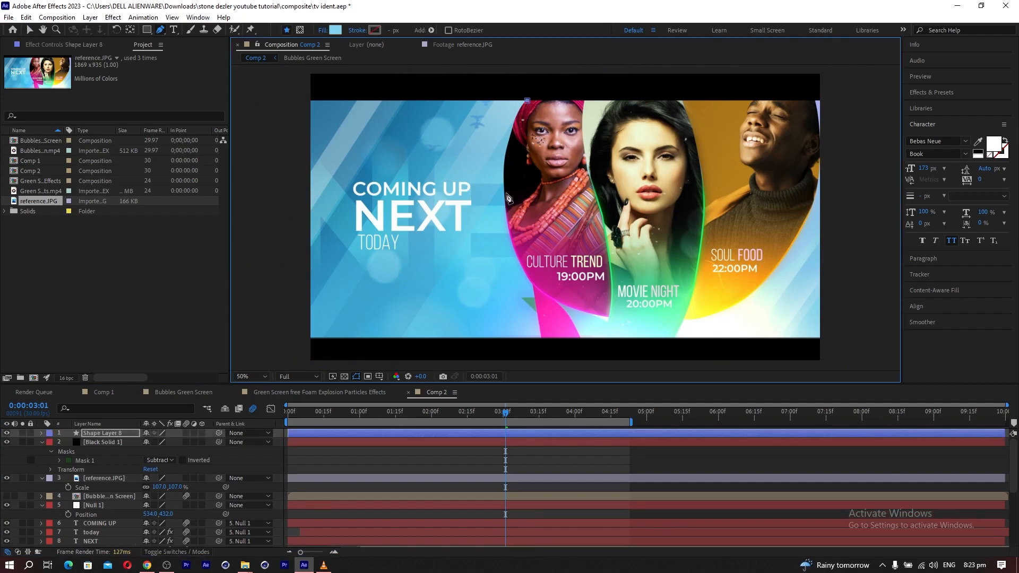
drag(505, 194, 510, 260)
drag(540, 291, 611, 321)
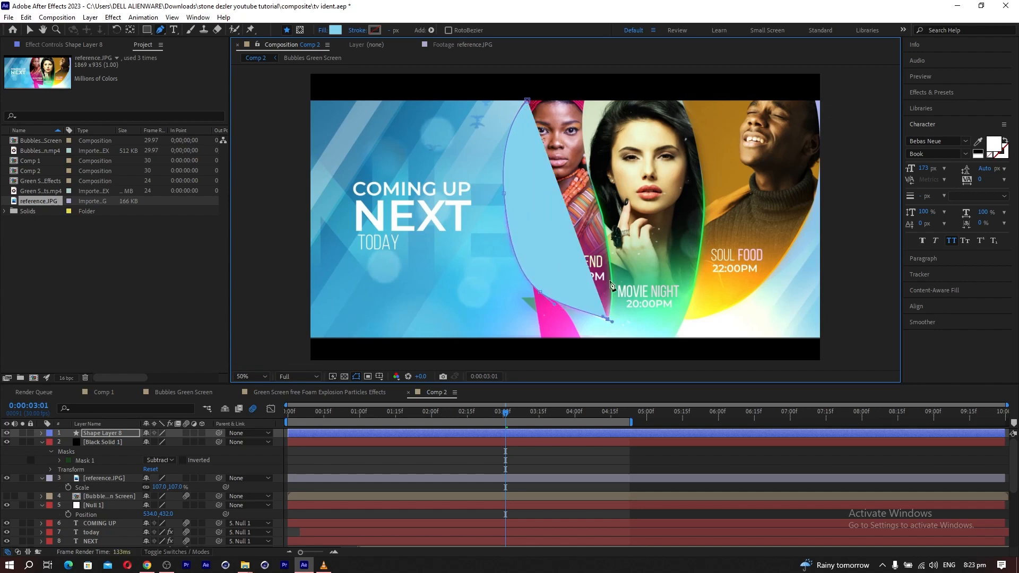
drag(601, 208, 584, 166)
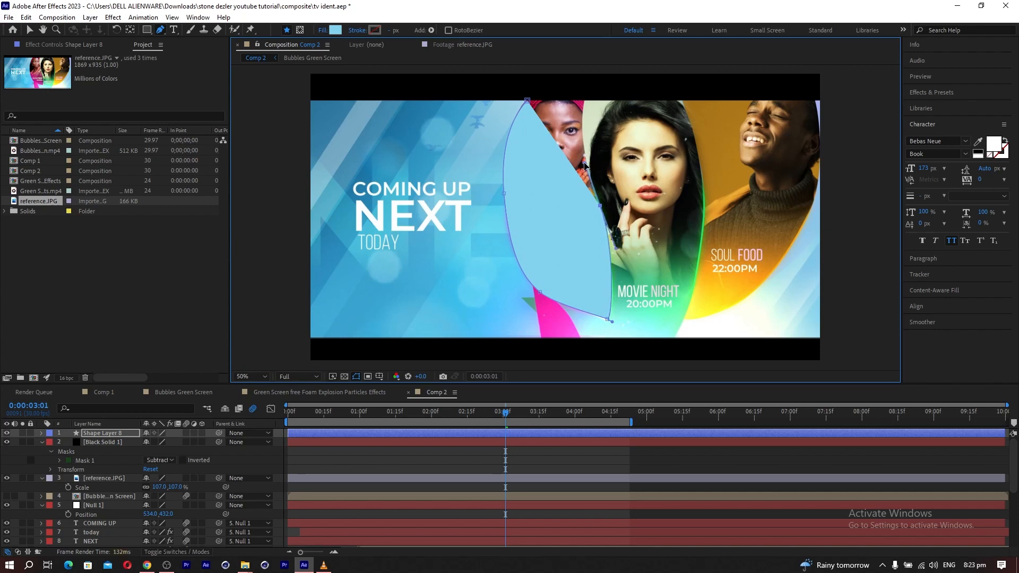
click(584, 94)
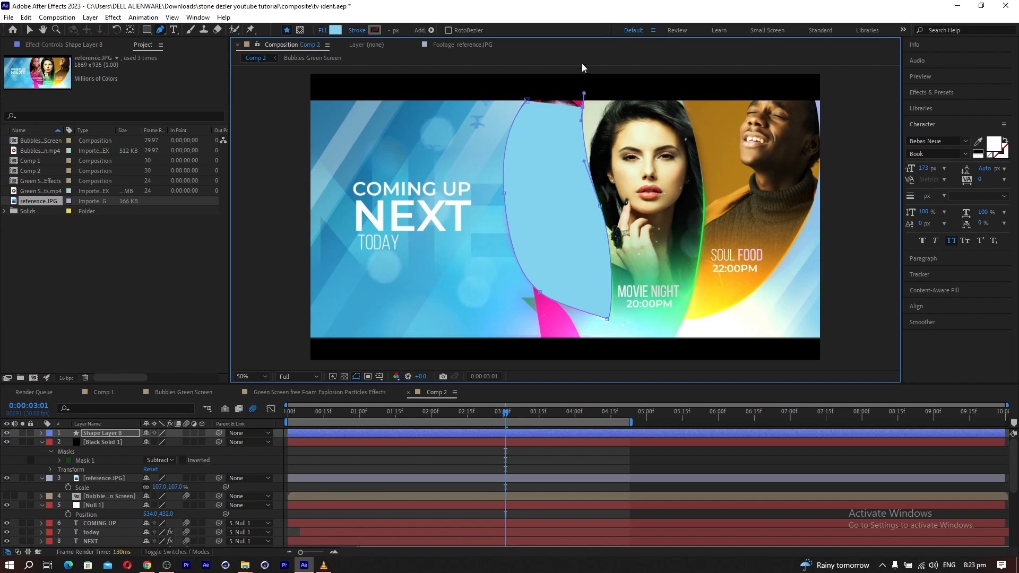
click(586, 68)
click(540, 69)
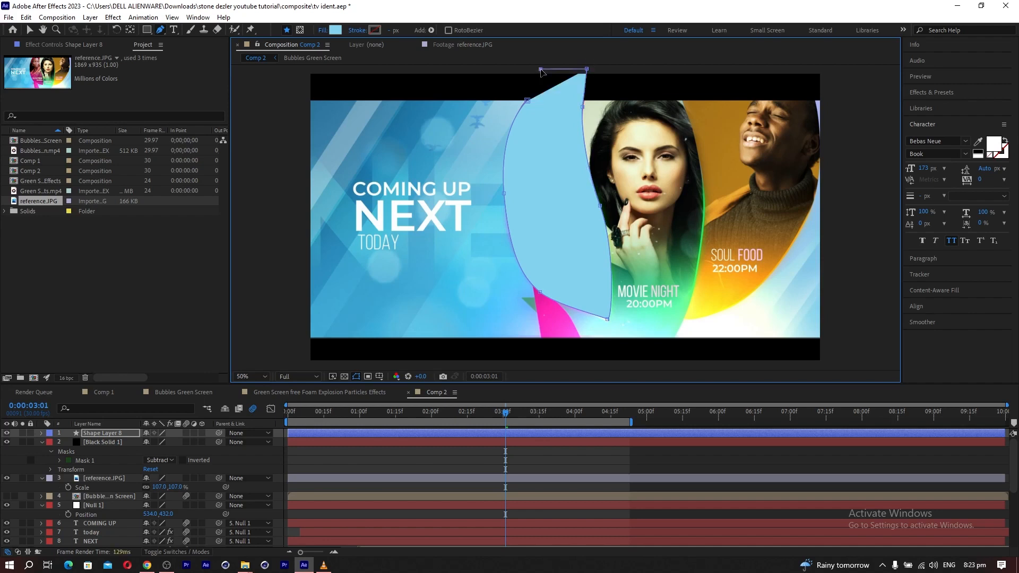
click(528, 101)
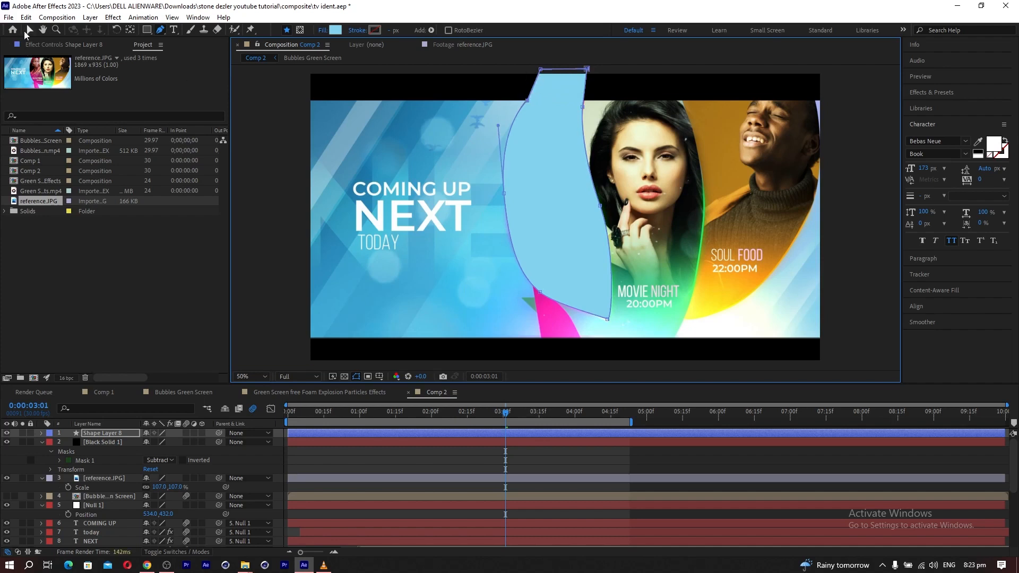
Reshape the upper-left corner of the CULTURE TREND shape into a smooth curve and deselect all layers.
click(29, 31)
drag(541, 70, 555, 77)
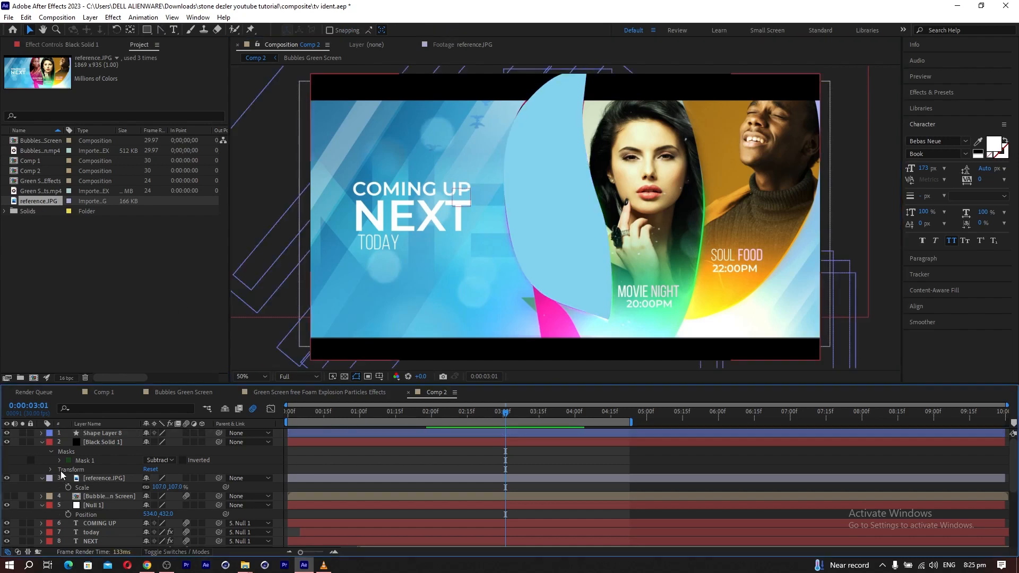
click(97, 442)
key(ctrl+shift+a)
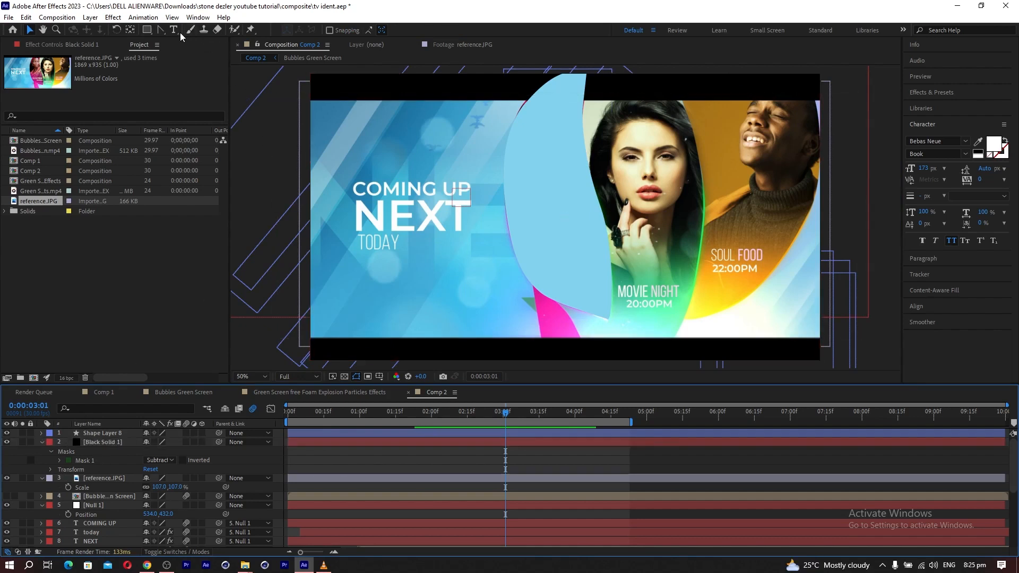
Trace the MOVIE NIGHT panel with the Pen tool as a separate closed shape layer extending beyond both letterbox bars.
drag(160, 30, 183, 39)
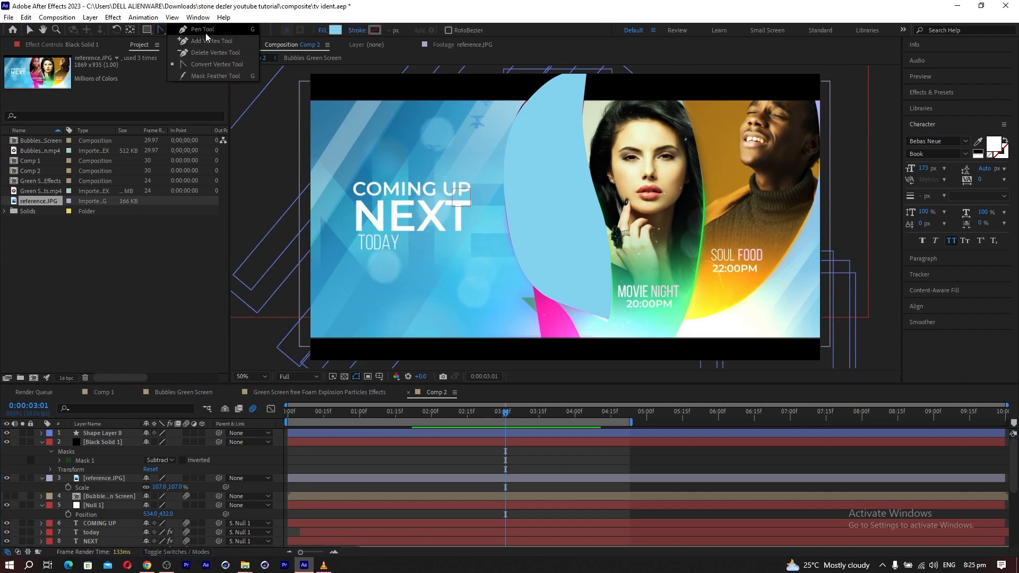
click(206, 34)
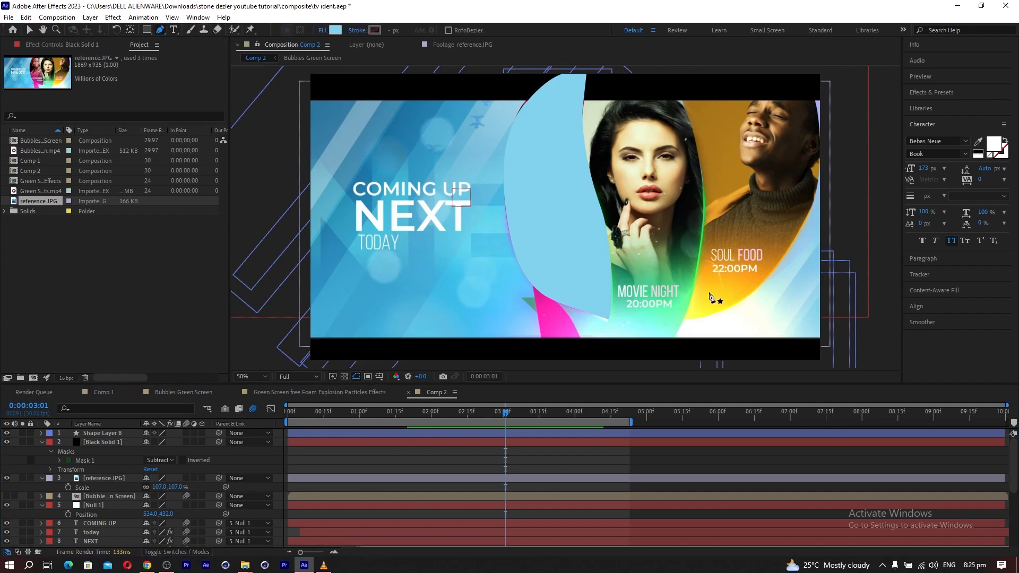
click(602, 340)
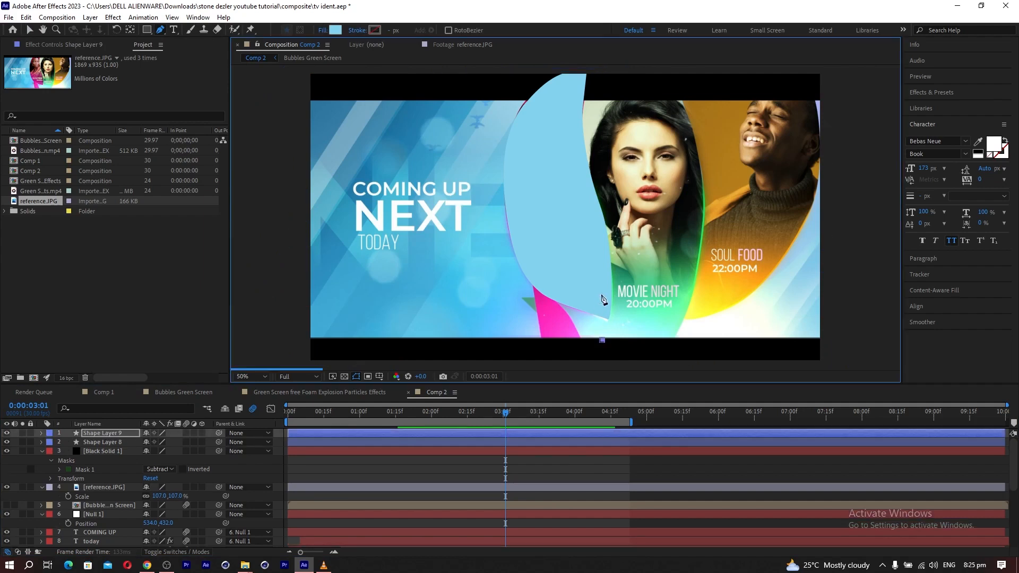
drag(611, 274, 606, 232)
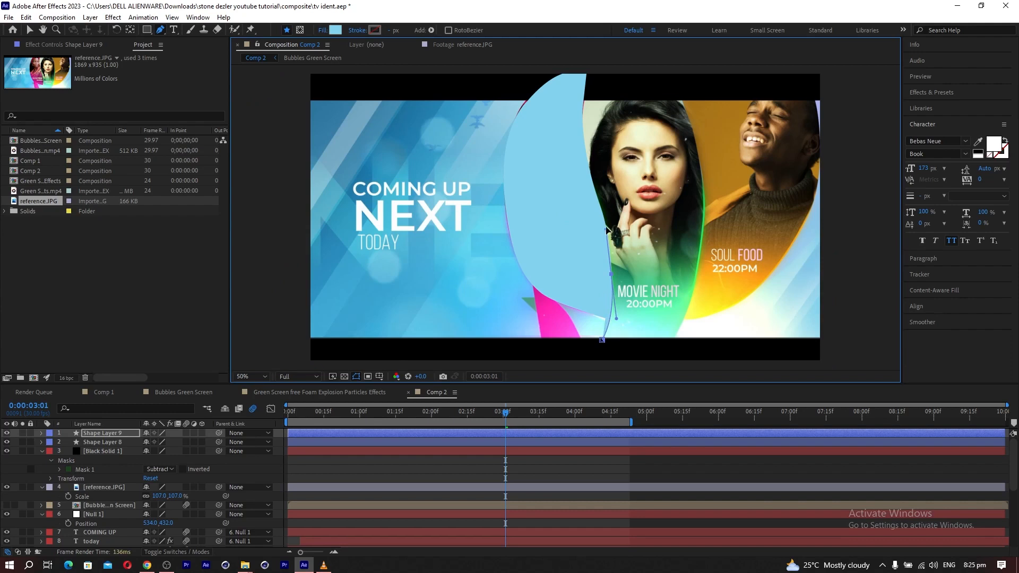
drag(584, 101, 588, 78)
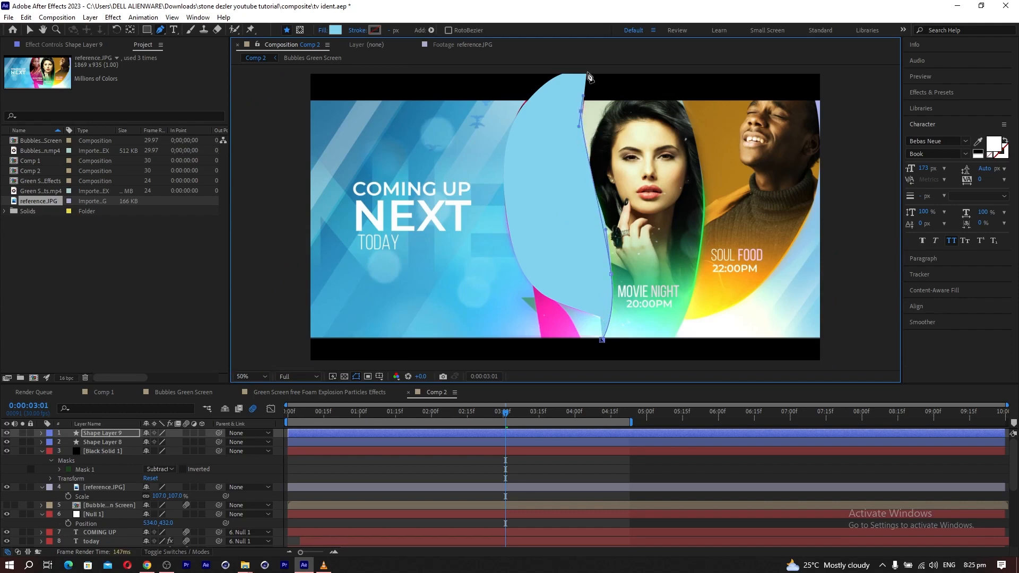
click(587, 72)
drag(669, 70, 668, 68)
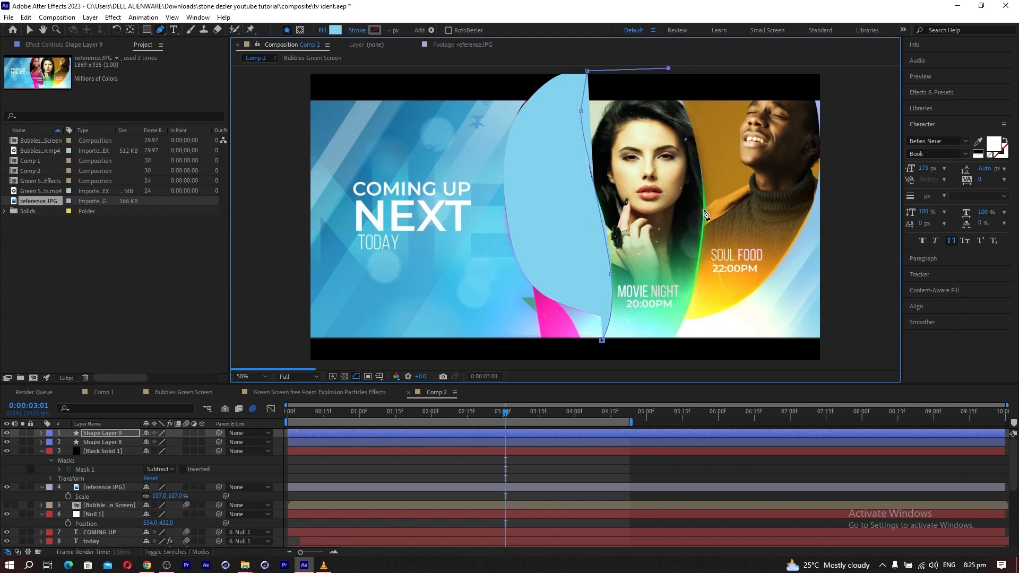
drag(705, 211, 699, 288)
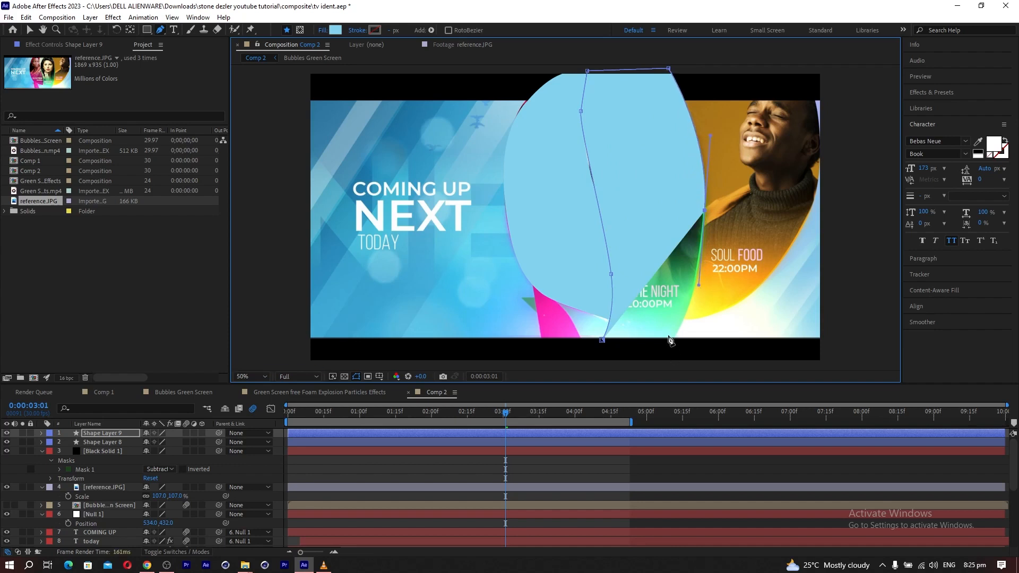
drag(673, 341, 659, 366)
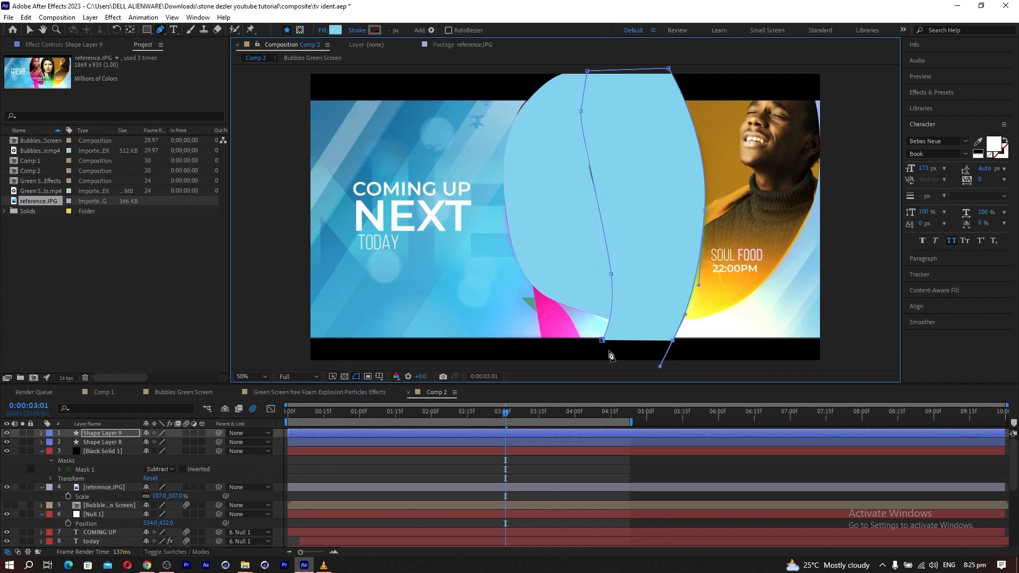
click(590, 353)
click(602, 343)
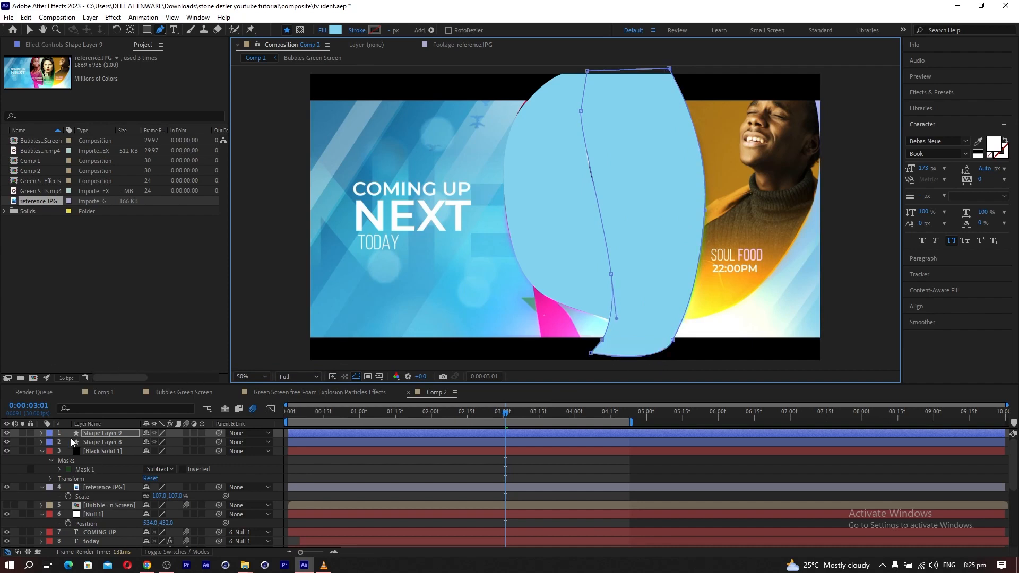
ctrl+click(64, 435)
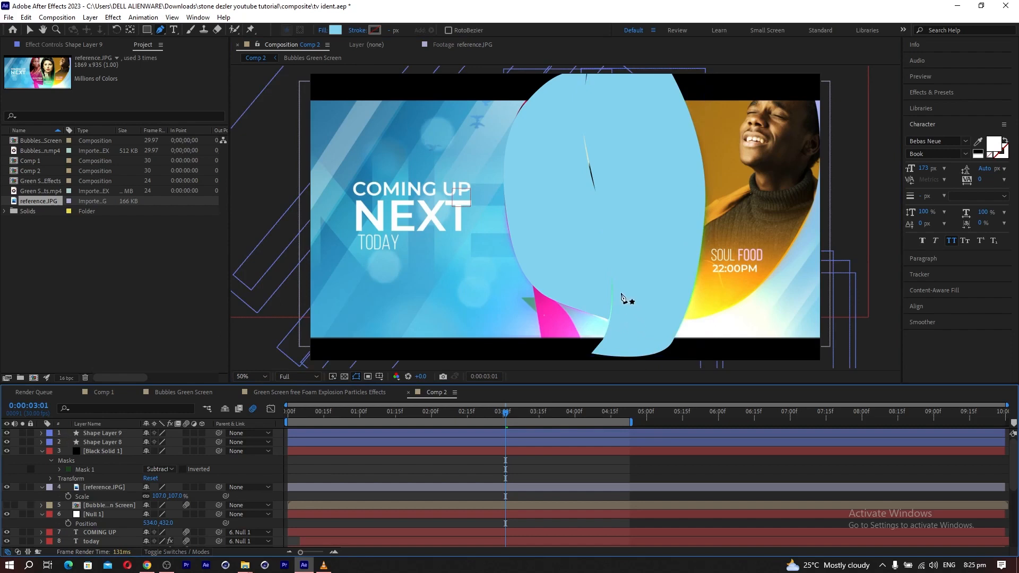
Adjust the points and handles on the MOVIE NIGHT shape's left edge to close the gap with the CULTURE TREND shape.
click(98, 443)
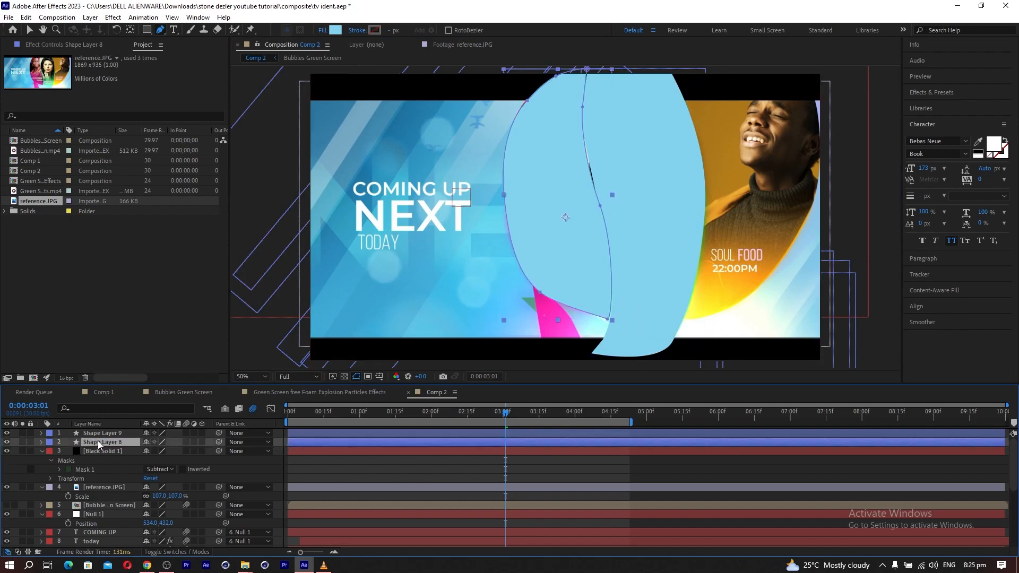
click(101, 432)
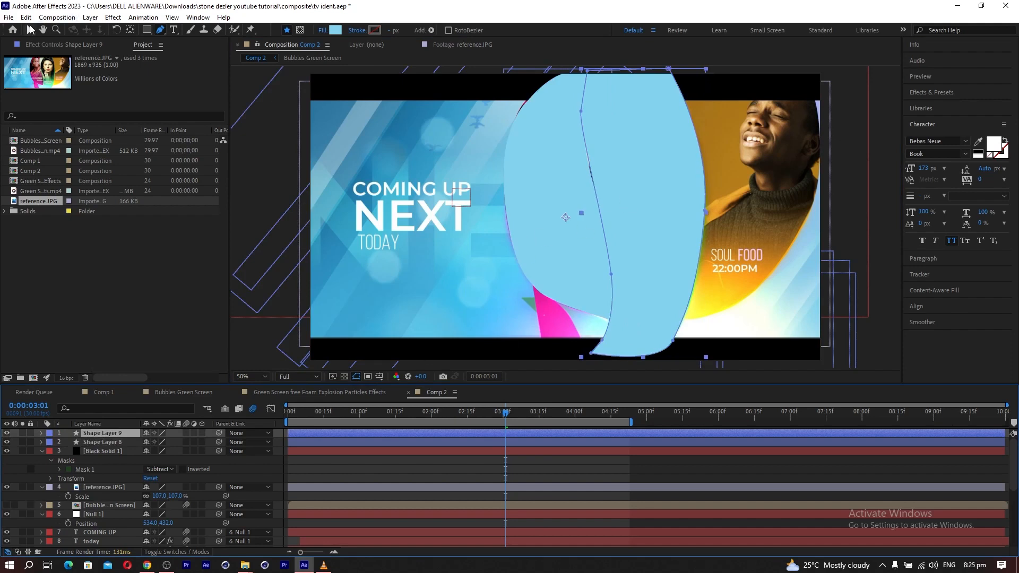
click(30, 31)
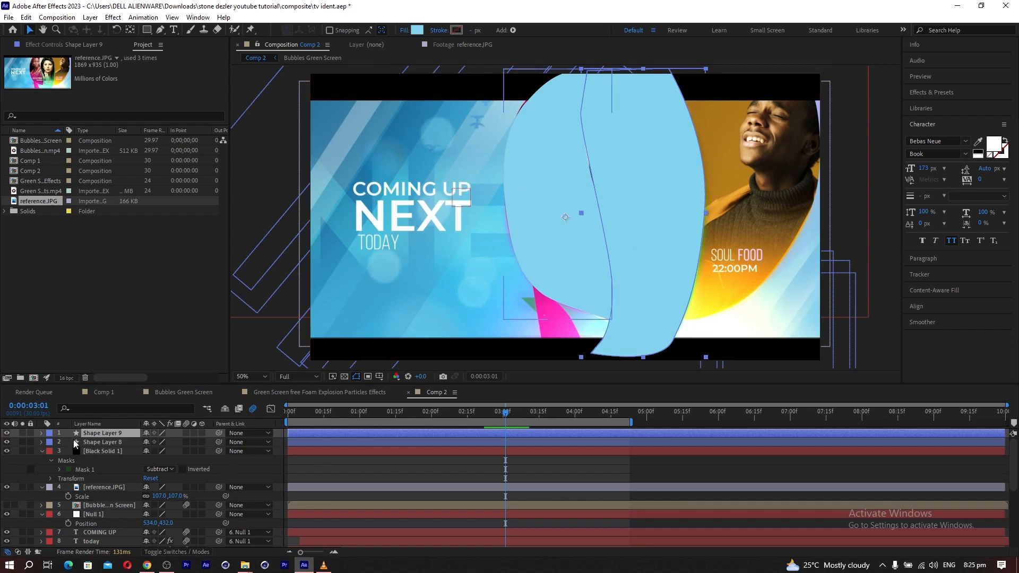
click(62, 440)
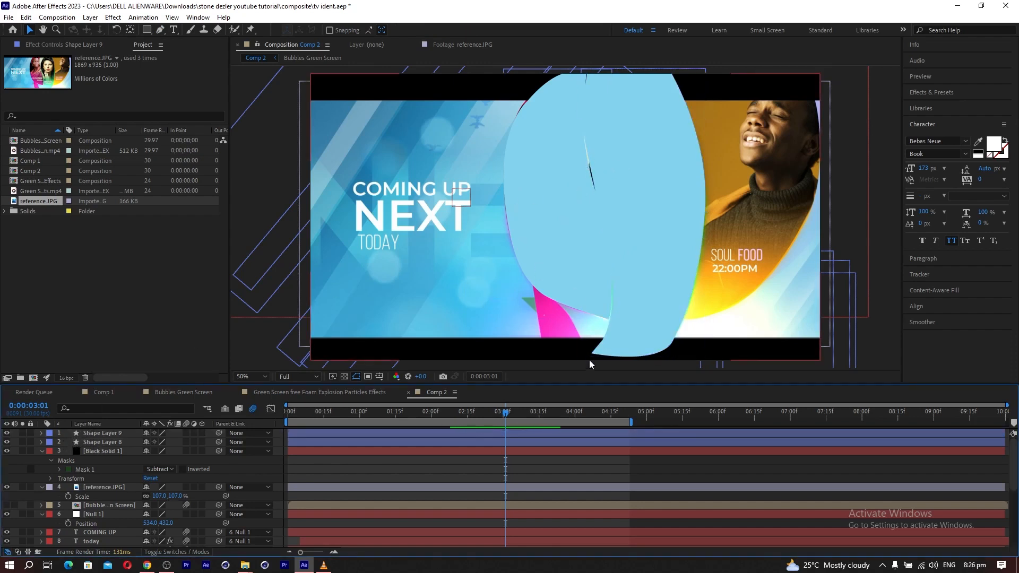
click(89, 432)
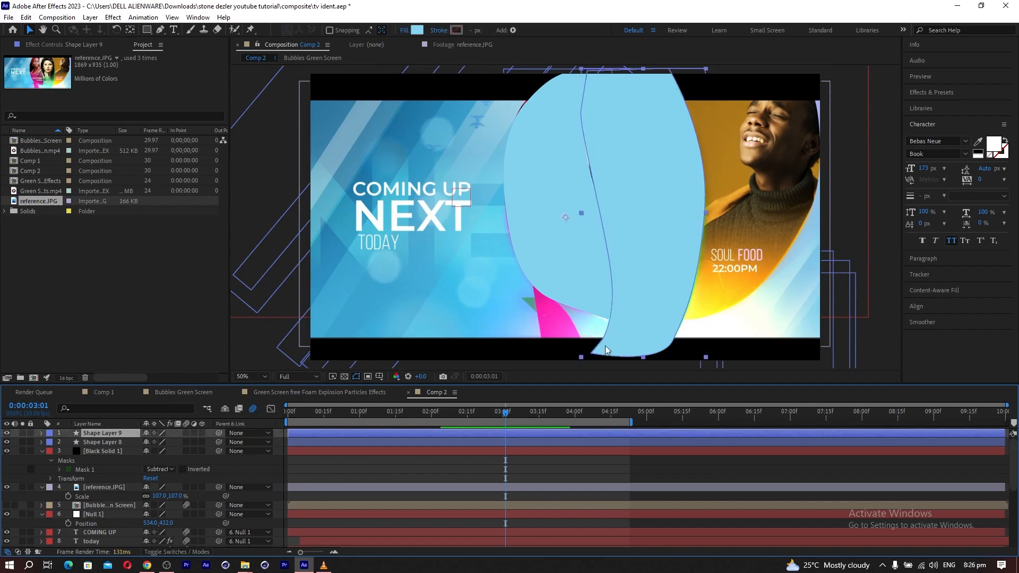
click(160, 30)
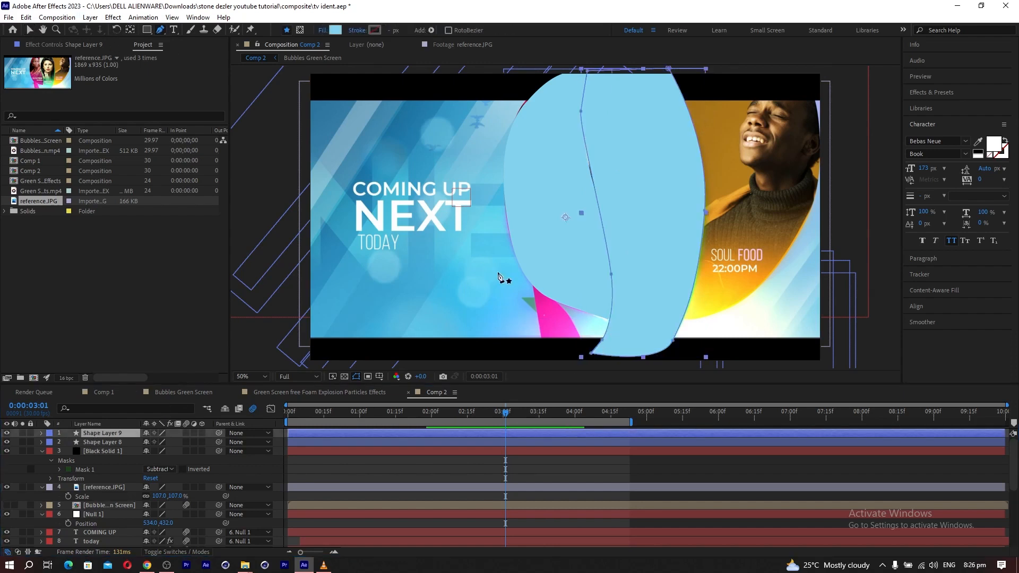
click(609, 275)
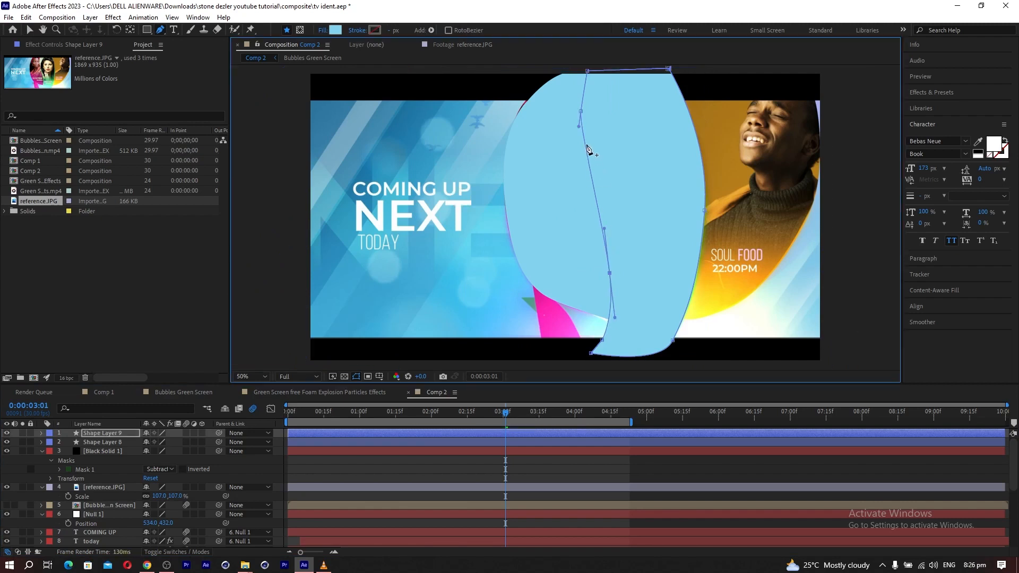
drag(579, 126, 580, 138)
click(188, 460)
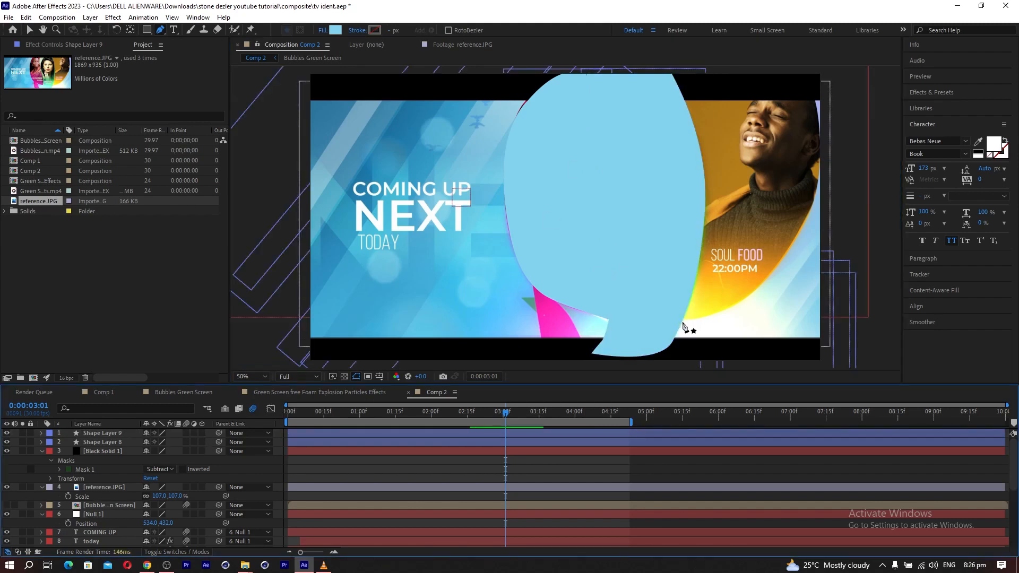
Start a new Pen tool shape at the lower tip of the SOUL FOOD panel.
click(683, 322)
click(815, 187)
drag(816, 186, 803, 81)
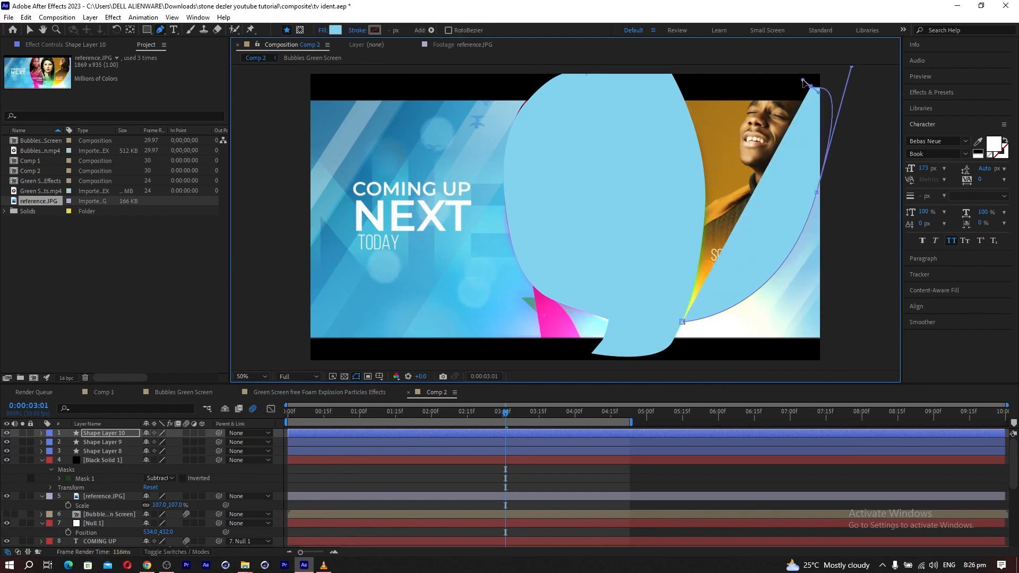
key(ctrl+z)
key(ctrl+z)
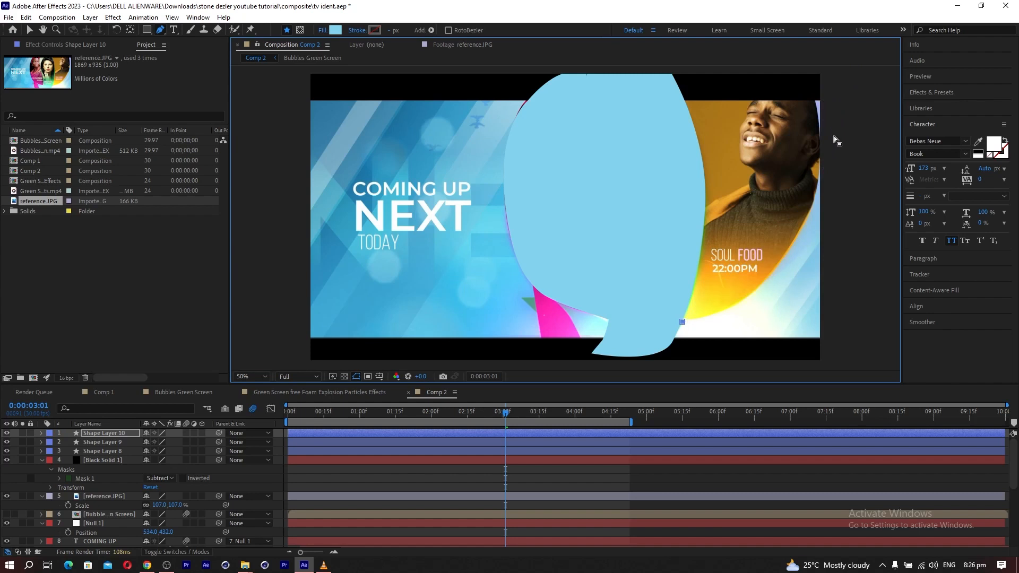
Trace the rest of the SOUL FOOD panel as a closed curved shape extending above the frame and sharing the MOVIE NIGHT panel's edge.
drag(754, 291, 778, 271)
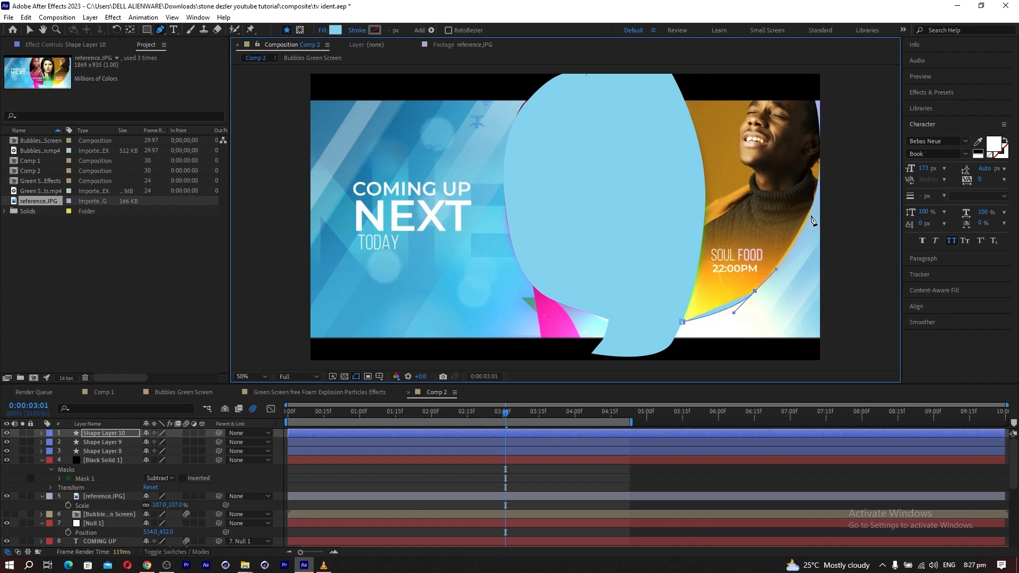
drag(815, 197, 822, 168)
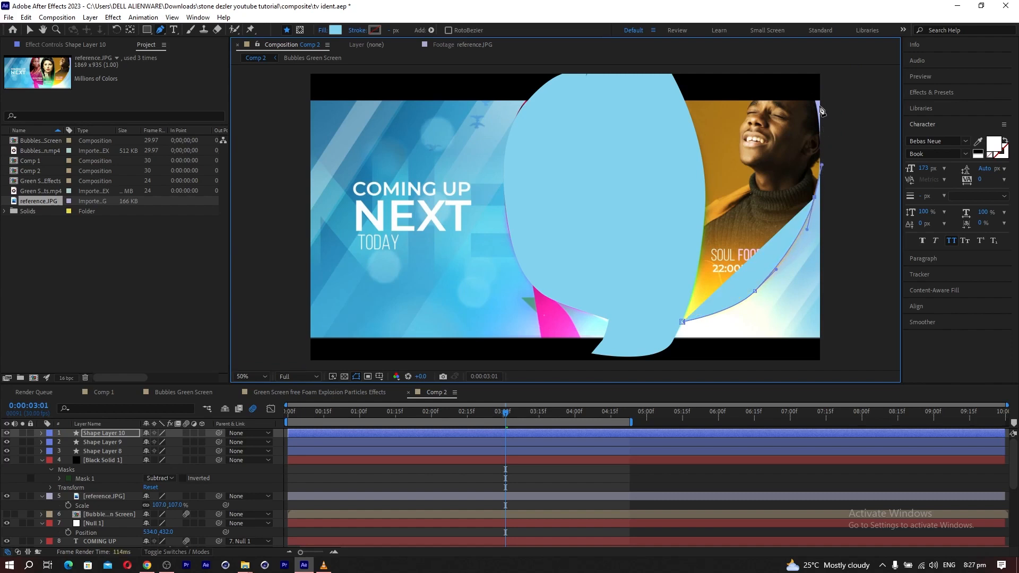
drag(813, 98, 804, 88)
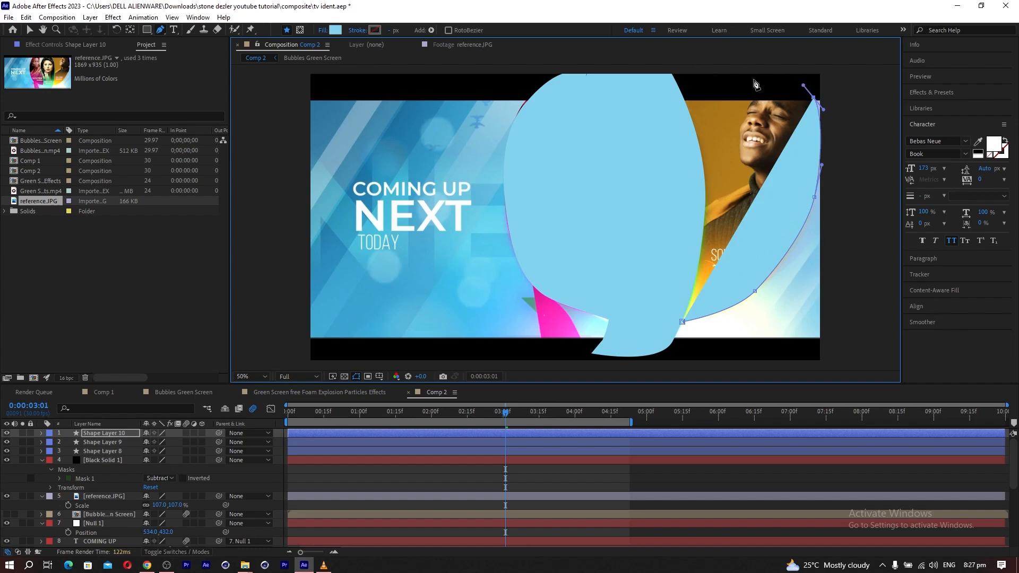
mouse_move(802, 86)
mouse_down()
mouse_move(810, 76)
mouse_move(799, 67)
mouse_up()
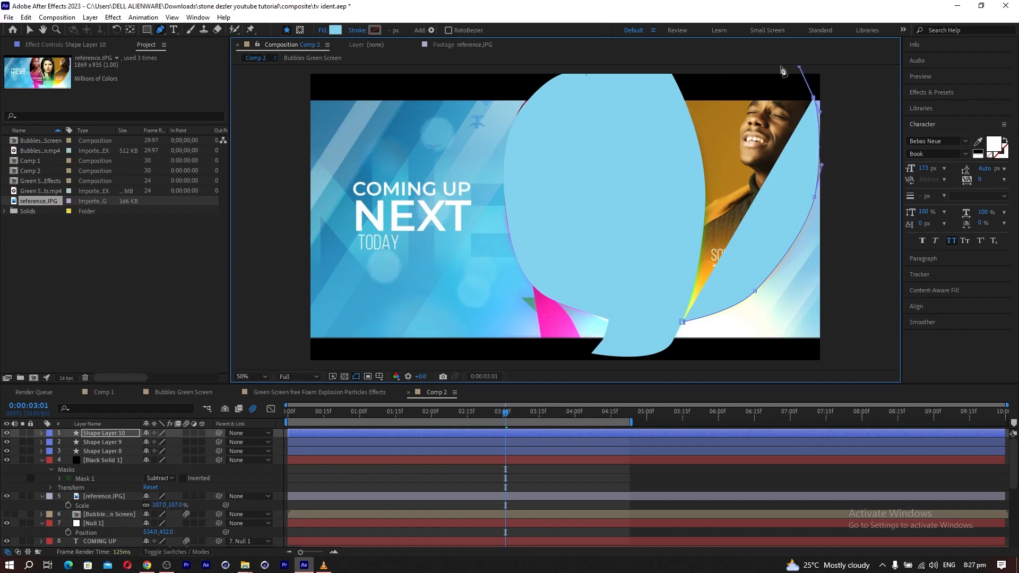
click(668, 71)
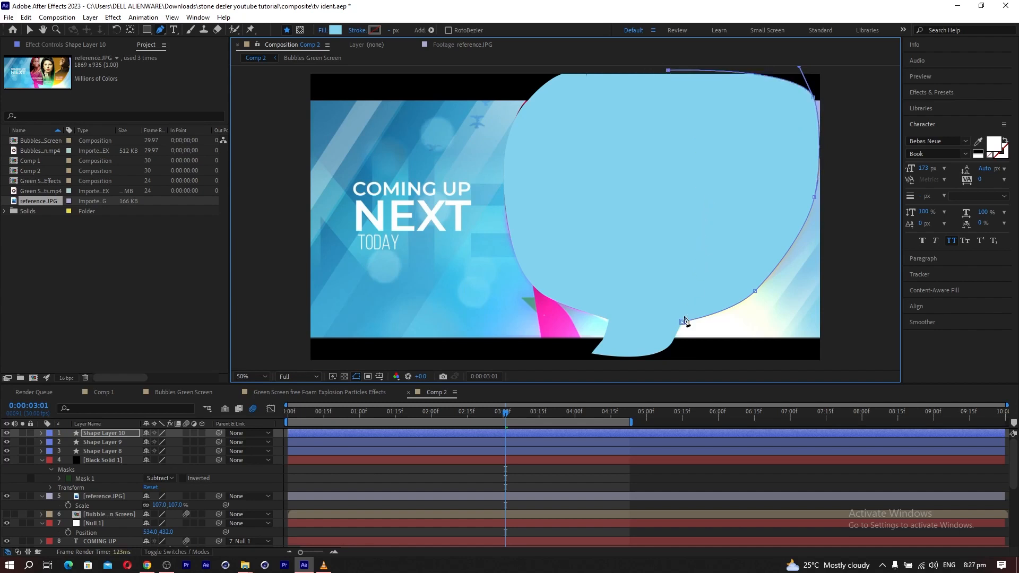
drag(706, 197, 704, 266)
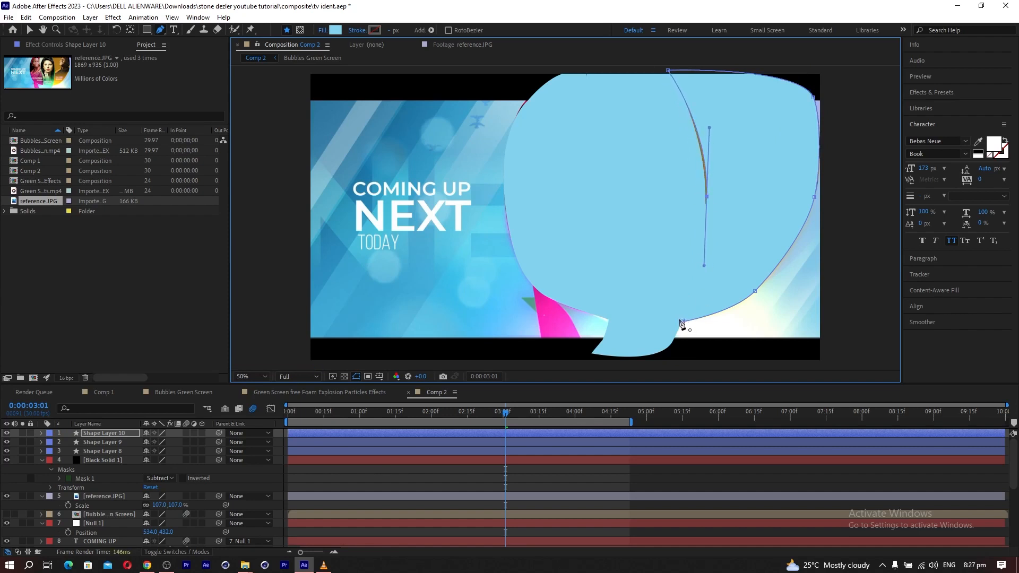
click(682, 321)
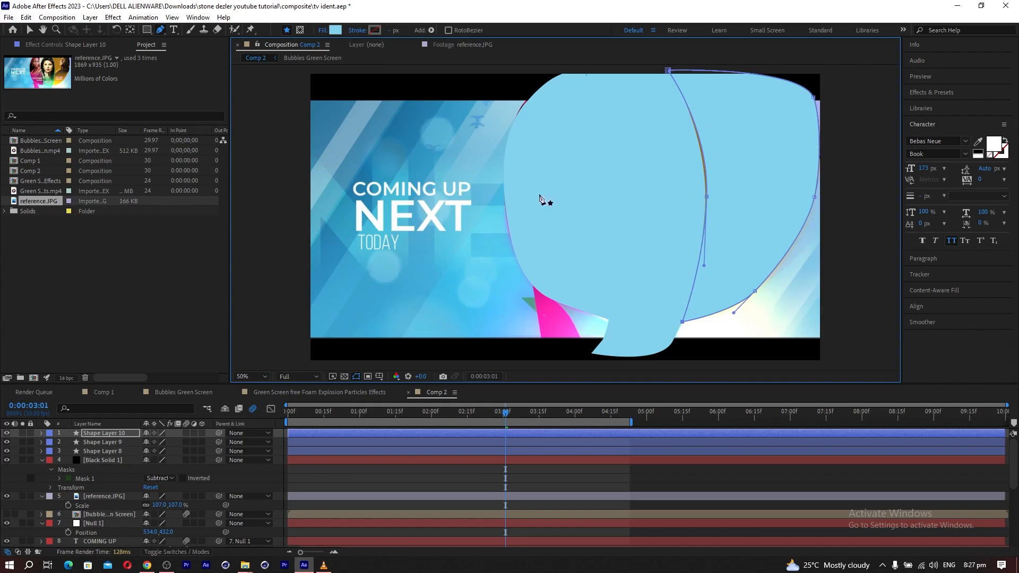
Set the SOUL FOOD shape's fill to None and align its inner-edge points and handles with the MOVIE NIGHT shape.
click(316, 31)
click(322, 31)
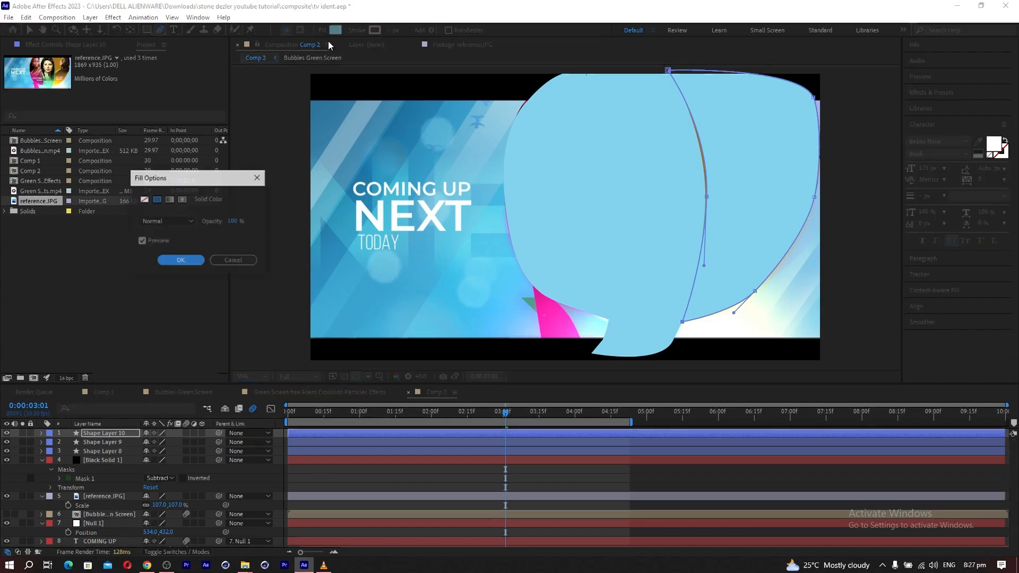
click(144, 200)
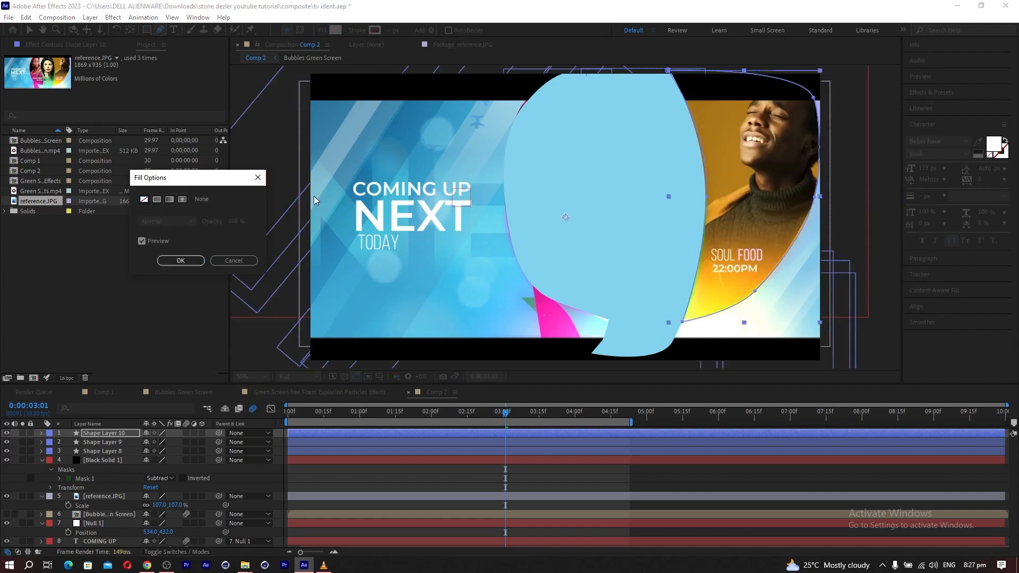
click(180, 260)
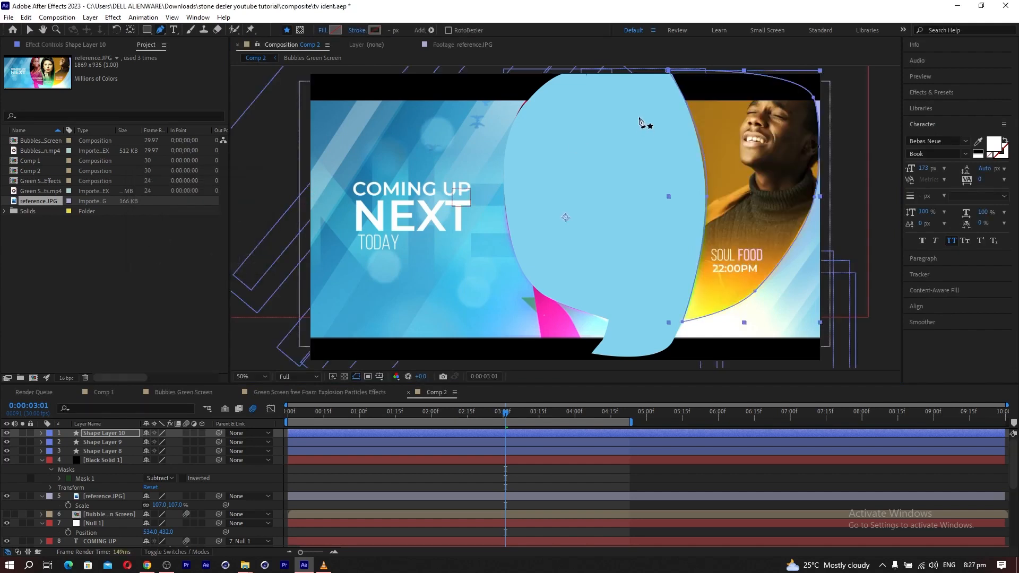
click(668, 71)
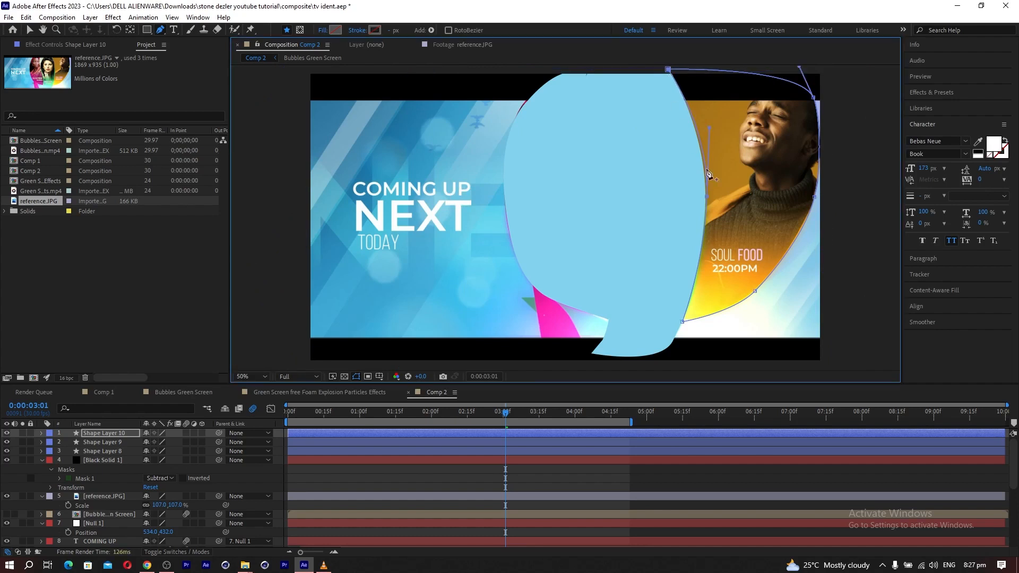
drag(709, 128, 706, 125)
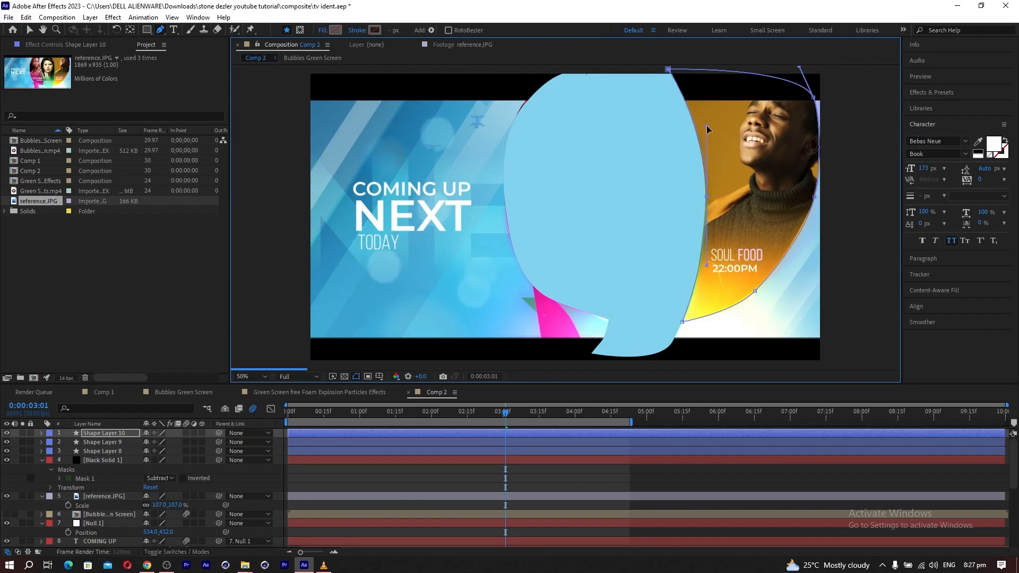
click(705, 197)
drag(705, 198, 704, 196)
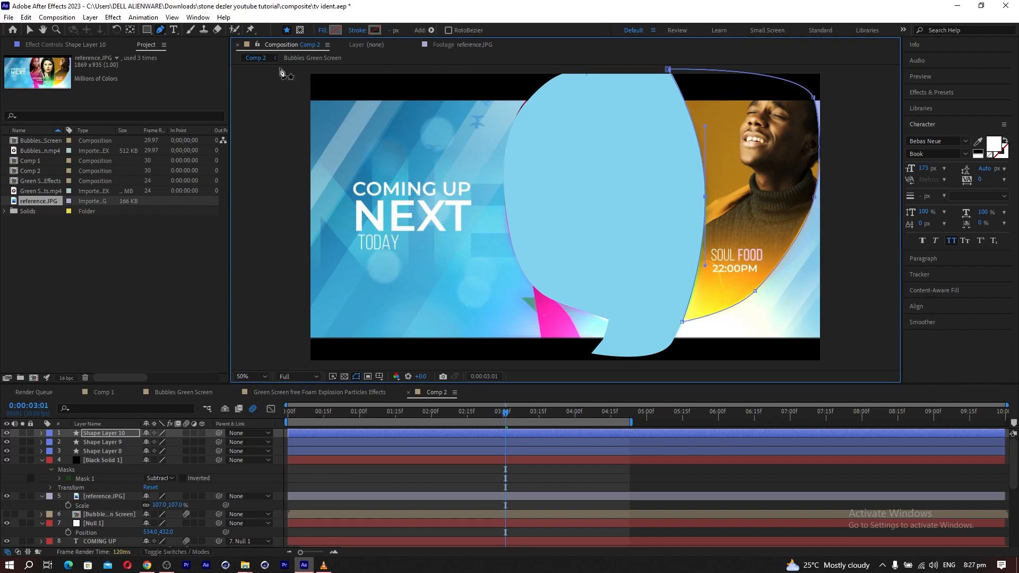
Restore the SOUL FOOD shape's solid fill at 100% opacity and change its color to white.
click(321, 31)
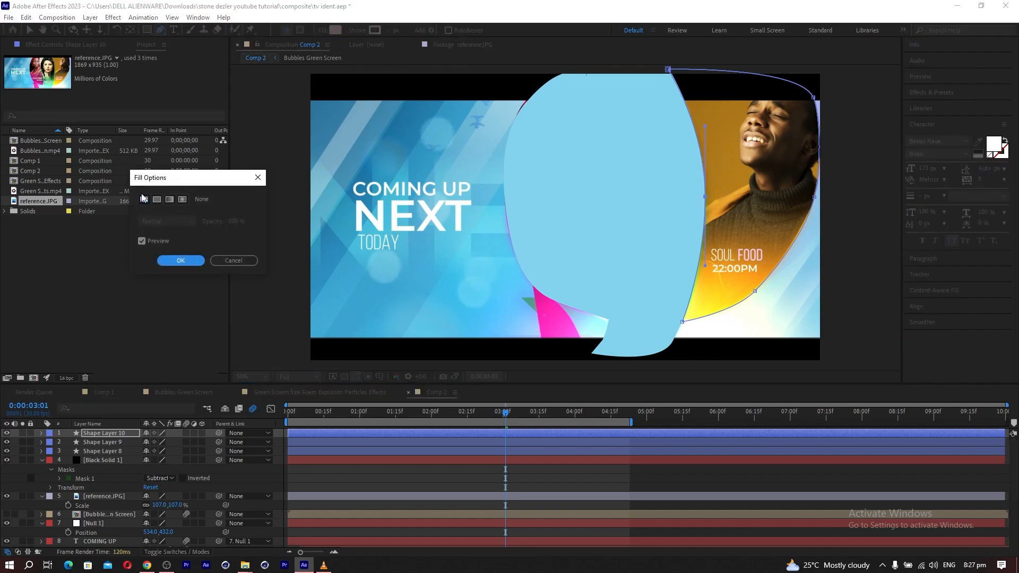
click(157, 200)
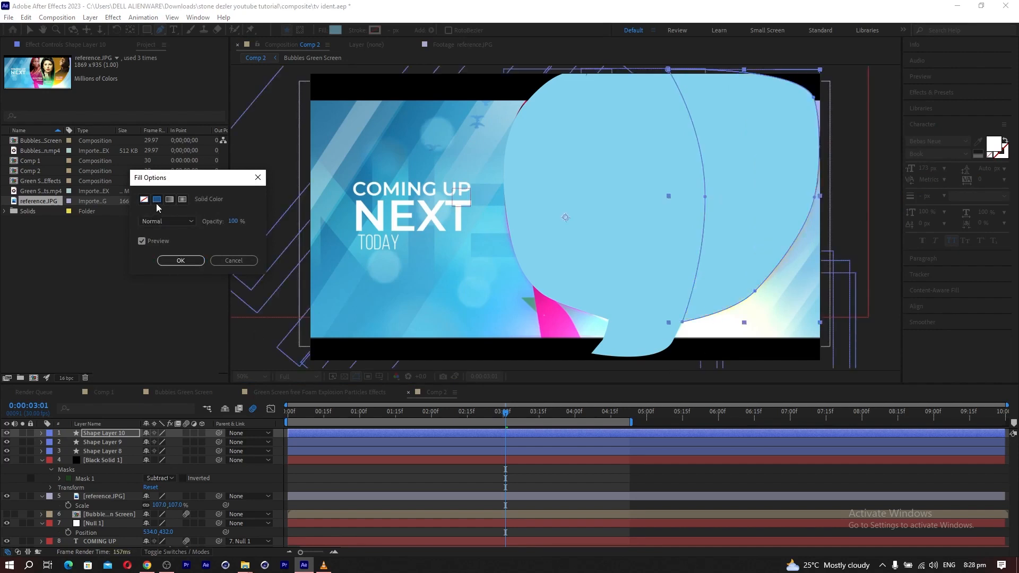
click(177, 260)
click(337, 30)
drag(770, 312, 758, 287)
click(998, 291)
Change the fill of Shape Layer 9 and Shape Layer 8 to white (FFFFFF).
click(87, 443)
click(337, 31)
click(990, 288)
click(102, 451)
click(336, 30)
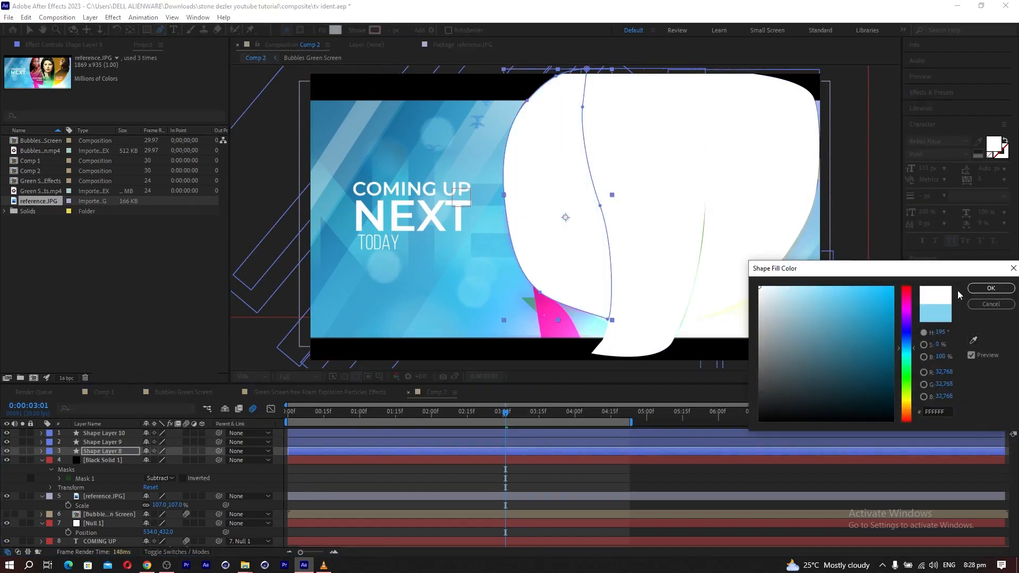
click(990, 288)
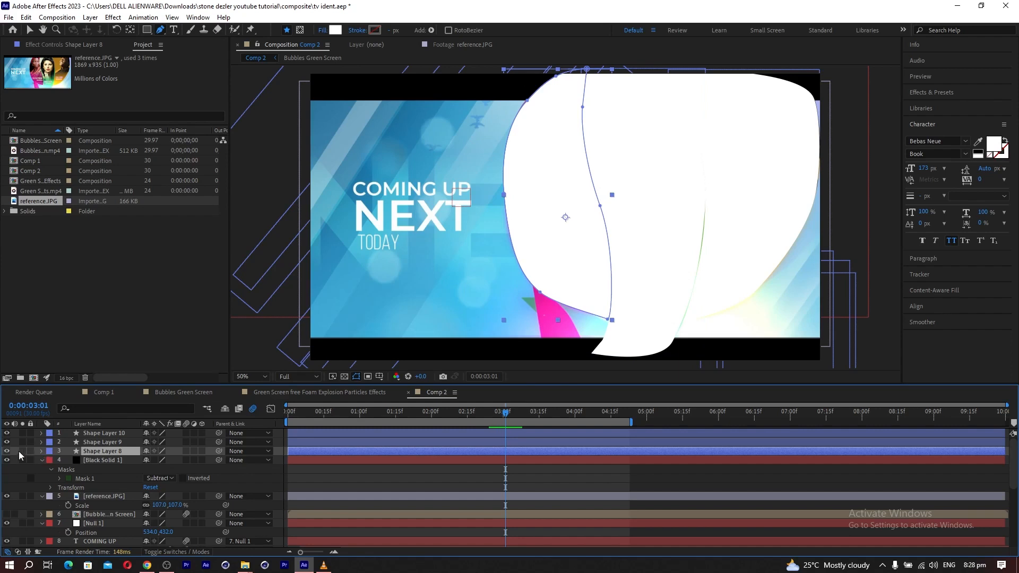
Hide Shape Layer 9, Shape Layer 10 and the upper reference image layer.
click(6, 442)
click(6, 433)
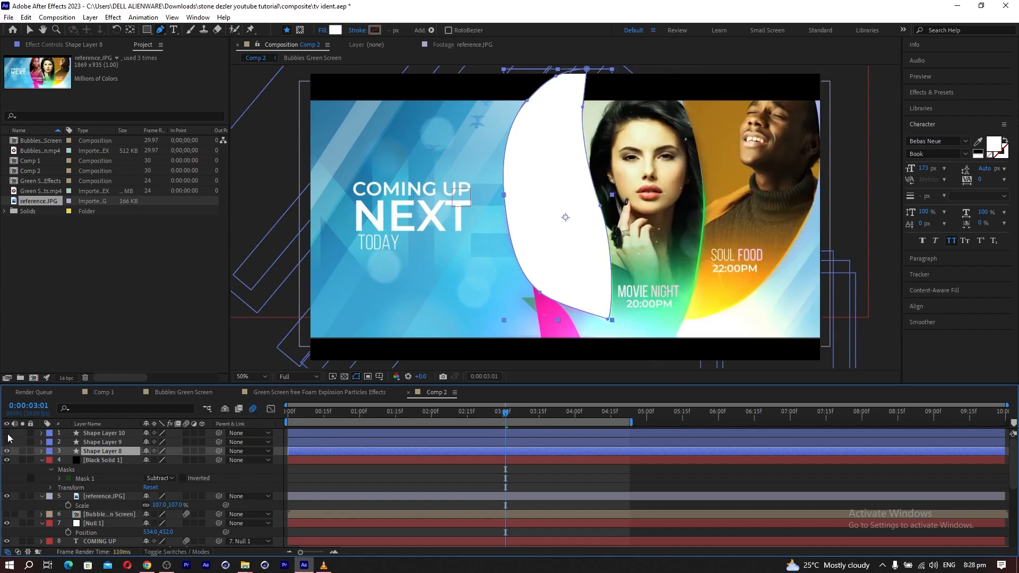
click(6, 496)
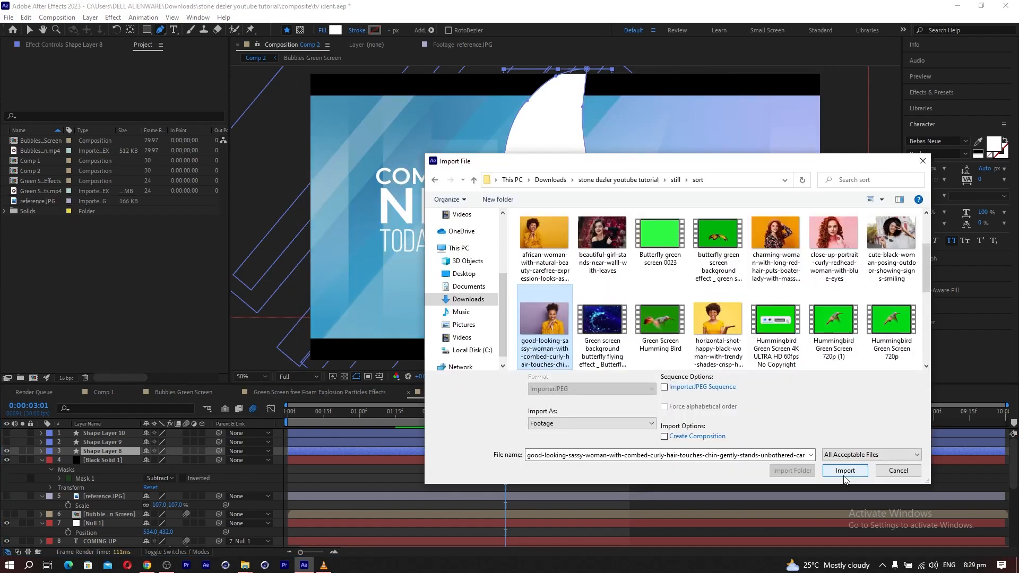
Import the good-looking-sassy-woman JPG and place it in the composition directly beneath Shape Layer 8.
click(840, 474)
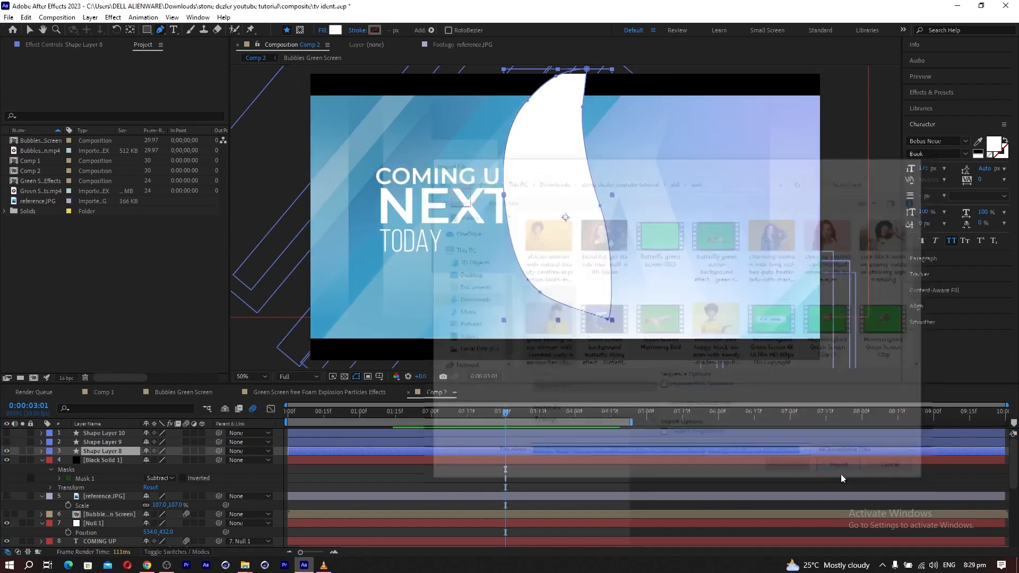
drag(42, 181, 97, 451)
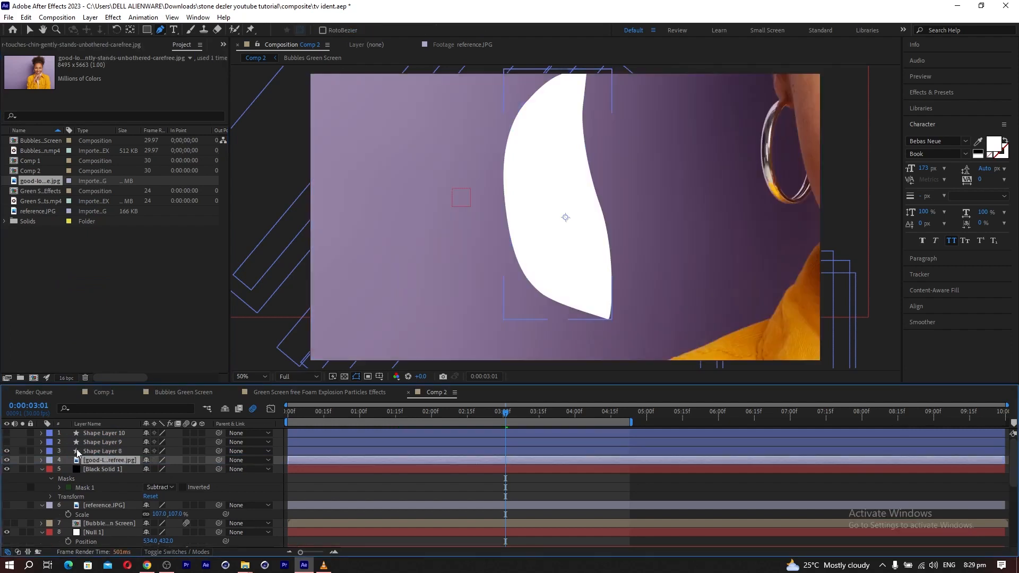
Scale the woman's image to 19% and reposition it so her face sits behind the Shape Layer 8 panel.
key(s)
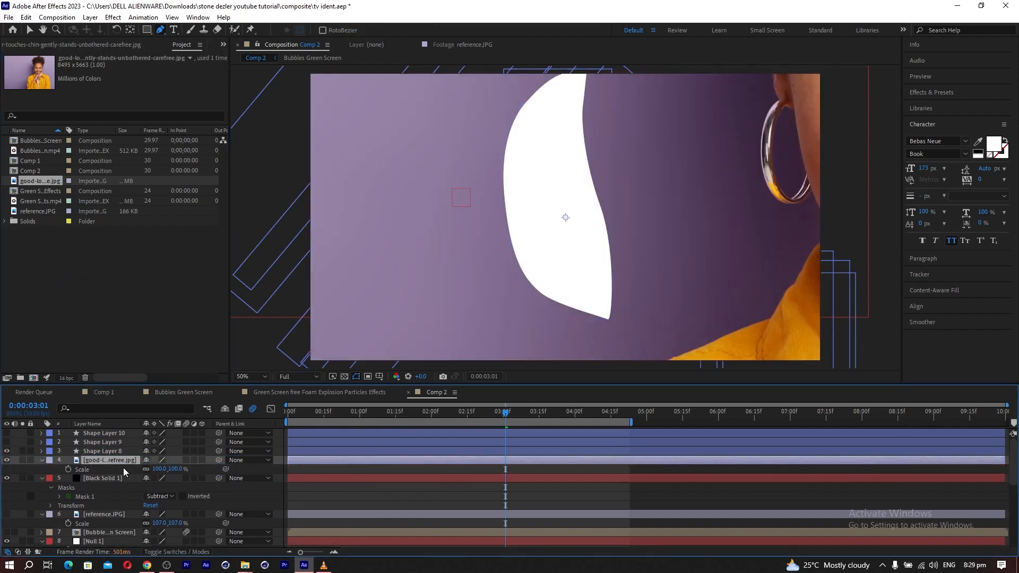
drag(151, 469, 113, 469)
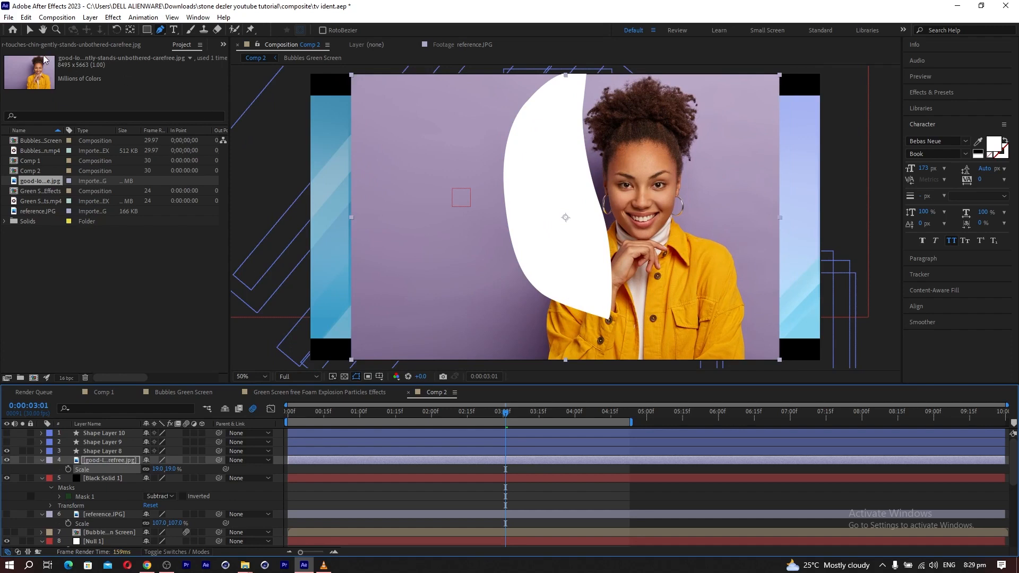
click(31, 30)
drag(717, 319, 617, 287)
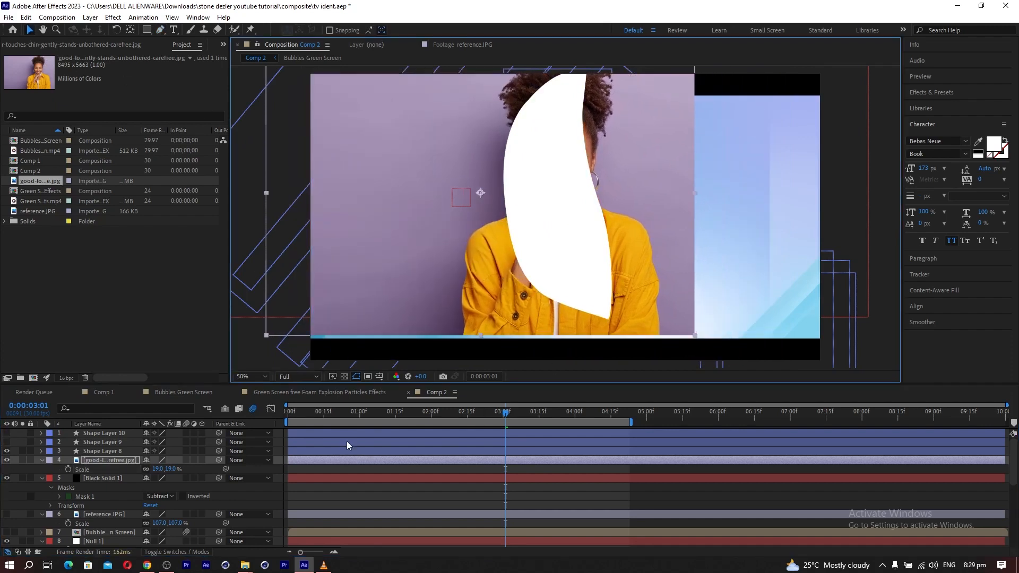
Use Shape Layer 8 as the woman image's track matte and move Black Solid 1 to the top of the layer stack.
key(F4)
click(212, 460)
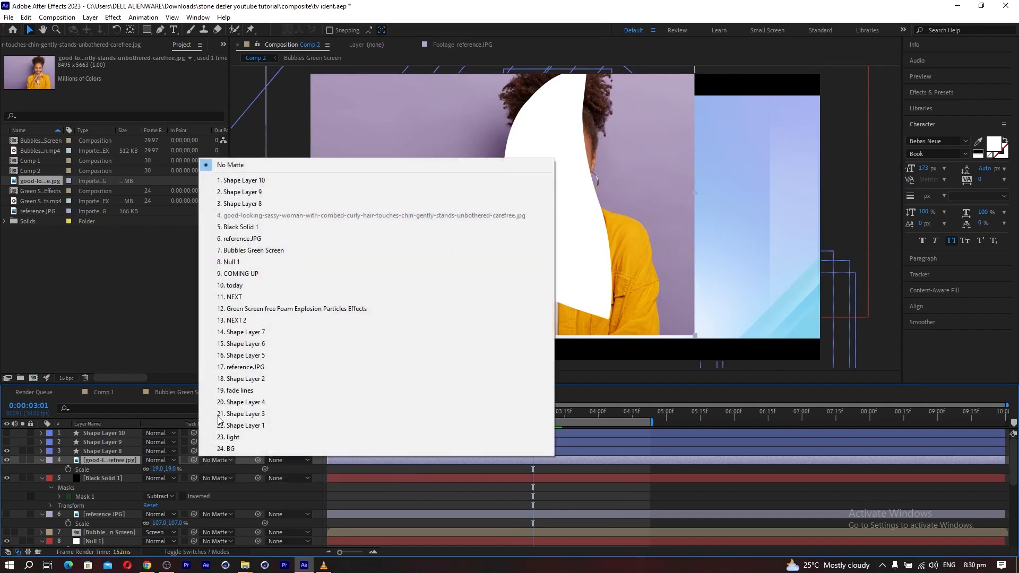
click(239, 205)
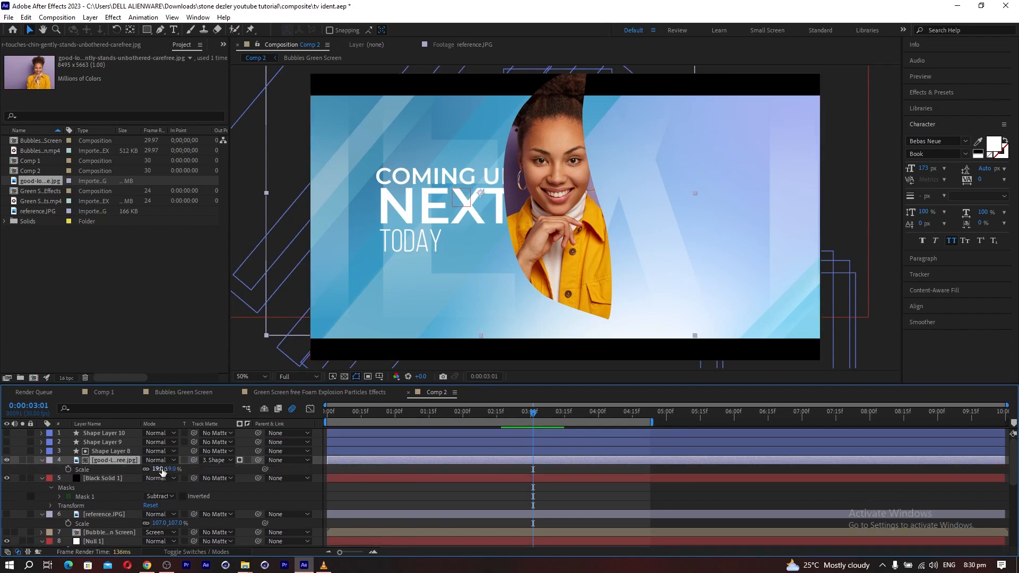
drag(157, 471, 164, 478)
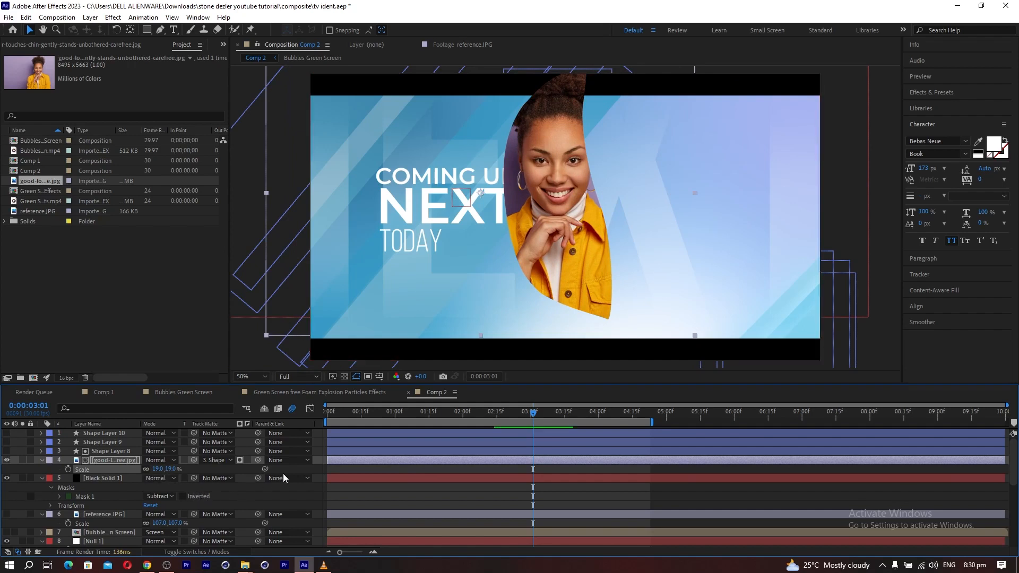
drag(99, 480, 94, 432)
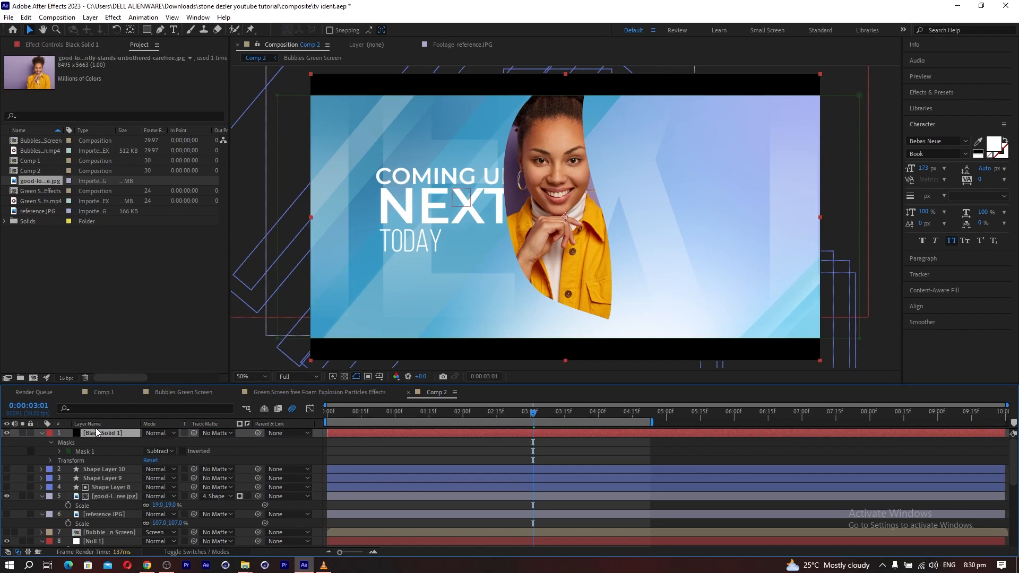
Pre-compose the woman's image and Shape Layer 8 as "video 1", moving all attributes into the new composition.
click(107, 495)
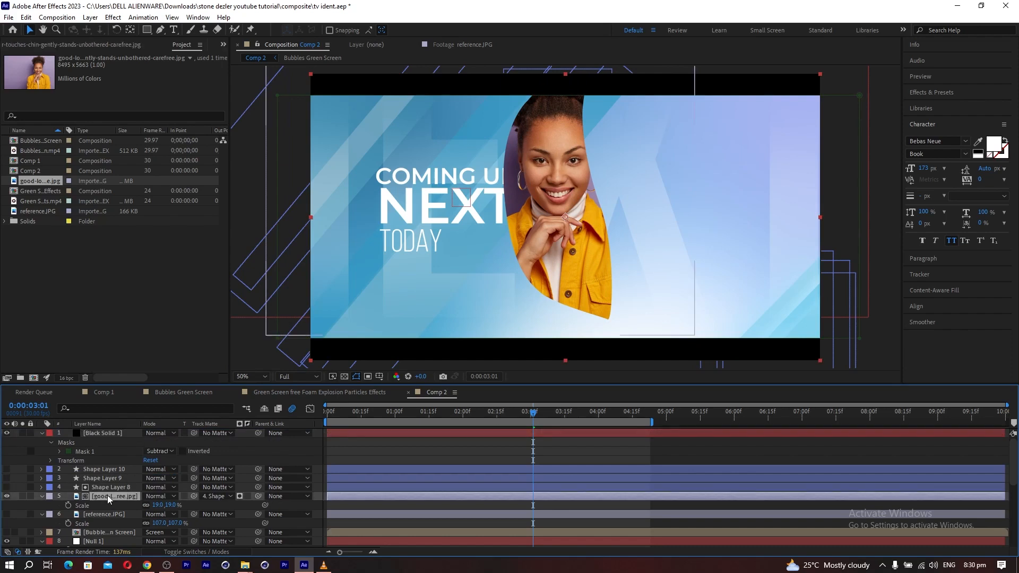
ctrl+click(103, 488)
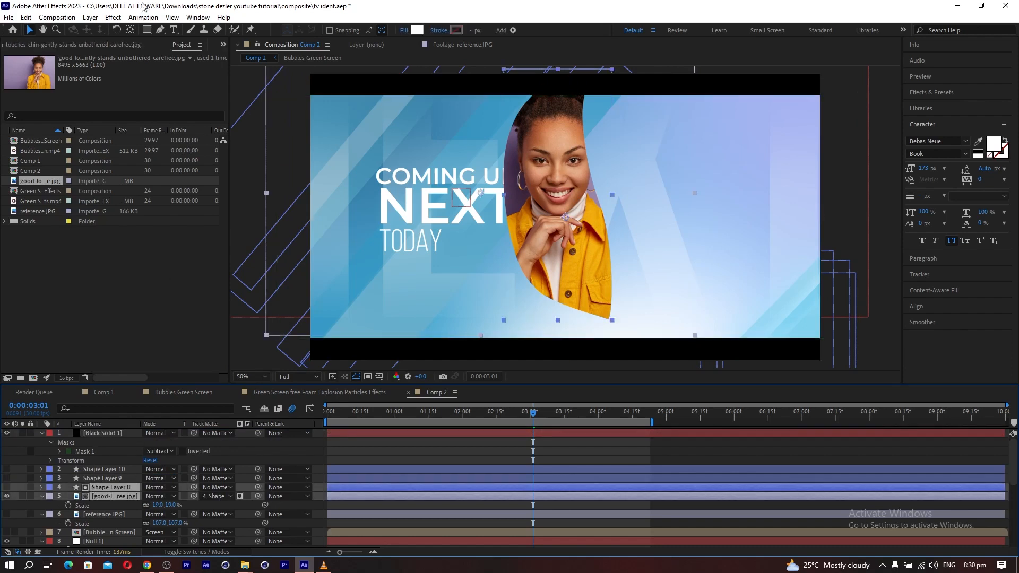
click(90, 17)
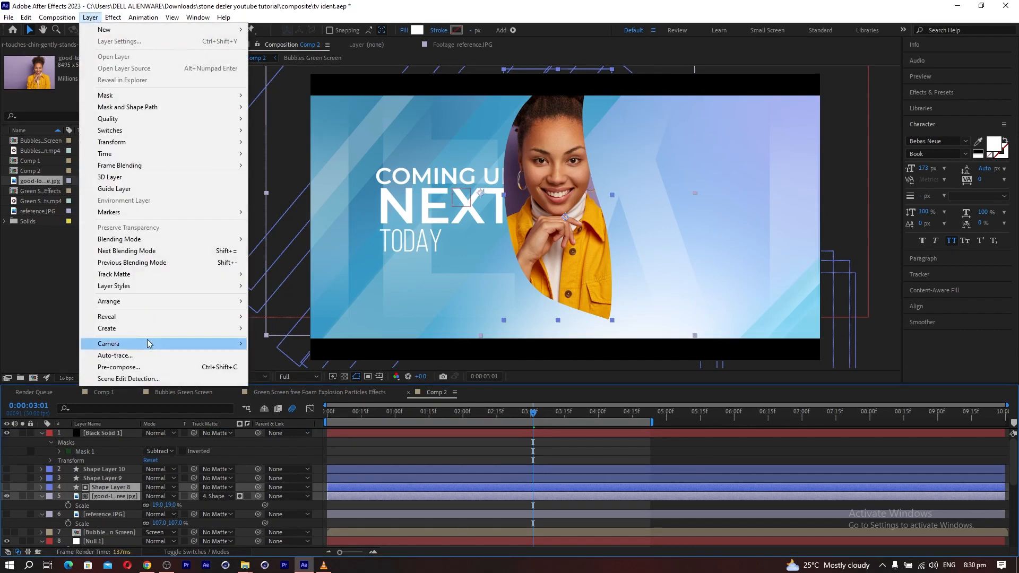
click(119, 366)
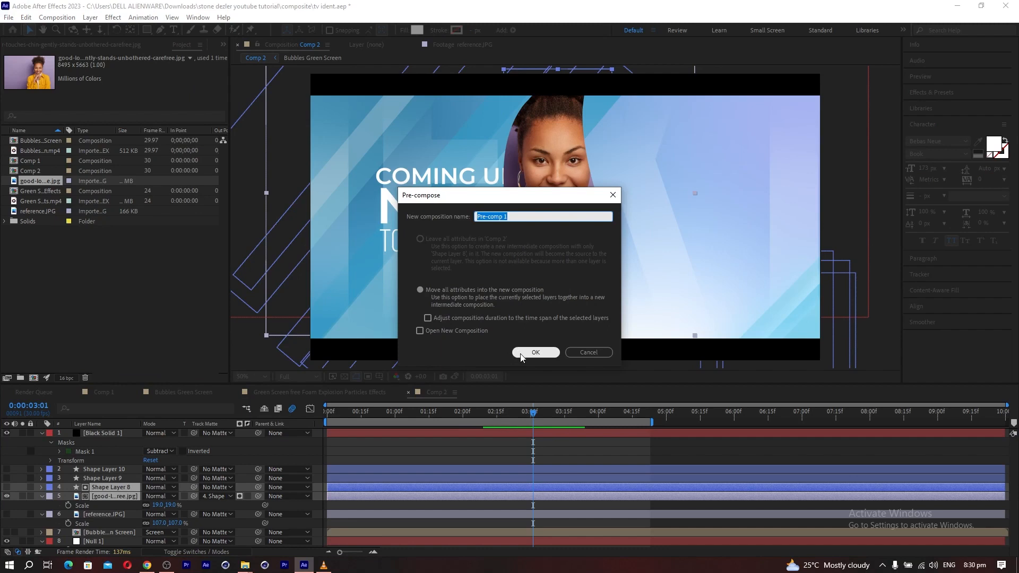
text(video)
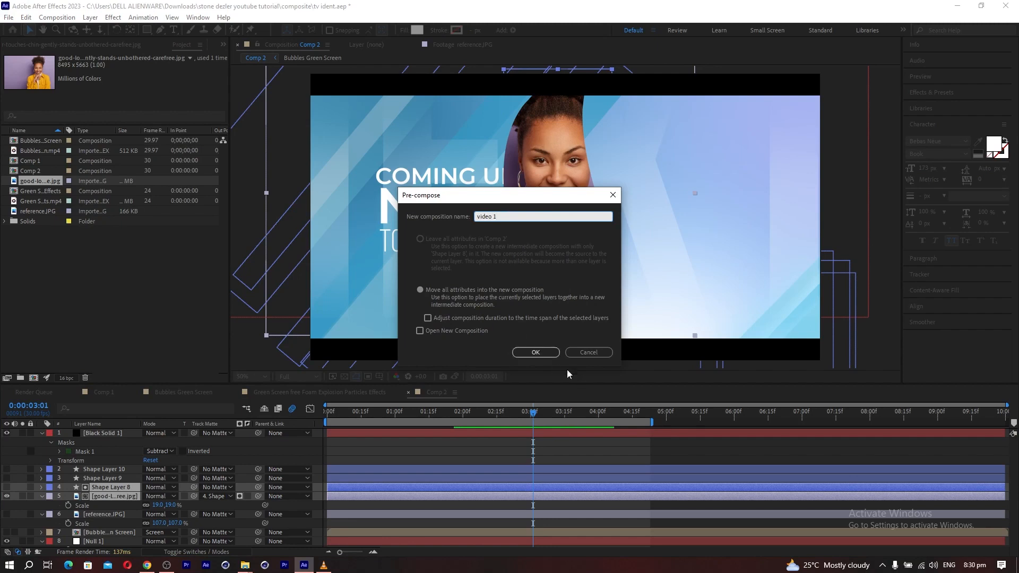
click(534, 352)
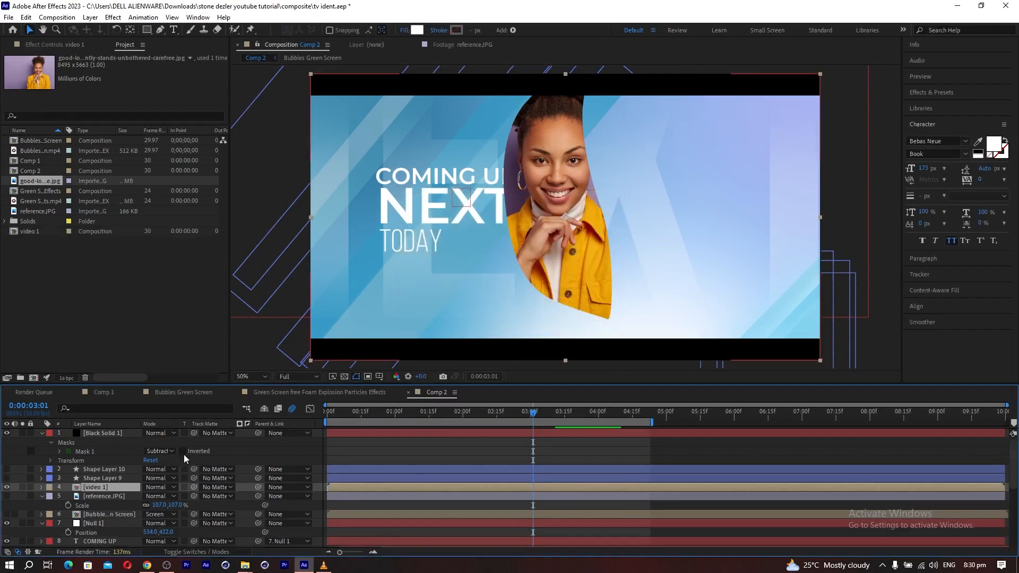
Import the woman-cinema-backstage-holding-movie-clapper JPG and place it in the composition directly beneath Shape Layer 9.
click(90, 479)
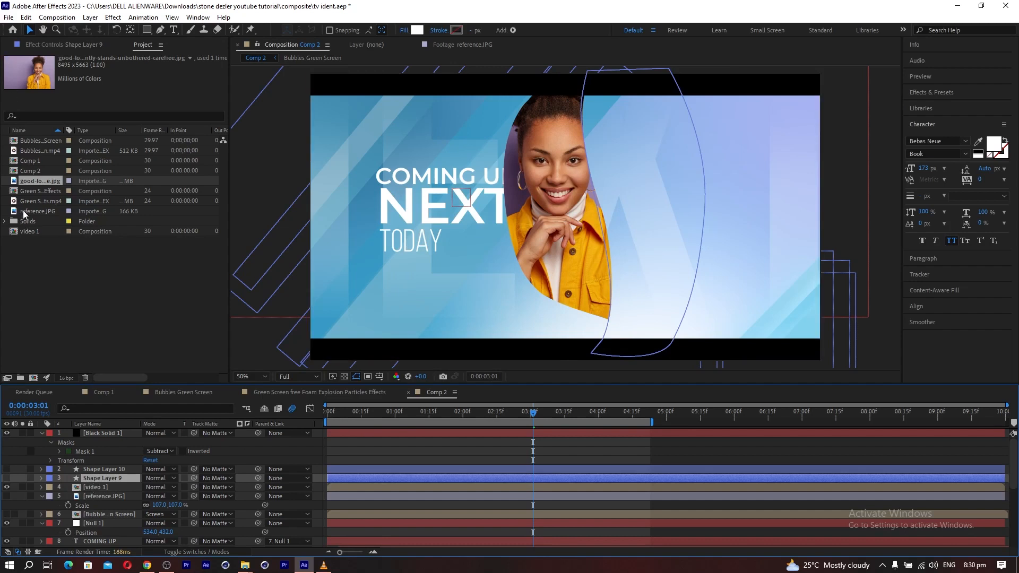
double_click(59, 269)
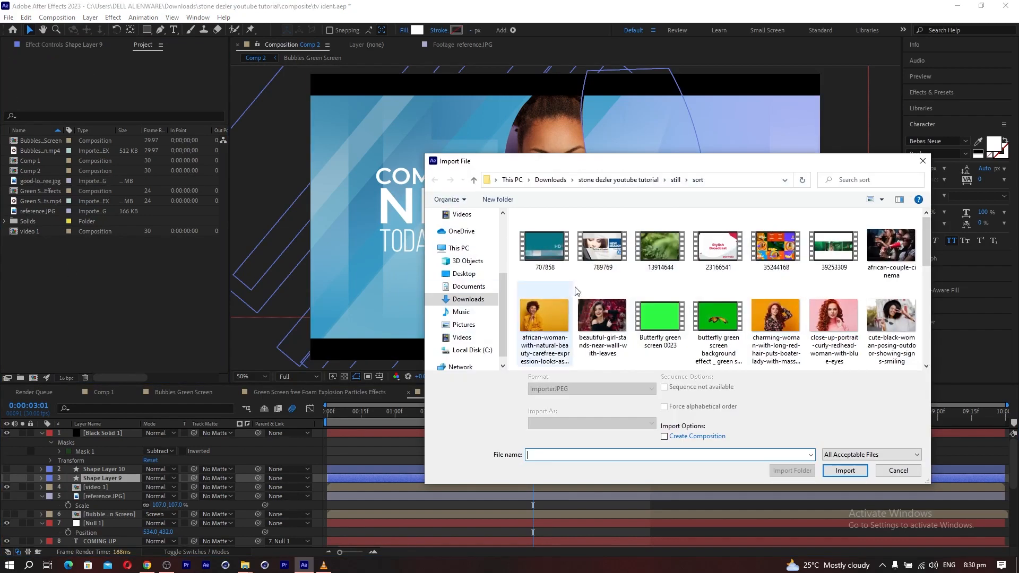
scroll(642, 322, down, 3)
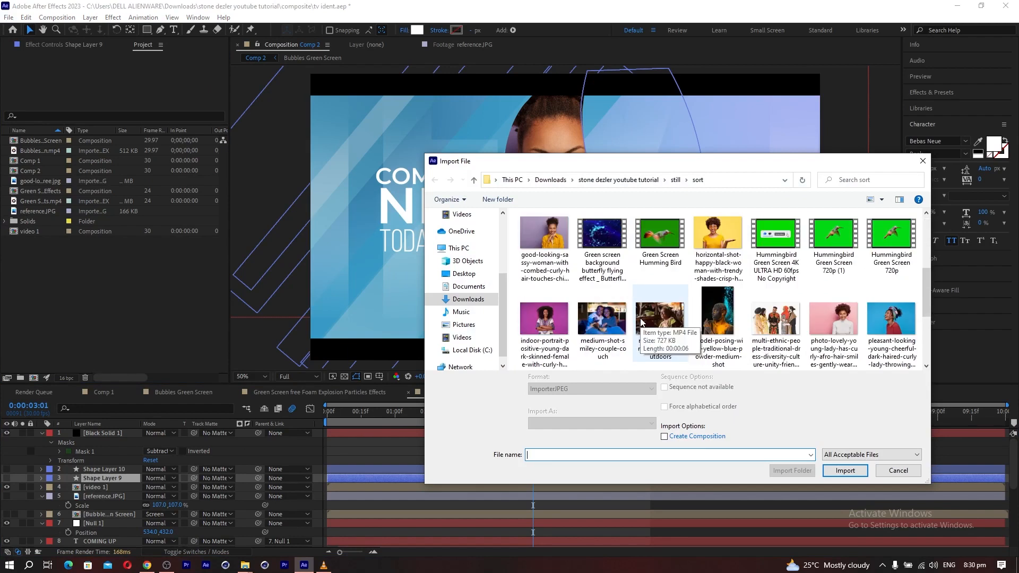
scroll(642, 322, down, 5)
double_click(544, 321)
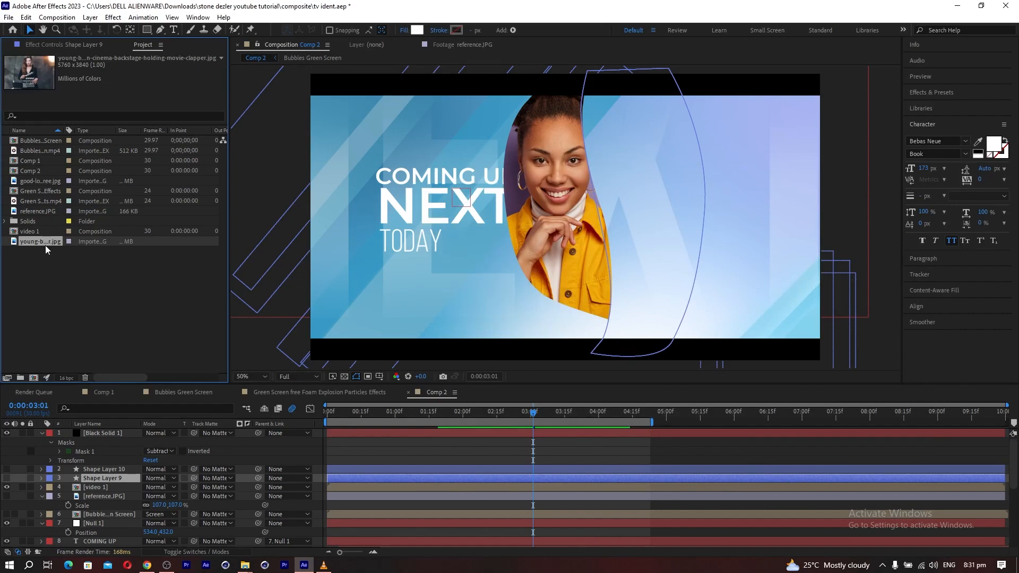
drag(43, 243, 132, 487)
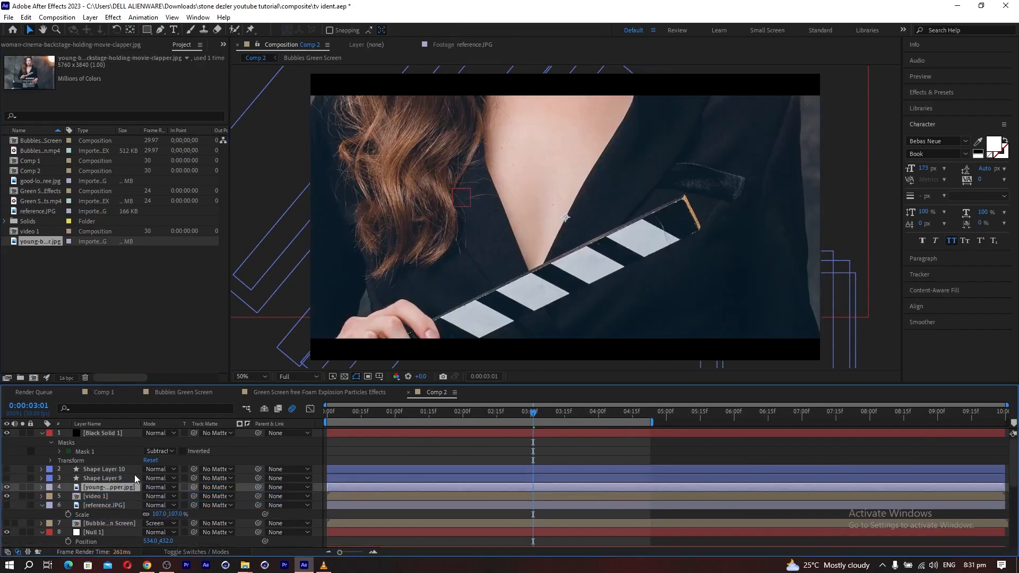
Scale the movie-clapper image to 26%, move it over the middle panel and use Shape Layer 9 as its track matte.
key(s)
drag(158, 495, 121, 496)
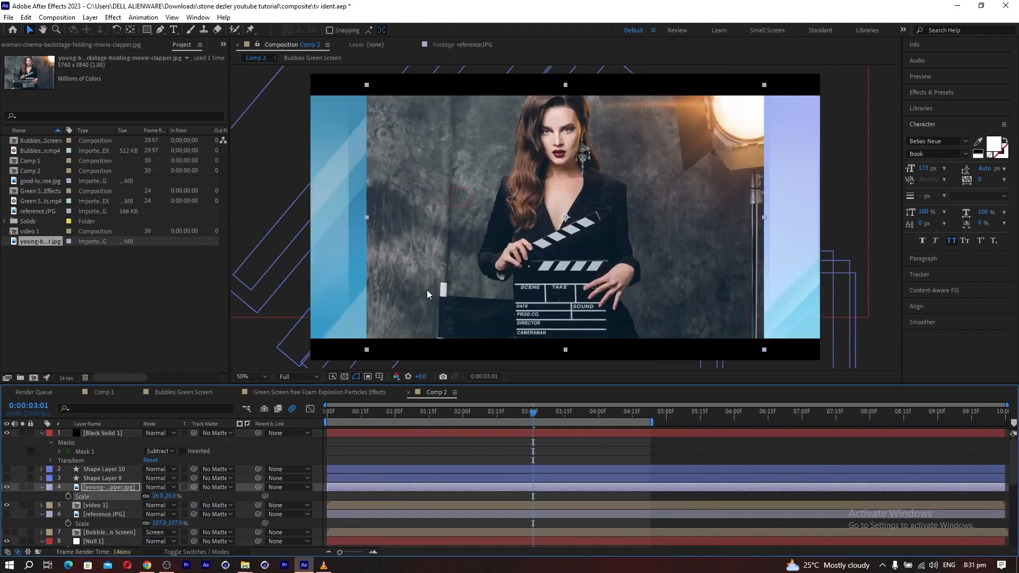
drag(511, 283, 575, 284)
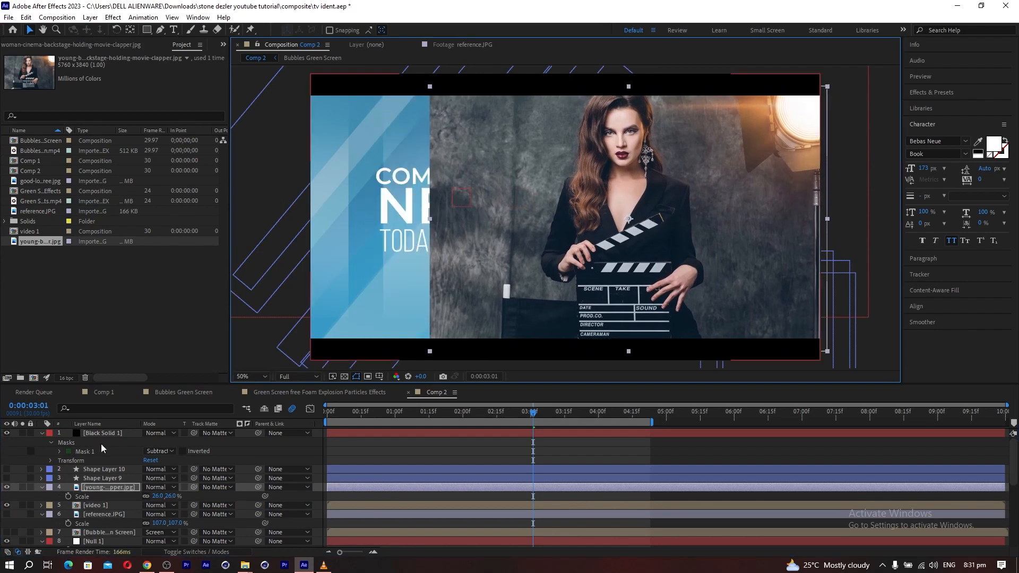
drag(144, 482, 113, 478)
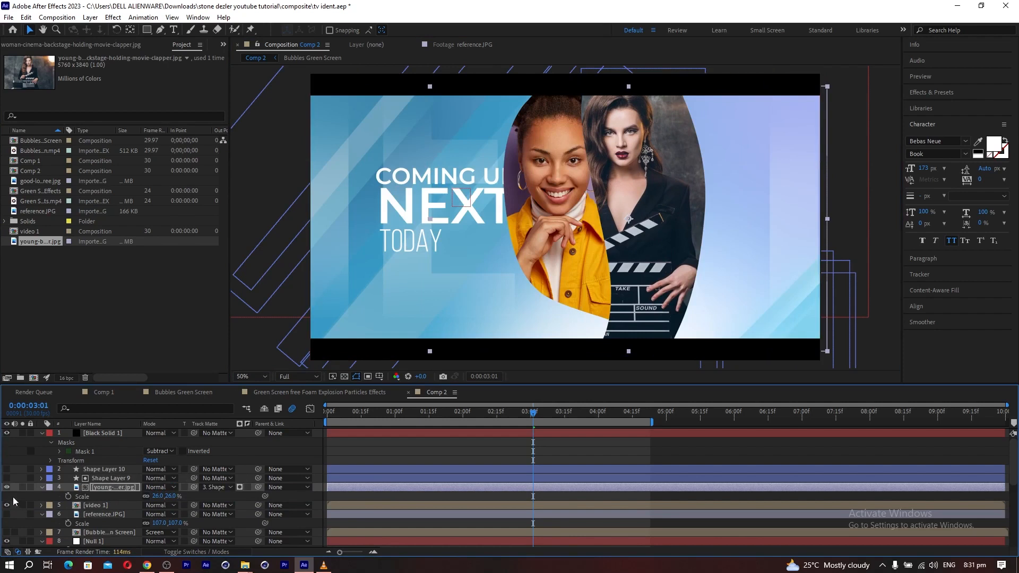
Enlarge the matted movie-clapper image to 32% and reposition it so the woman's face fills the upper part of the middle panel.
mouse_move(158, 496)
mouse_down()
mouse_move(148, 496)
mouse_move(165, 502)
mouse_up()
mouse_move(678, 240)
mouse_down()
mouse_move(698, 256)
mouse_move(689, 213)
mouse_move(686, 257)
mouse_up()
drag(158, 496, 160, 501)
drag(639, 145, 642, 201)
Pre-compose the movie-clapper image and Shape Layer 9 as "video 2", moving all attributes into the new composition.
click(106, 491)
click(109, 480)
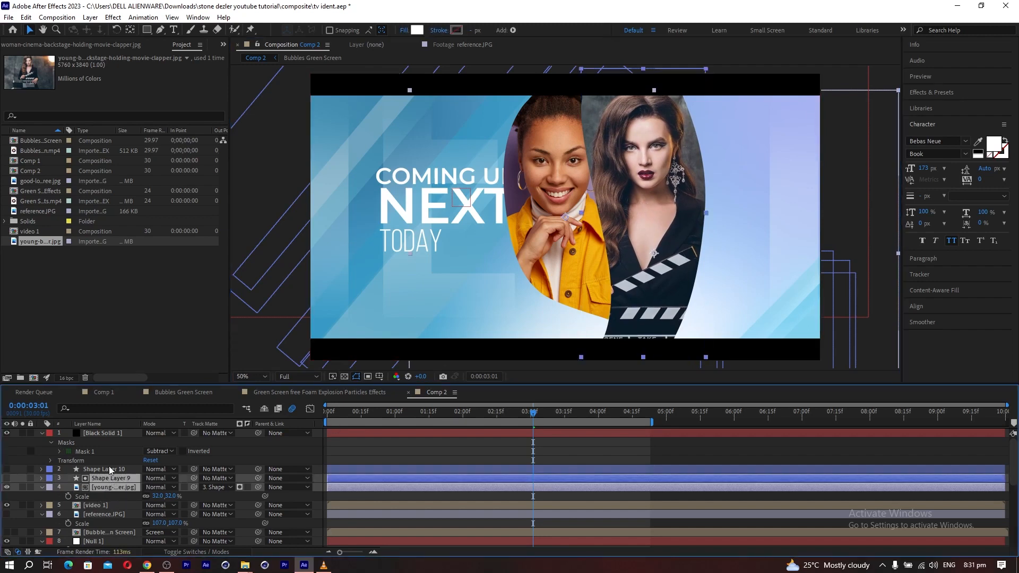
click(90, 17)
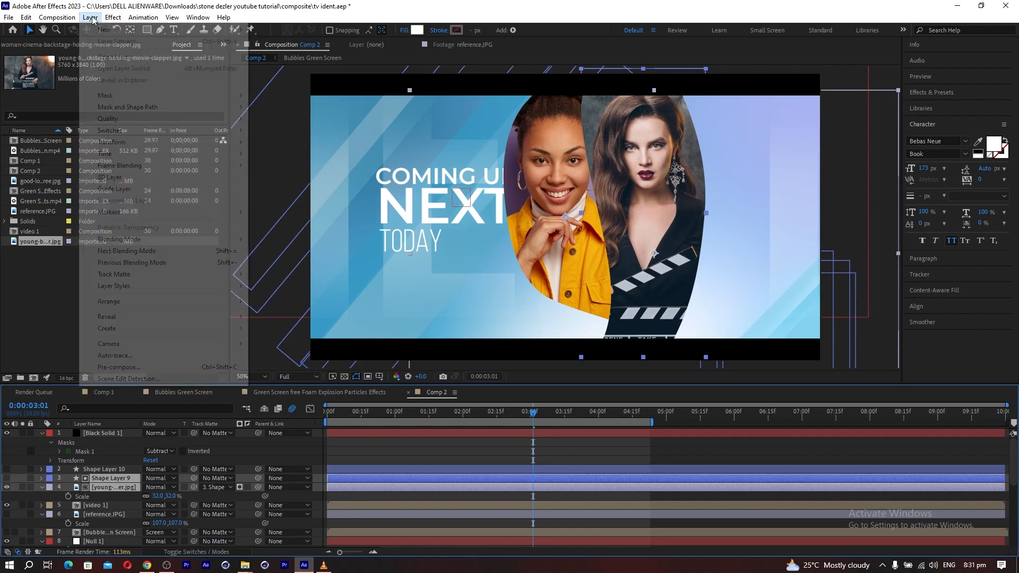
click(159, 367)
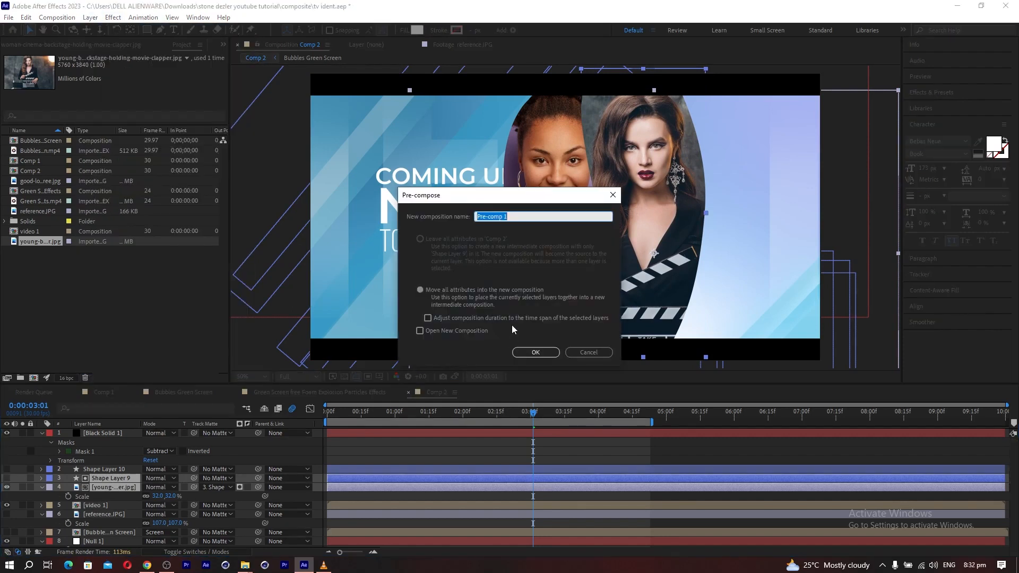
text(video 2)
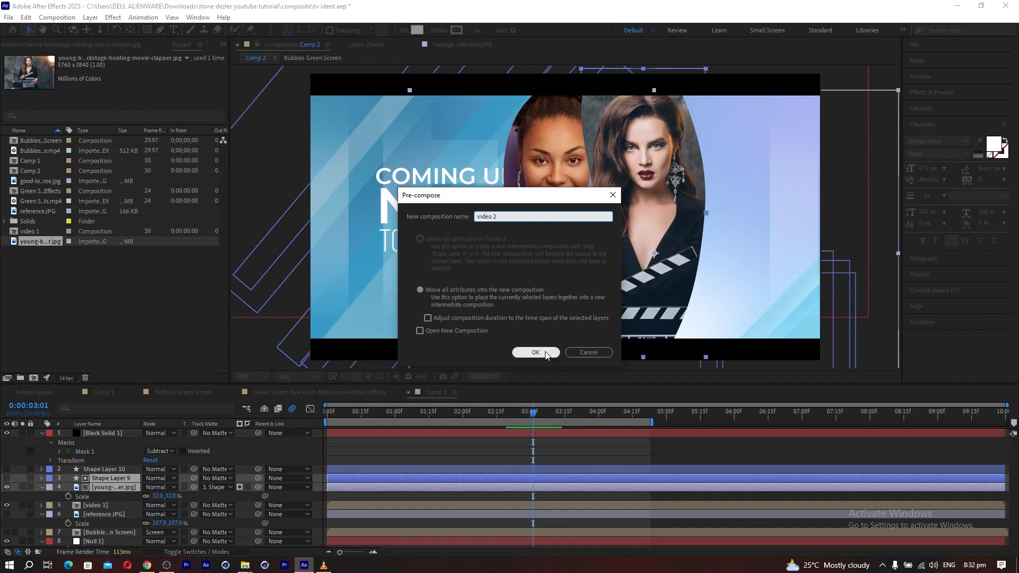
click(536, 353)
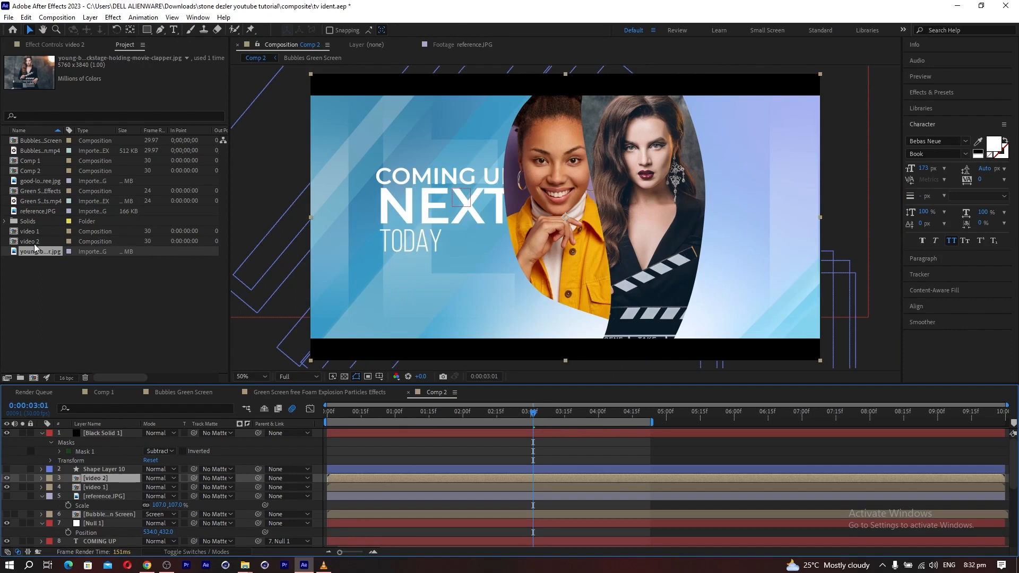
Import the studio JPG of the man in traditional clothes and place it directly beneath Shape Layer 10.
click(33, 181)
double_click(53, 297)
scroll(769, 347, down, 3)
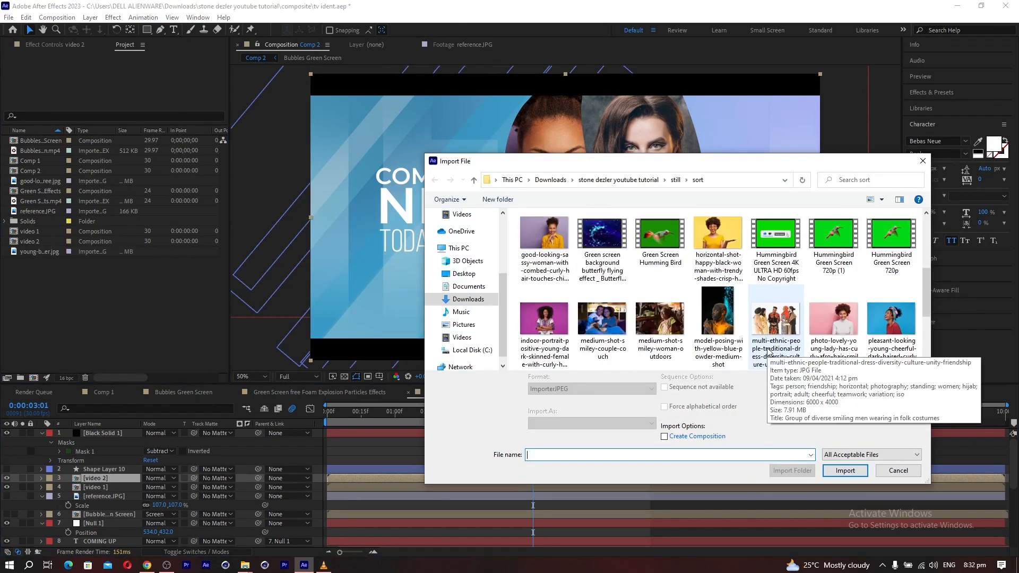
scroll(768, 350, down, 1)
double_click(770, 348)
drag(41, 232, 127, 487)
Use Shape Layer 10 as the man image's track matte, and scale and reposition the image so his face fills the third panel.
key(s)
drag(578, 239, 724, 239)
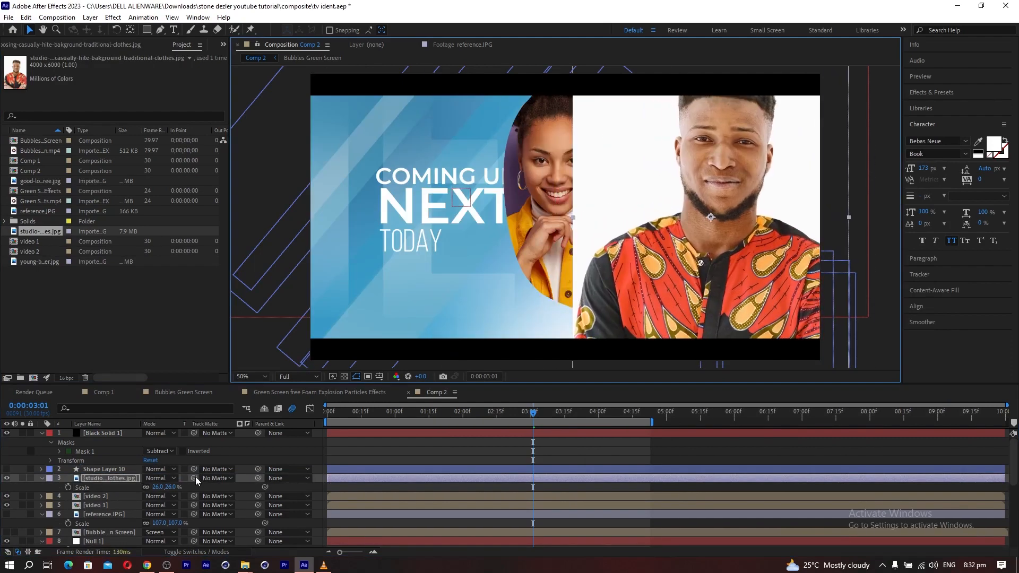
drag(194, 477, 106, 469)
drag(732, 193, 762, 198)
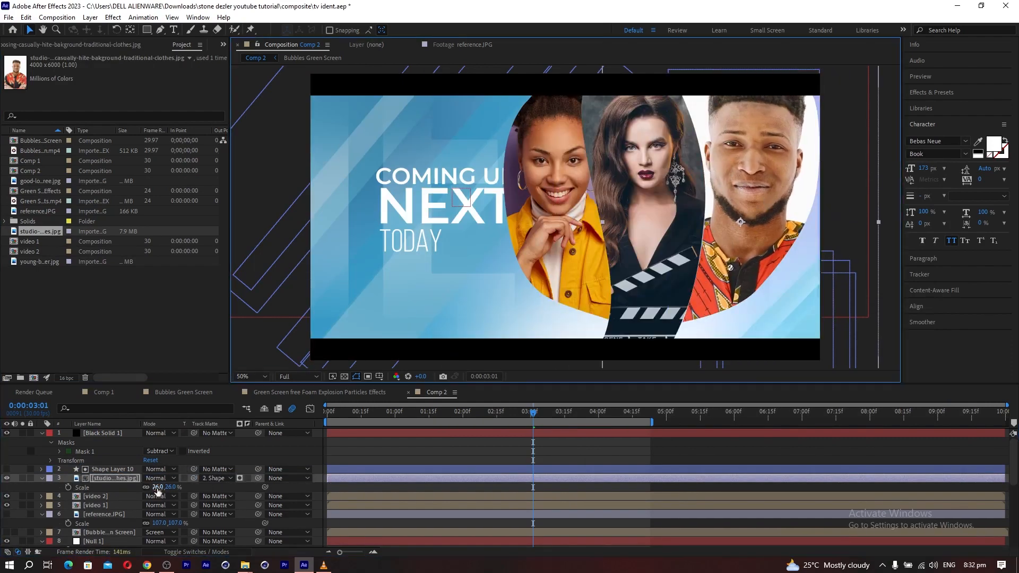
drag(159, 487, 157, 493)
Pre-compose the man's image and Shape Layer 10 as "video 3".
ctrl+click(112, 469)
click(90, 17)
click(151, 366)
click(530, 350)
Open the video 1 composition, duplicate Shape Layer 8 and turn on the duplicate's visibility.
click(445, 45)
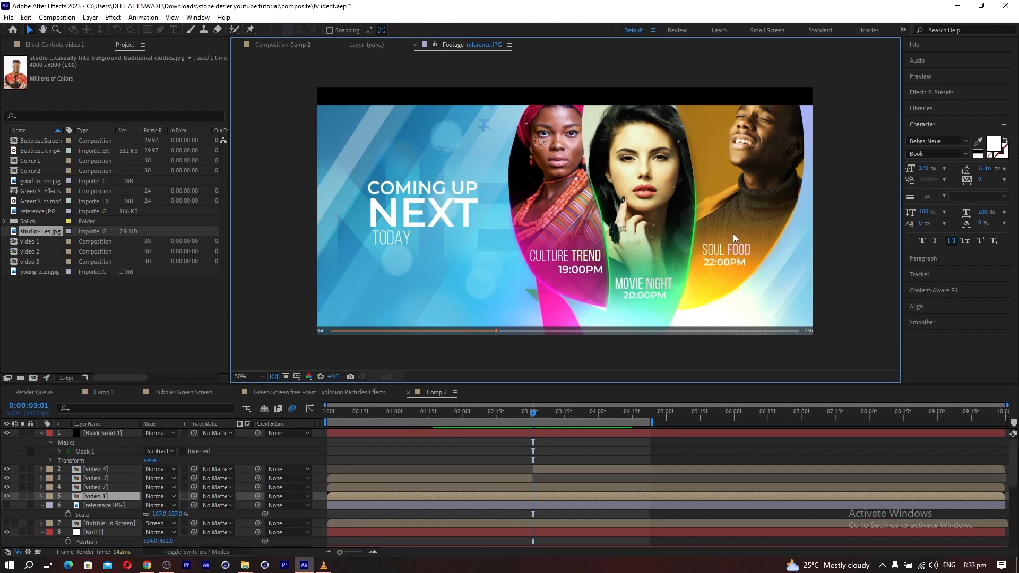
click(93, 497)
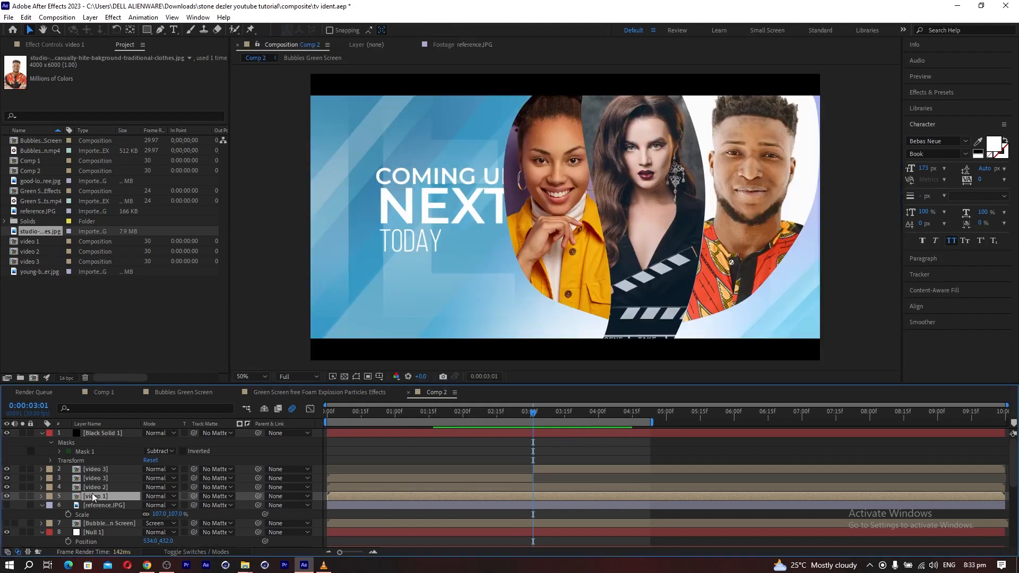
double_click(94, 497)
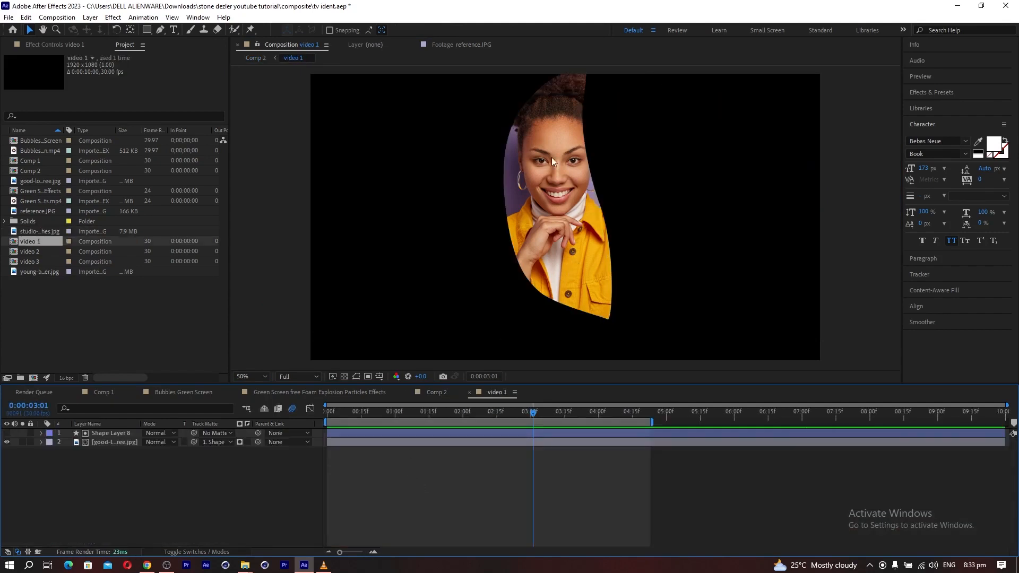
click(101, 443)
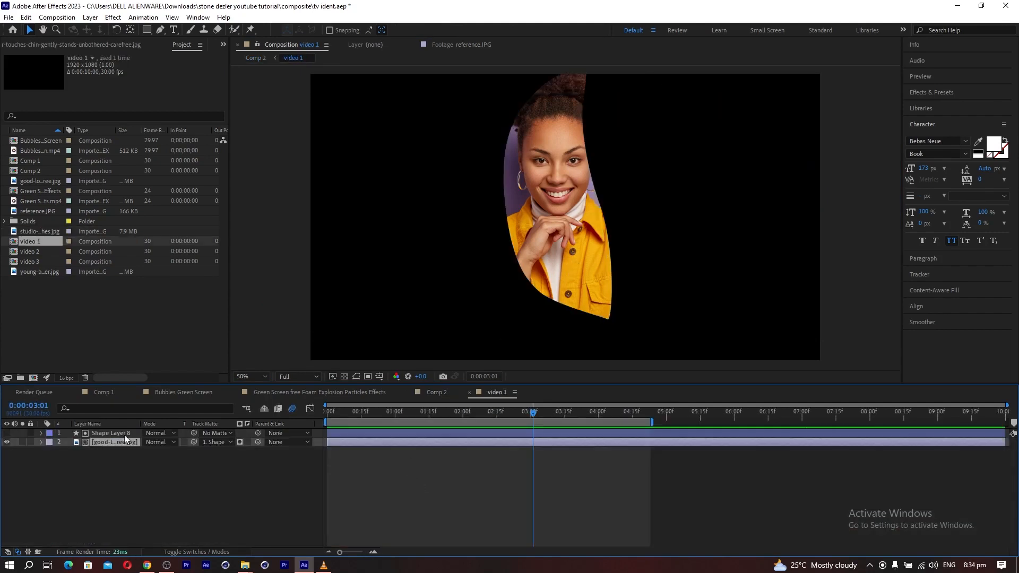
click(345, 376)
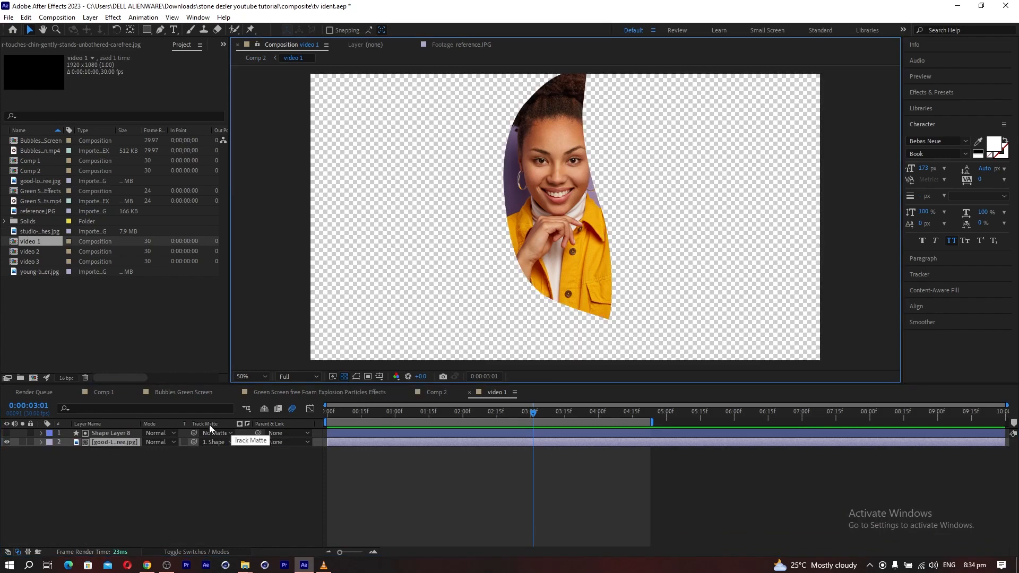
click(100, 434)
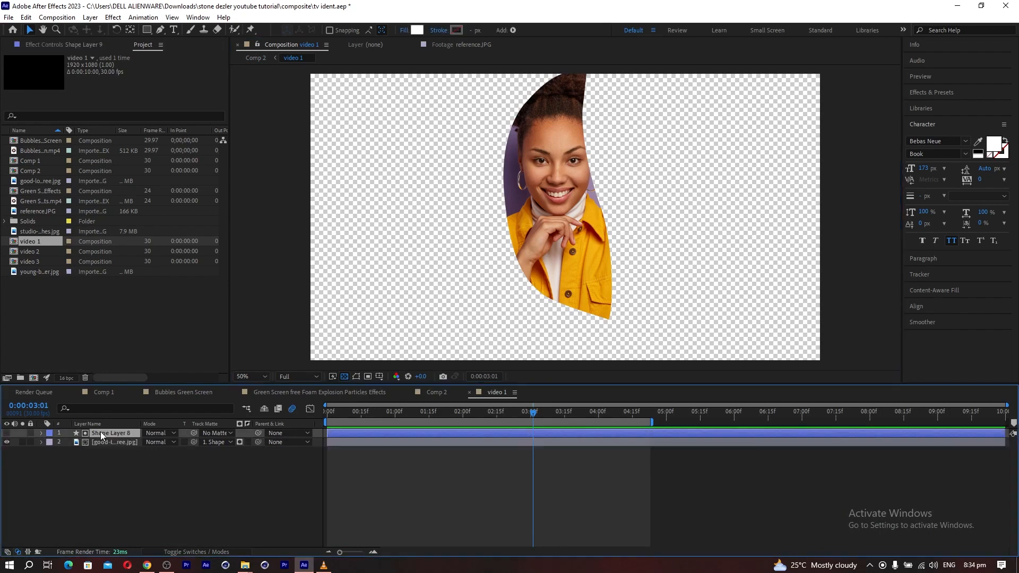
key(ctrl+d)
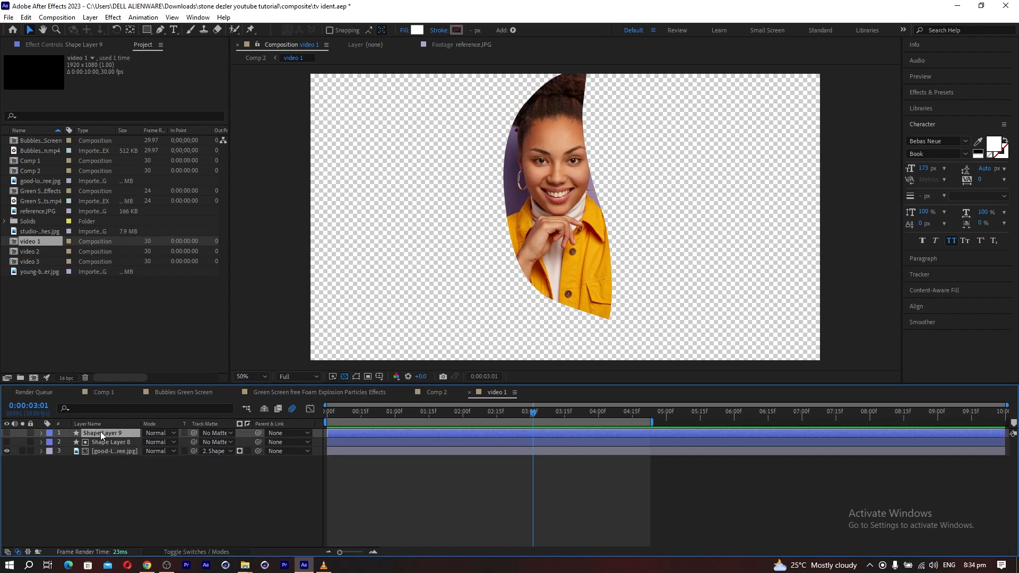
click(7, 432)
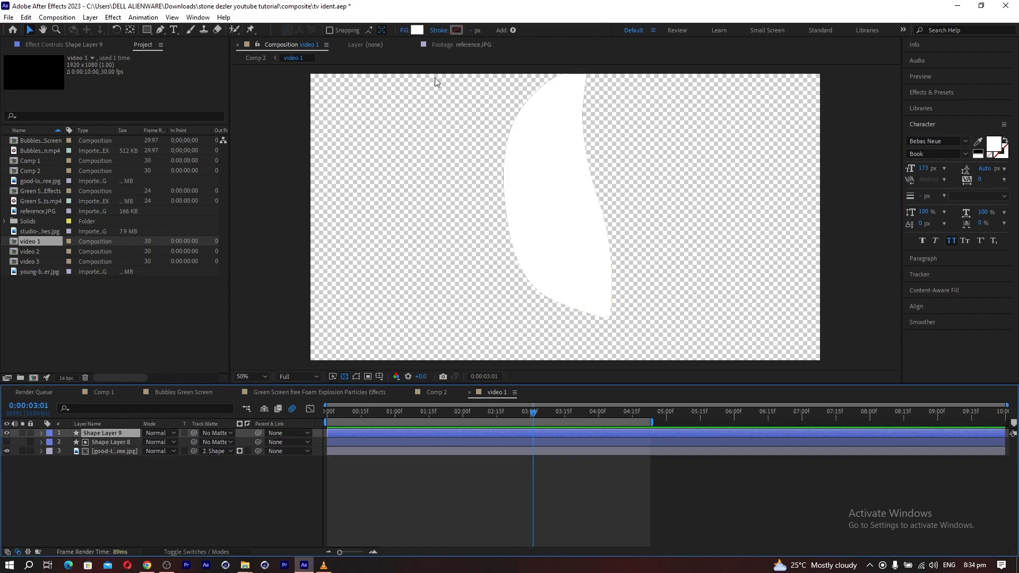
Set the duplicated shape's fill to None and give it a solid white stroke 4 px wide.
click(405, 30)
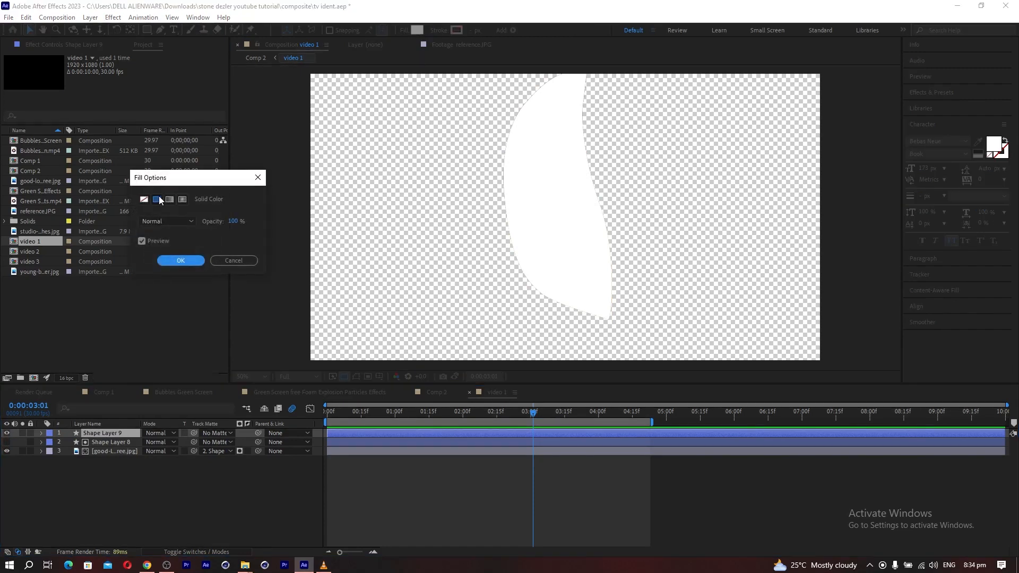
click(144, 200)
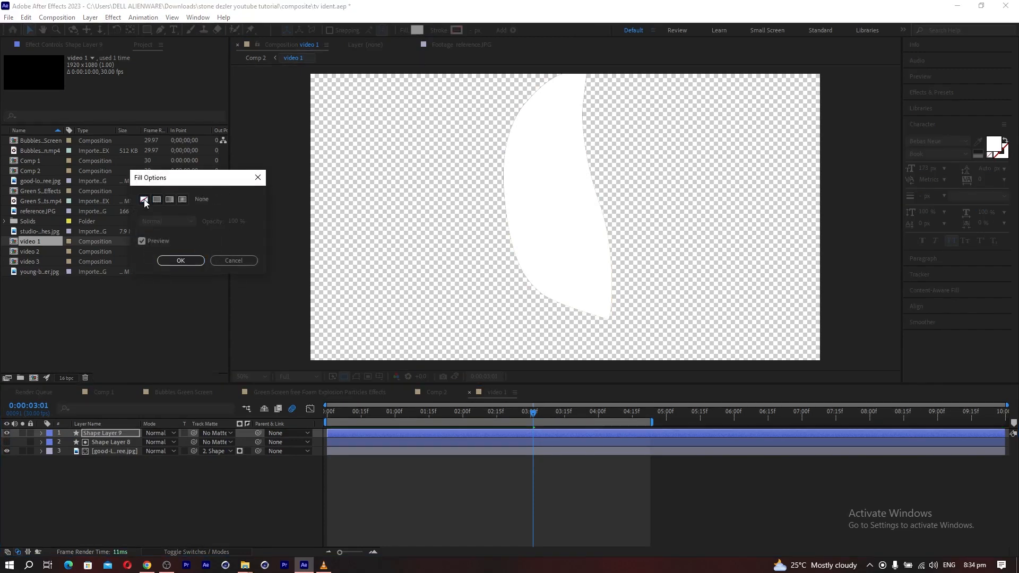
click(172, 259)
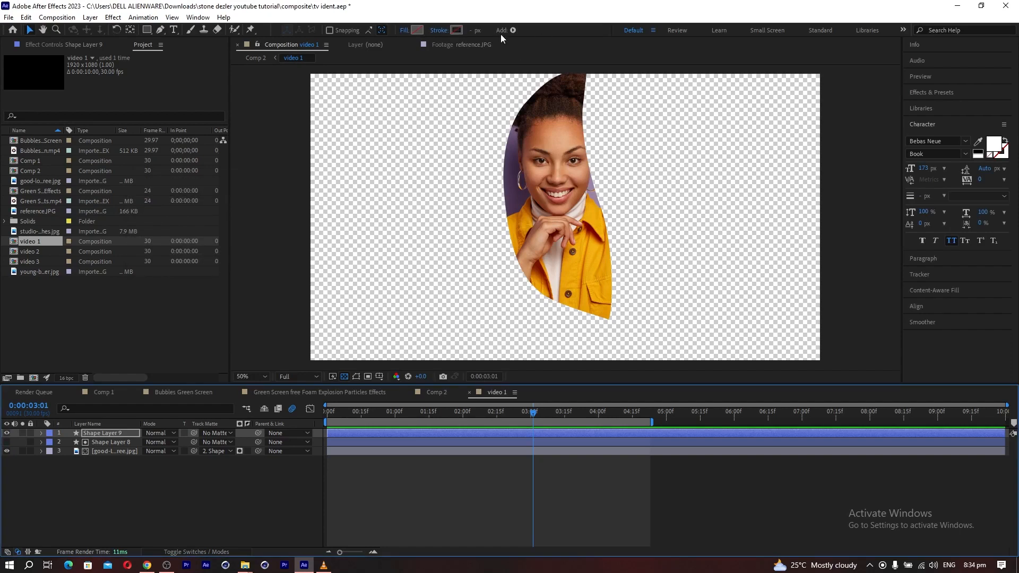
click(444, 32)
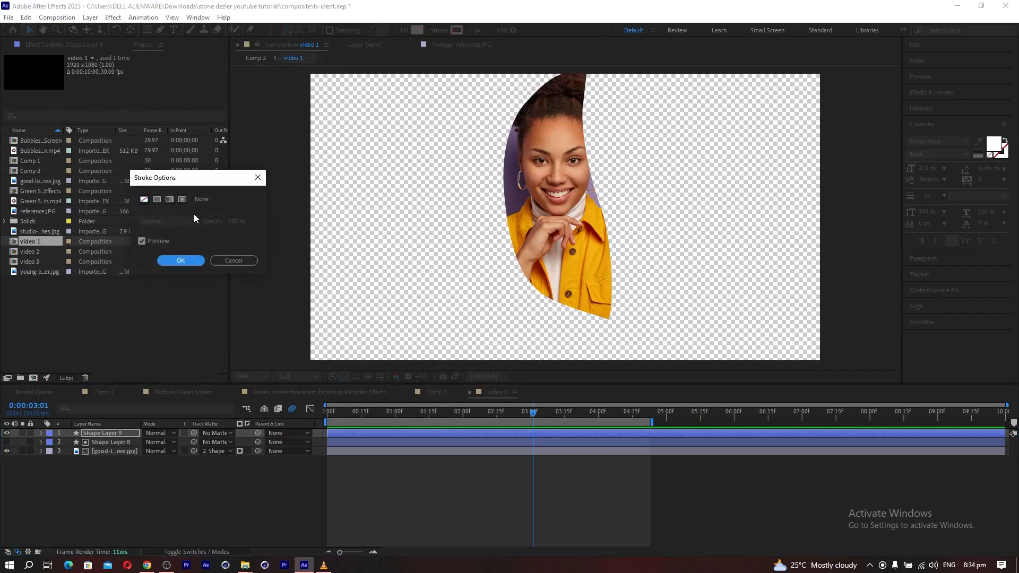
click(158, 200)
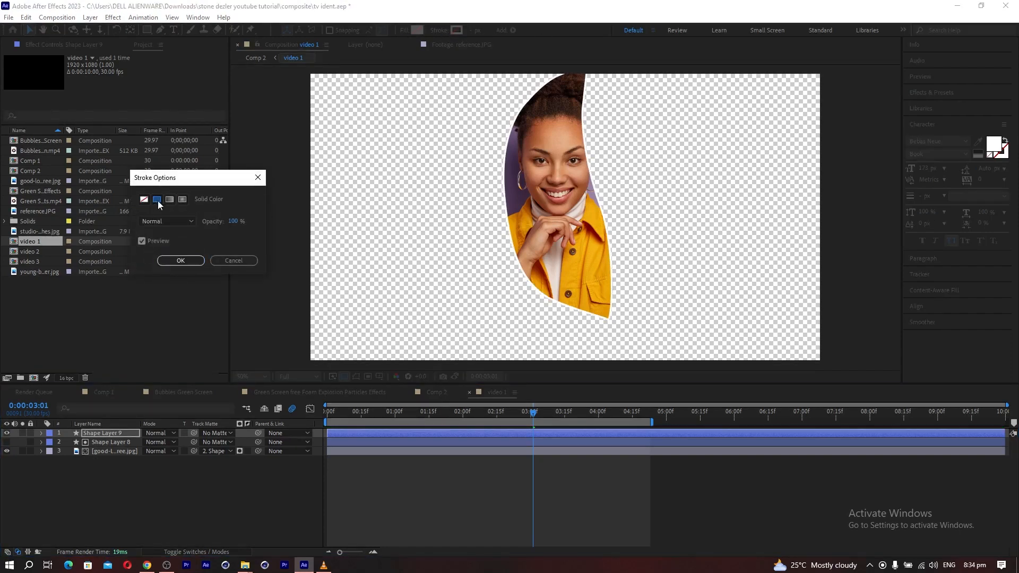
click(178, 261)
click(472, 30)
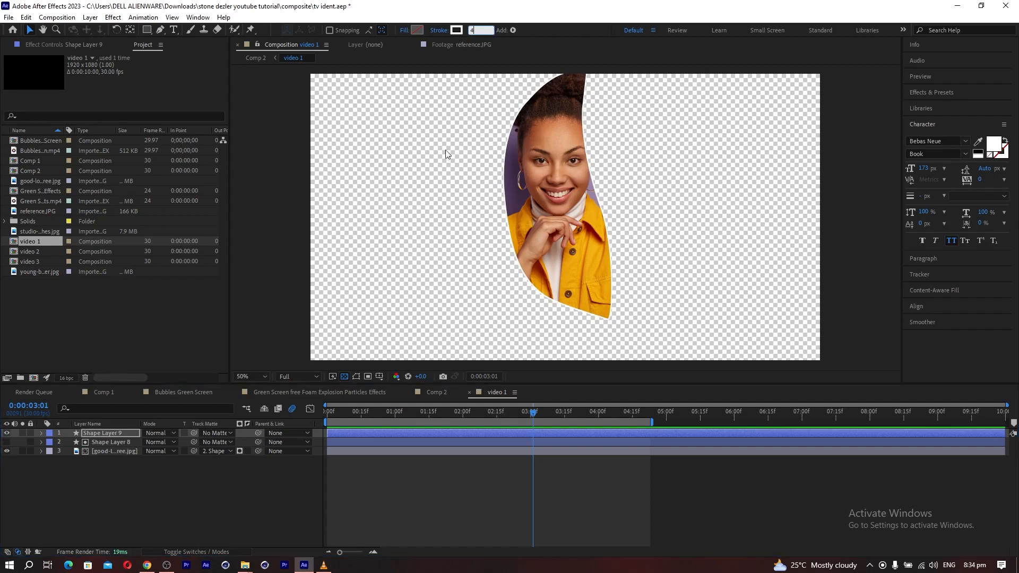
click(209, 505)
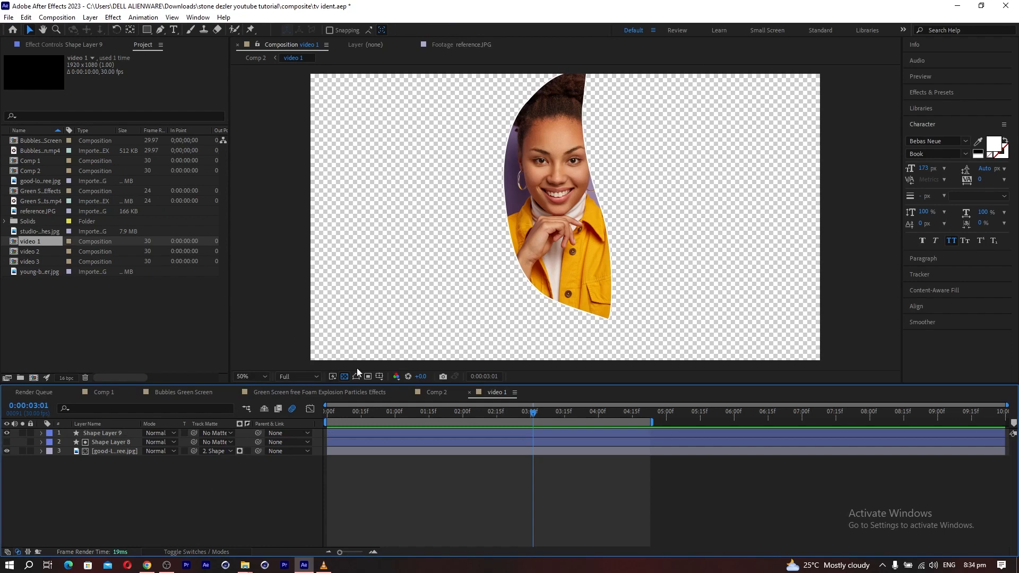
click(344, 376)
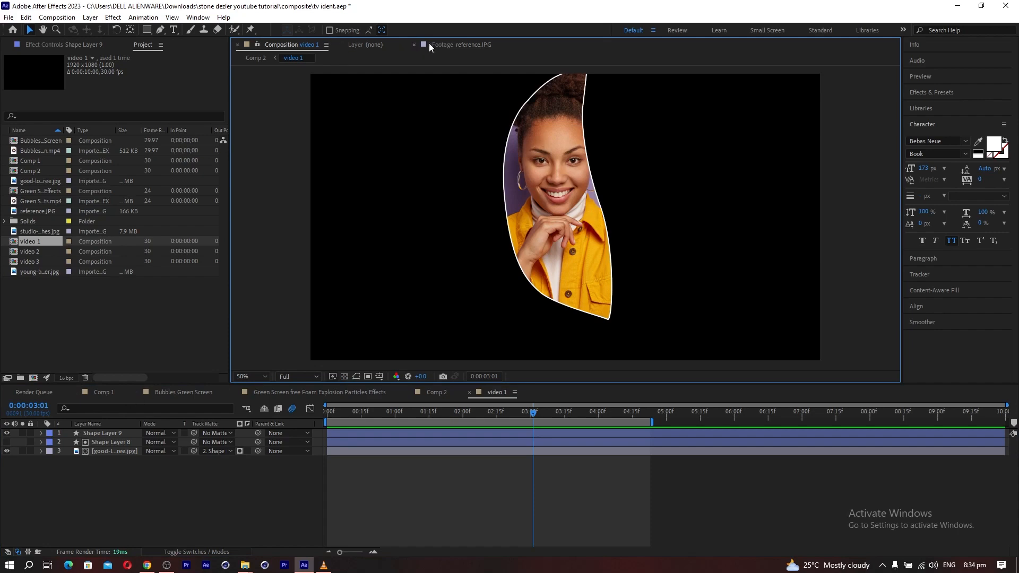
Compare the outlined panel in video 1 with the panel styling in the reference image.
click(446, 45)
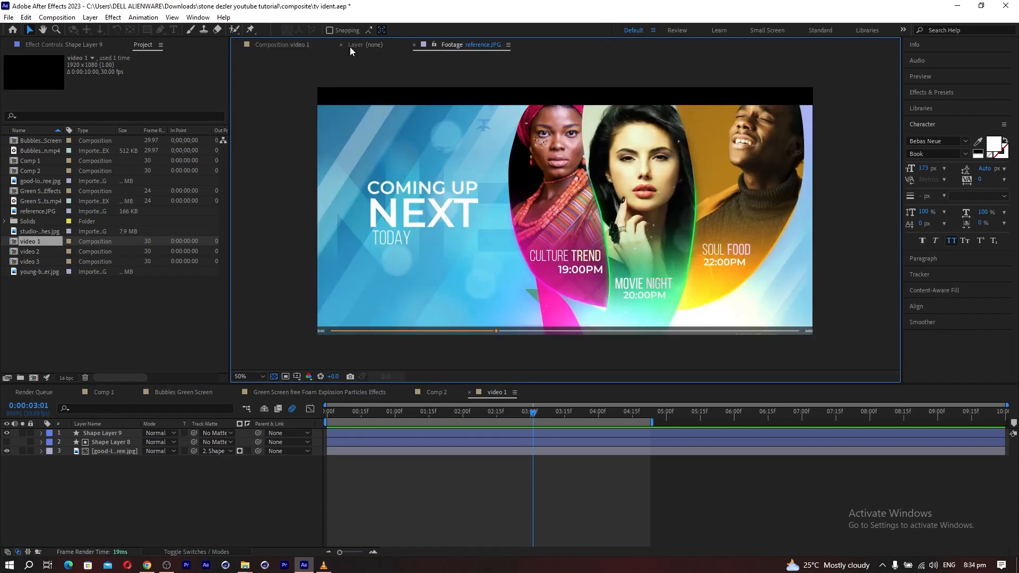
click(285, 46)
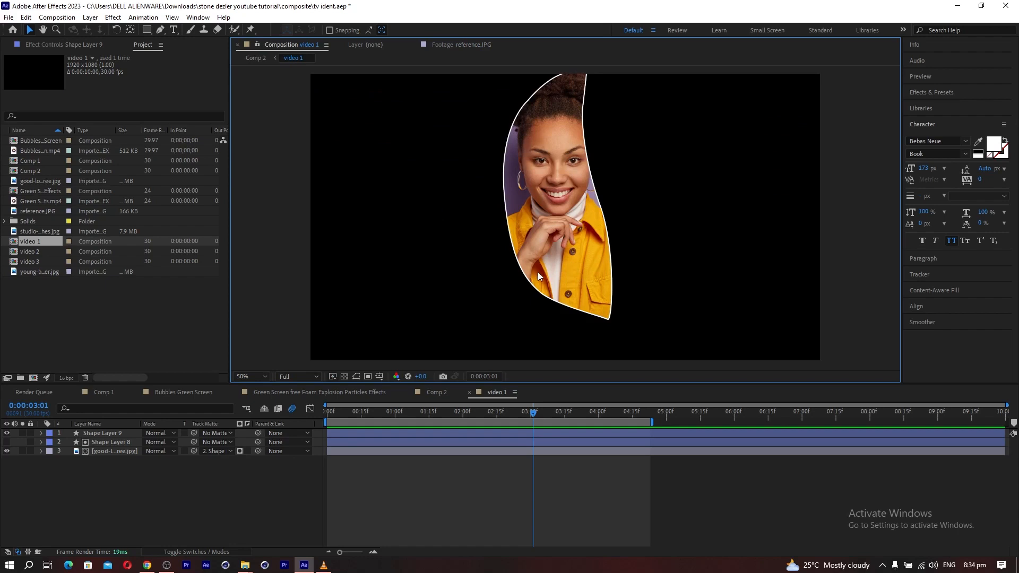
click(442, 45)
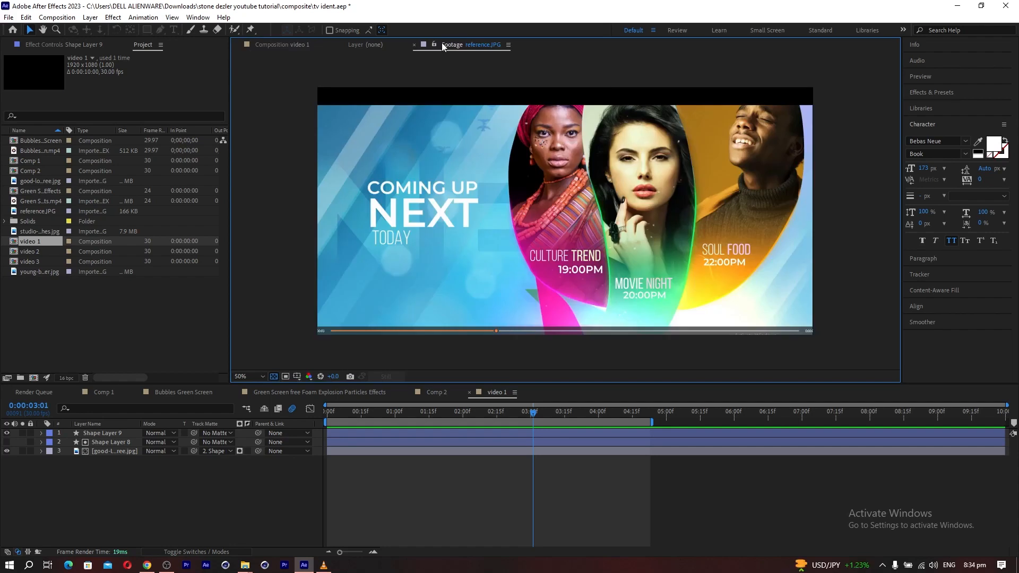
Return to the video 1 composition, duplicate Shape Layer 8 and turn on the duplicate's visibility.
click(301, 45)
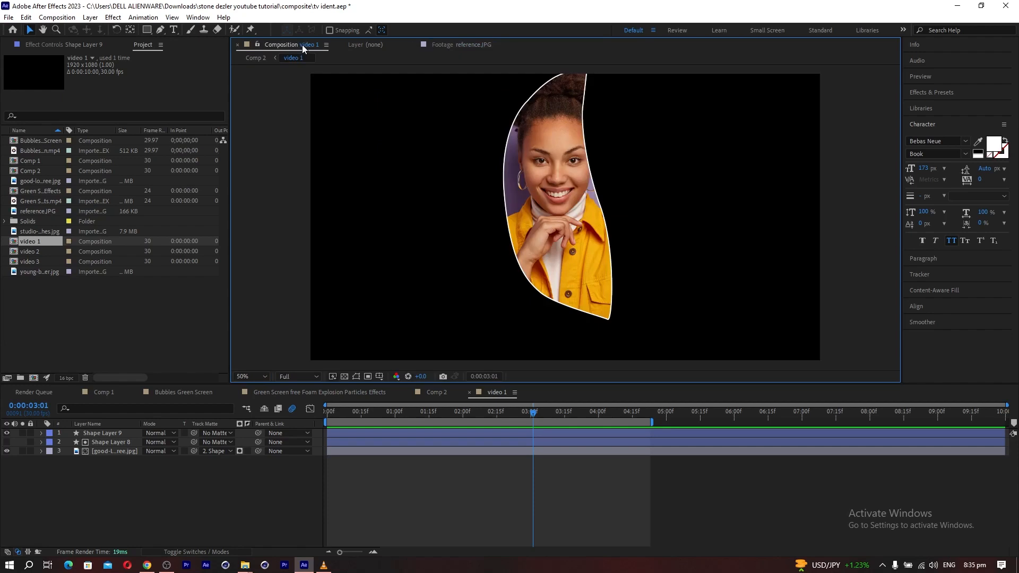
click(101, 444)
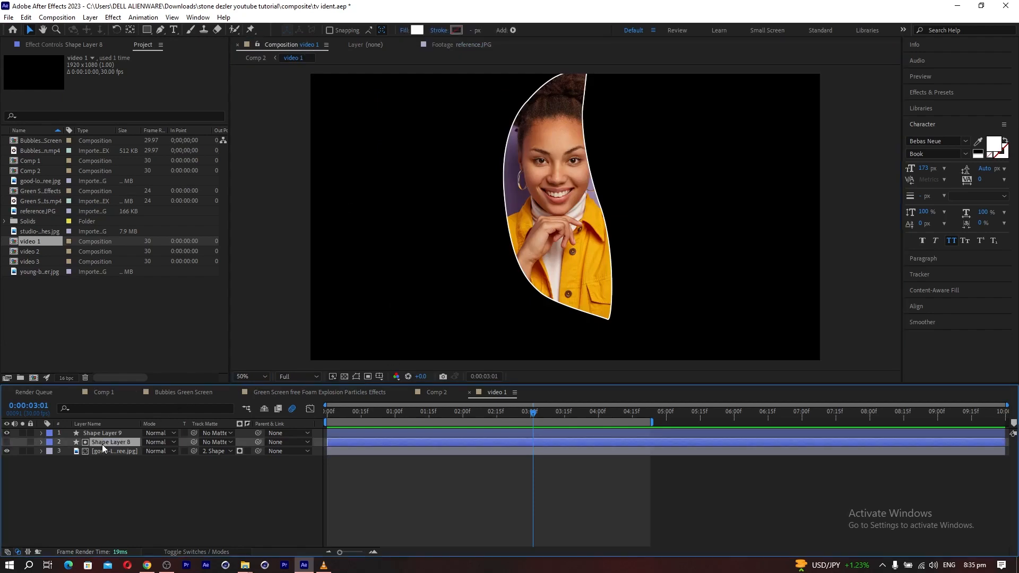
key(ctrl+d)
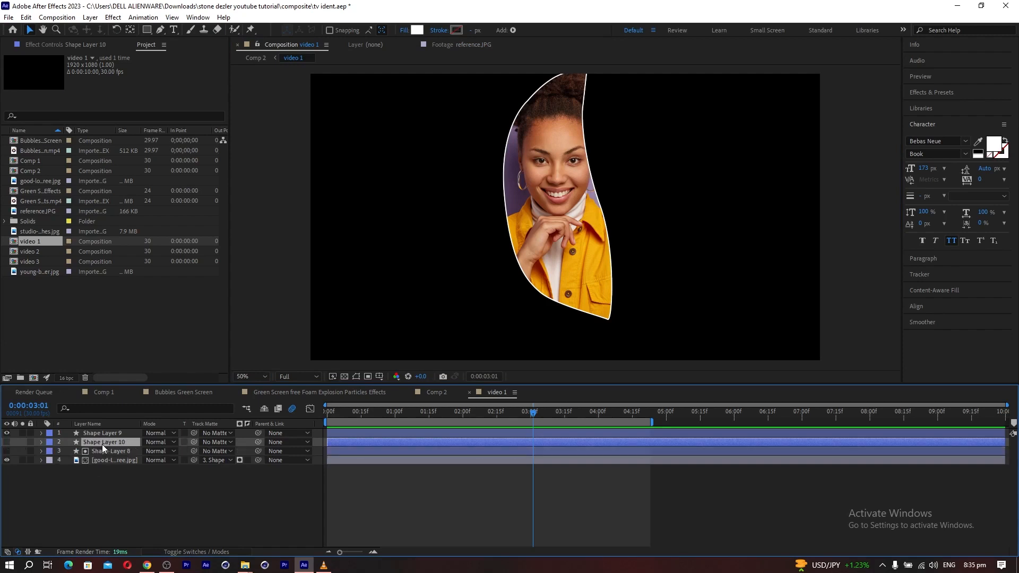
click(8, 441)
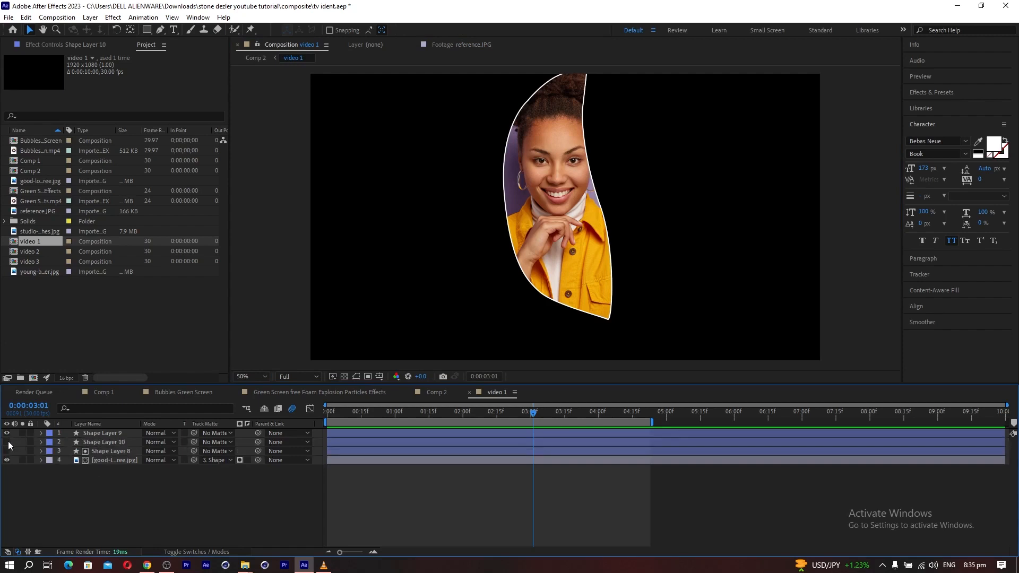
click(7, 442)
click(102, 442)
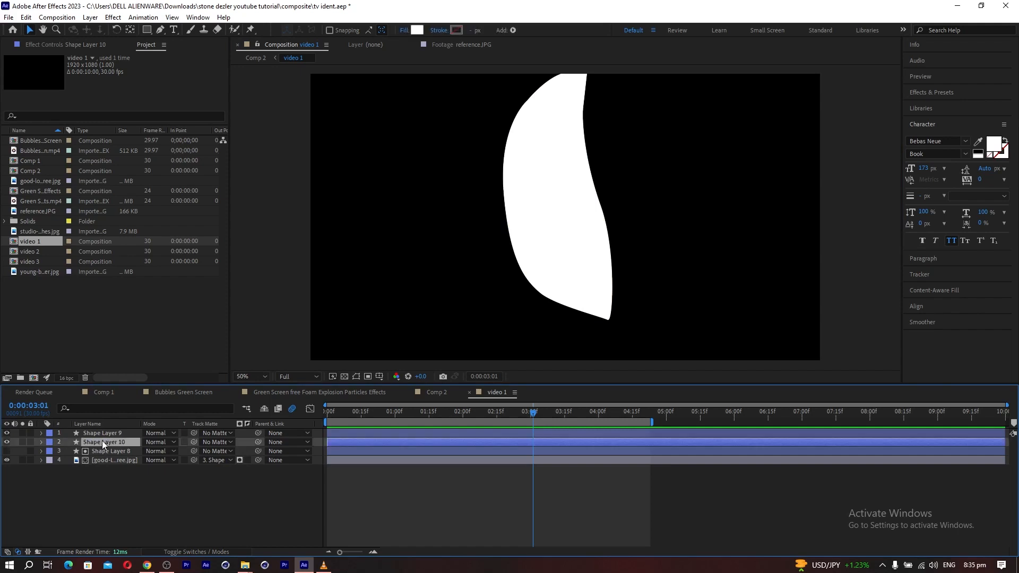
Apply the Linear Wipe effect to Shape Layer 10 and set its wipe angle to 0°.
click(117, 19)
mouse_move(234, 407)
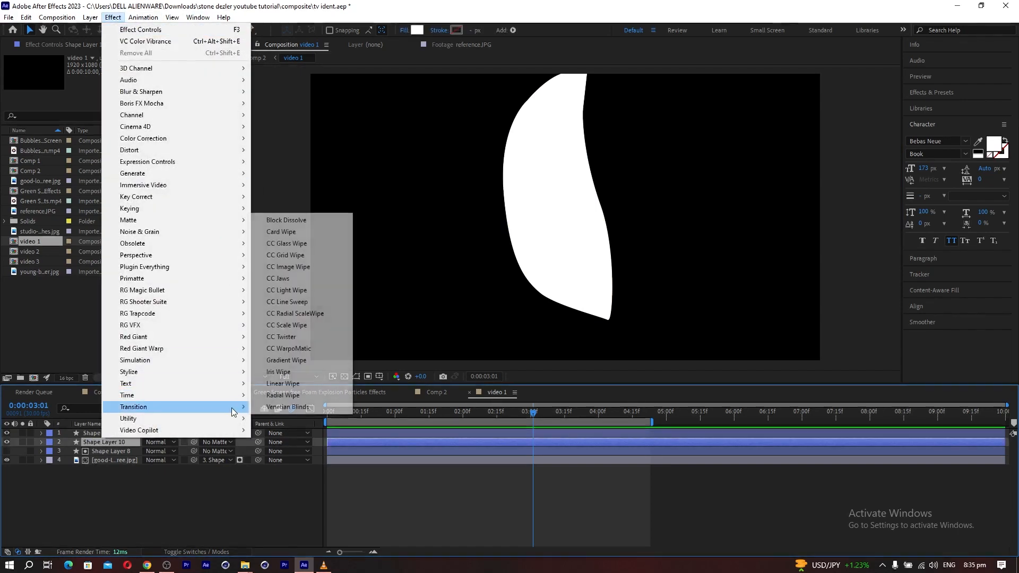
click(281, 384)
click(139, 85)
text(0)
click(149, 209)
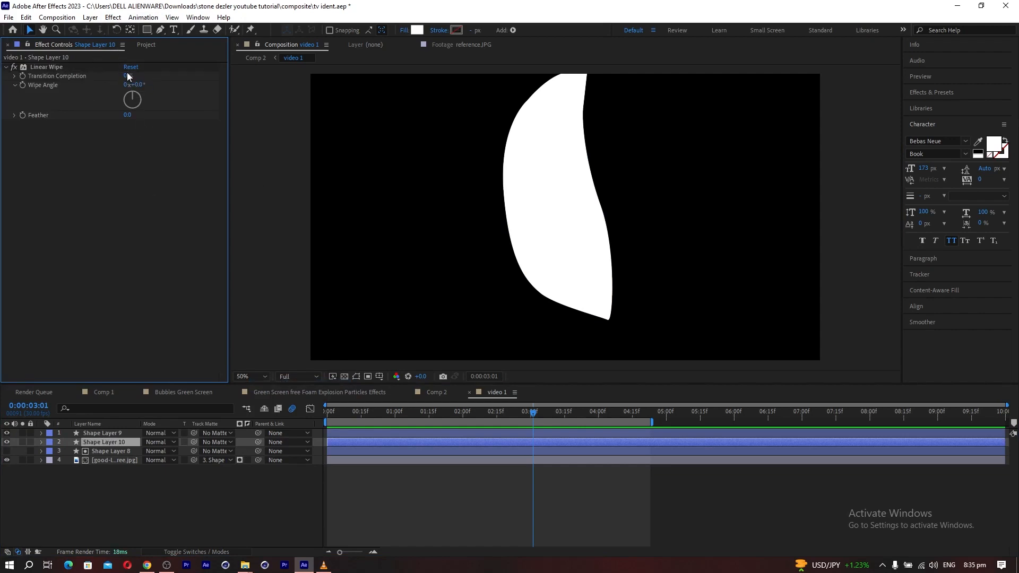
Set Shape Layer 10's Linear Wipe to a 180° wipe angle, 87% transition completion and 185 feather.
drag(129, 77, 158, 72)
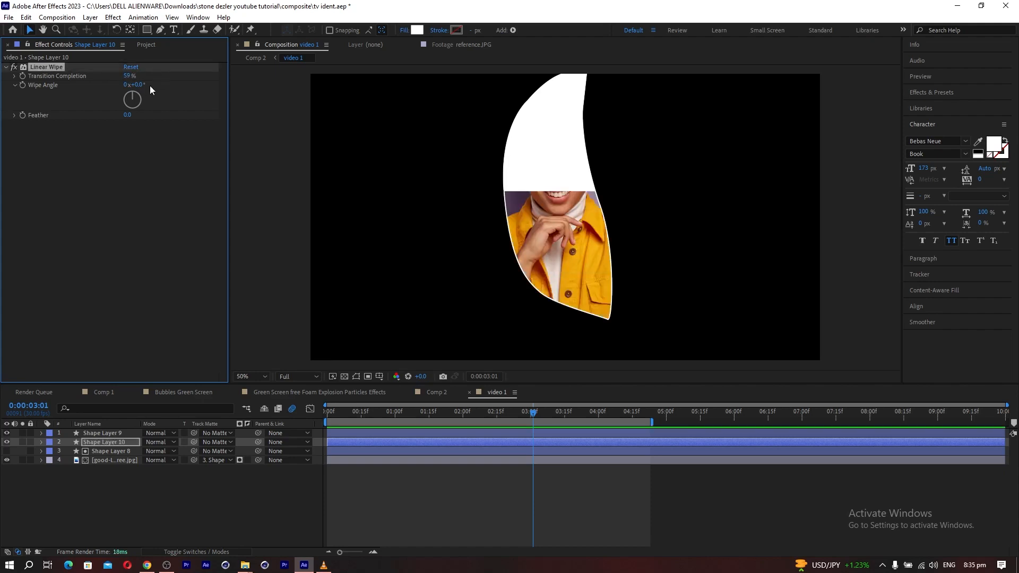
click(139, 85)
text(180)
click(162, 218)
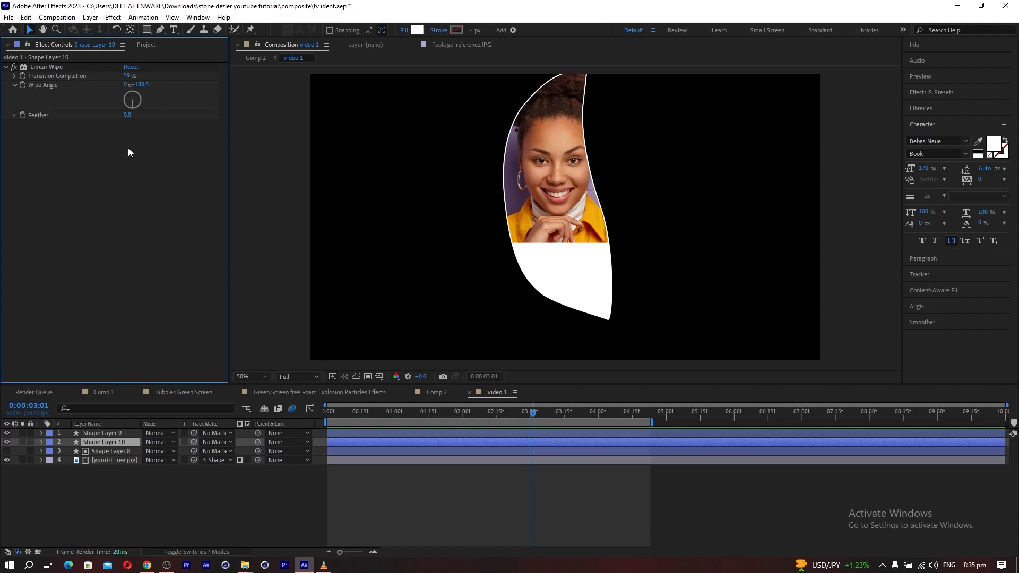
drag(128, 76, 232, 116)
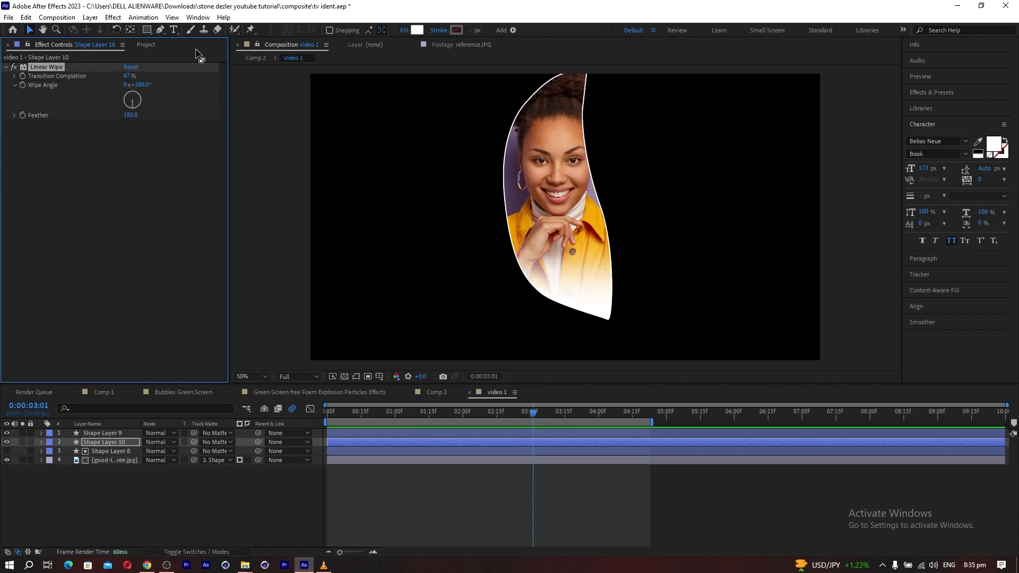
Change Shape Layer 10's fill to orange and adjust its Linear Wipe to 58% transition completion and 258 feather.
click(417, 31)
click(973, 340)
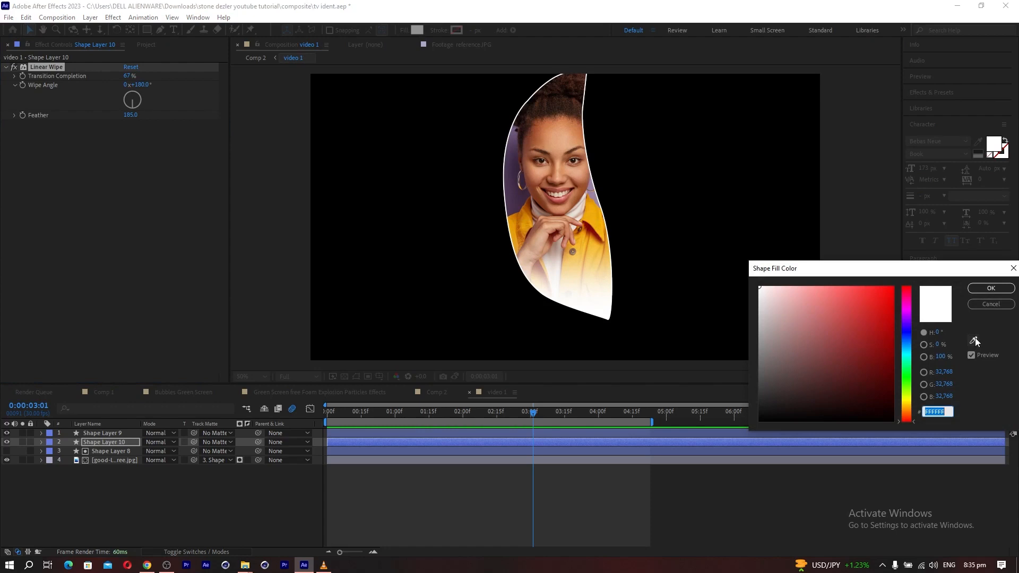
click(515, 183)
click(849, 319)
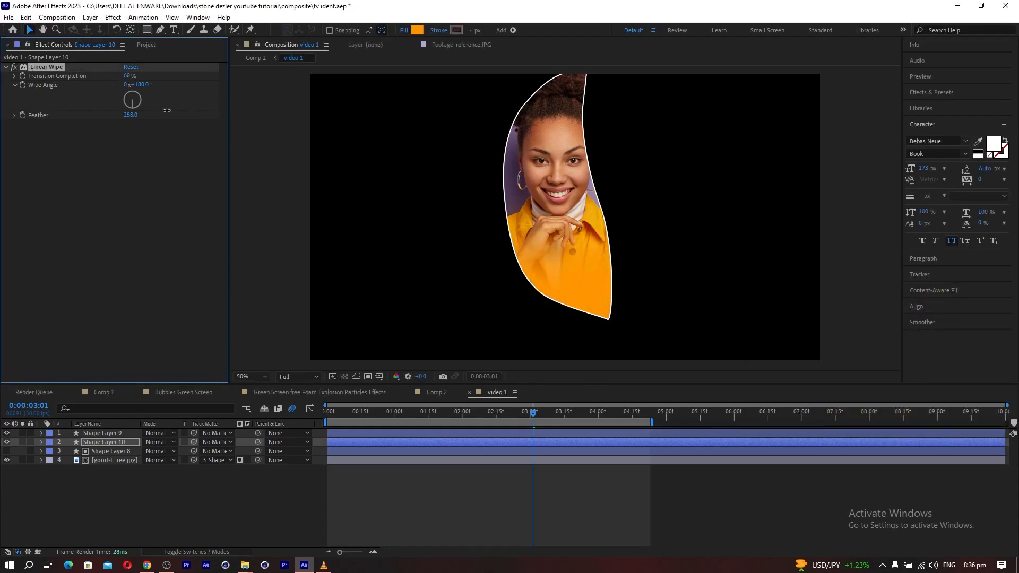
drag(127, 76, 123, 77)
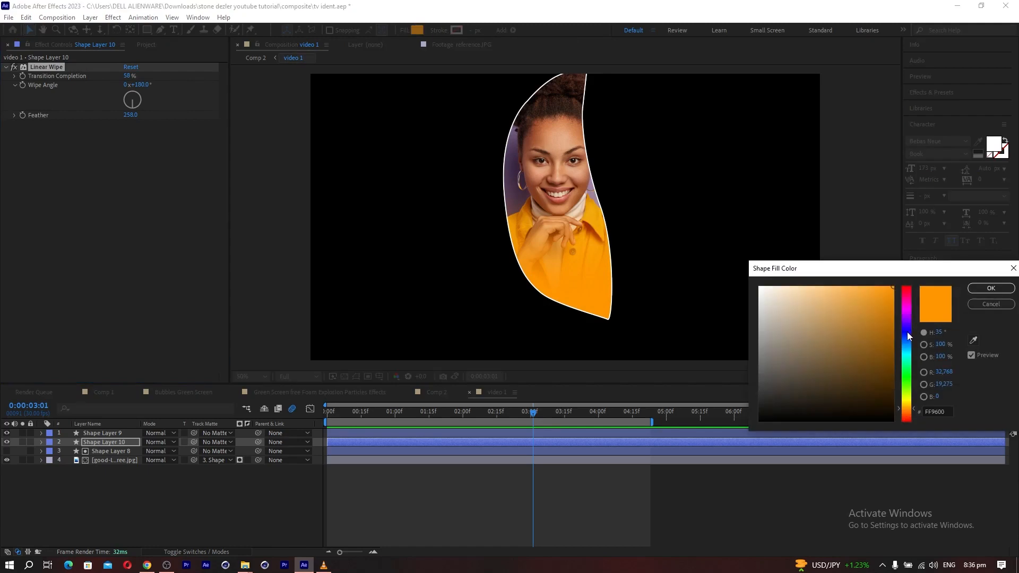
Set Shape Layer 10's fill to the dark orange BF7708 sampled from the woman's jacket.
drag(906, 332, 911, 411)
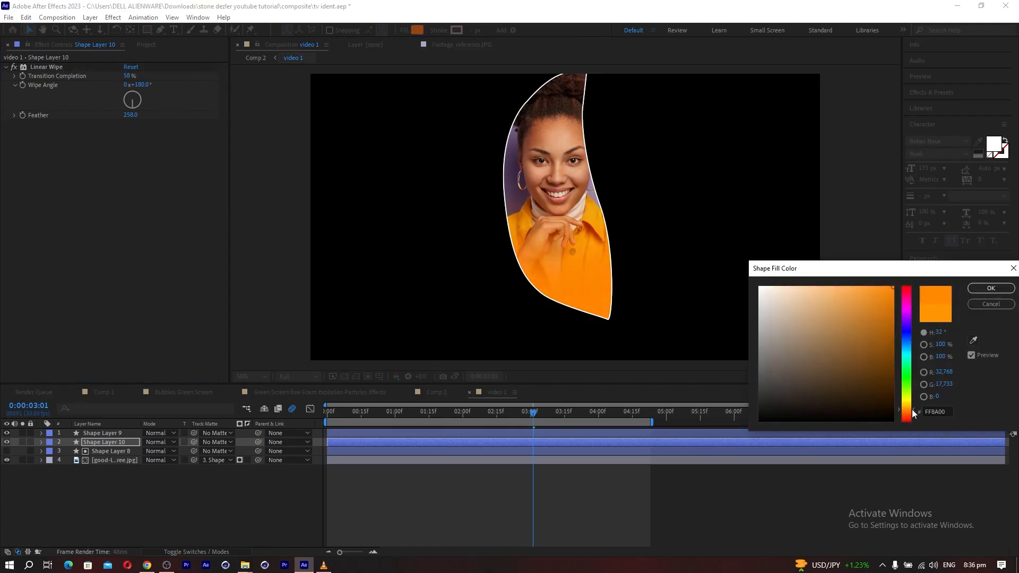
click(973, 339)
click(512, 221)
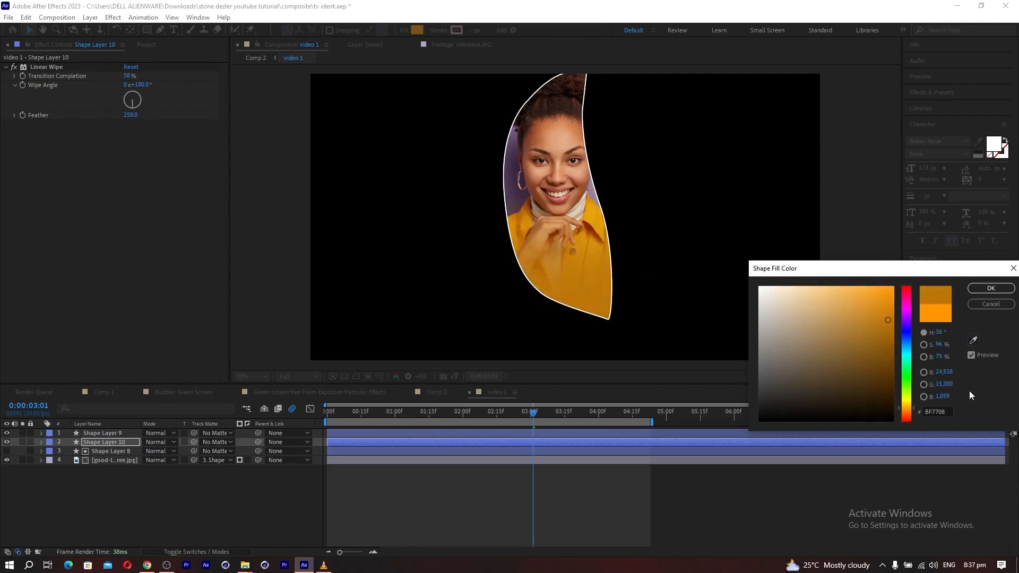
click(979, 289)
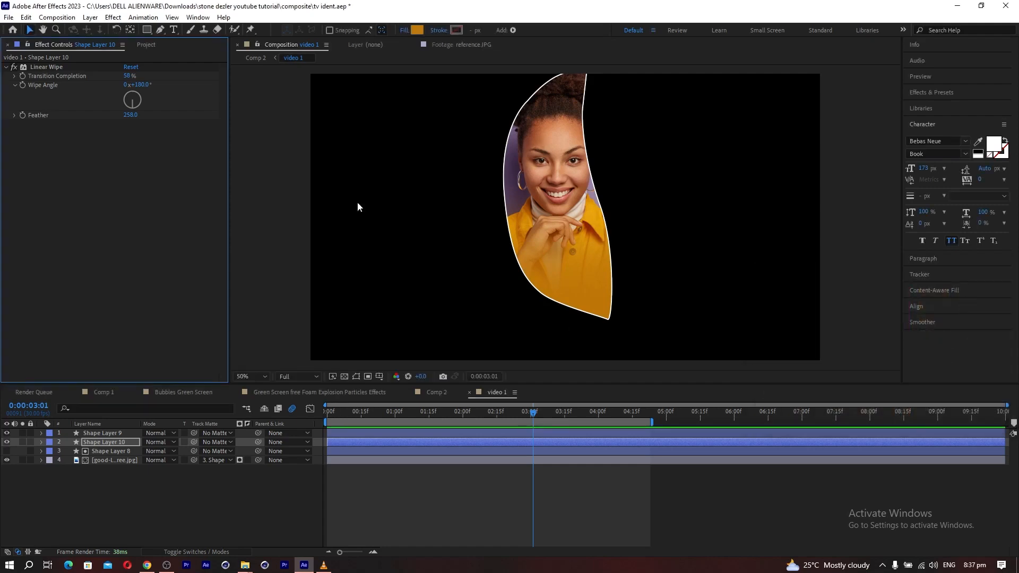
Recolour Shape Layer 9's stroke from the jacket, brightening the sampled colour to the saturated orange FFA700.
click(86, 432)
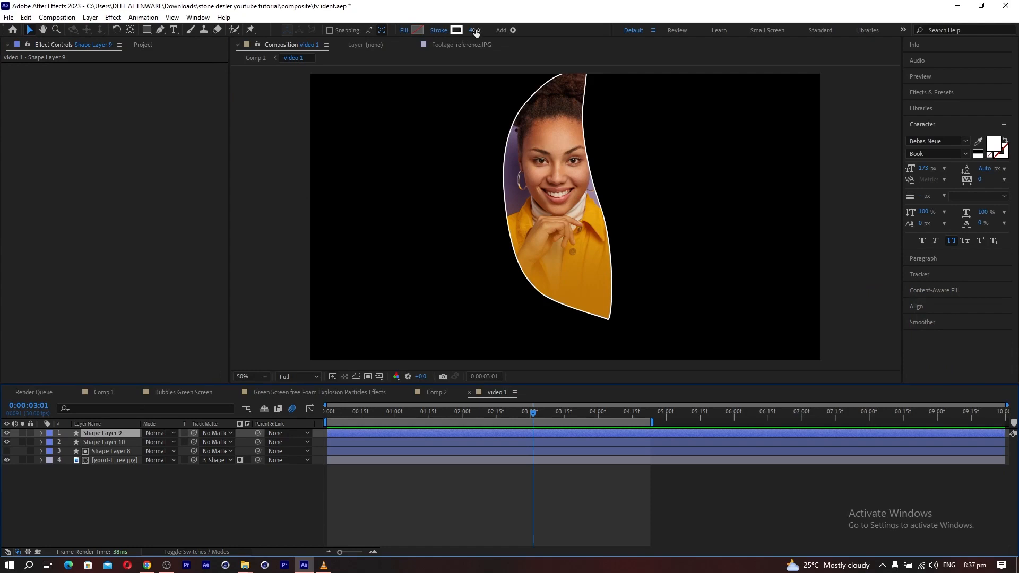
click(440, 31)
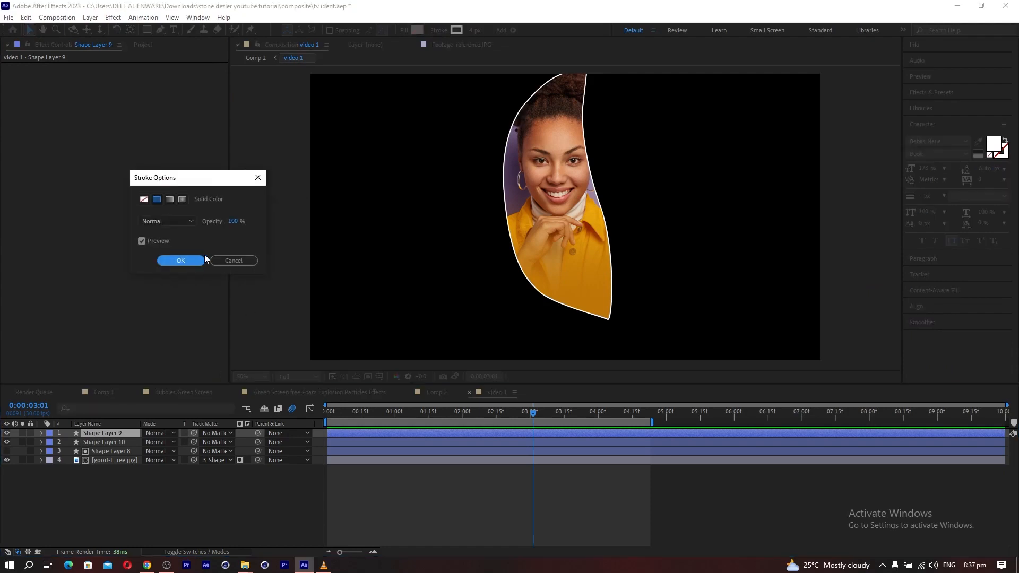
click(240, 262)
click(452, 32)
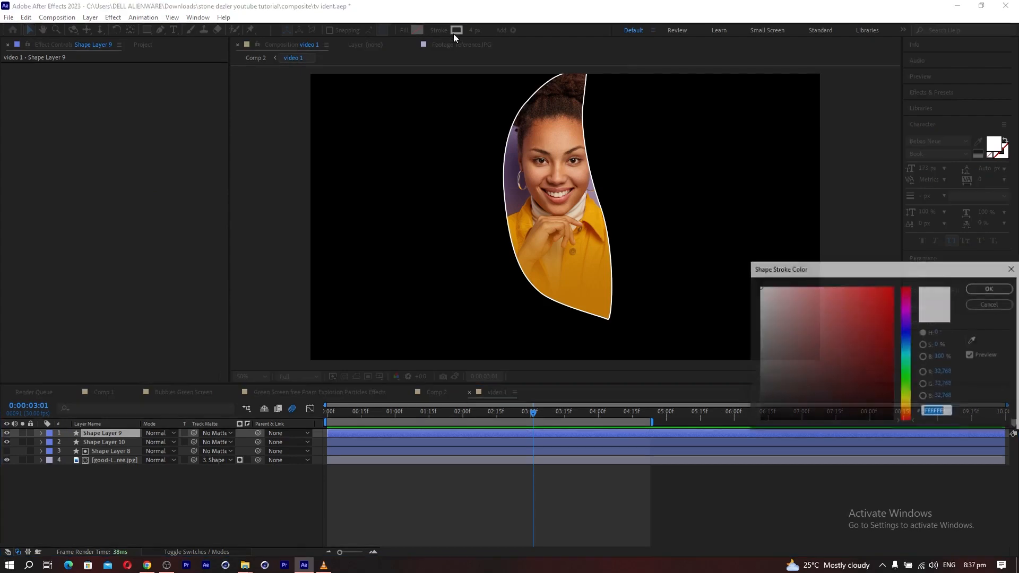
click(974, 341)
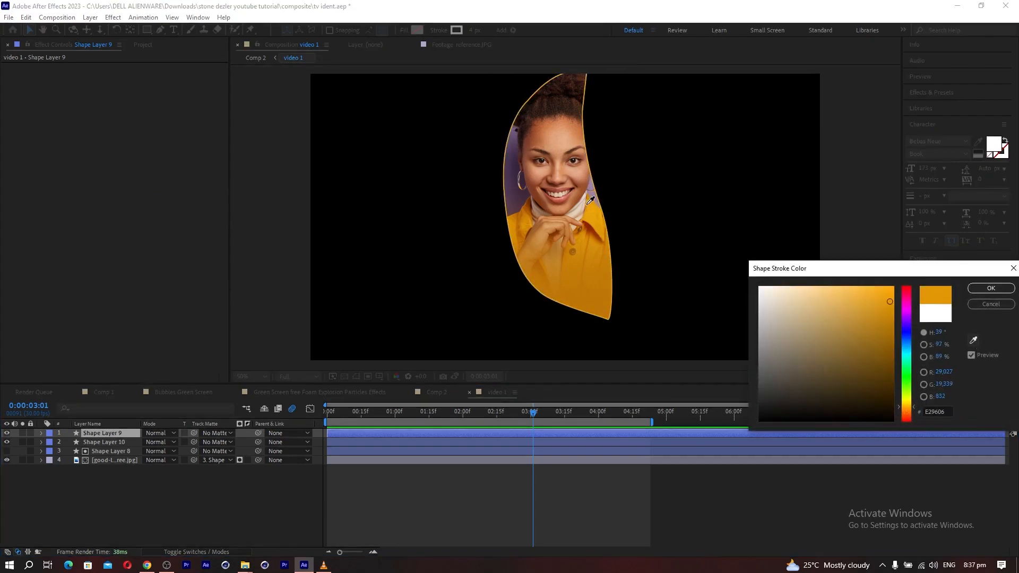
drag(887, 295, 902, 286)
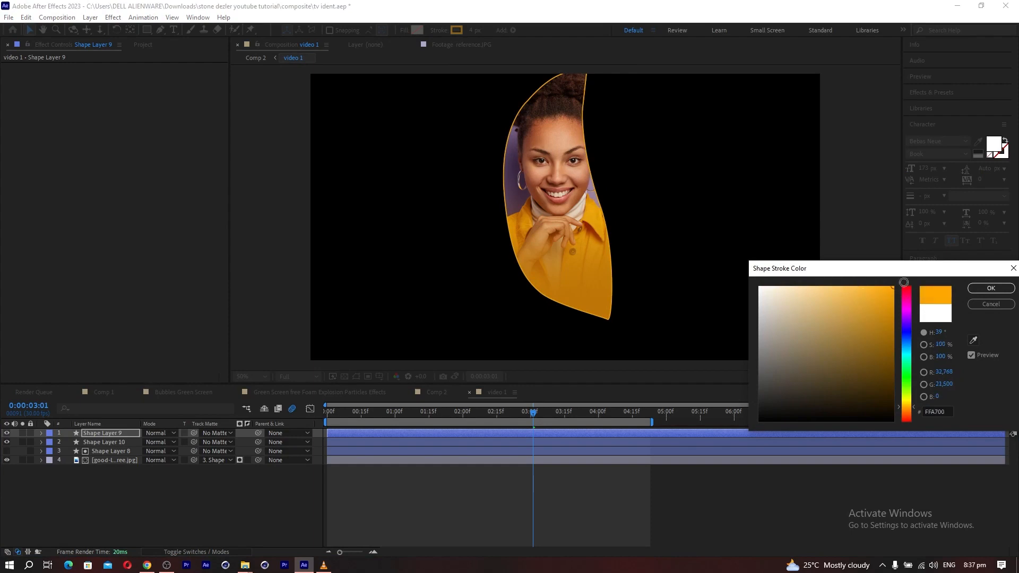
click(997, 291)
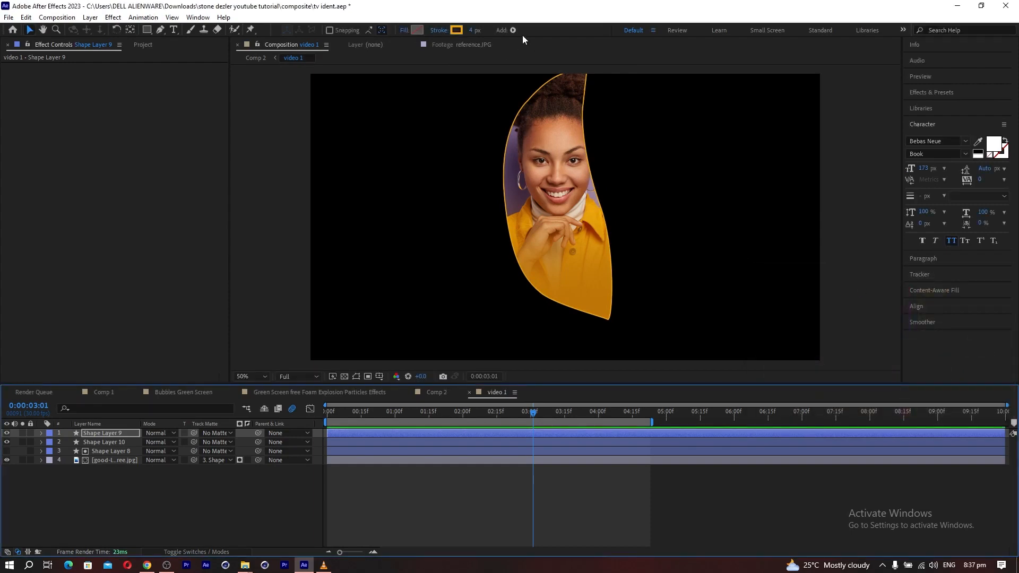
Solo Shape Layer 9 and apply Linear Wipe to it with a wipe angle of 180°.
click(22, 433)
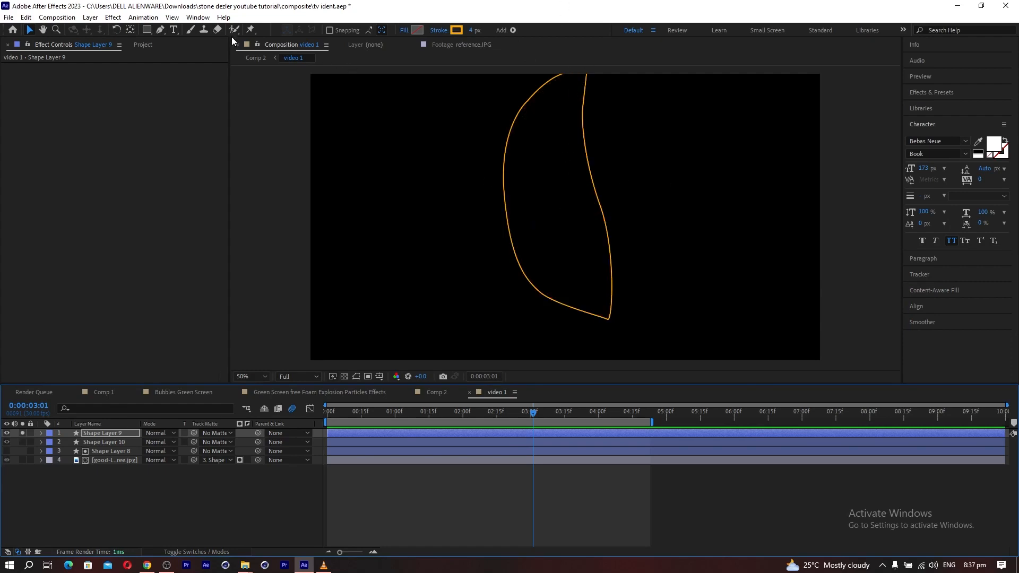
click(138, 19)
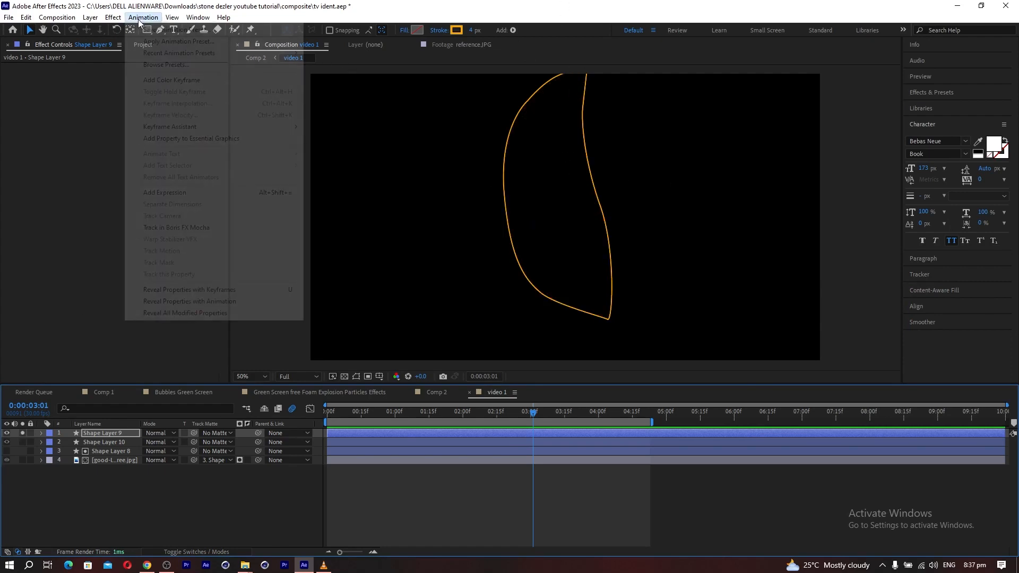
mouse_move(117, 20)
click(126, 45)
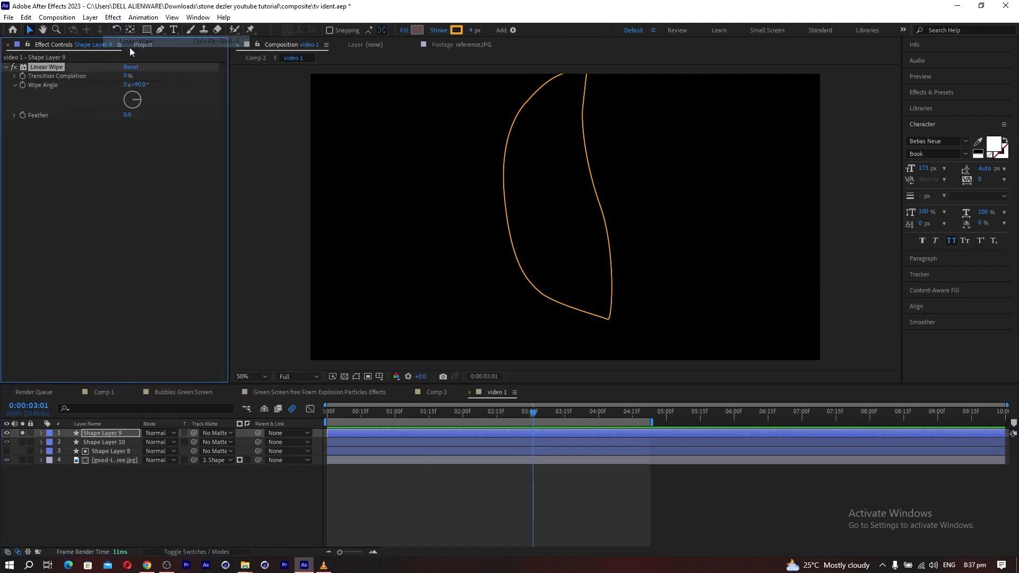
click(144, 85)
text(180)
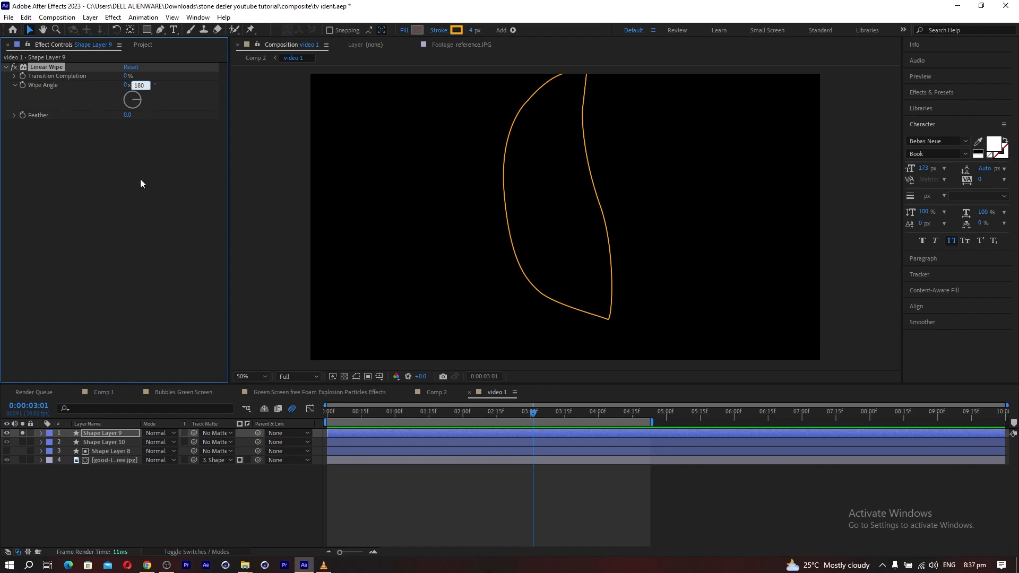
click(141, 180)
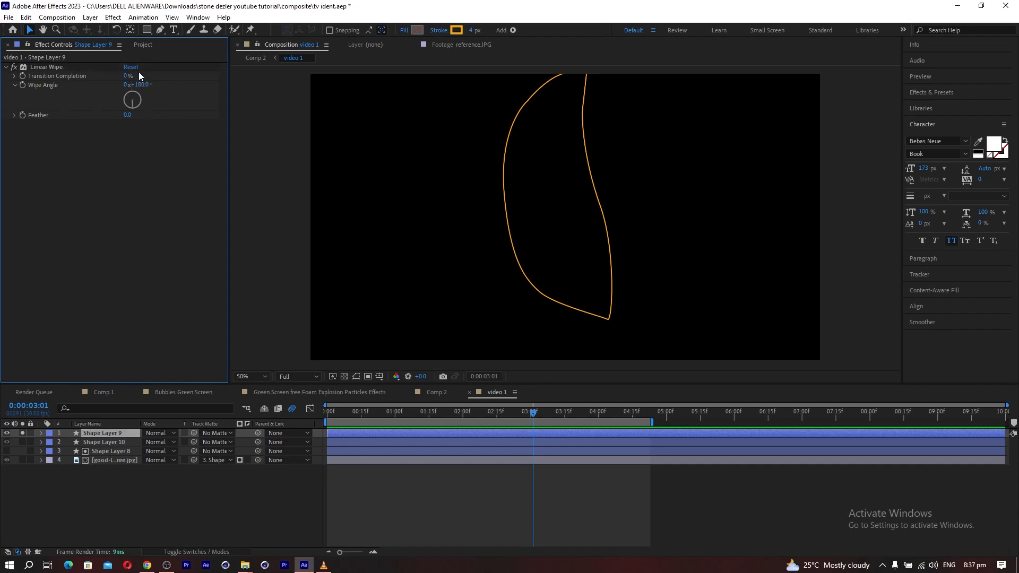
Set the outline's Linear Wipe to 51% transition completion and 436 feather, turn off its solo and check the result against Comp 2.
drag(128, 76, 159, 77)
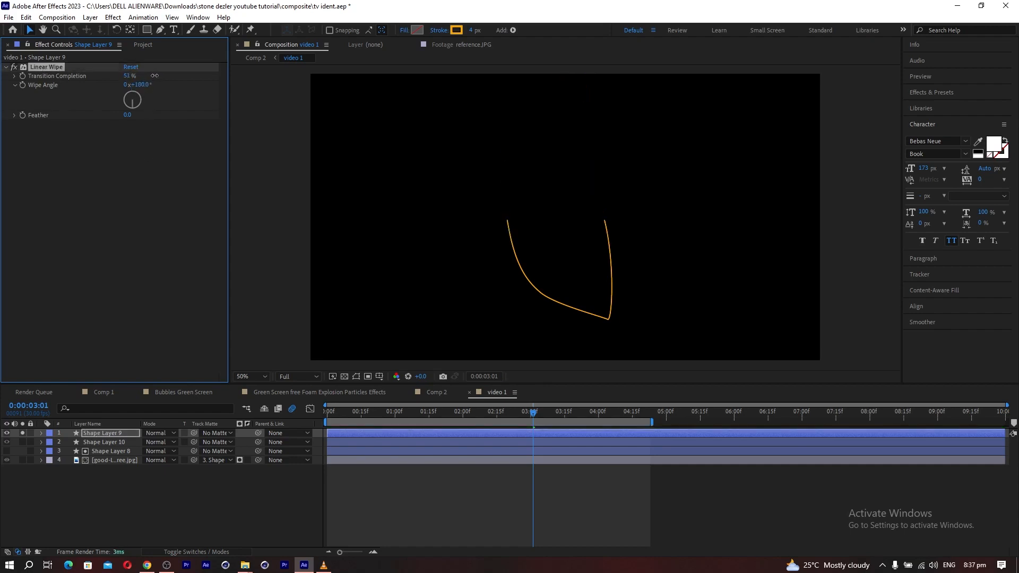
drag(127, 115, 348, 106)
click(108, 412)
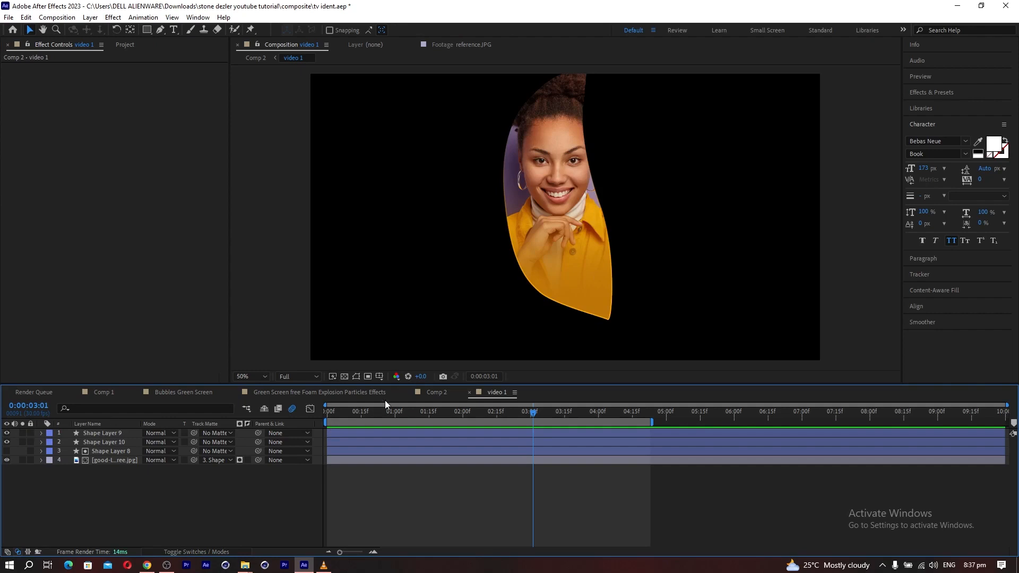
click(437, 392)
click(495, 392)
Apply a Glow effect to Shape Layer 9 with threshold 62%, radius 61 and intensity 2.6.
click(94, 433)
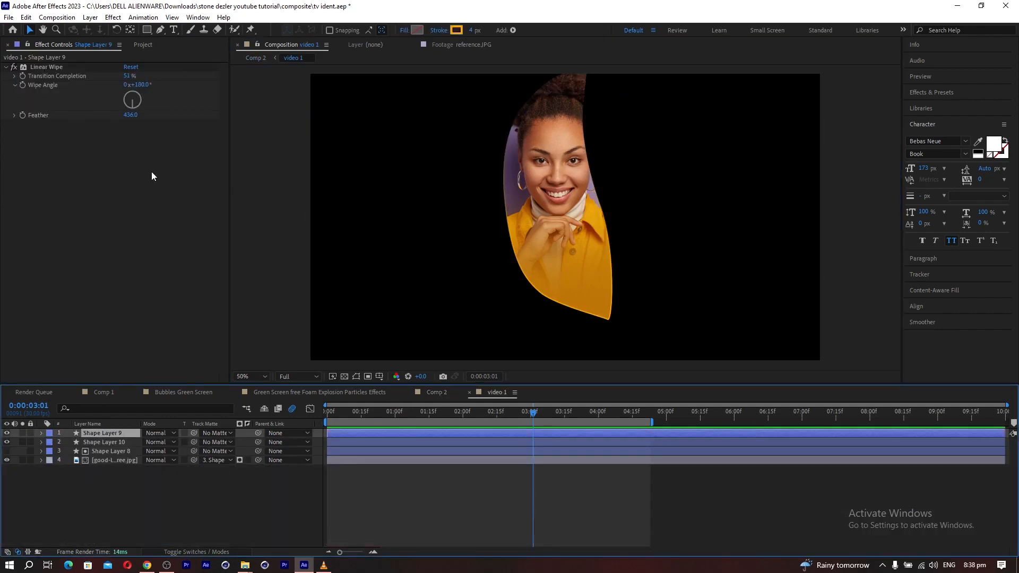
click(113, 17)
mouse_move(134, 385)
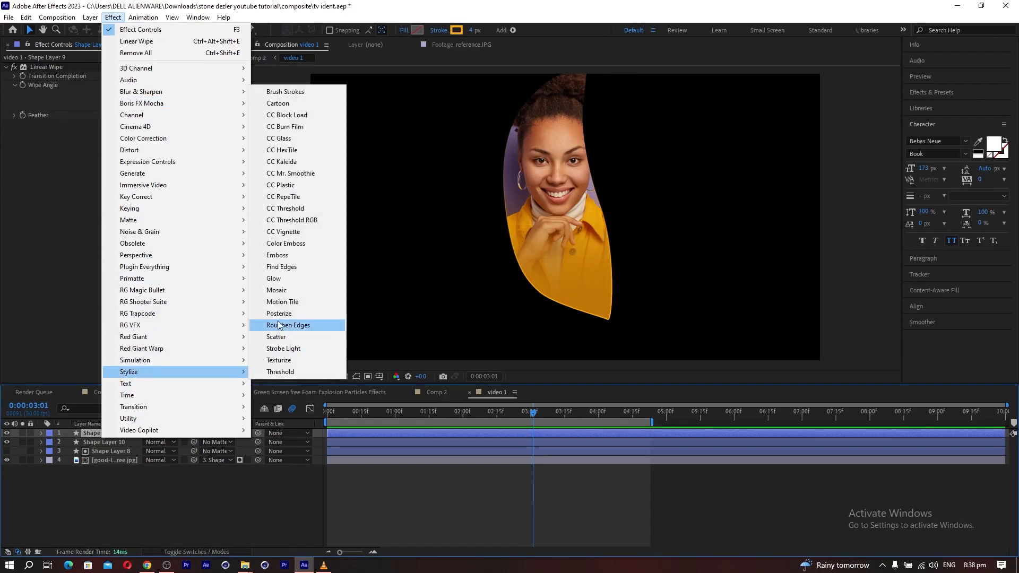
click(276, 279)
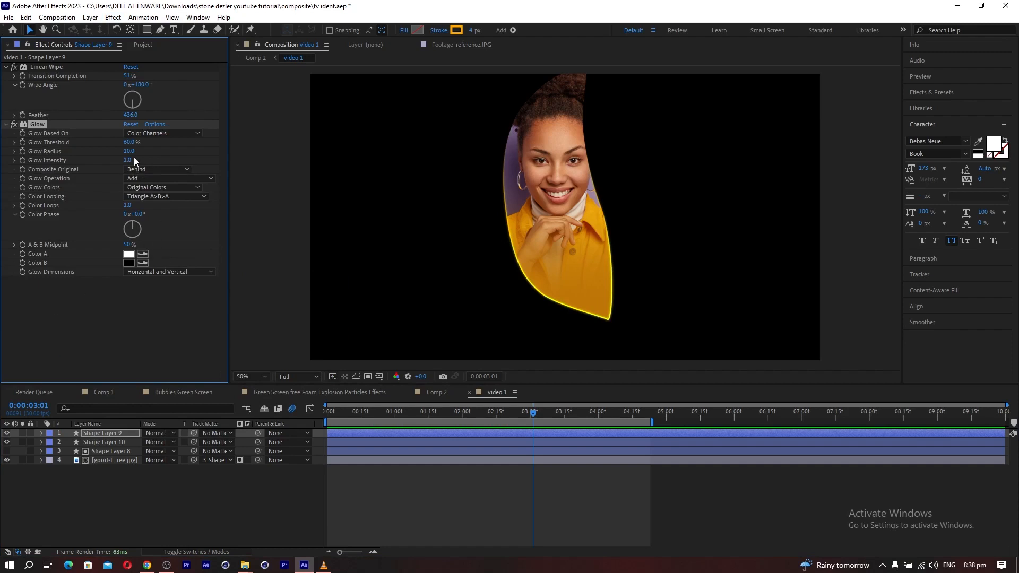
drag(130, 146, 193, 156)
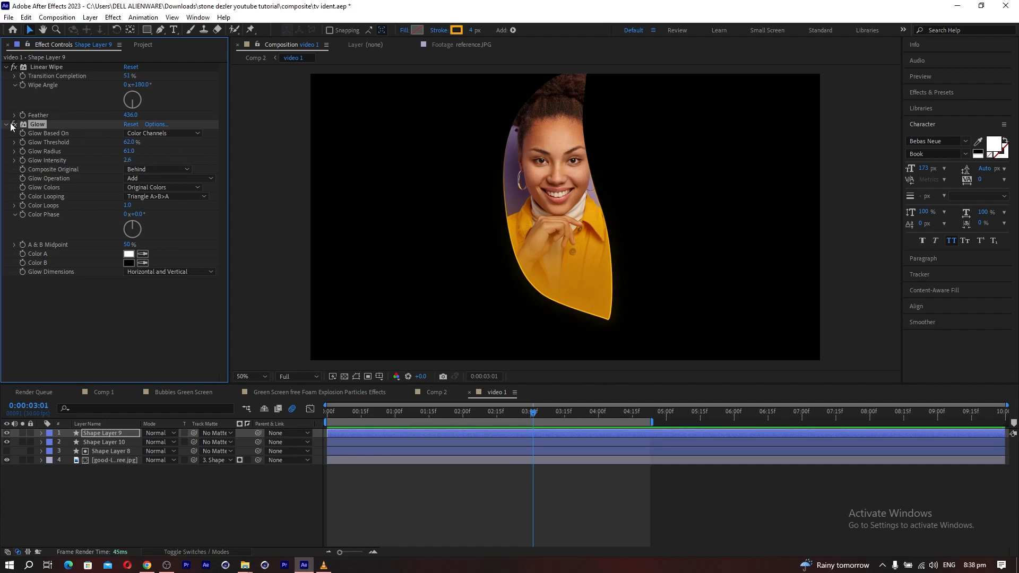
Duplicate the Glow effect, set the copy's threshold to 46.7% and radius to 117, and view the panel in Comp 2.
key(ctrl+d)
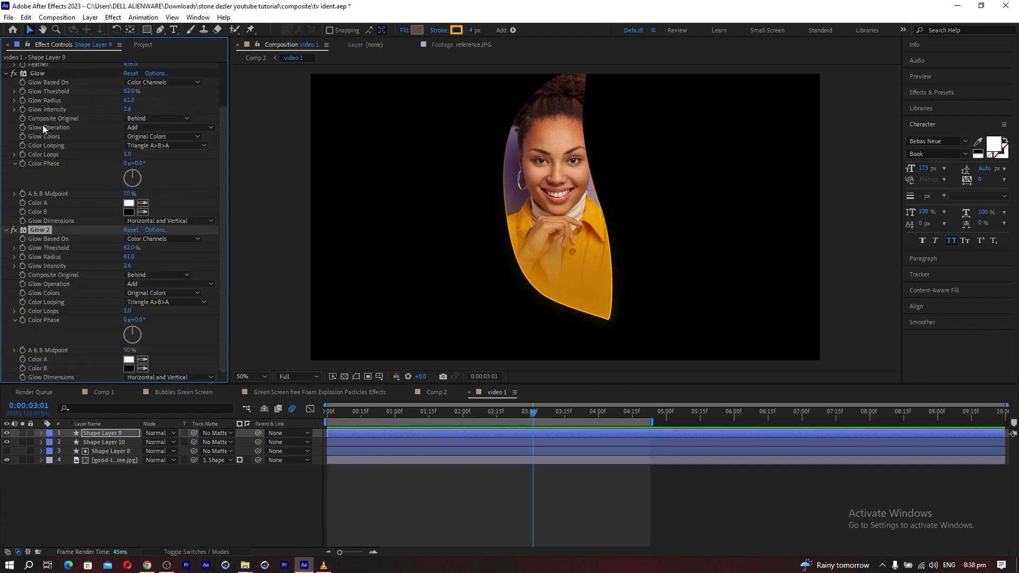
drag(135, 248, 156, 251)
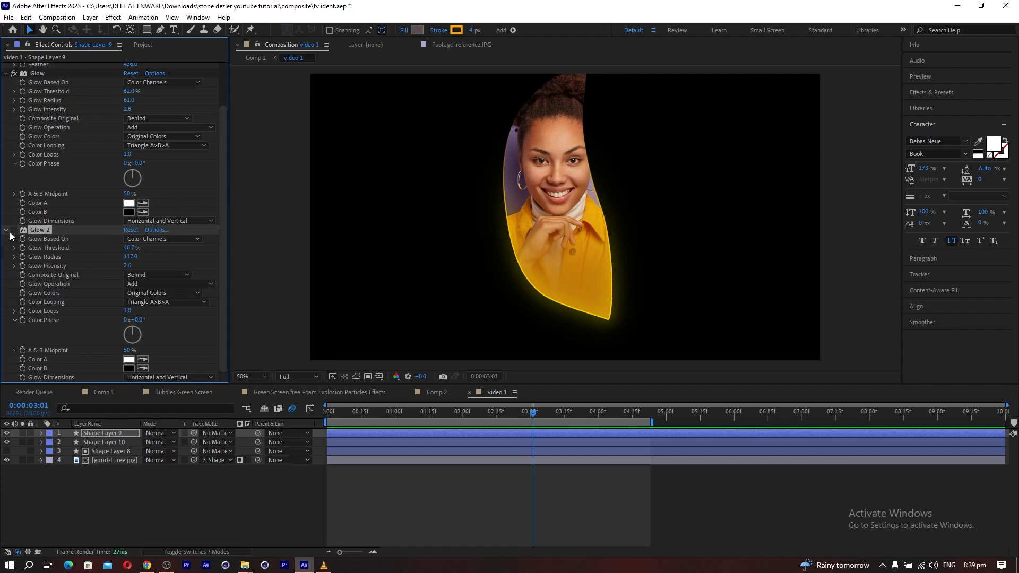
click(437, 392)
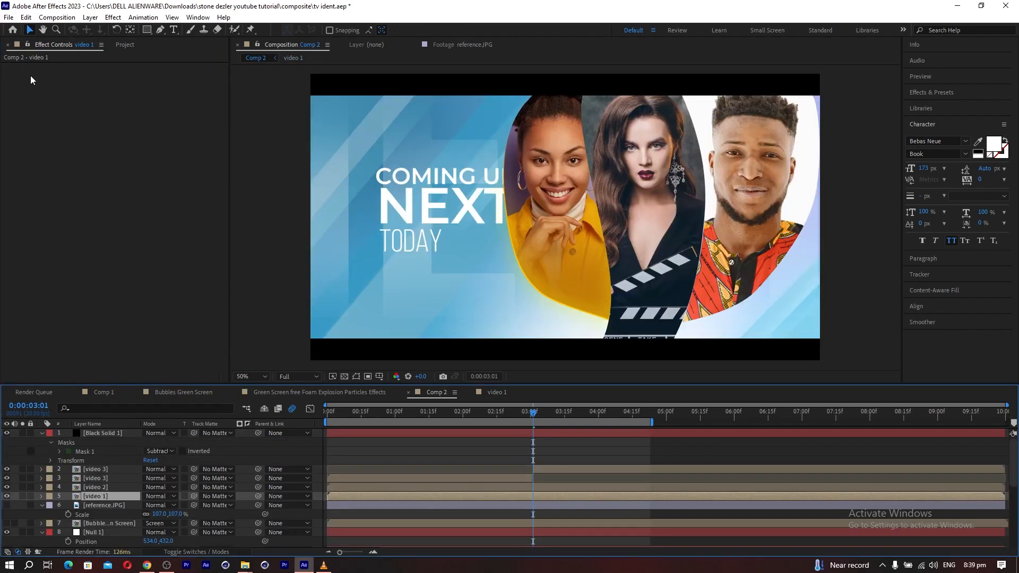
Save the project and open the video 2 precomp from Comp 2.
click(9, 17)
click(37, 106)
double_click(102, 486)
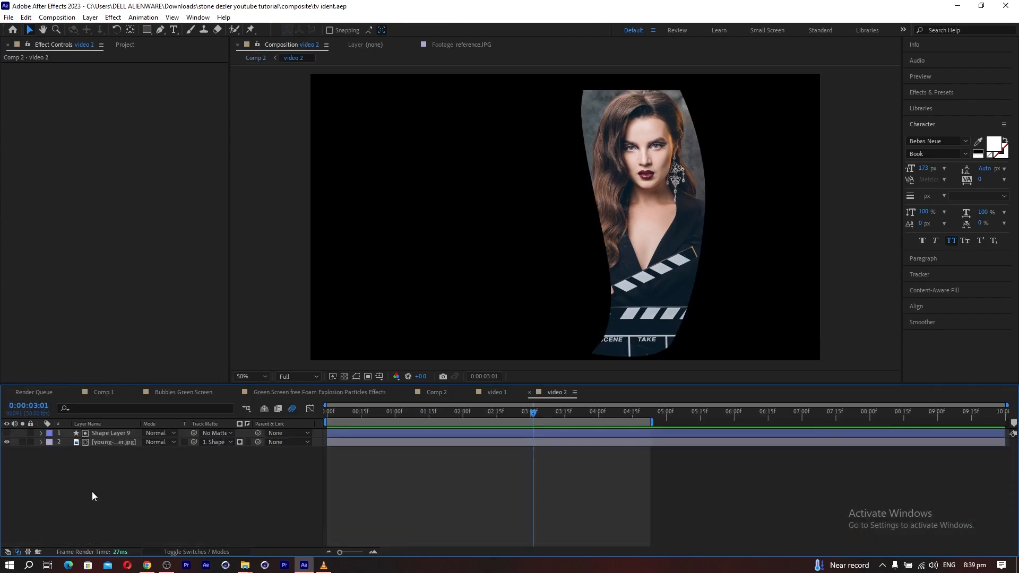
Duplicate Shape Layer 9 in video 2, set the copy's fill to none and make it visible.
click(94, 433)
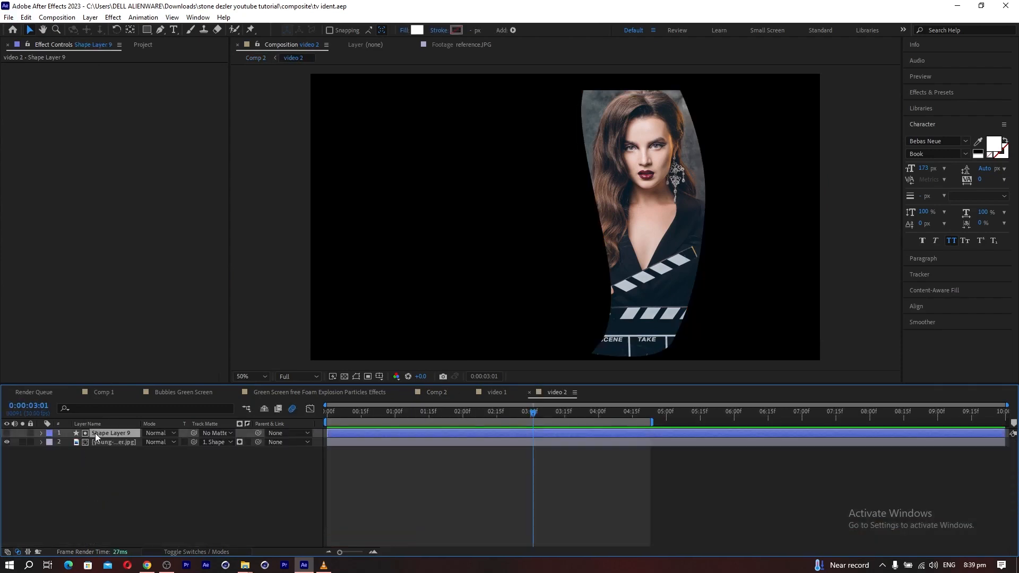
key(ctrl+d)
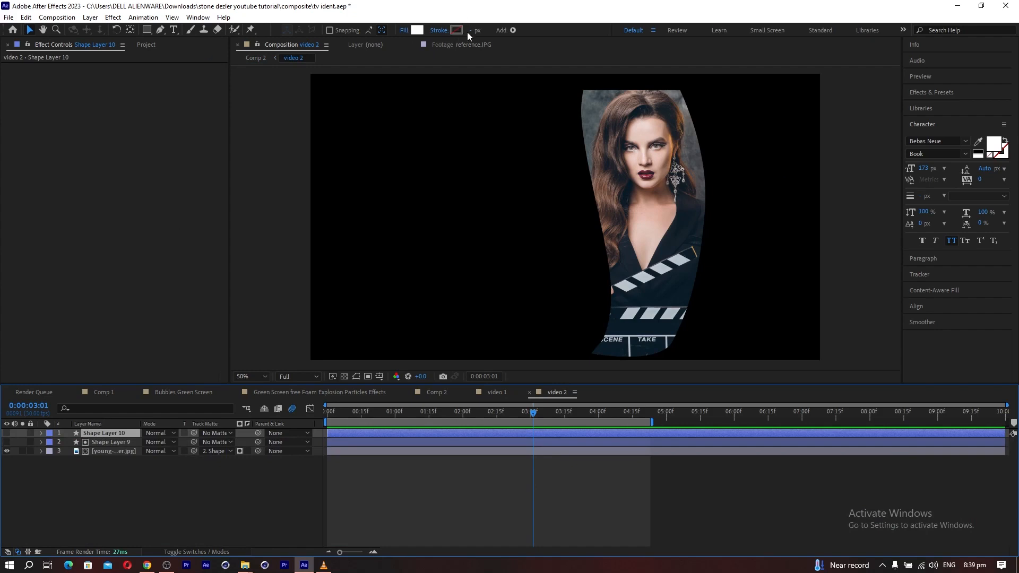
click(405, 31)
click(144, 199)
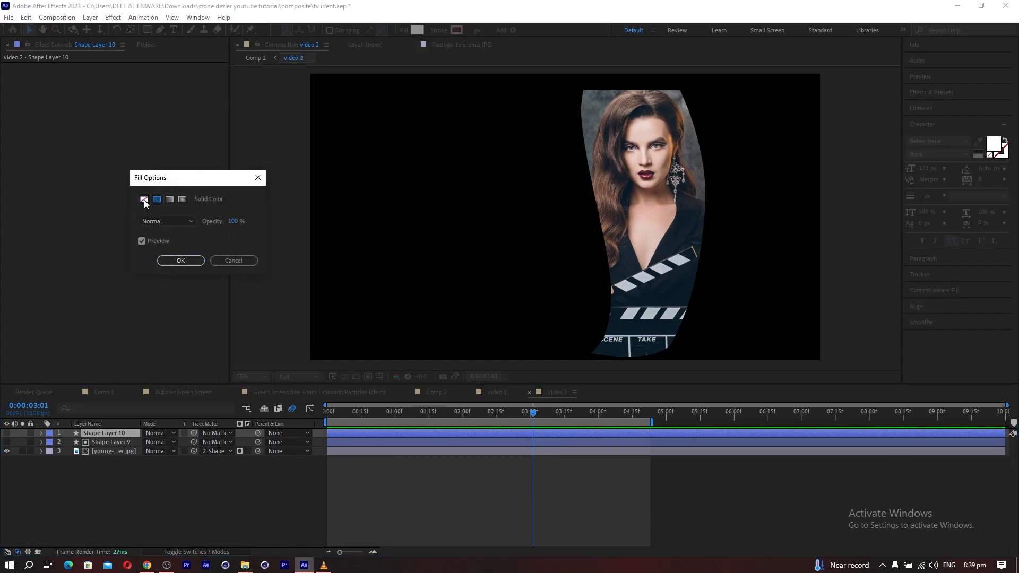
click(179, 261)
click(7, 433)
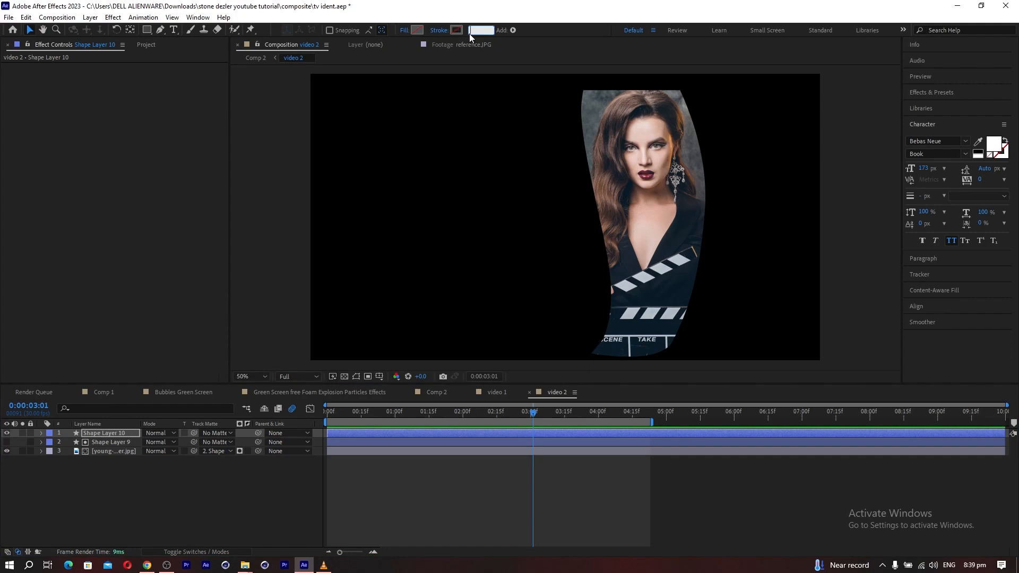
Give Shape Layer 10 a 4 px stroke in lime green A9F000.
text(4)
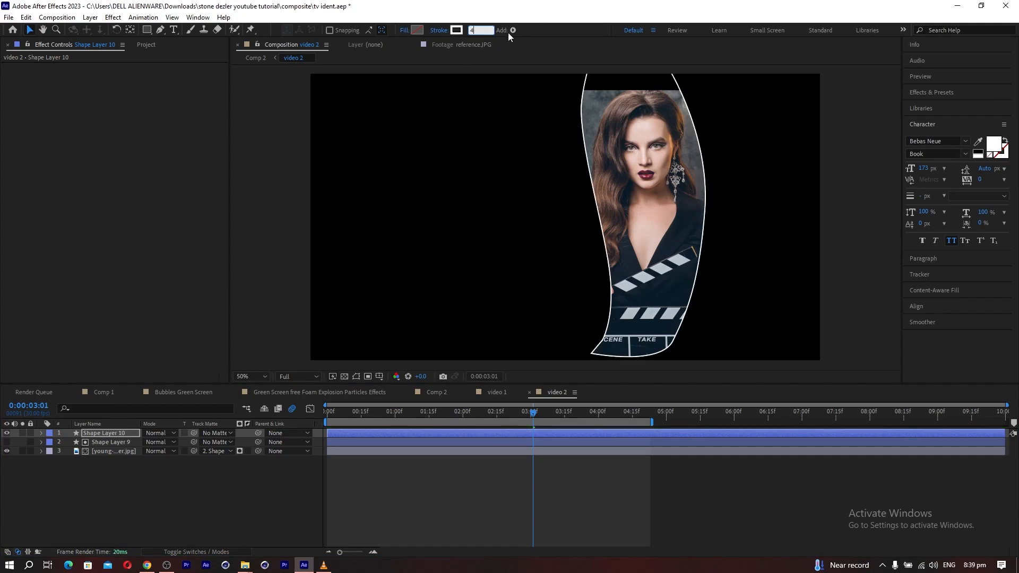
click(457, 32)
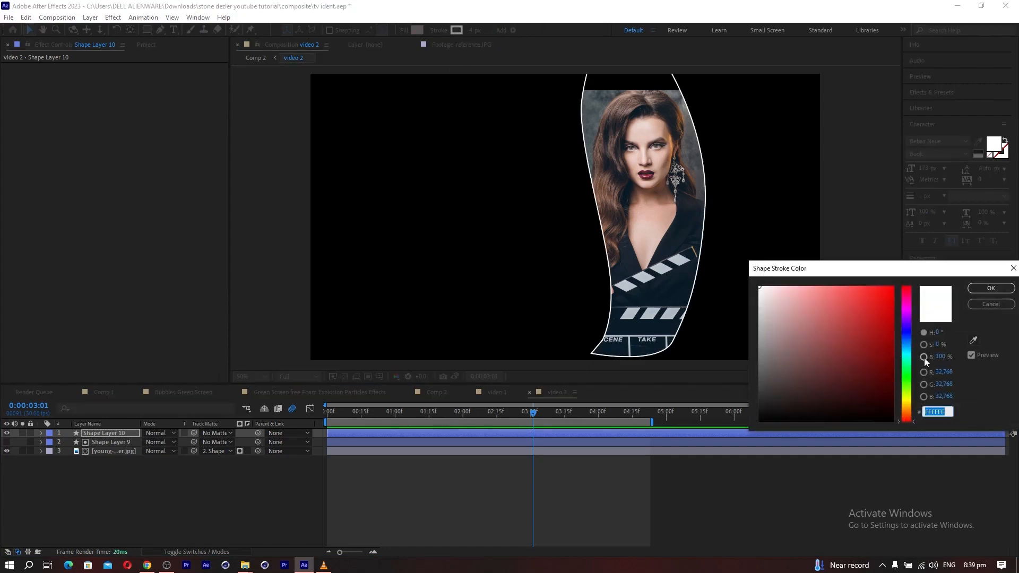
drag(910, 373, 903, 390)
drag(875, 336, 903, 294)
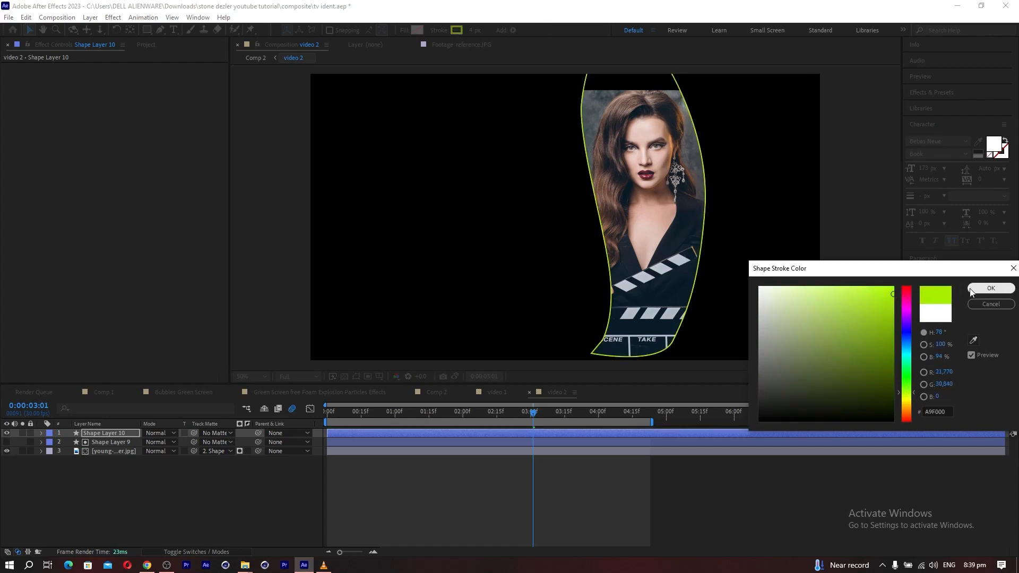
click(986, 288)
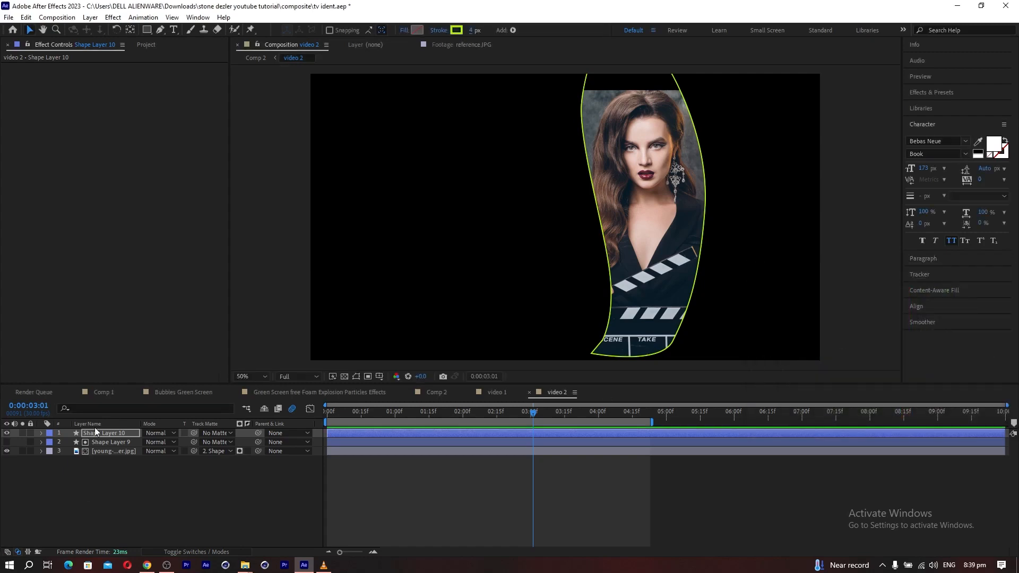
Duplicate Shape Layer 9 again and preview the copy over the picture before hiding it.
click(105, 443)
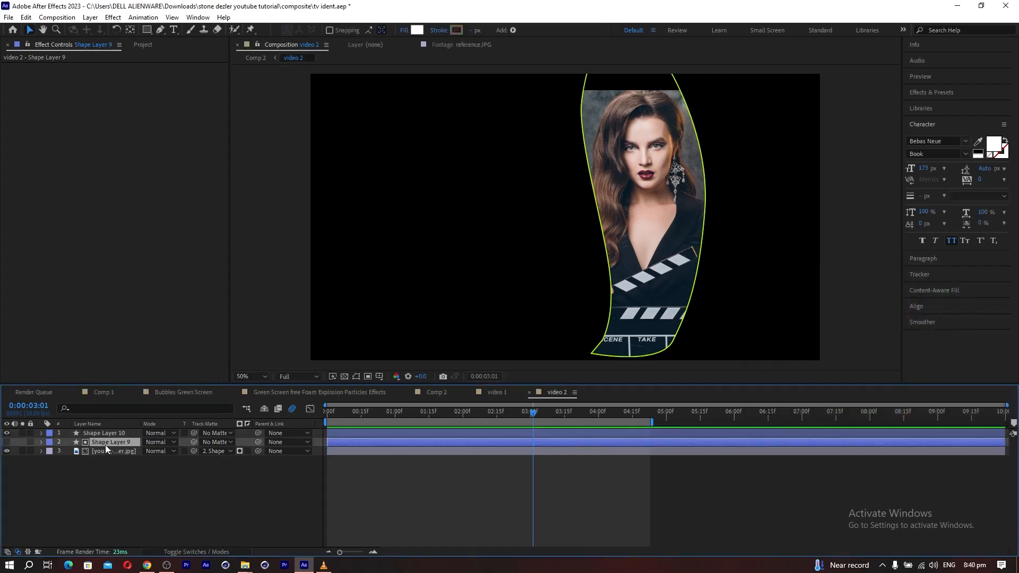
key(ctrl+d)
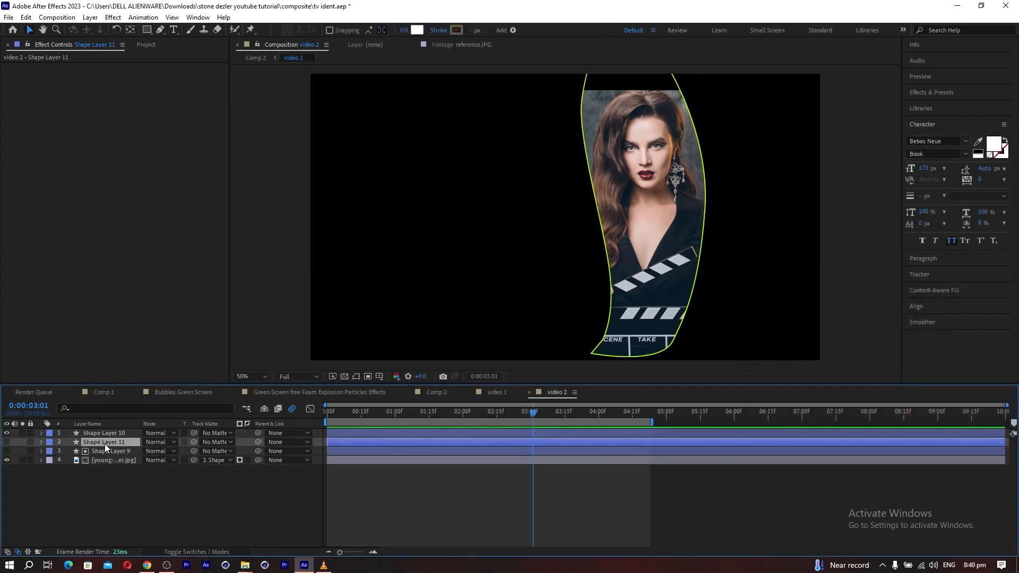
click(7, 442)
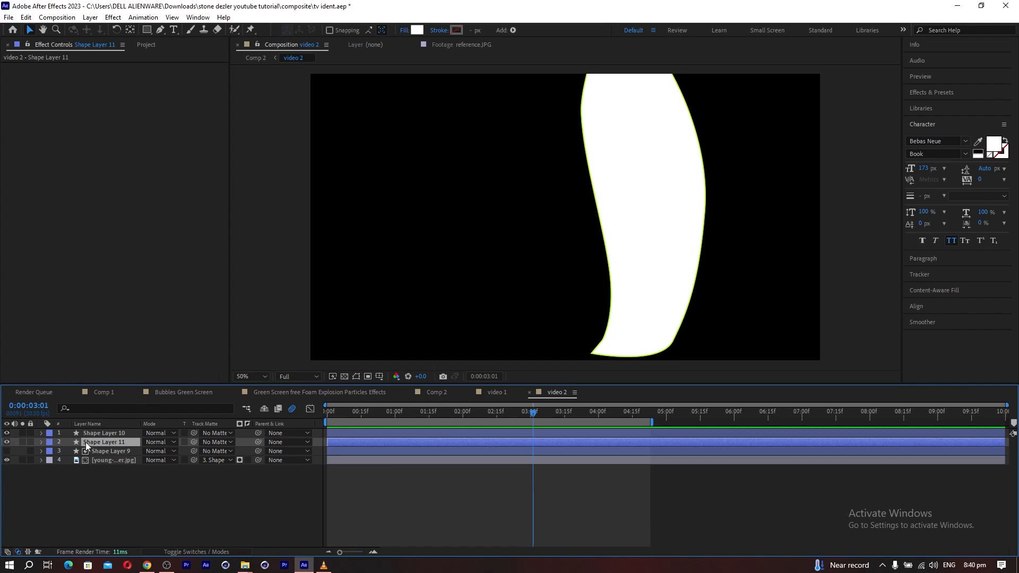
click(7, 442)
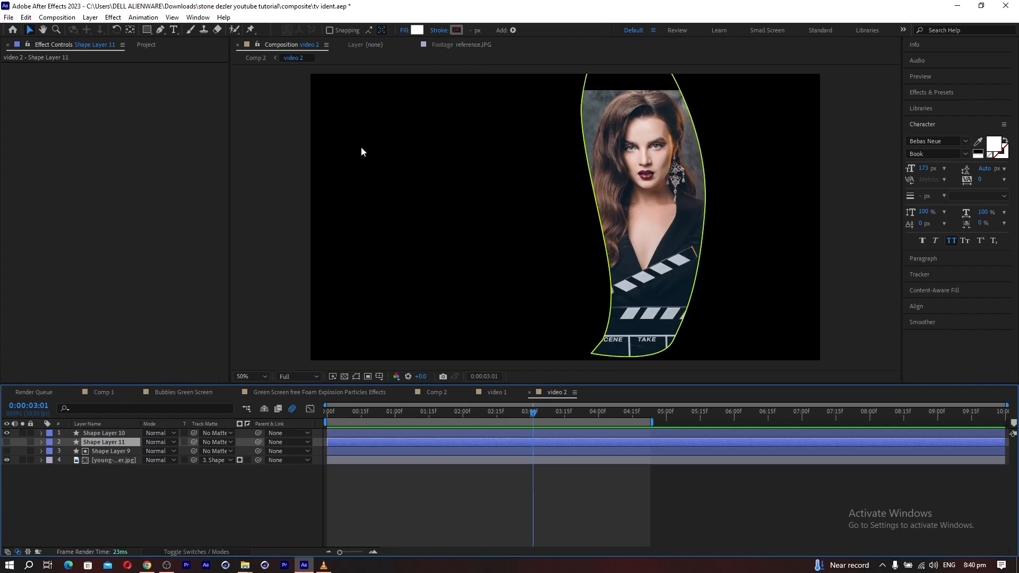
Fill Shape Layer 11 with the outline's lime green A9F000, sampled with the eyedropper, and make the layer visible.
click(402, 30)
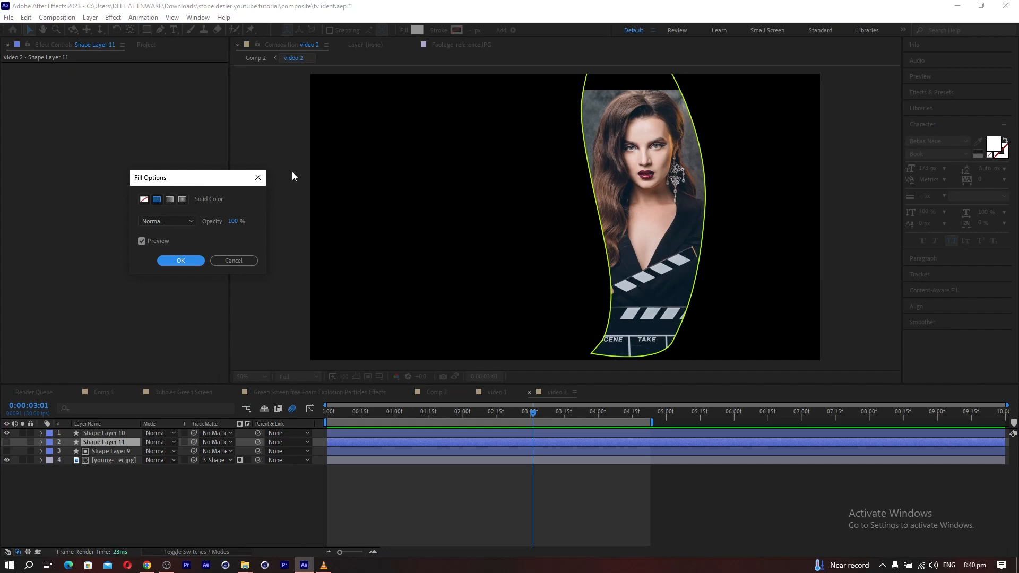
click(258, 178)
click(422, 30)
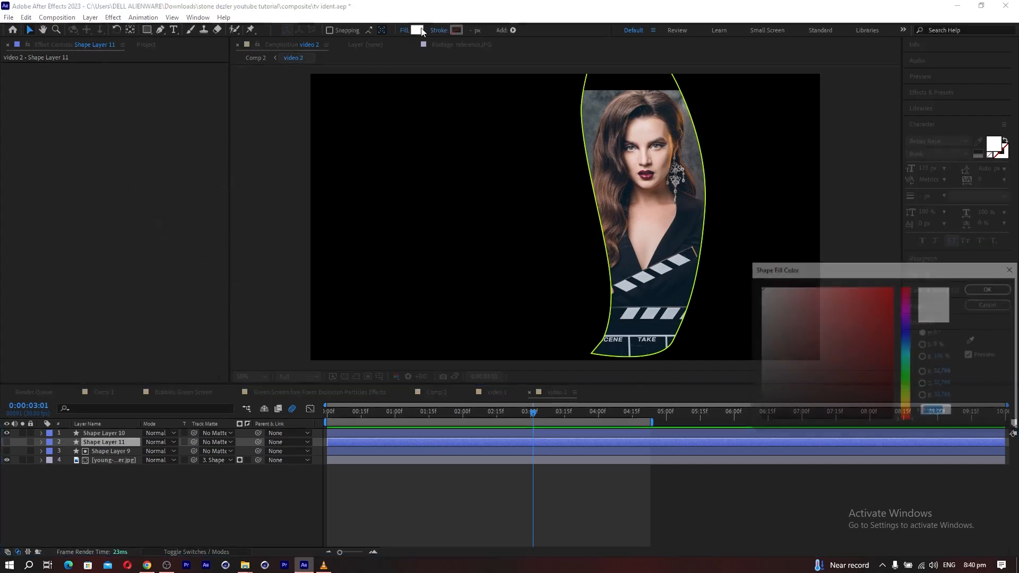
click(973, 340)
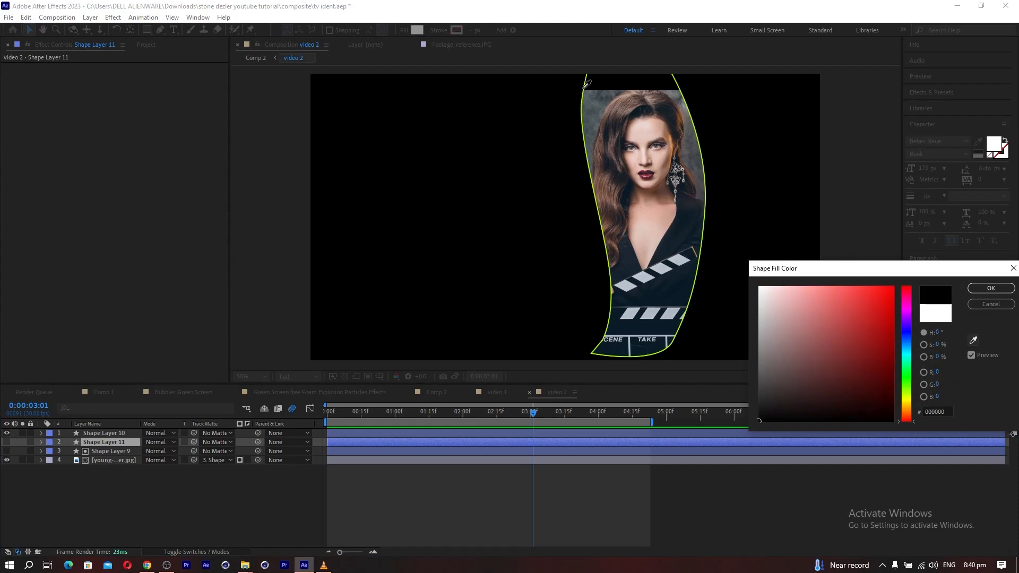
click(588, 136)
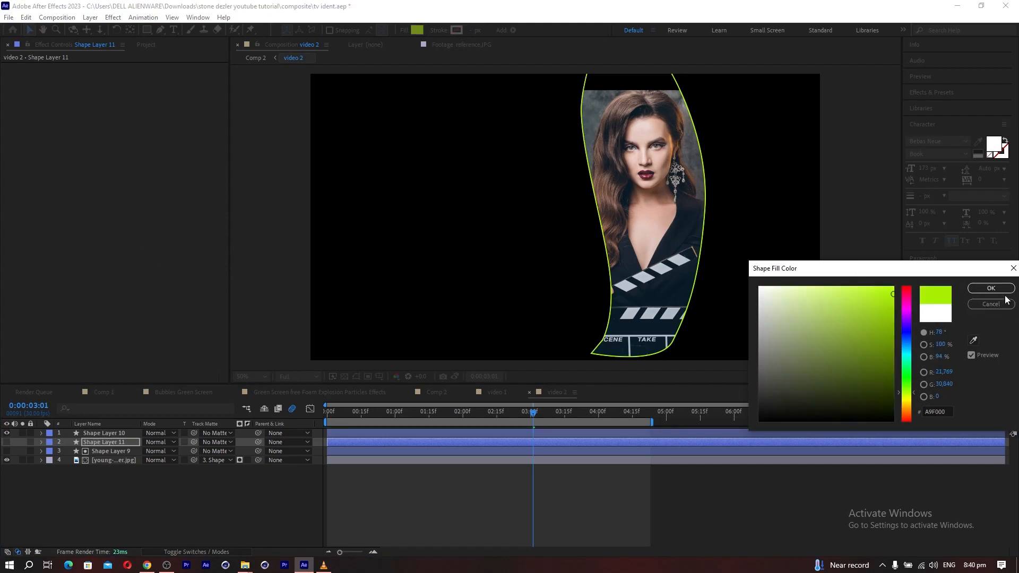
click(991, 289)
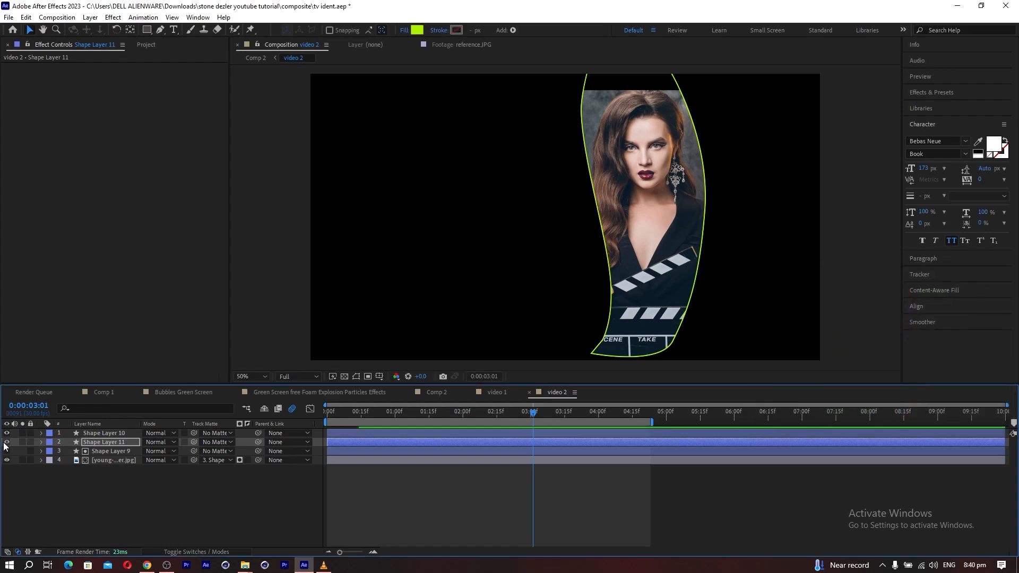
click(7, 442)
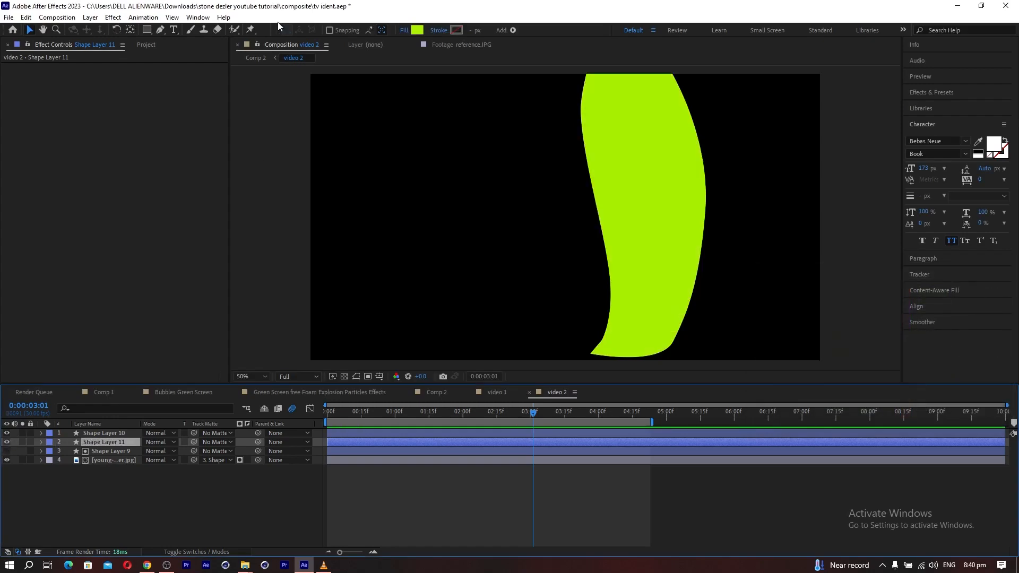
Apply a Linear Wipe effect to Shape Layer 11 with a wipe angle of 180°.
click(114, 18)
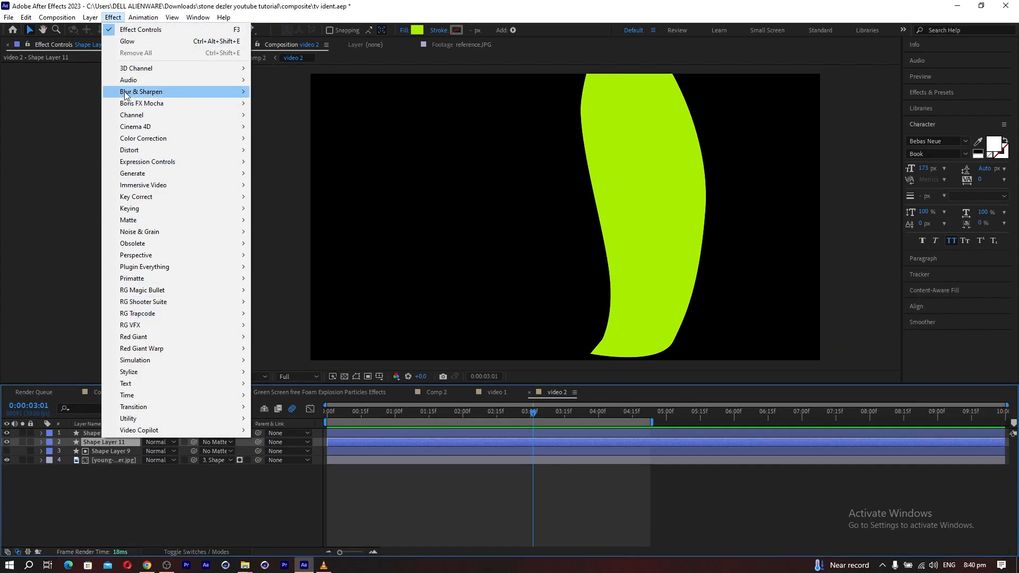
mouse_move(156, 409)
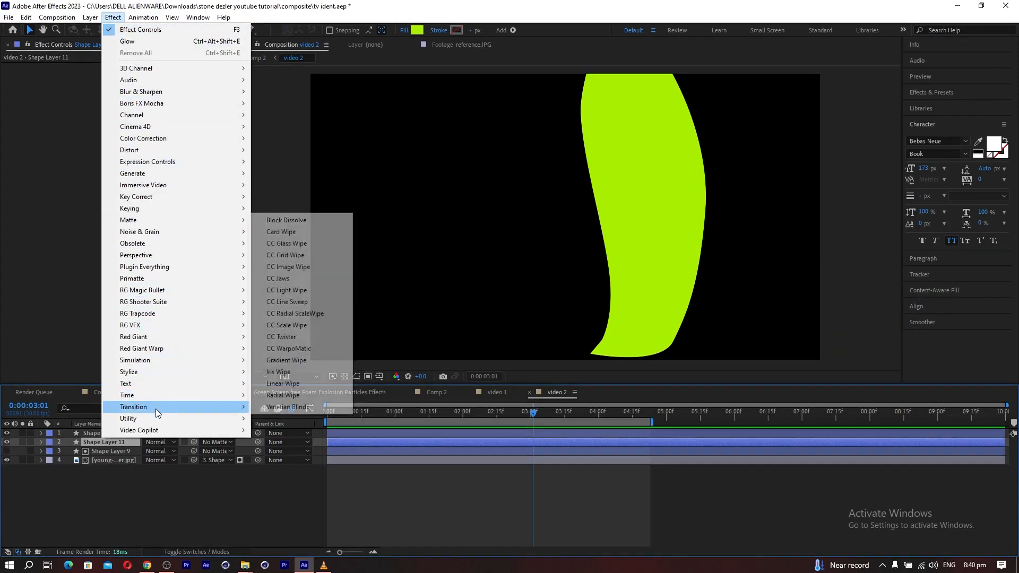
click(282, 383)
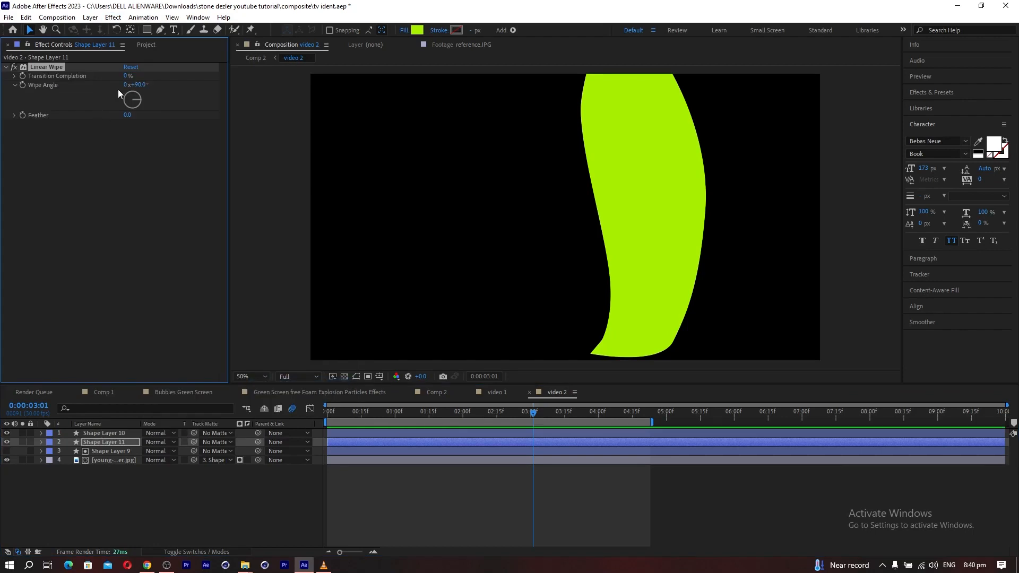
click(141, 86)
text(180)
click(147, 159)
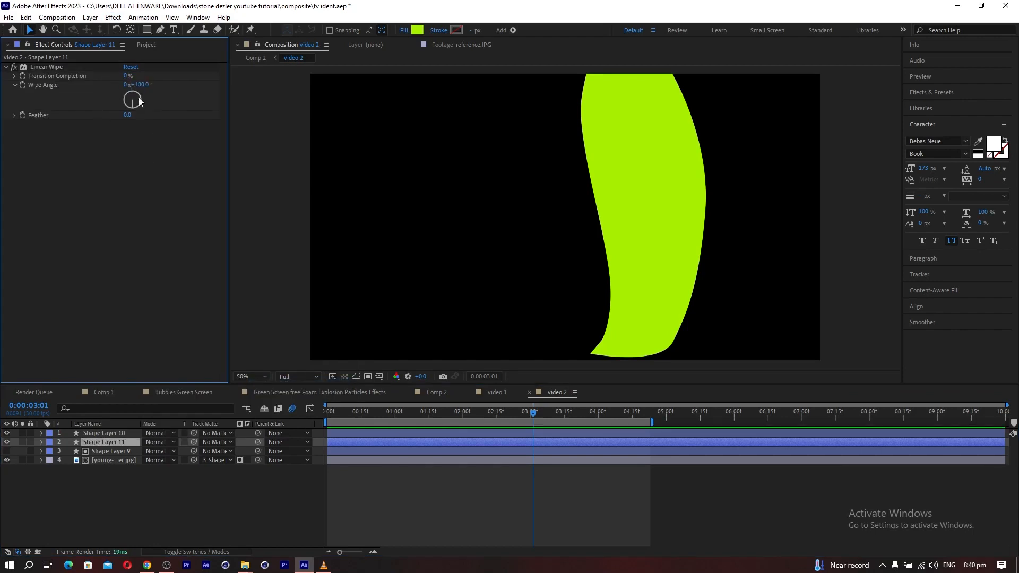
Set Shape Layer 11's Linear Wipe to 58% transition completion and 223 feather.
drag(125, 76, 172, 82)
drag(125, 119, 146, 97)
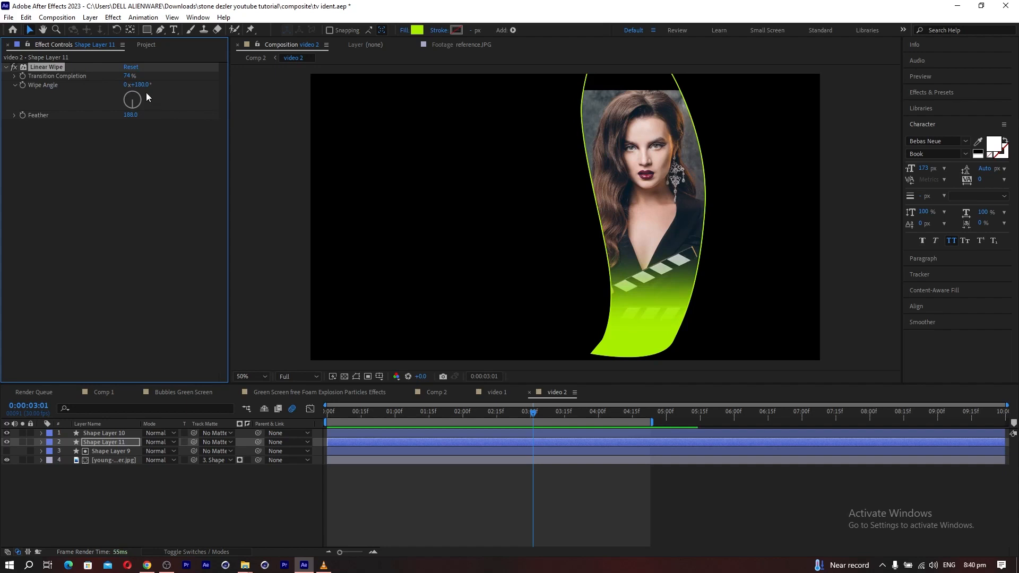
drag(127, 75, 118, 76)
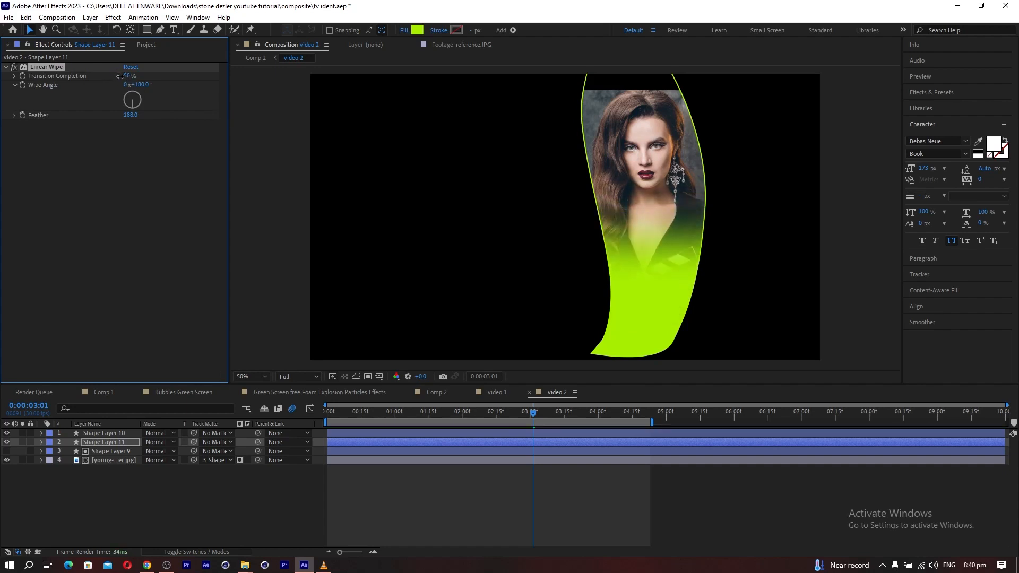
drag(130, 115, 155, 164)
Lower Shape Layer 11's opacity so the picture shows through the green fade, and view the panel in Comp 2.
click(97, 446)
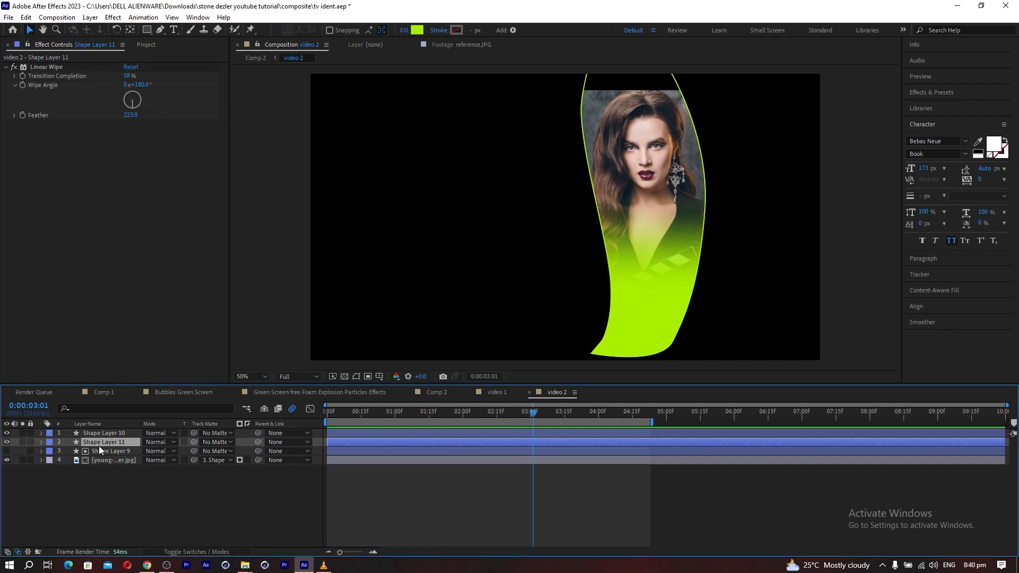
key(g)
key(t)
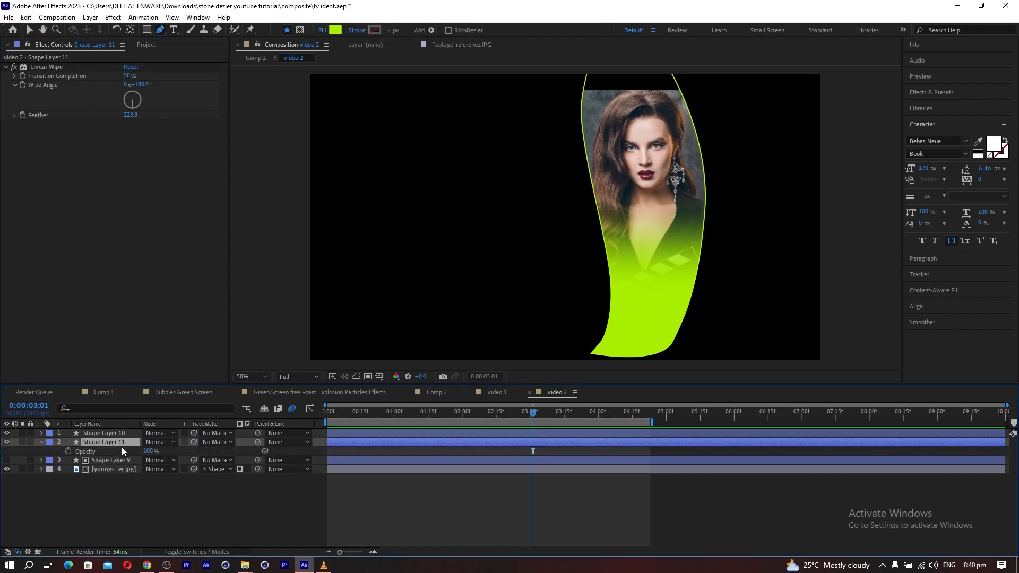
drag(149, 451, 141, 450)
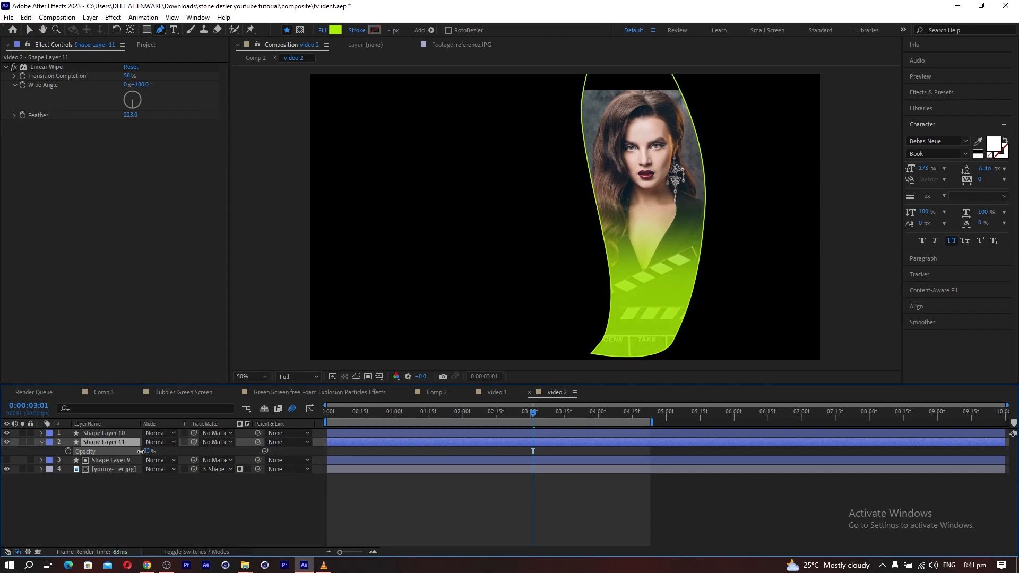
click(440, 393)
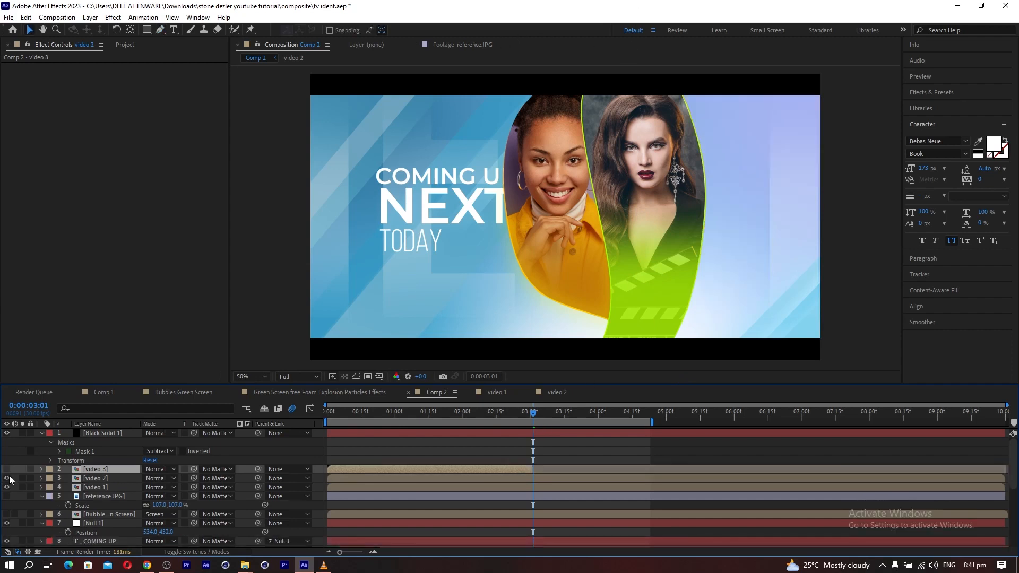
Remove the part of video 3 that starts at 3:01 from Comp 2 and open the remaining video 3 precomp.
click(7, 470)
click(6, 469)
double_click(112, 470)
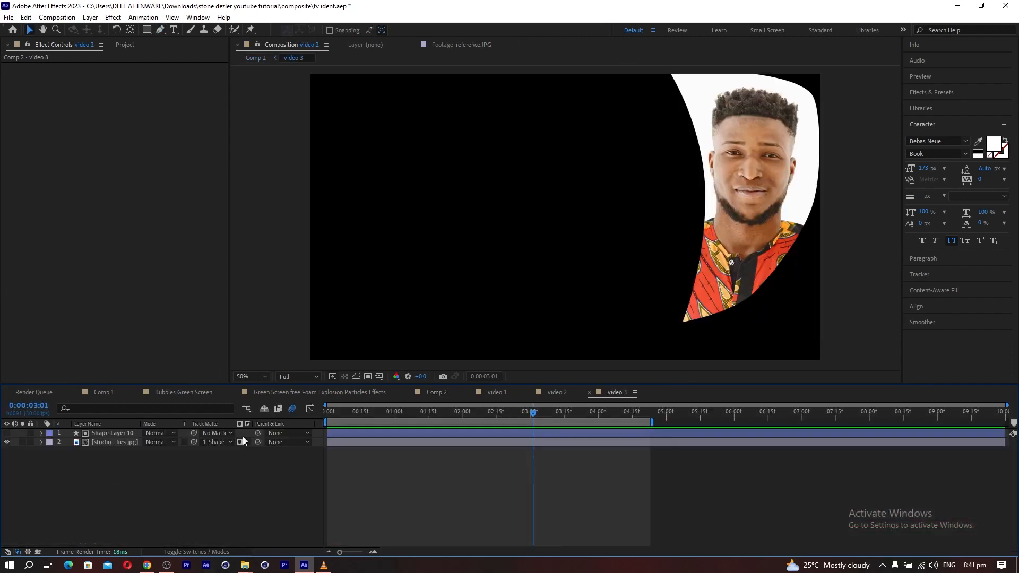
Duplicate Shape Layer 10 in video 3, make the copy visible and fill it with magenta.
click(123, 432)
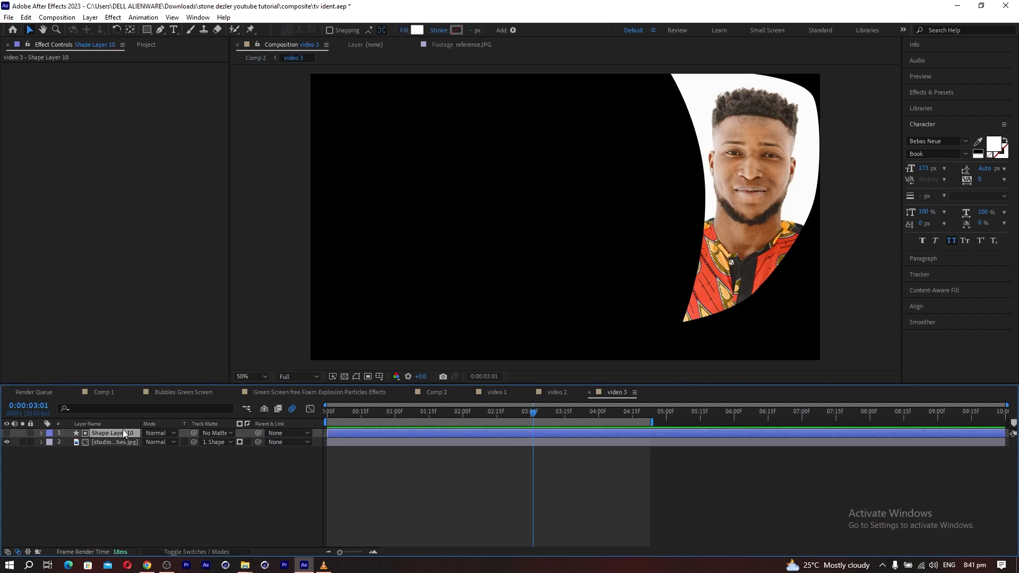
key(ctrl+d)
click(7, 433)
click(418, 31)
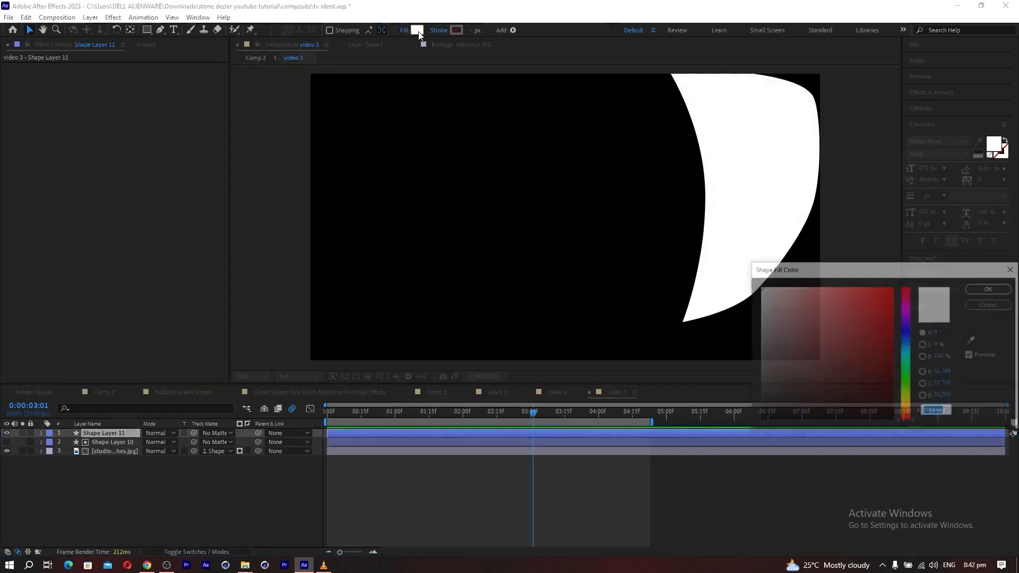
click(892, 303)
click(907, 308)
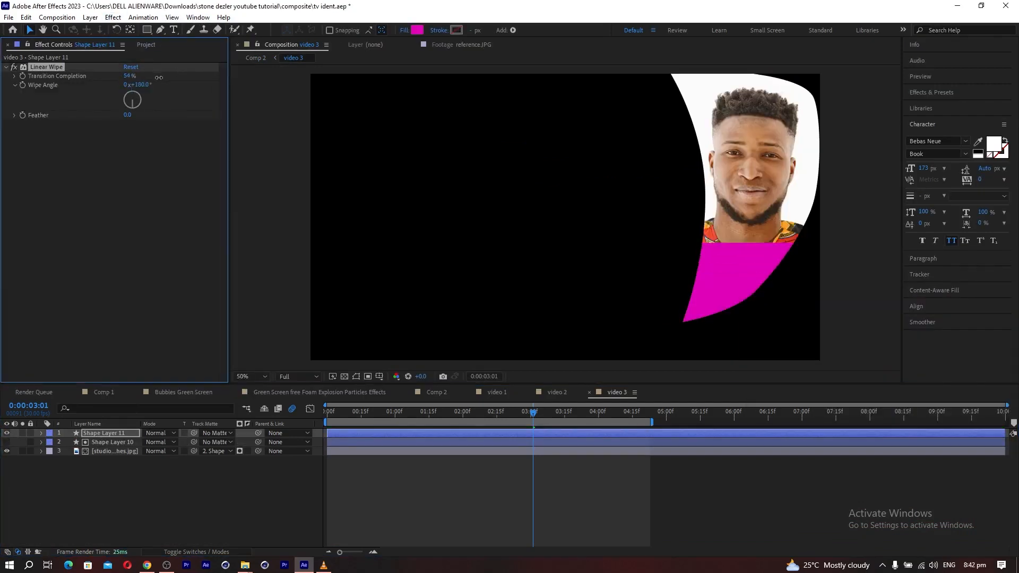
Import medium-shot-smiley-couple-couch.jpg, swap it in for the picture in video 3 and adjust its scale.
click(146, 44)
double_click(107, 321)
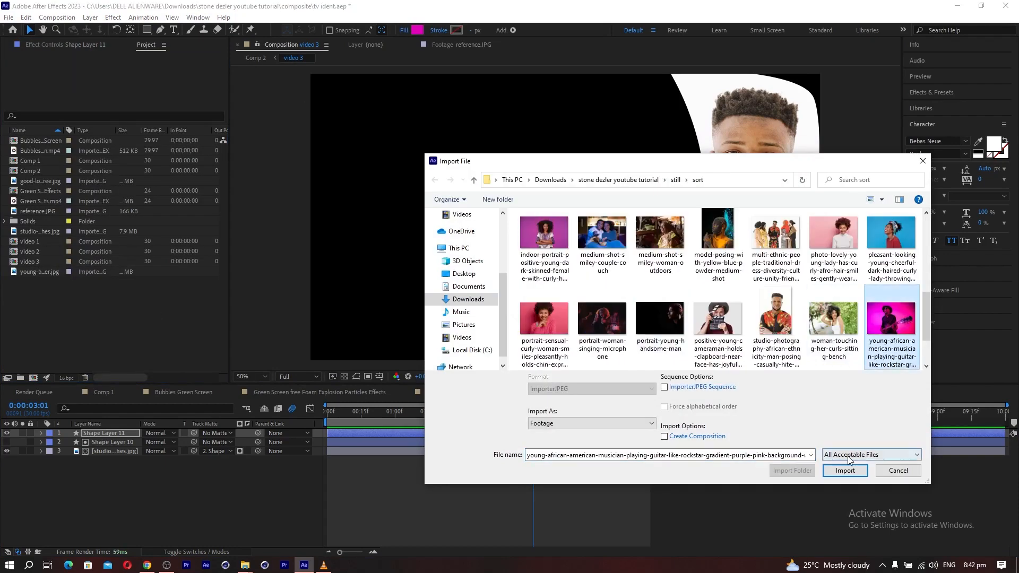
scroll(677, 291, up, 1)
click(843, 472)
drag(40, 211, 106, 442)
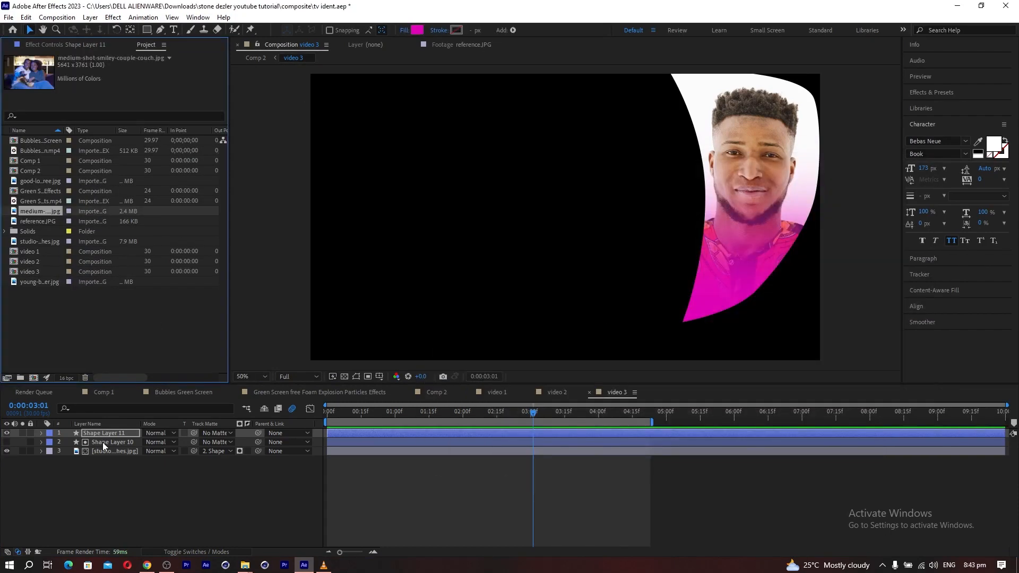
key(Return)
drag(167, 460, 162, 459)
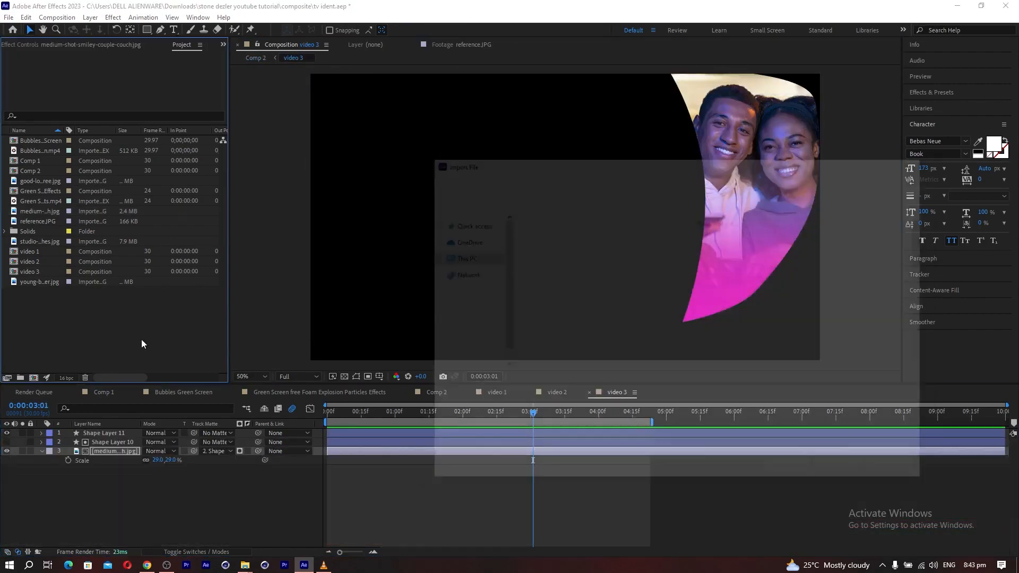
Import the beautif...ves.jpg picture, use it as video 3's picture and shift it sideways inside the curved panel.
click(610, 242)
double_click(610, 242)
click(114, 451)
drag(39, 141, 114, 450)
drag(740, 214, 786, 214)
click(438, 393)
Import the picture of the young musician singing with a guitar and use it as video 3's picture at 34% scale.
double_click(84, 329)
double_click(891, 326)
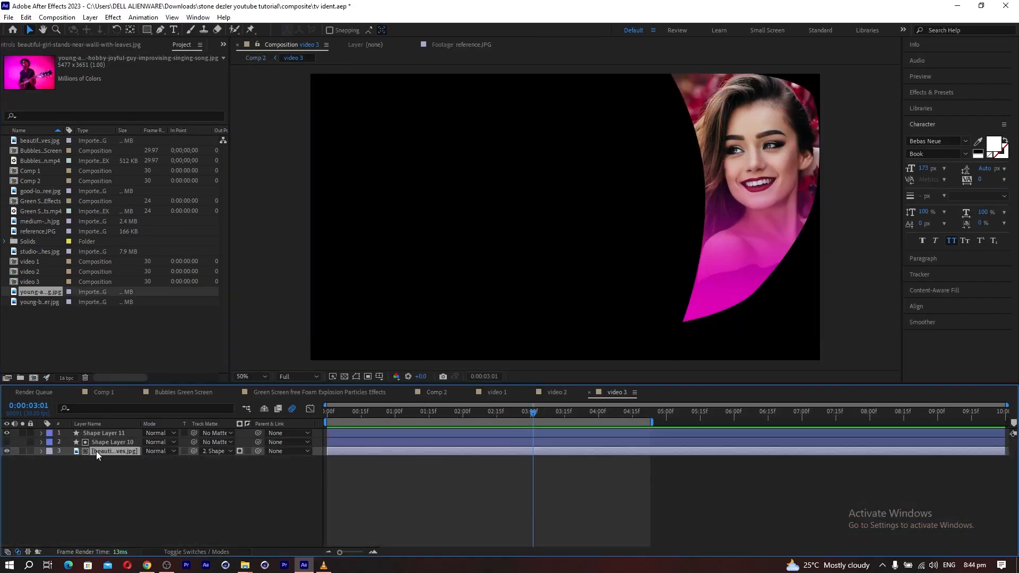
drag(96, 451, 97, 445)
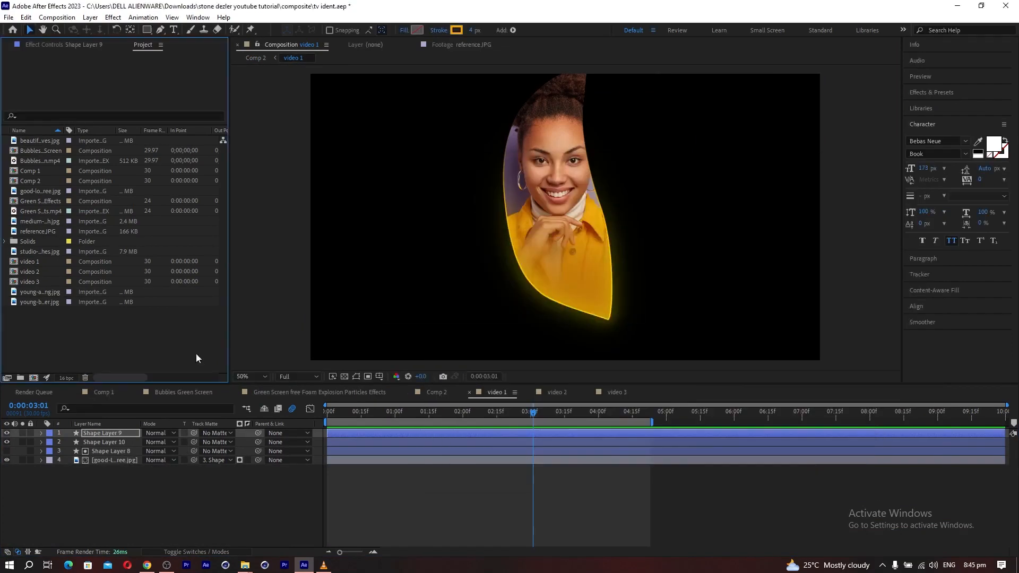
Import PORTRA~1.JPG and swap it in for video 1's picture, framing the woman's face inside the curved panel.
double_click(196, 359)
click(547, 321)
click(844, 470)
click(106, 460)
drag(37, 233, 97, 464)
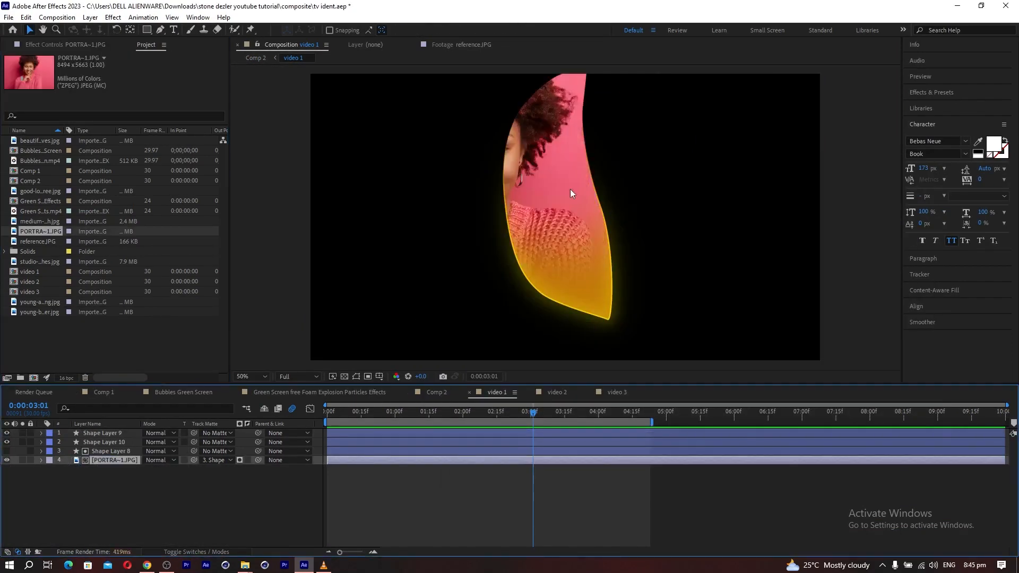
Change Shape Layer 10's fill in video 1 to a pinkish red sampled from the woman's sweater.
click(104, 442)
click(404, 29)
click(258, 178)
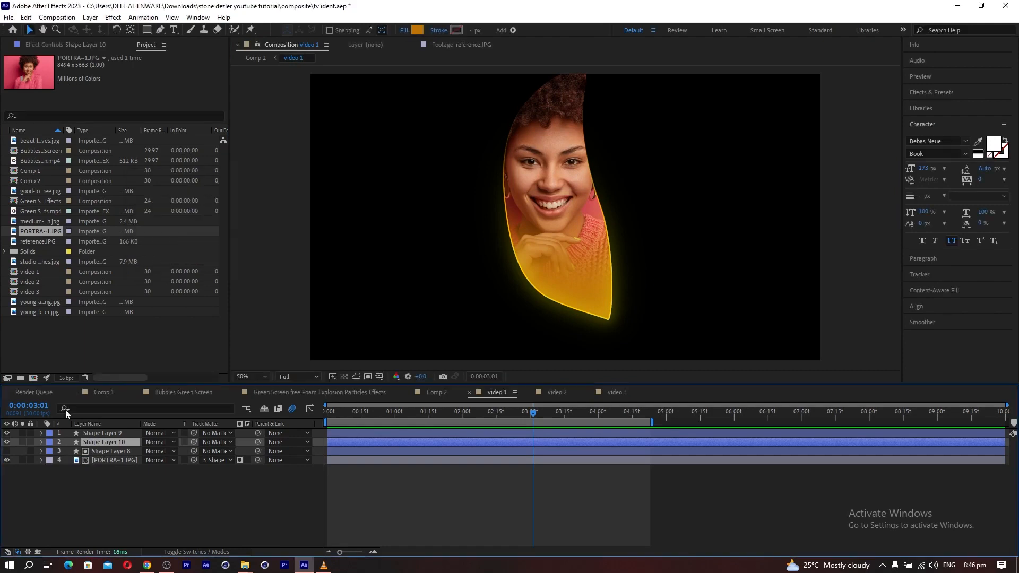
click(417, 30)
click(973, 340)
click(594, 229)
click(870, 310)
click(990, 288)
Recolour Shape Layer 9's outline stroke with red sampled from the lower part of the panel, and view Comp 2.
click(103, 432)
click(456, 30)
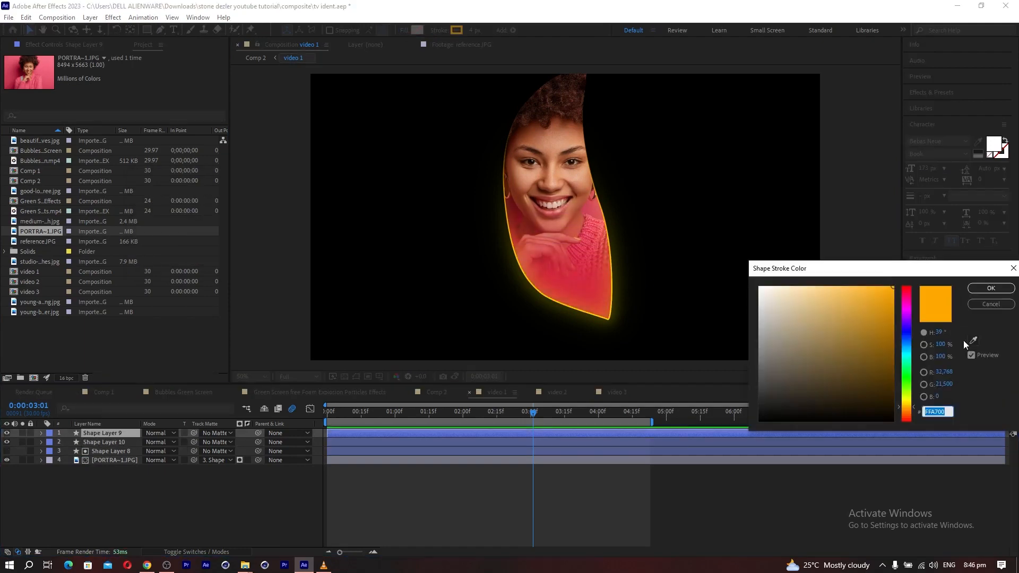
click(973, 340)
click(589, 297)
click(991, 289)
click(443, 393)
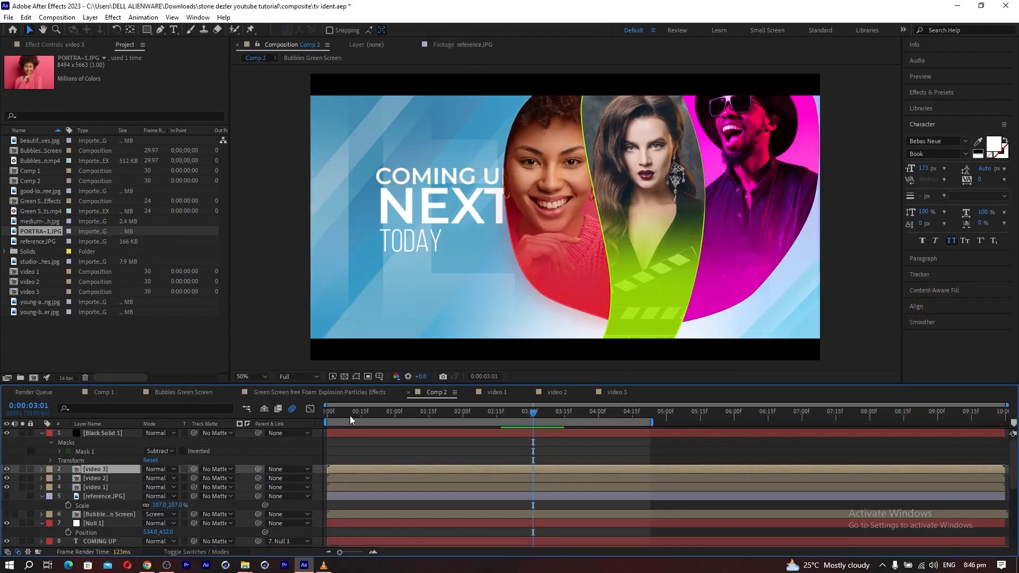
Import african-couple-cinema.jpg, swap it in for video 3's picture and reposition it to show the couple inside the panel.
double_click(111, 469)
double_click(189, 352)
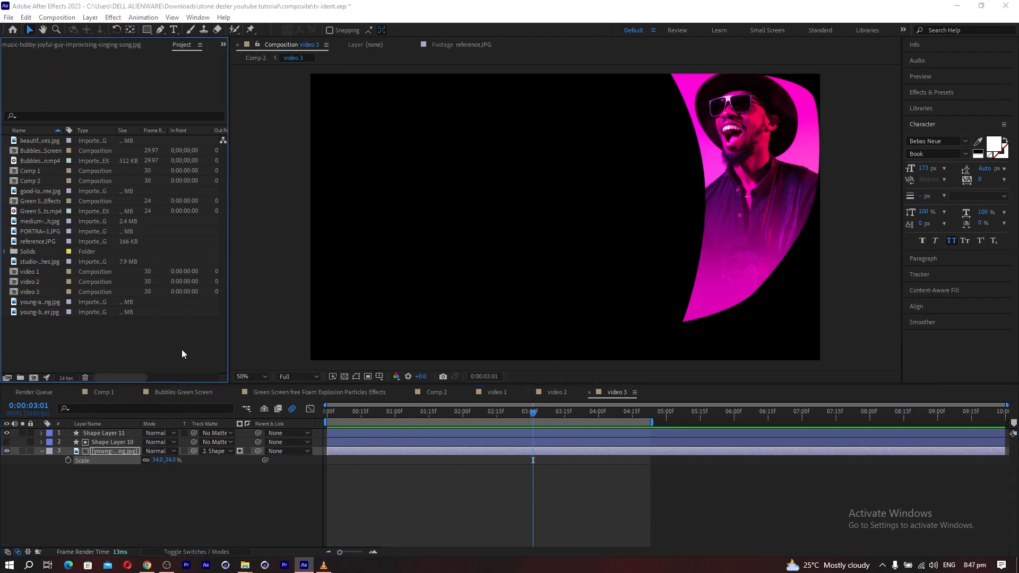
scroll(646, 280, down, 3)
scroll(646, 281, up, 5)
click(892, 248)
click(846, 471)
drag(25, 142, 164, 471)
drag(764, 164, 614, 180)
Return to Comp 2 and scrub to 3:24 to examine the three picture panels together.
click(103, 393)
click(433, 393)
drag(522, 412, 584, 412)
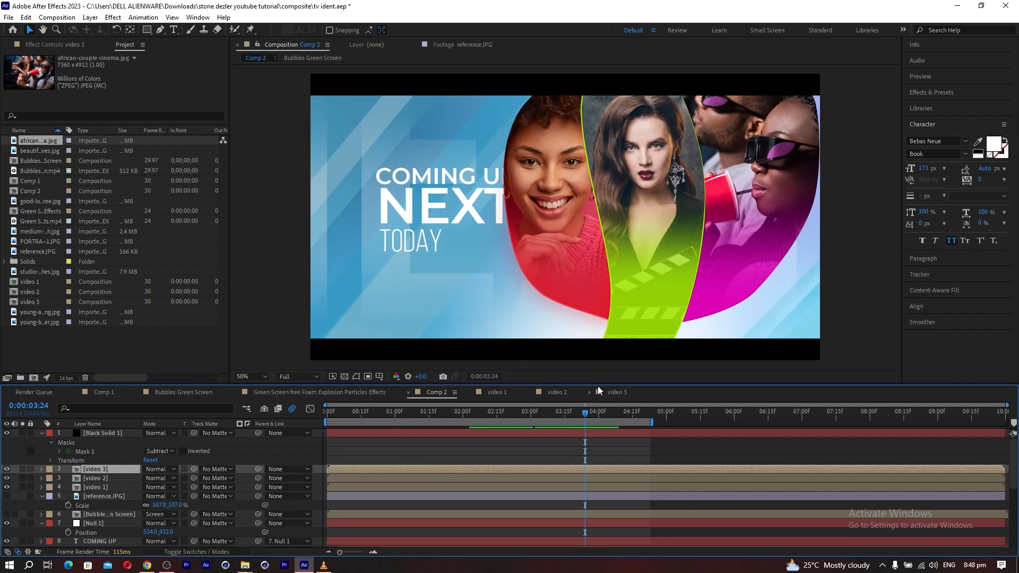
In video 3, recolour the fill of Shape Layer 11 to bright orange FF7800.
click(615, 397)
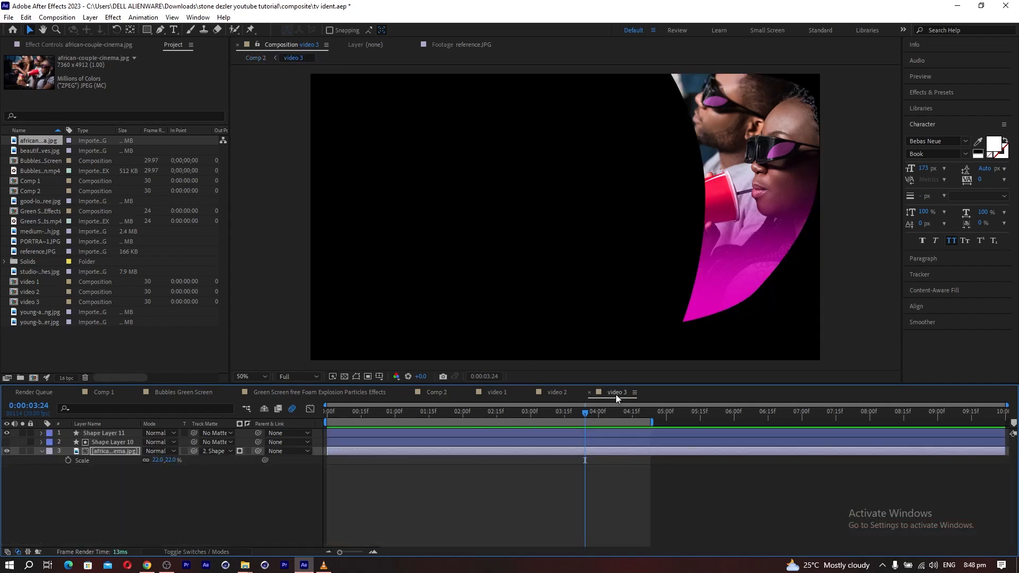
click(113, 443)
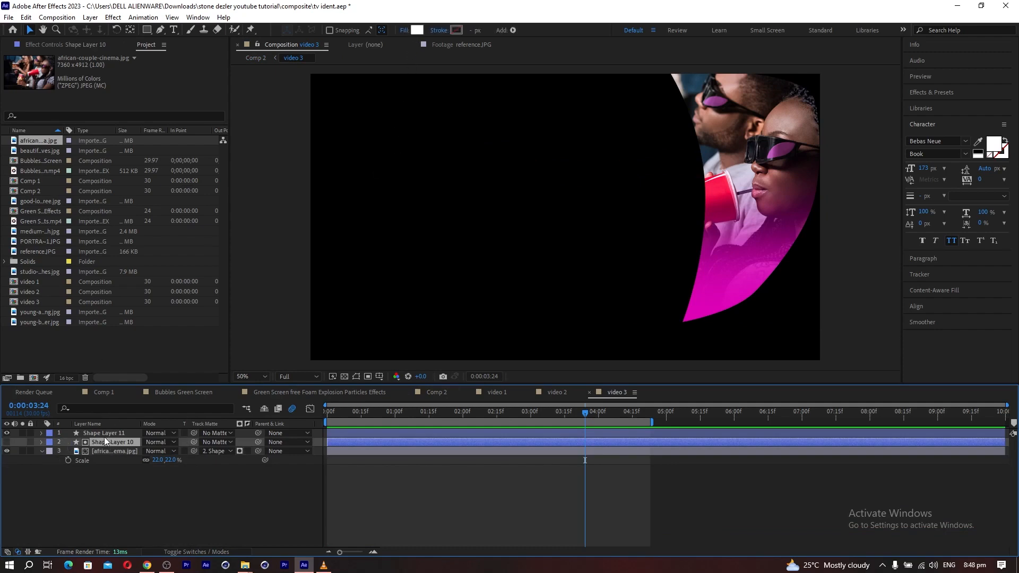
click(102, 432)
click(417, 30)
drag(907, 408, 905, 418)
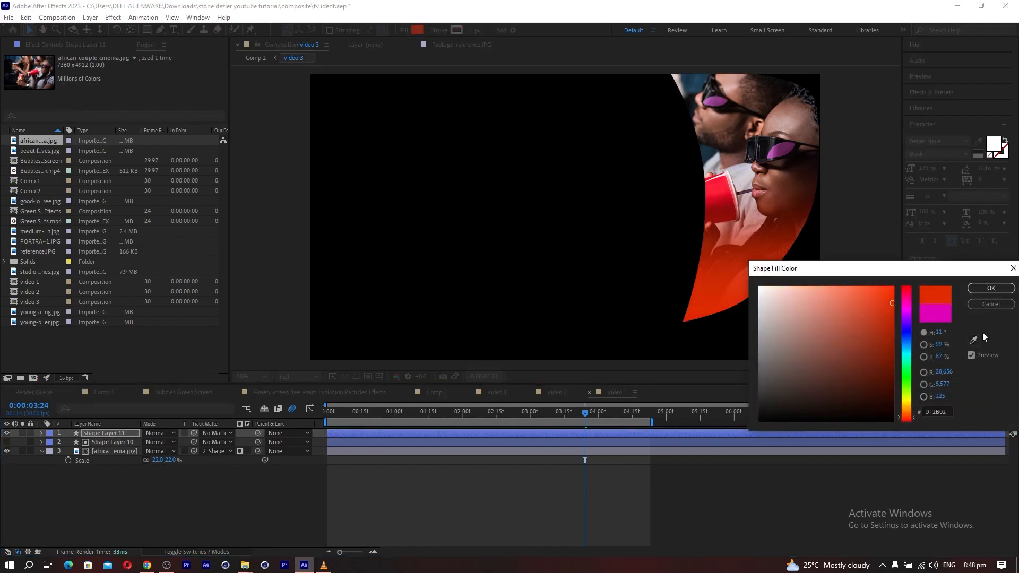
click(905, 410)
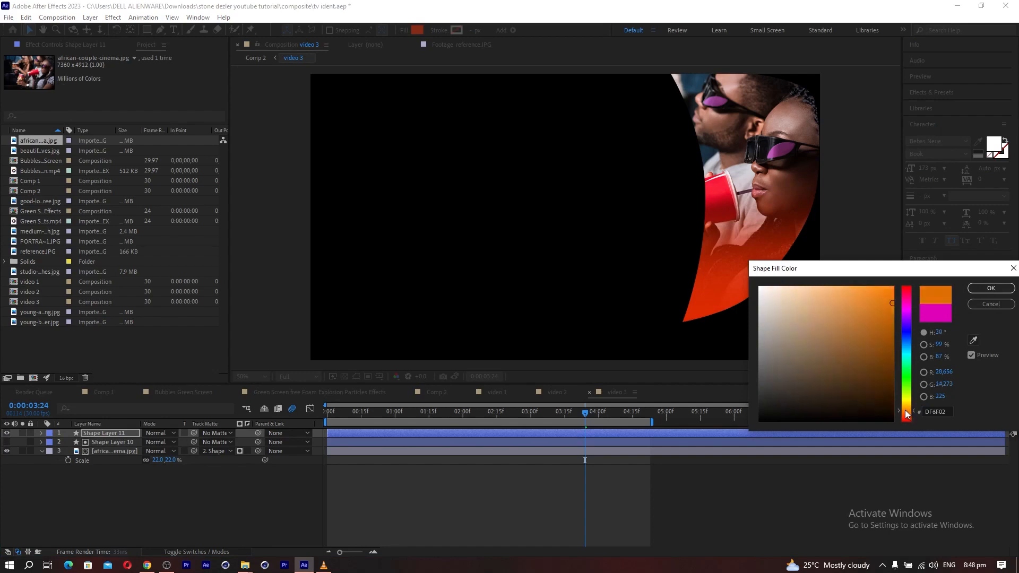
click(906, 412)
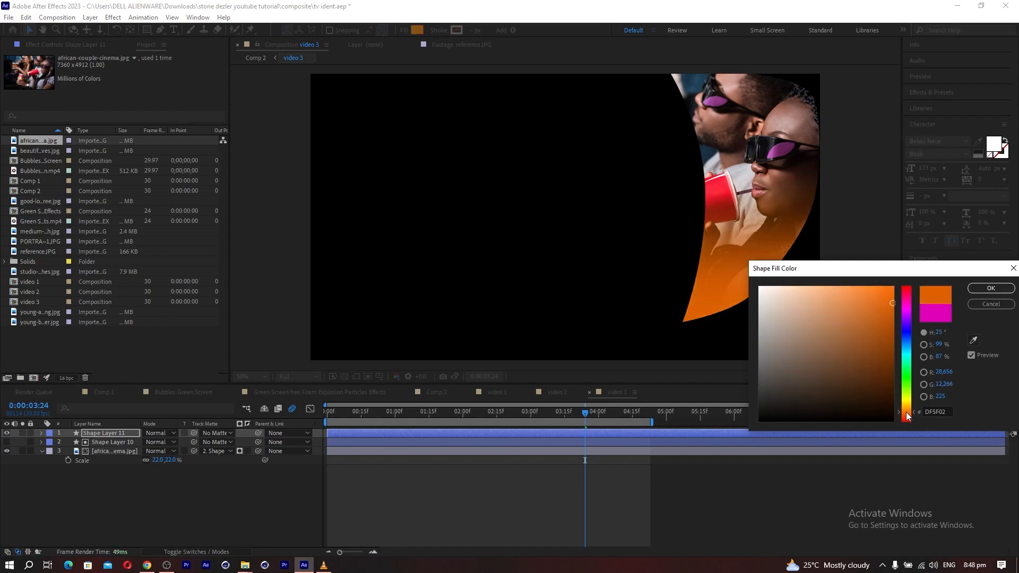
drag(906, 412, 906, 412)
drag(892, 310, 897, 284)
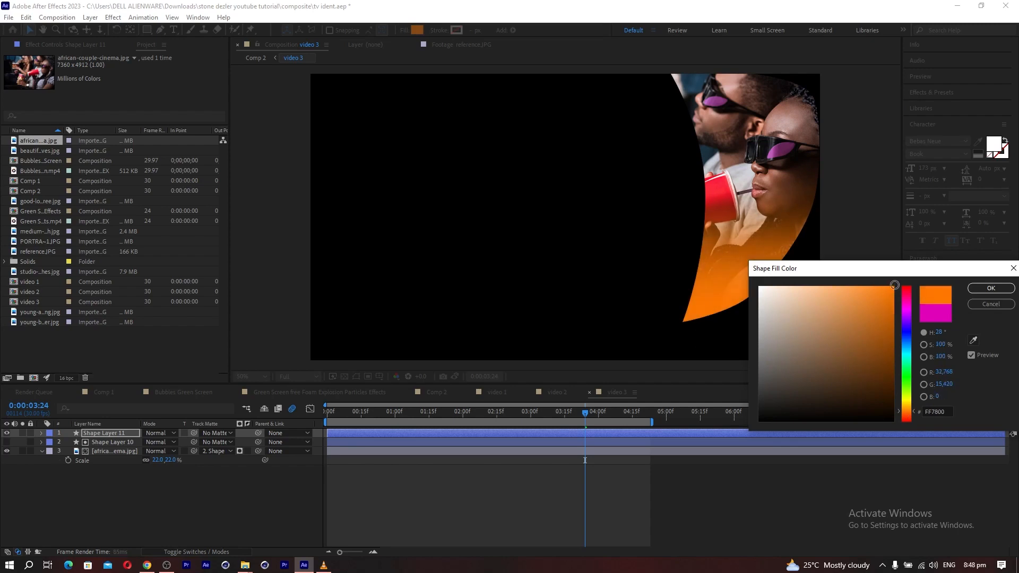
click(989, 288)
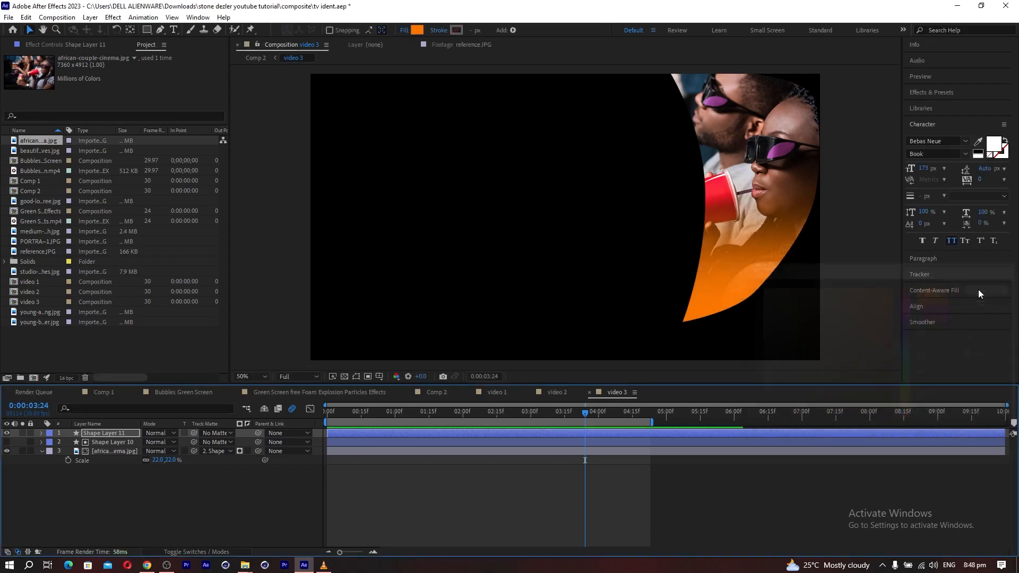
Duplicate Shape Layer 10 in video 3 and move the copy to the top of the layer stack.
click(109, 443)
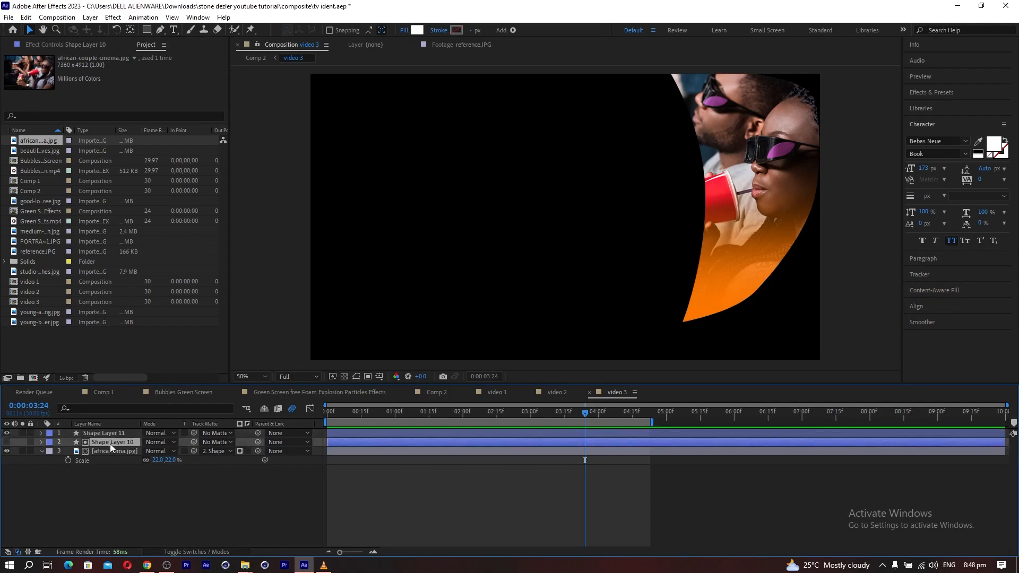
key(ctrl+d)
drag(108, 442, 100, 431)
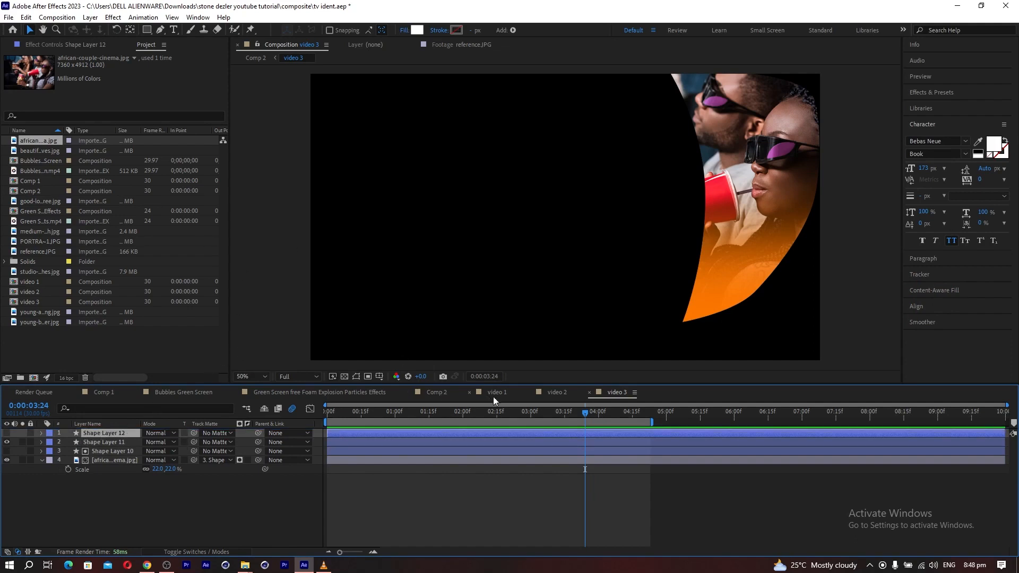
Copy the Glow and Glow 2 effects from Shape Layer 9 in video 1 onto Shape Layer 10 in video 2.
click(557, 392)
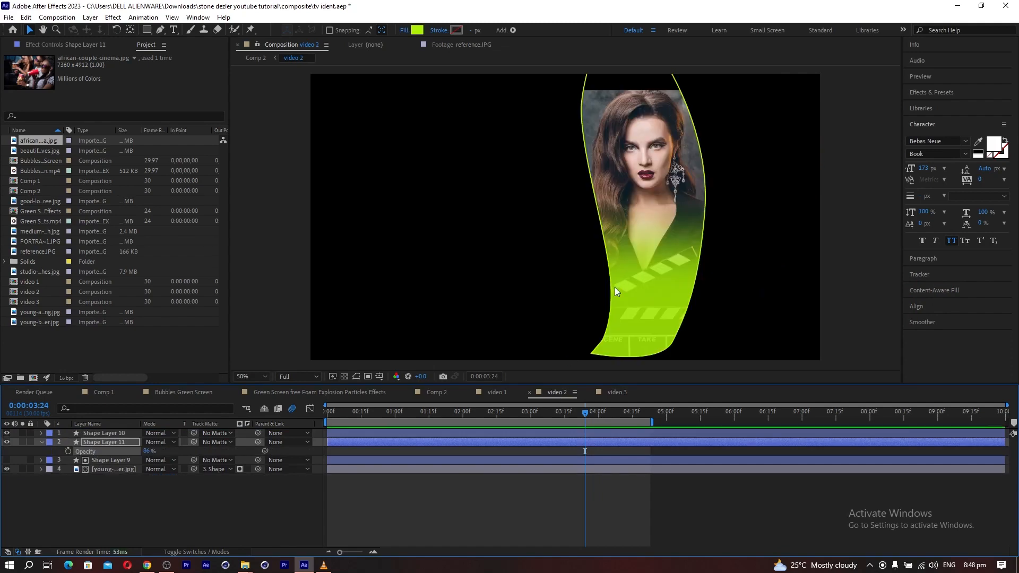
click(88, 46)
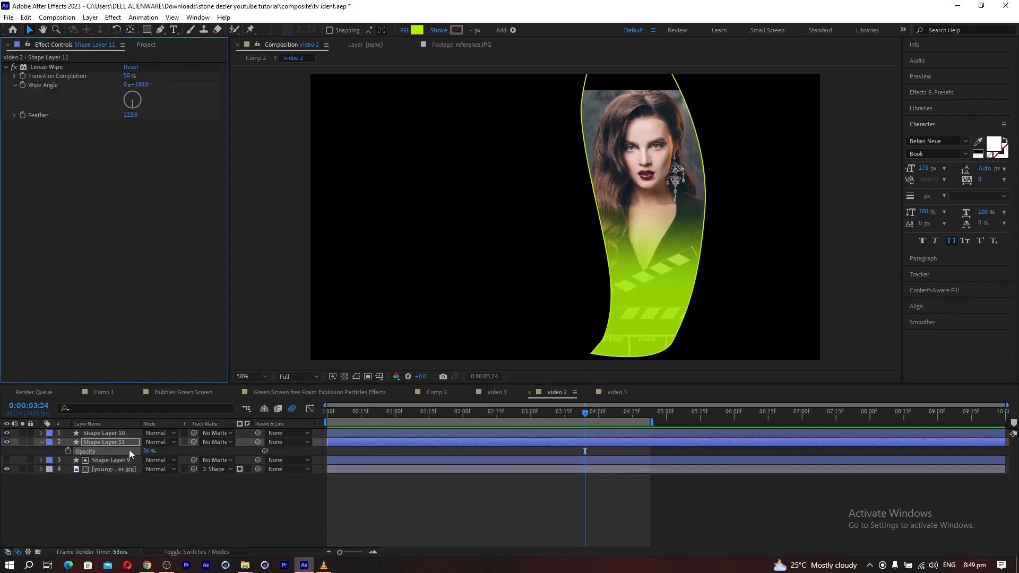
click(110, 435)
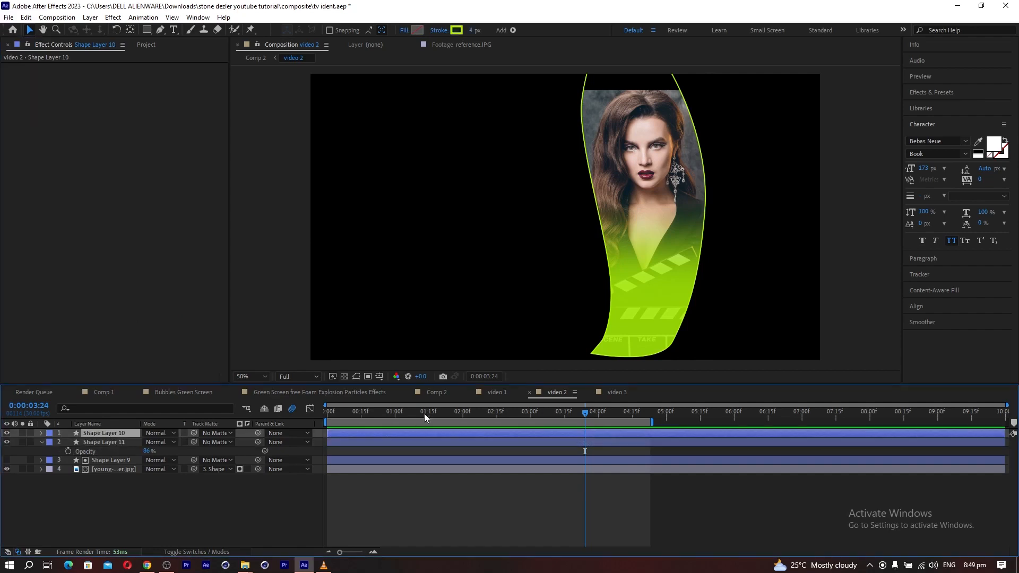
click(484, 390)
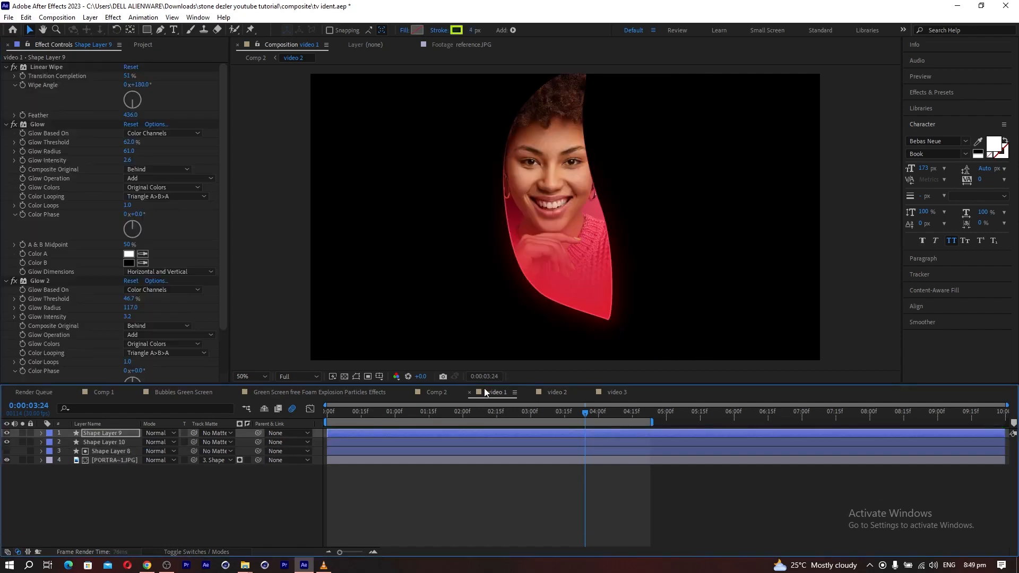
click(36, 125)
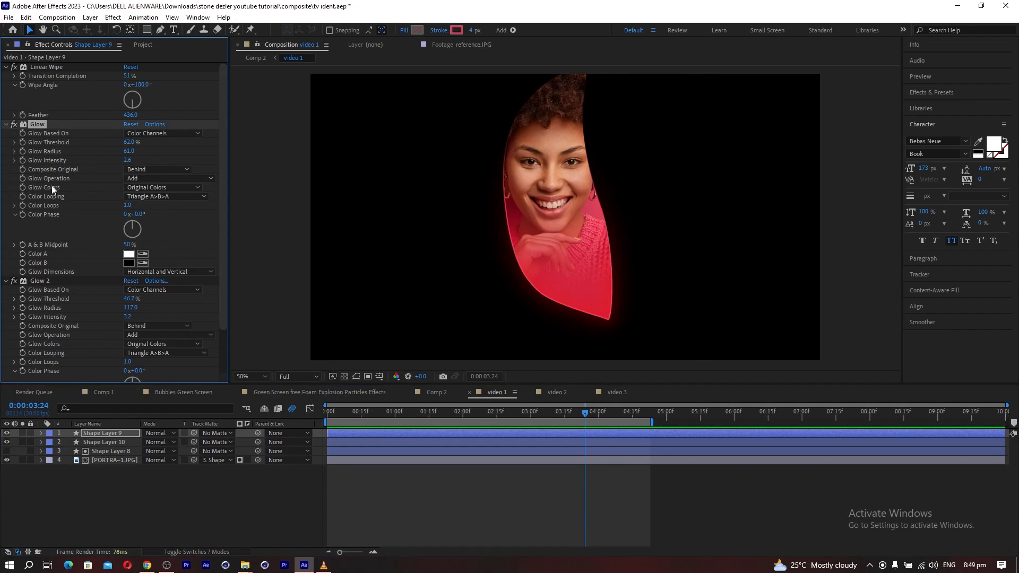
ctrl+click(44, 281)
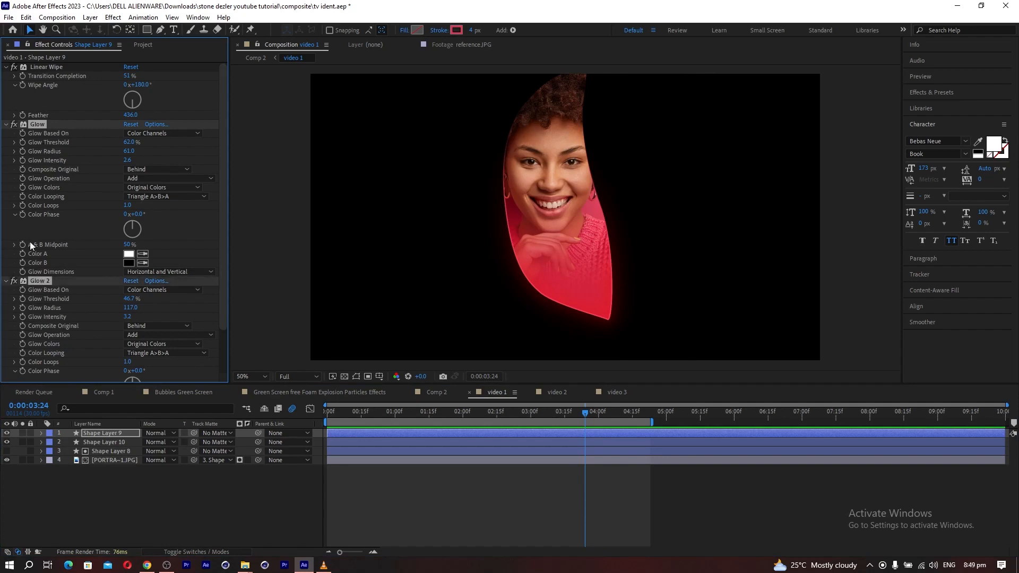
click(7, 124)
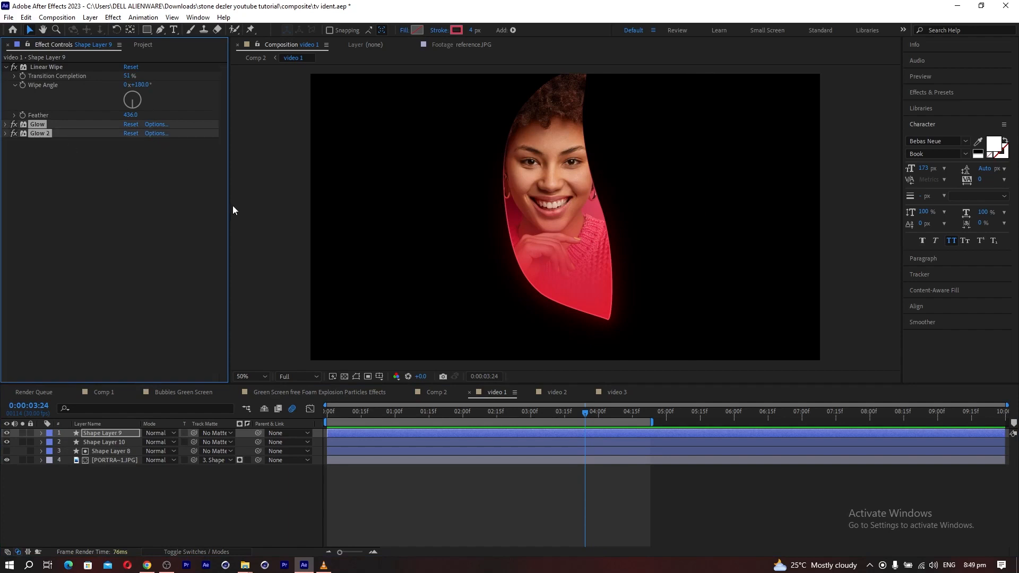
click(550, 391)
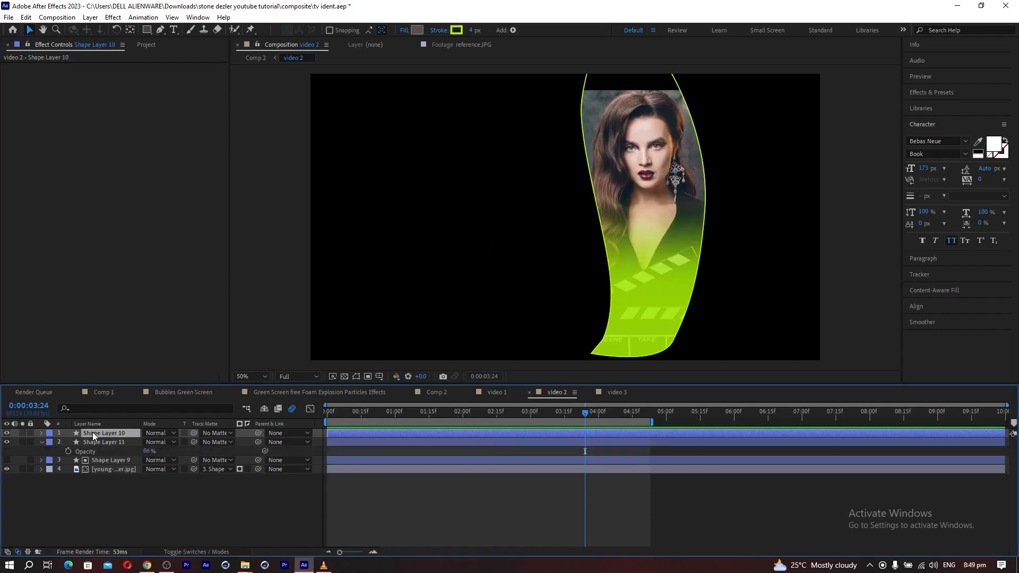
key(ctrl+v)
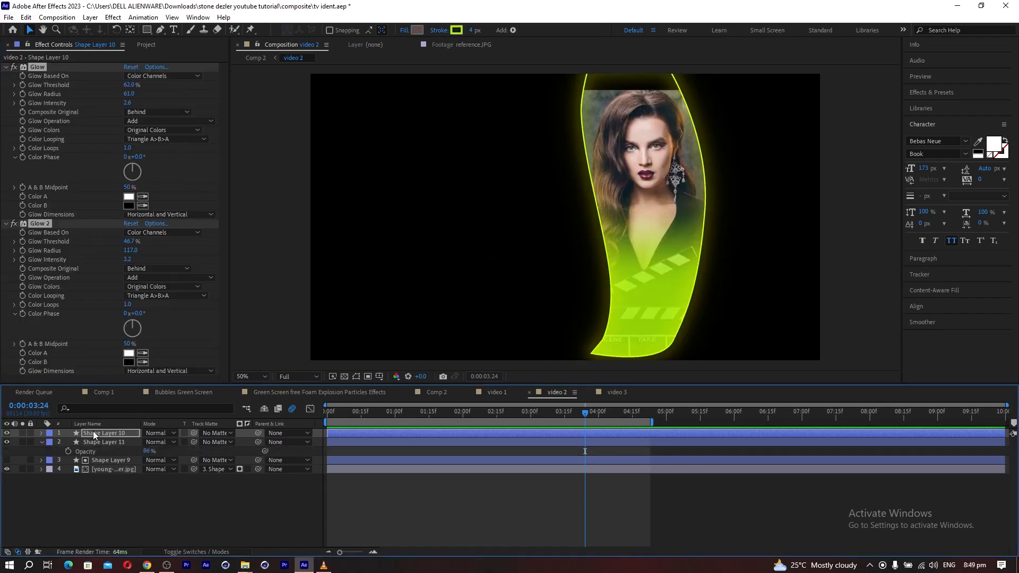
In video 3, make Shape Layer 12 visible and set its fill to none.
click(610, 394)
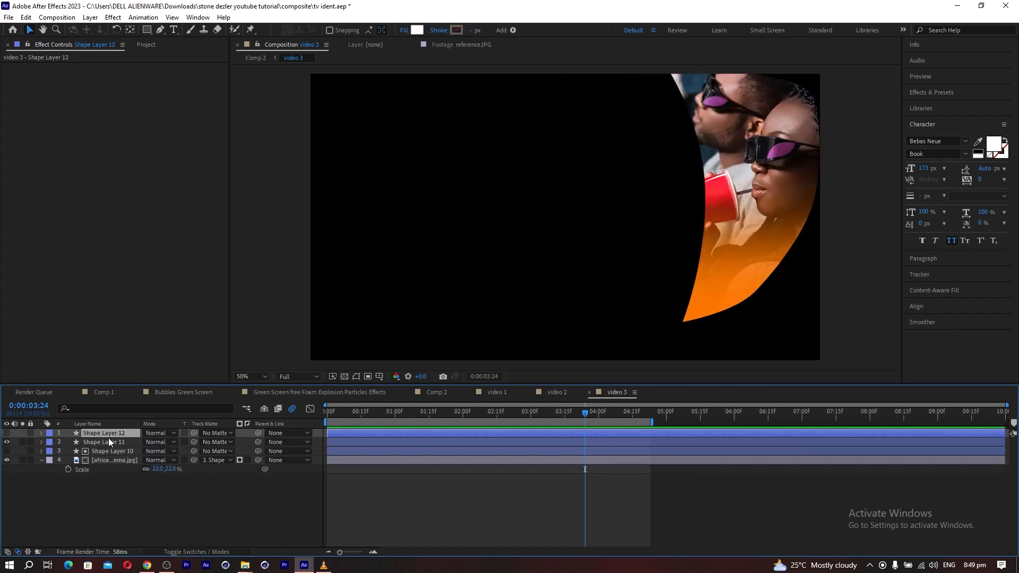
click(6, 433)
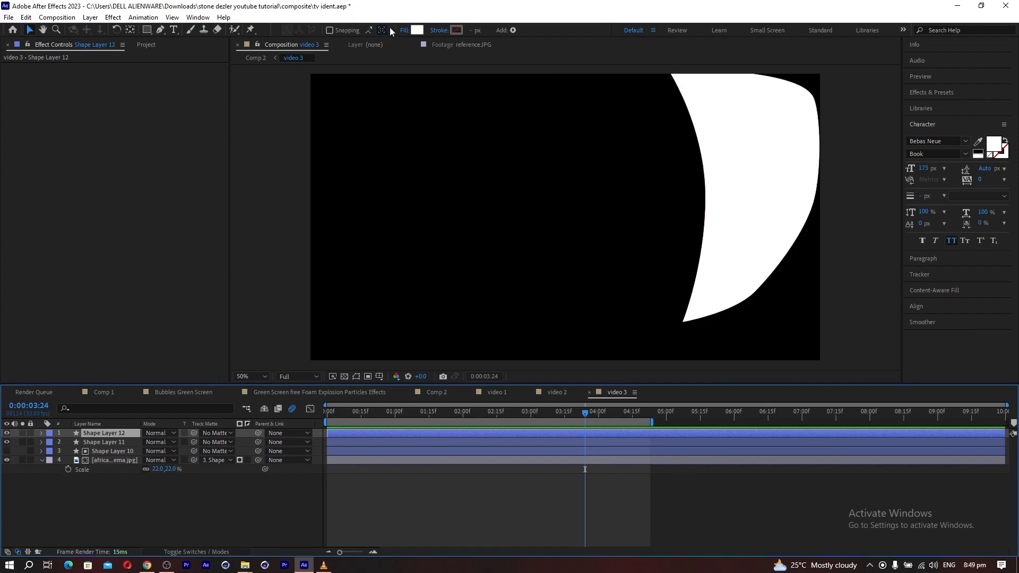
click(404, 30)
click(144, 199)
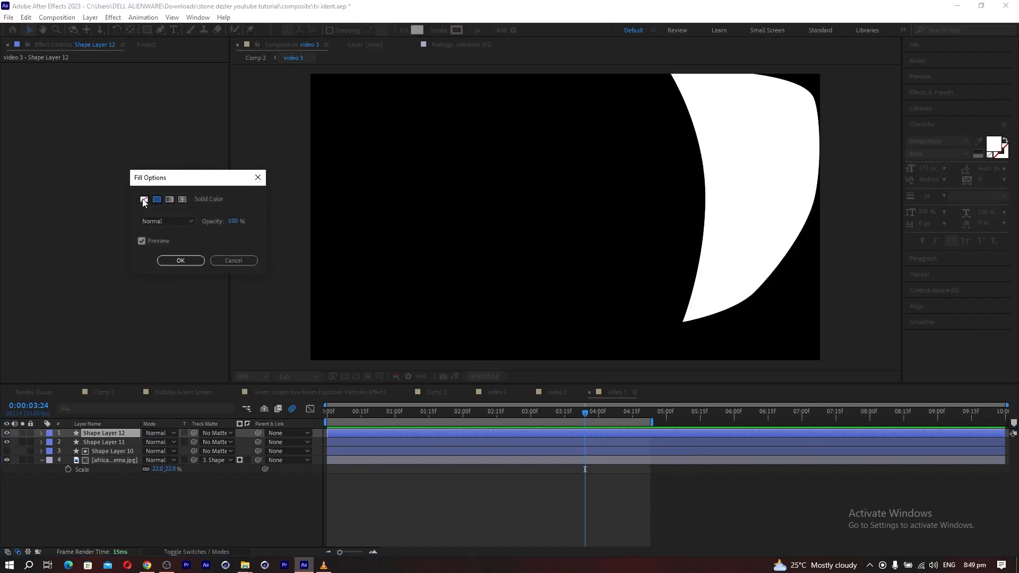
click(180, 260)
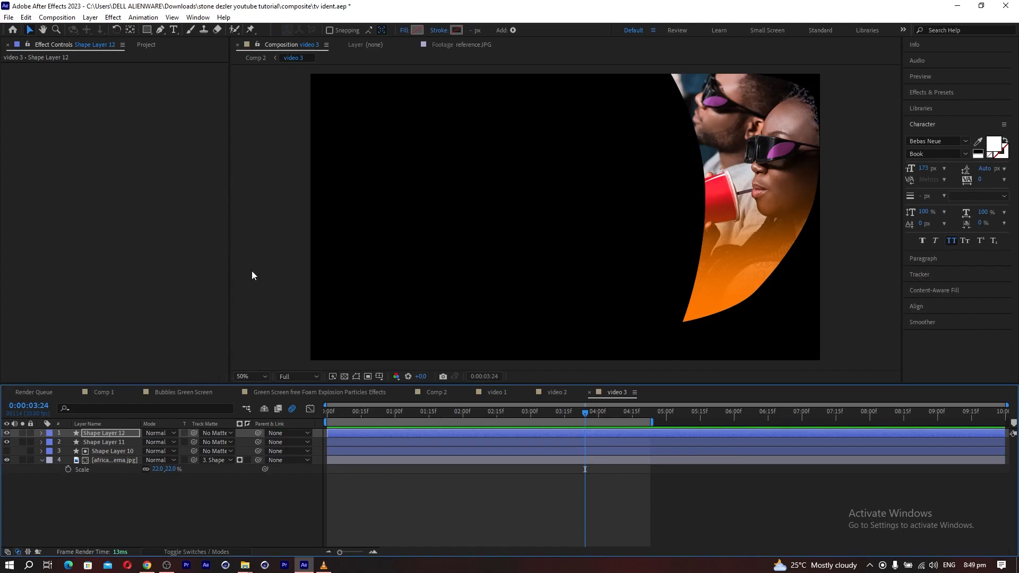
Paste the copied Glow and Glow 2 effects onto Shape Layer 12 and collapse their settings.
click(104, 435)
key(ctrl+v)
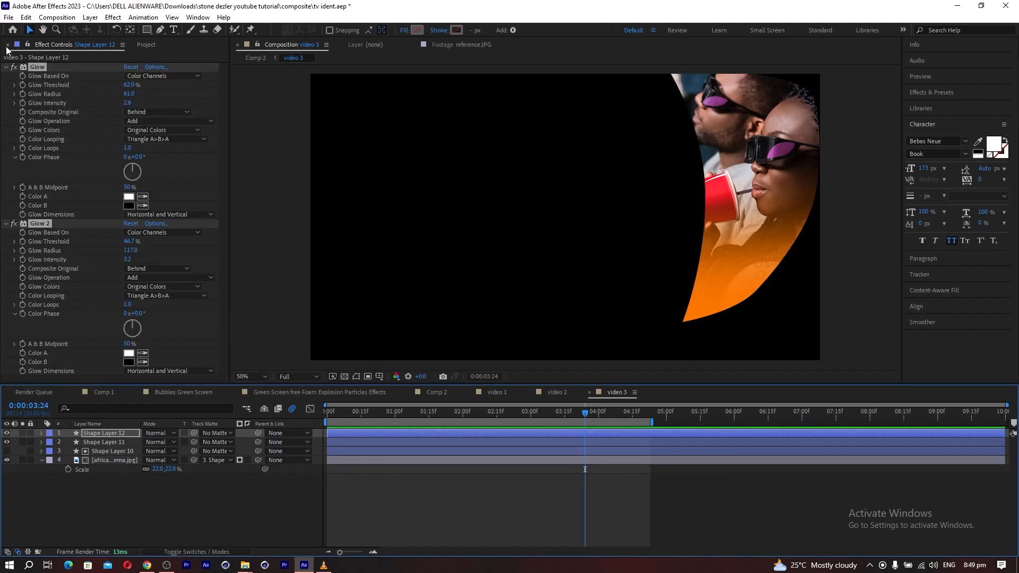
click(6, 66)
click(6, 76)
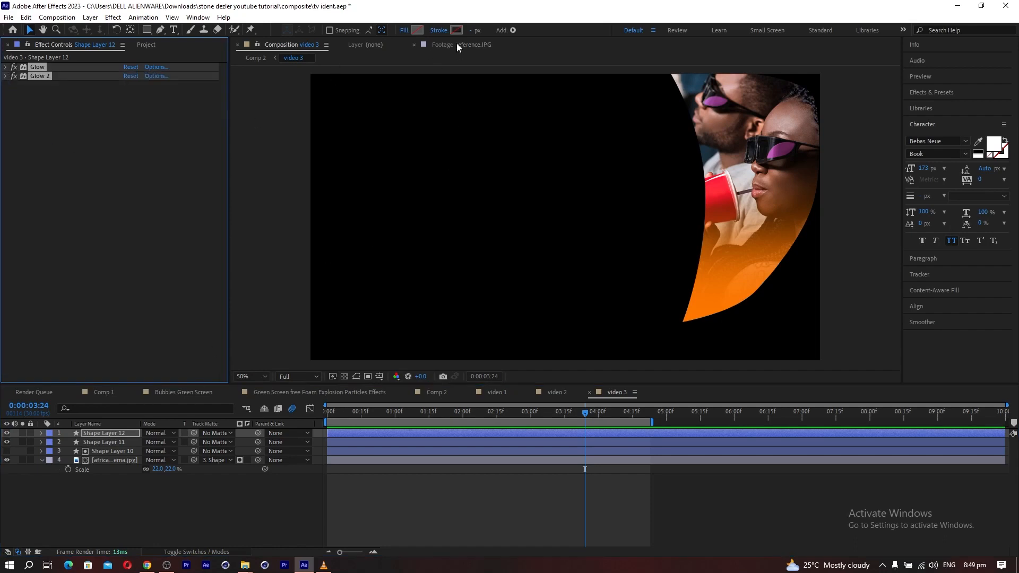
Give Shape Layer 12 a 4 px stroke in orange F57700 sampled from the lower part of the panel.
click(468, 30)
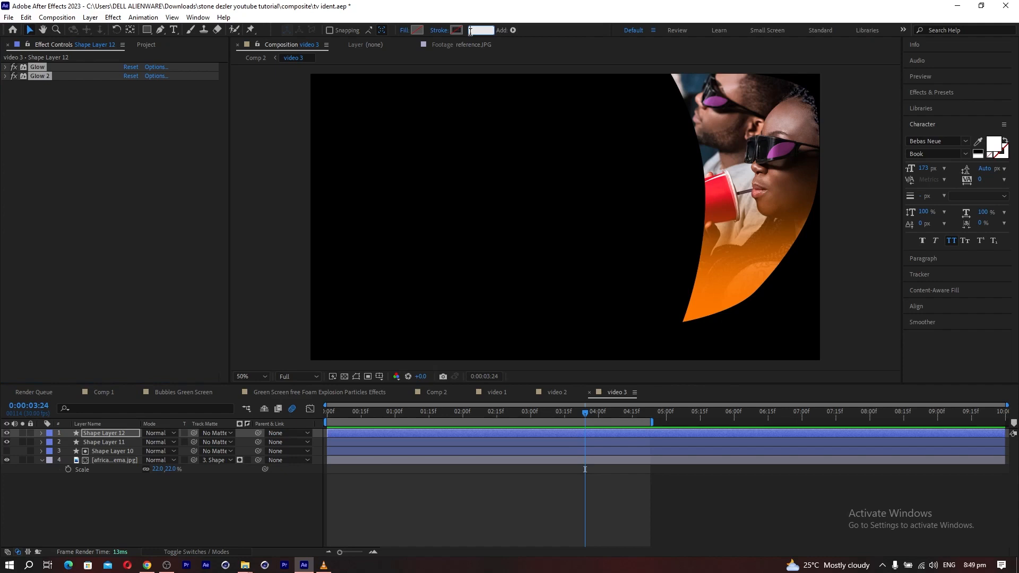
text(4)
key(Return)
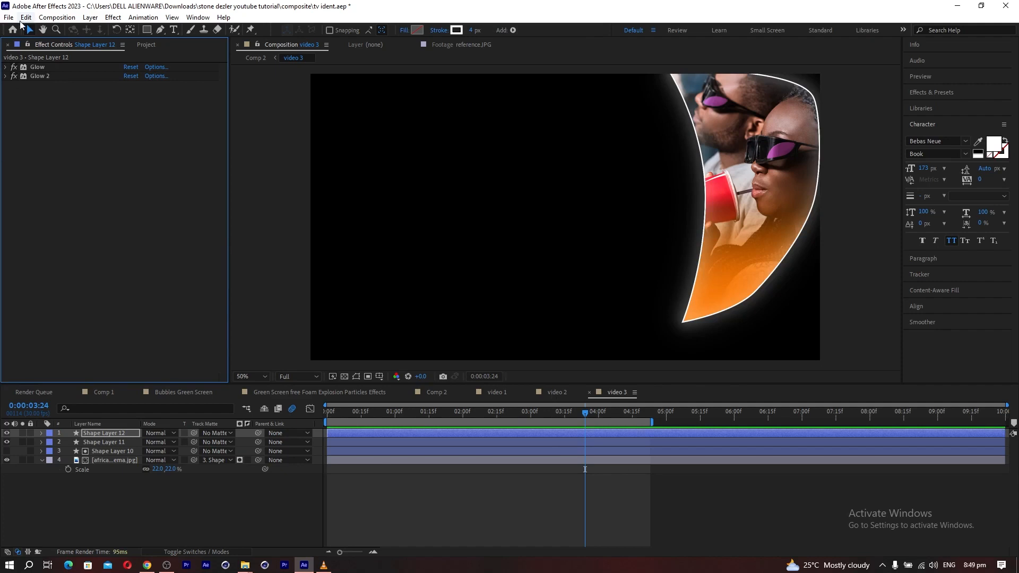
click(456, 30)
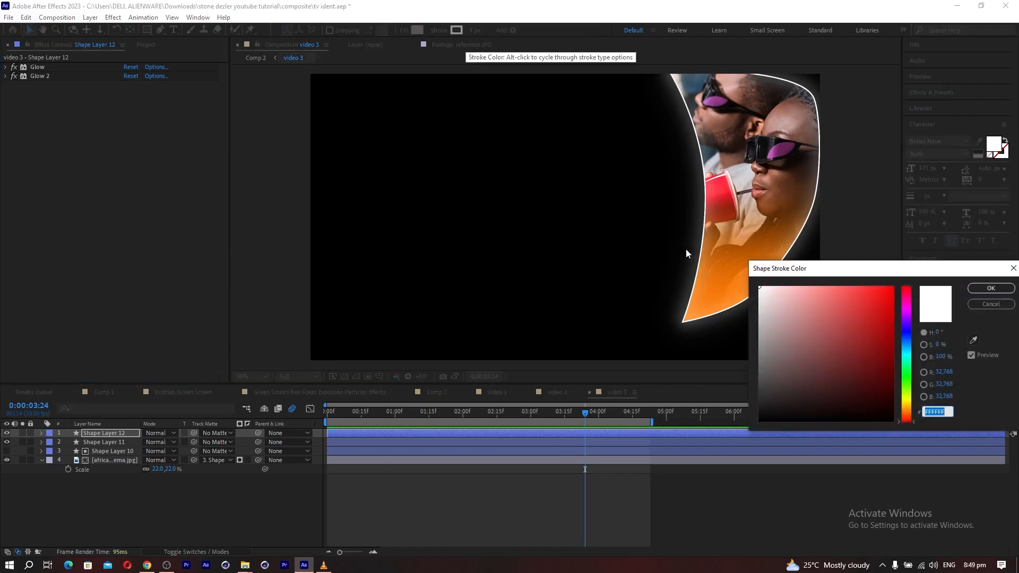
click(969, 341)
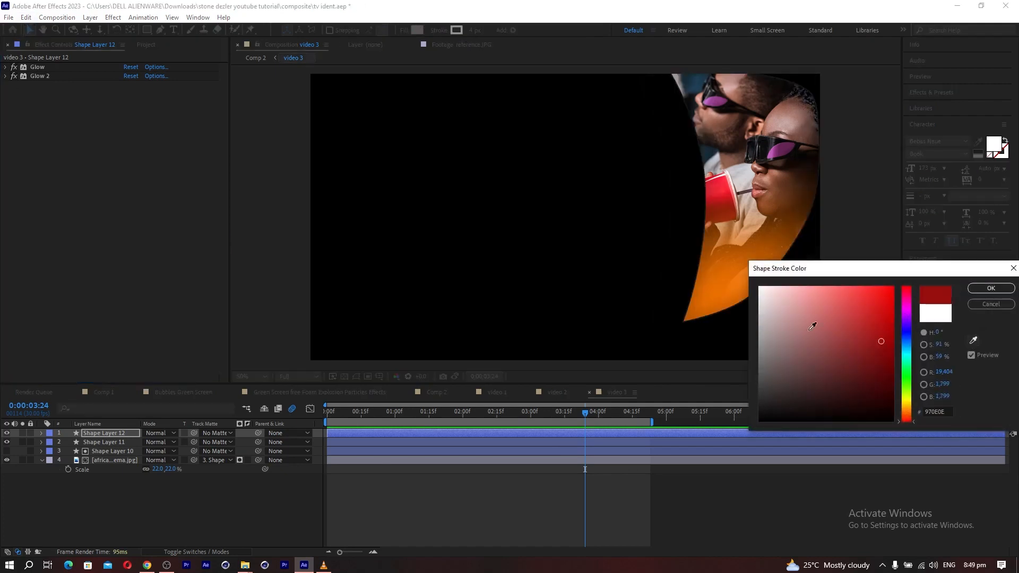
click(718, 293)
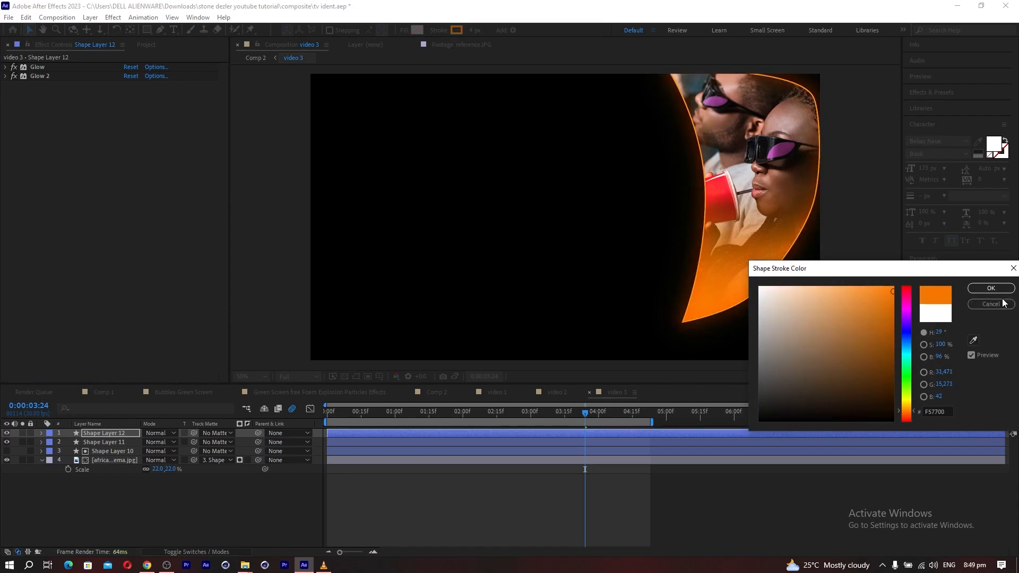
click(990, 288)
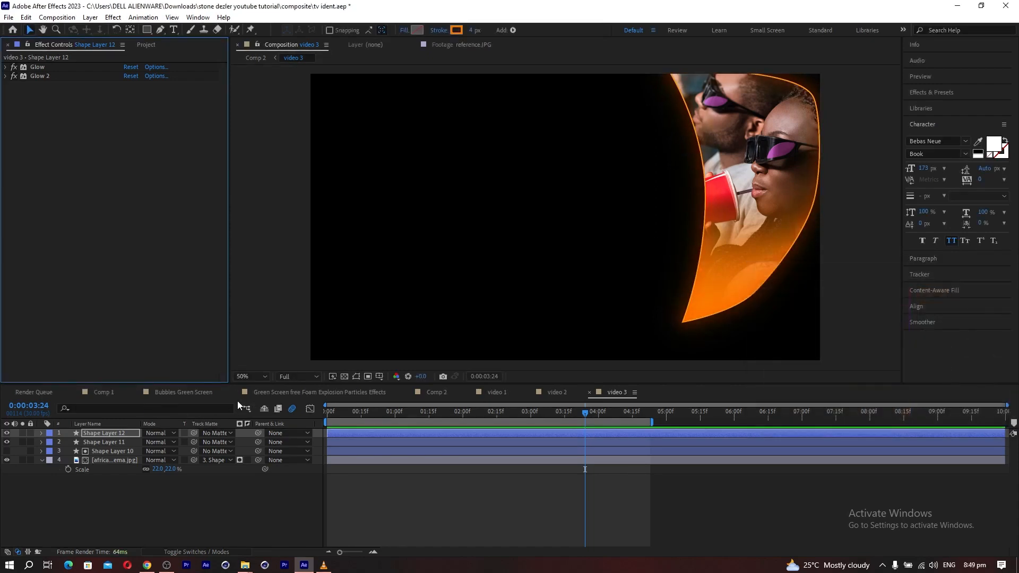
Copy the Linear Wipe from Shape Layer 9 in video 1 onto Shape Layer 10 in video 2, placing it between Glow and Glow 2.
click(554, 393)
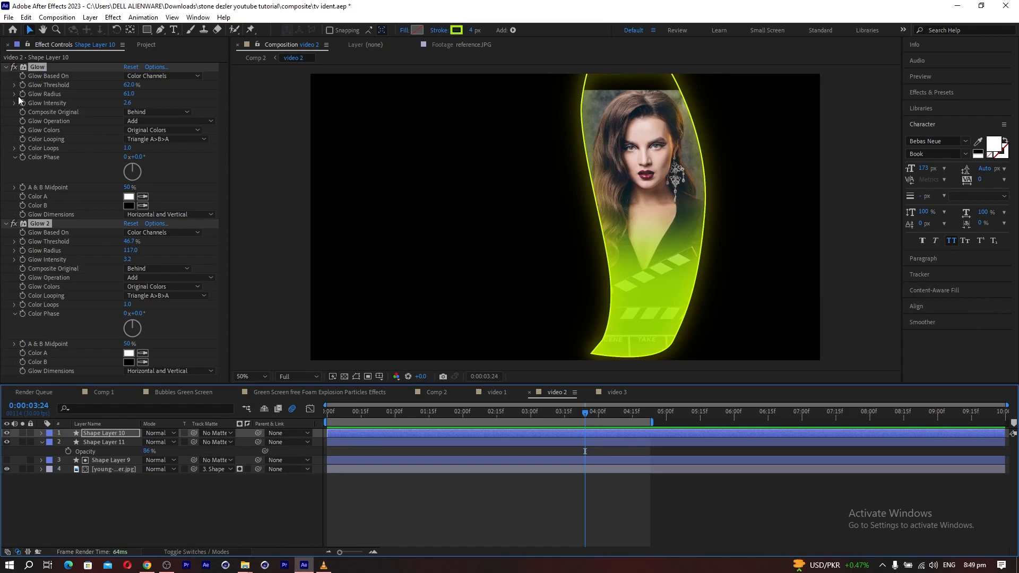
ctrl+click(6, 68)
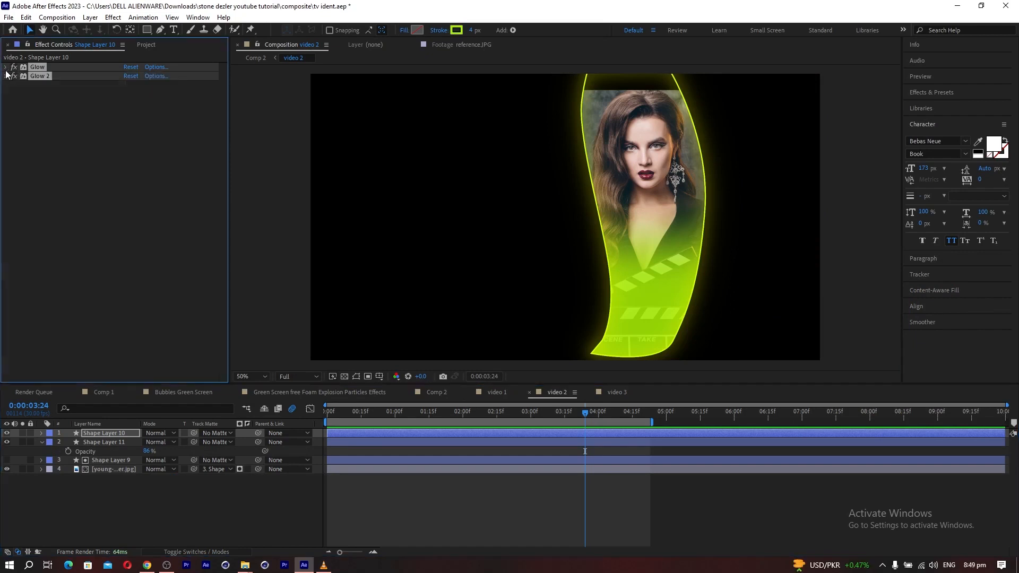
click(497, 392)
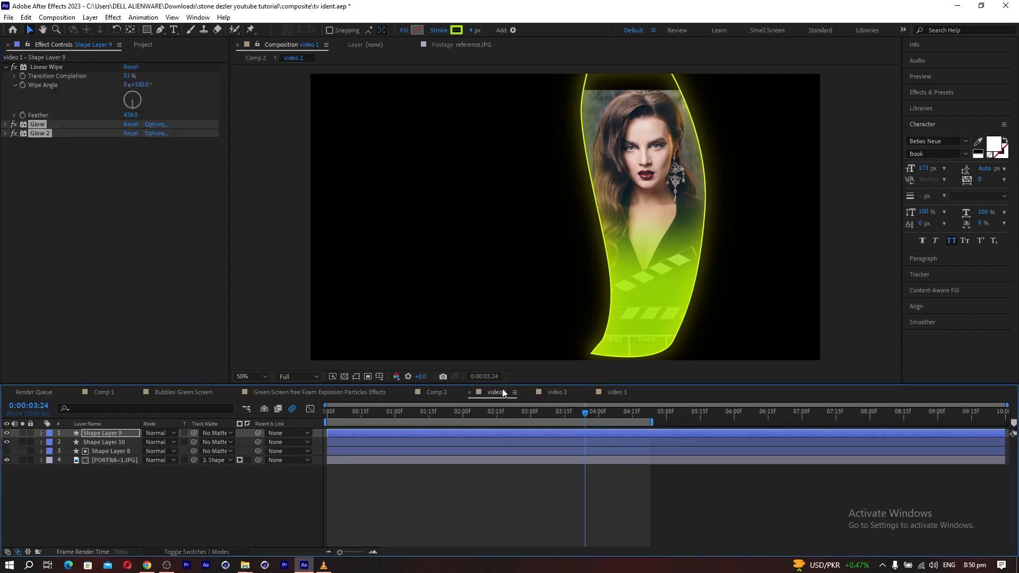
click(51, 69)
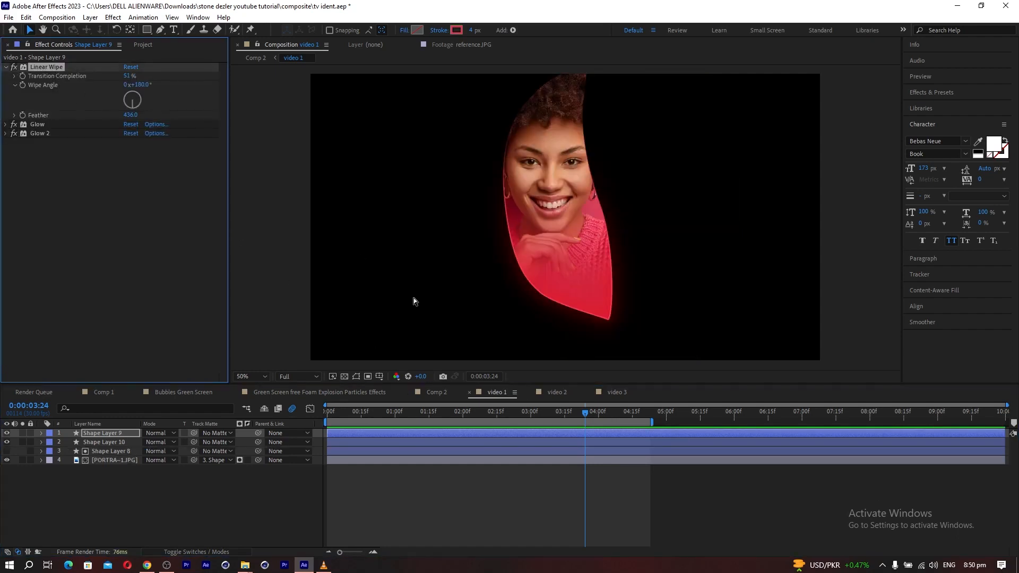
click(557, 393)
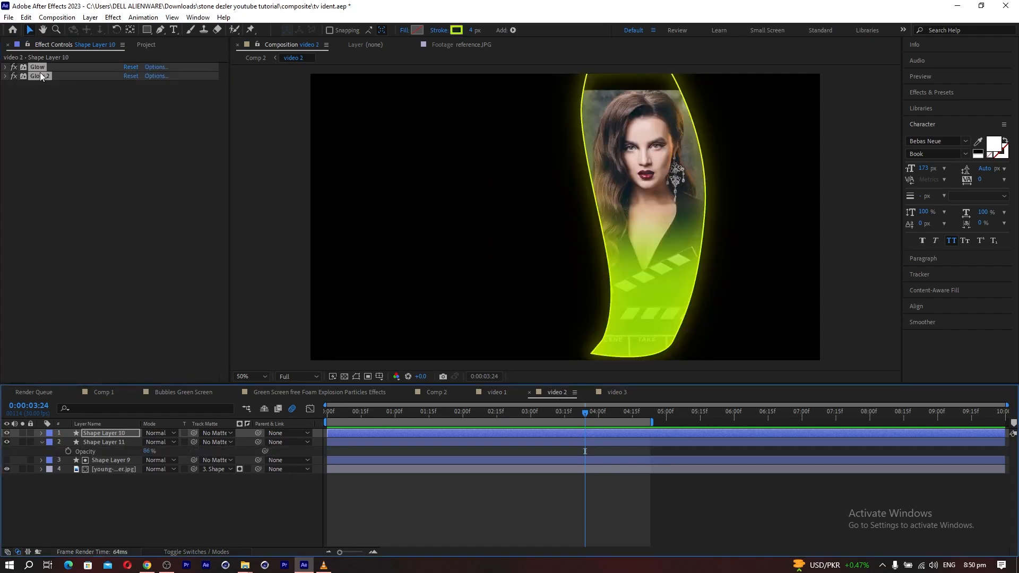
click(78, 171)
key(ctrl+v)
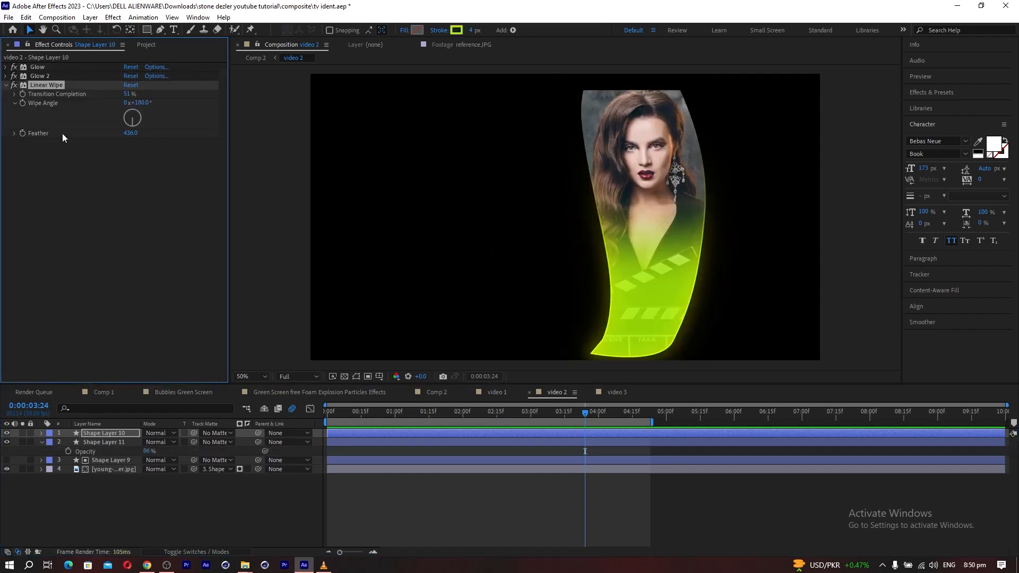
drag(44, 85, 40, 68)
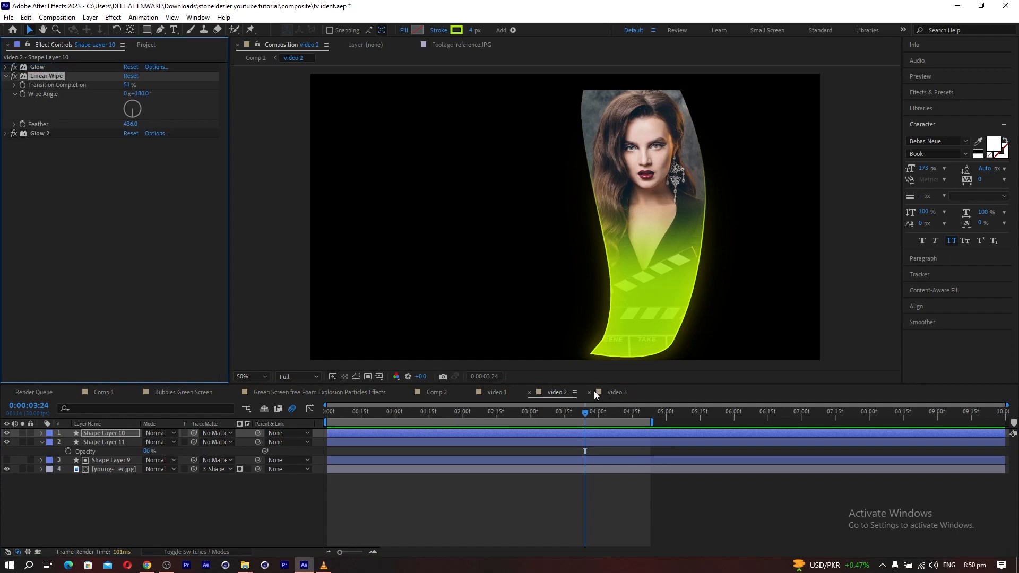
Paste the Linear Wipe onto Shape Layer 12 in video 3 and order it above both Glow effects.
click(616, 392)
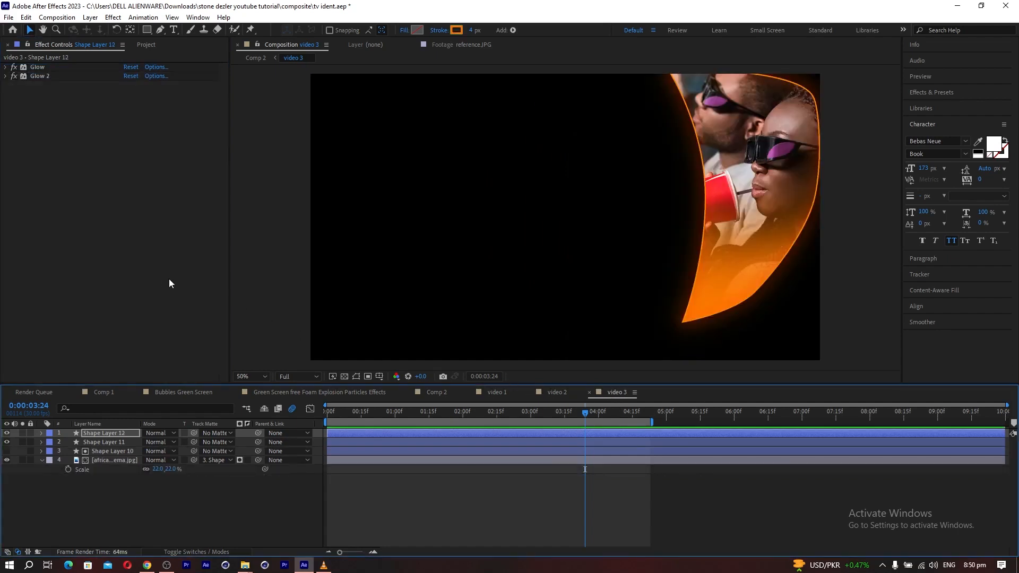
key(ctrl+v)
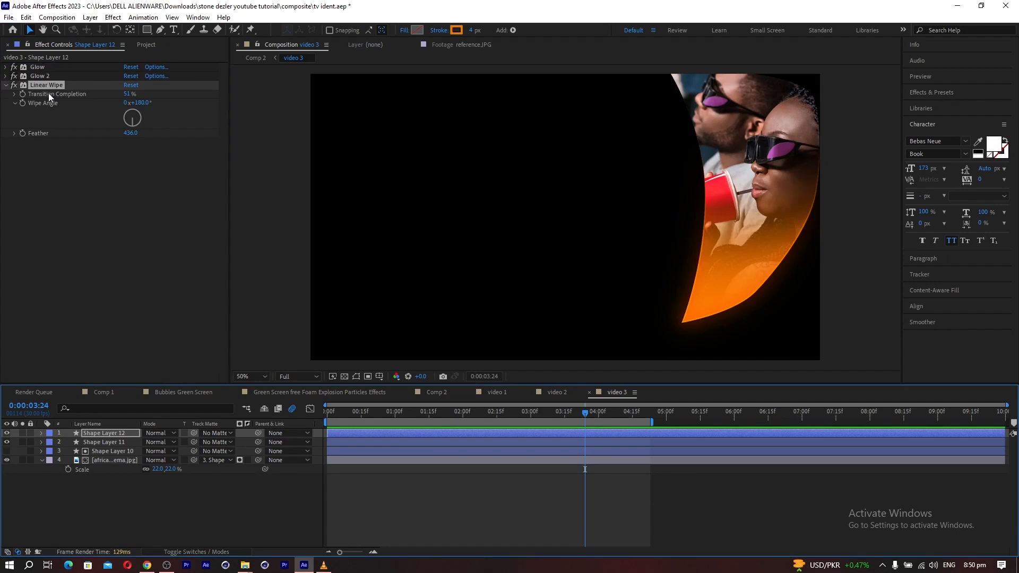
drag(49, 87, 40, 68)
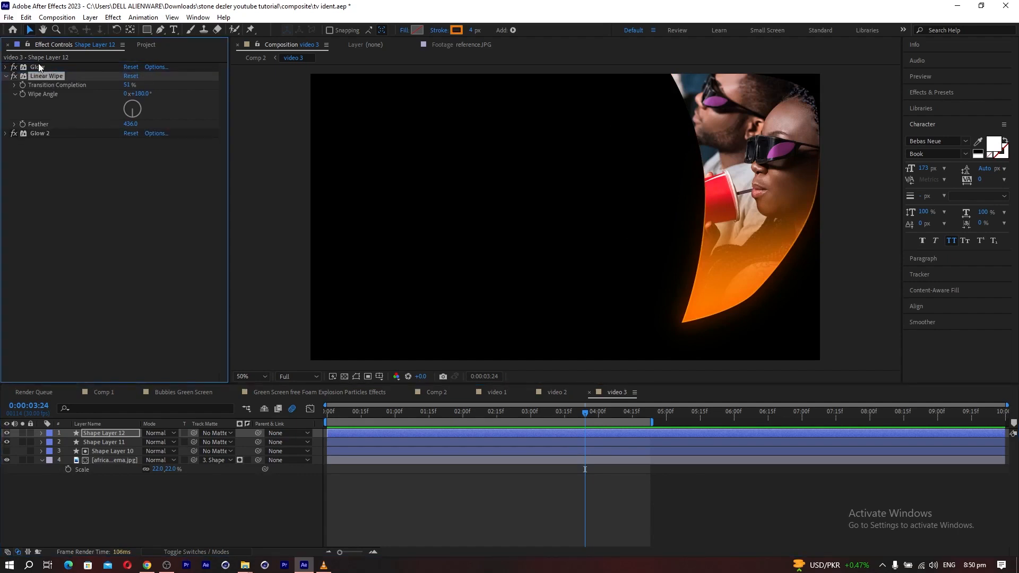
click(37, 64)
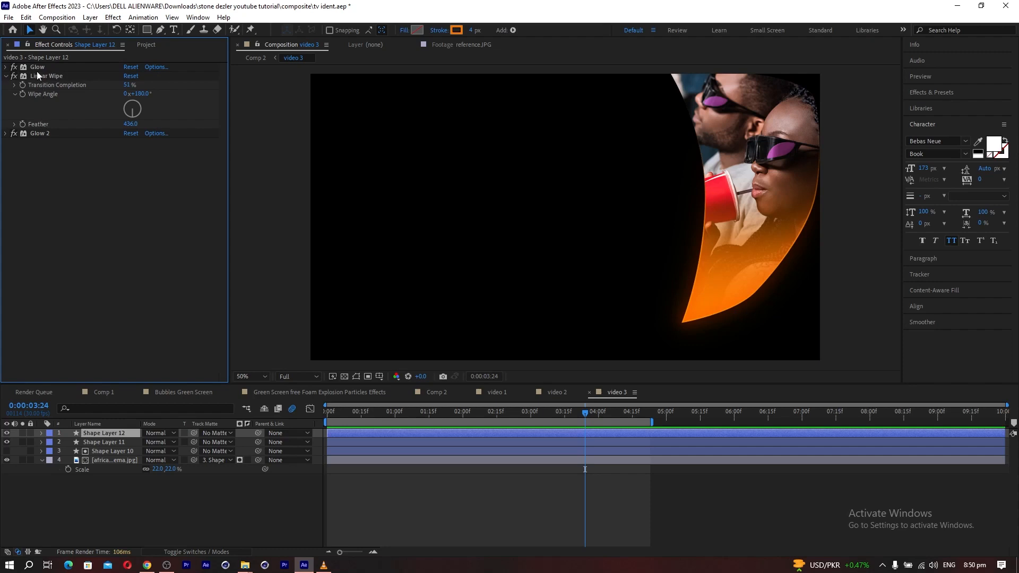
drag(34, 68, 44, 128)
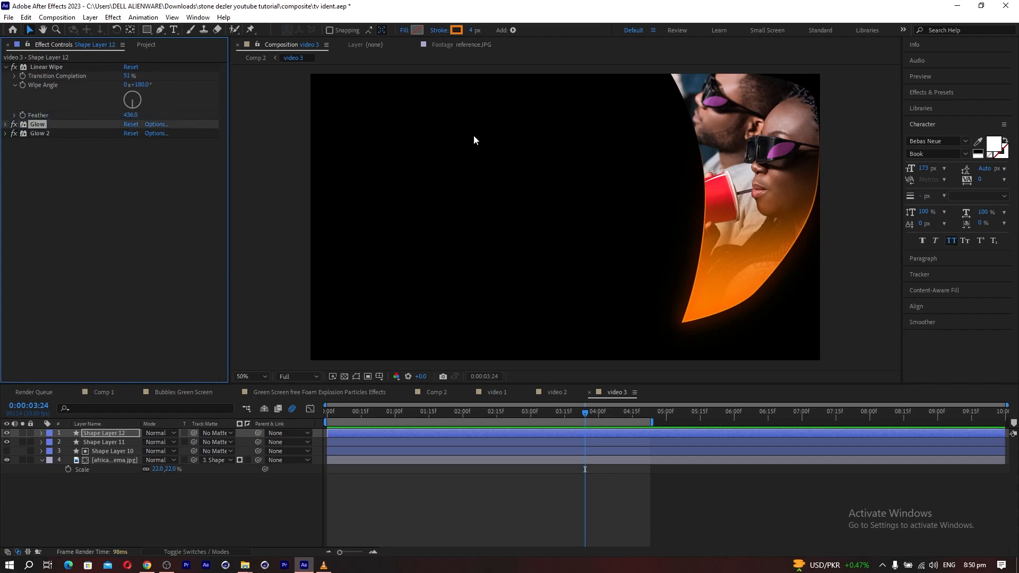
Review the panels in Comp 2, and change the fill of Shape Layer 11 in video 2 to blue.
click(443, 392)
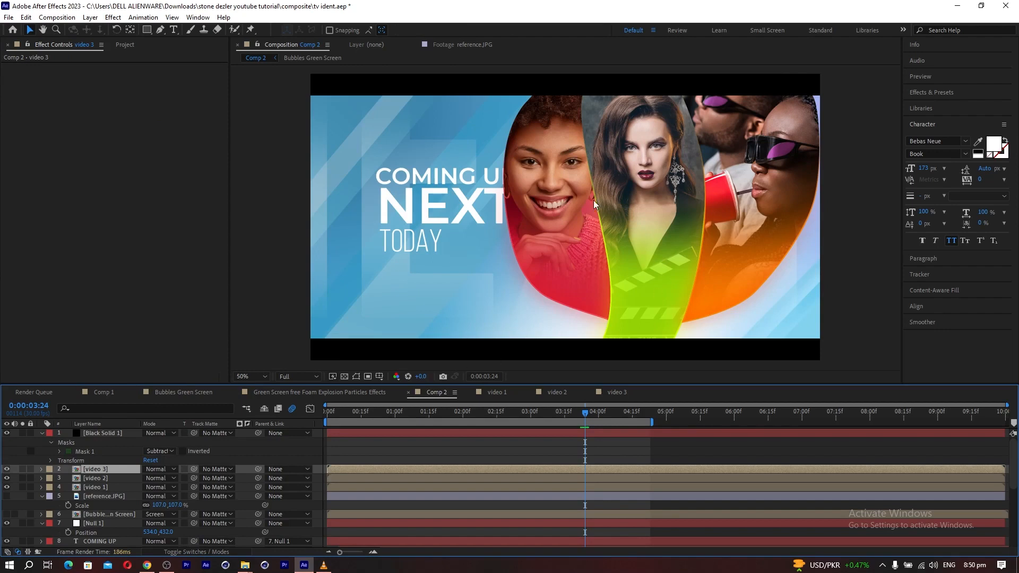
click(556, 392)
click(104, 442)
click(417, 30)
drag(903, 390, 899, 343)
click(989, 288)
Change the stroke of Shape Layer 10 in video 2 to blue sampled from the lower part of the panel.
click(104, 433)
click(456, 31)
click(973, 343)
click(645, 297)
click(990, 288)
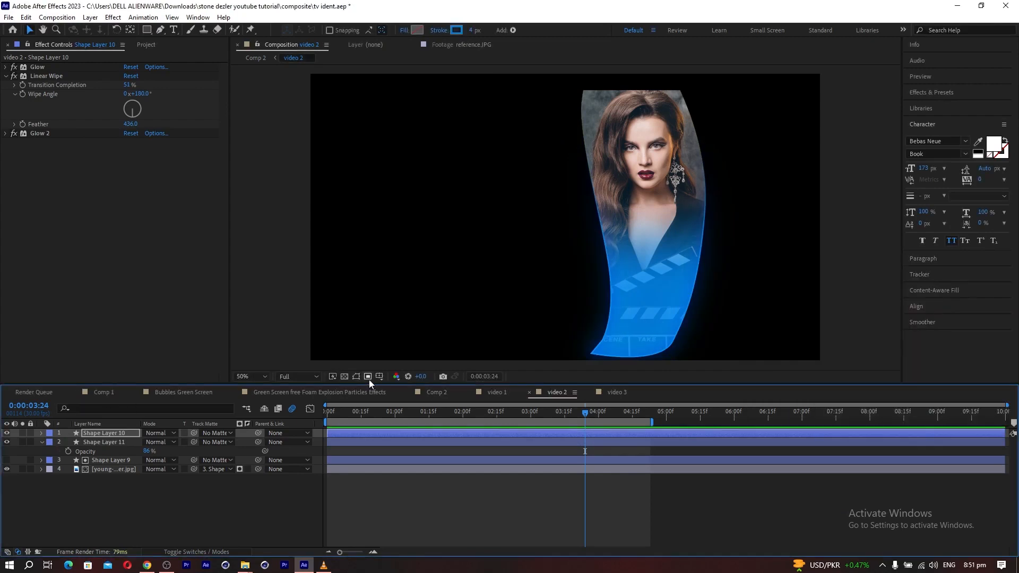
In Comp 2, make reference.JPG visible and move it to the top of the layer stack.
click(437, 393)
click(699, 368)
click(7, 496)
drag(91, 495, 79, 432)
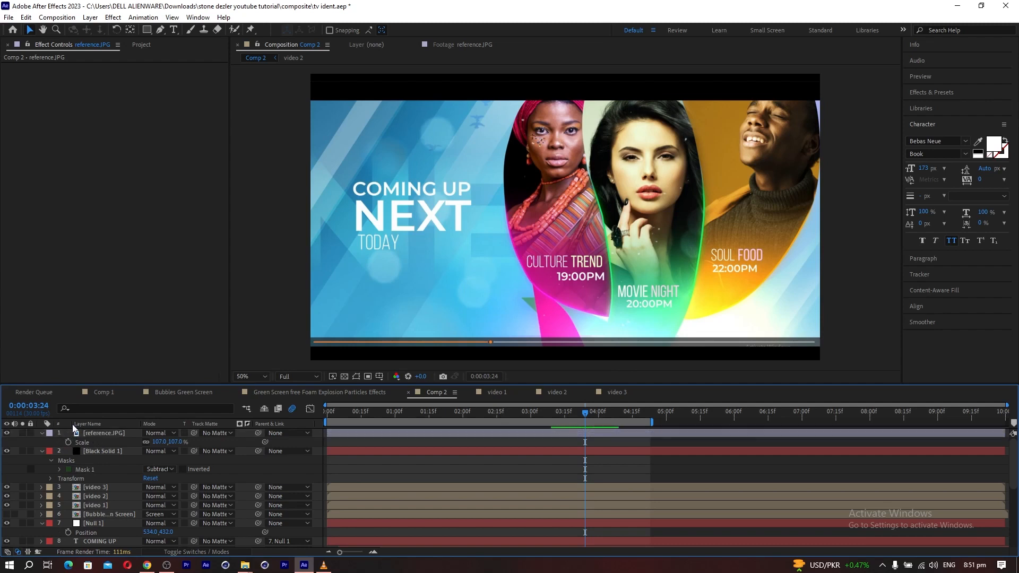
Draw a tapering ribbon shape with the Pen tool over the reference's pink tail below the first panel, and hide its layer.
click(162, 30)
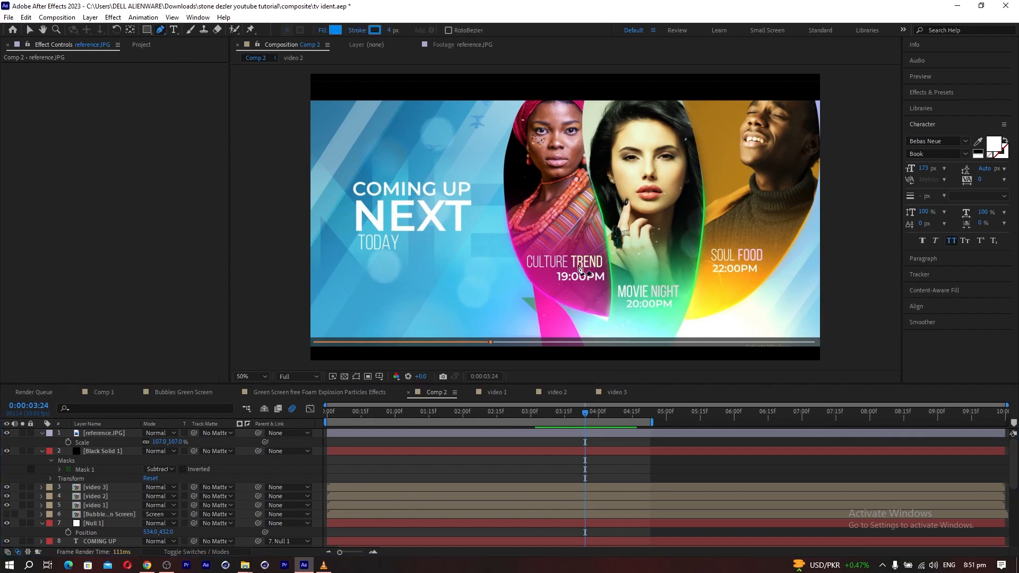
click(531, 280)
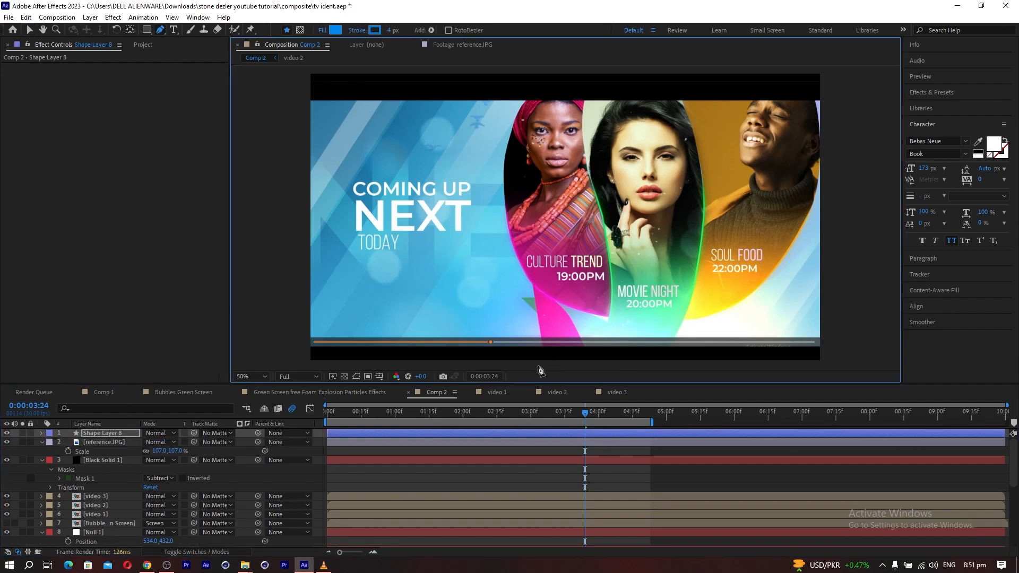
key(ctrl+z)
click(532, 281)
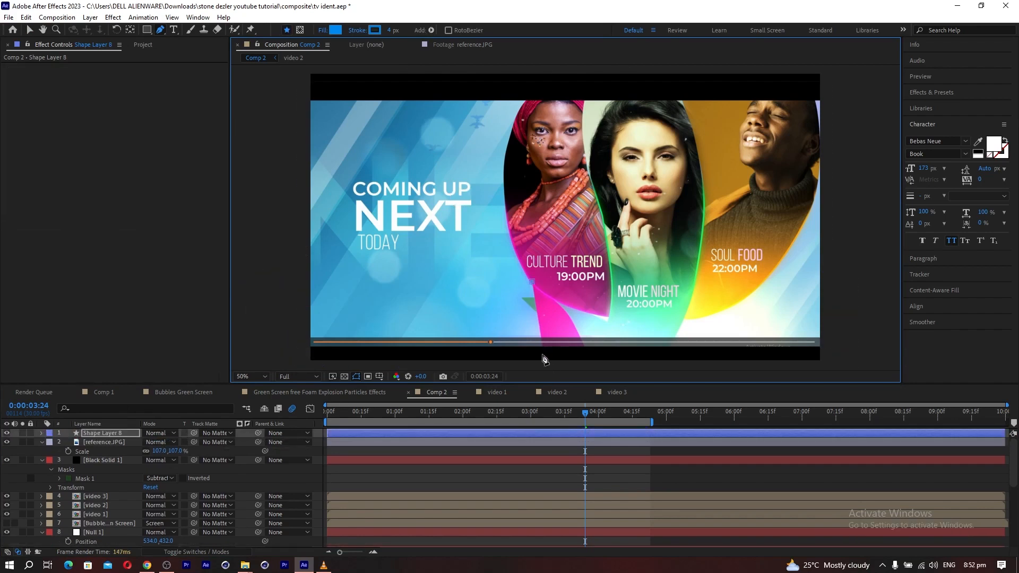
click(545, 365)
click(591, 365)
drag(532, 281, 529, 275)
click(110, 436)
click(110, 436)
click(7, 433)
ctrl+click(92, 436)
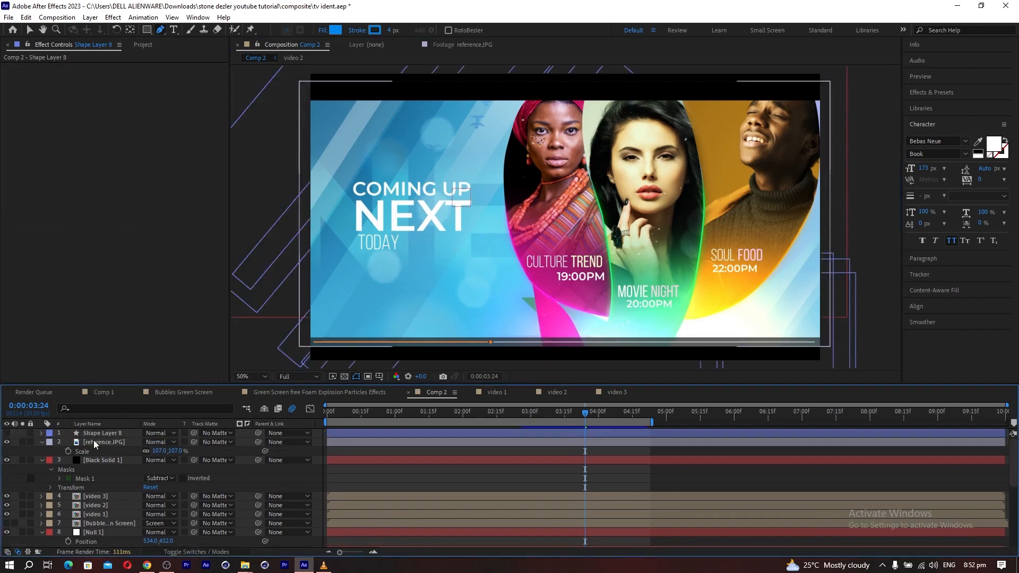
Draw a second curved ribbon shape with the Pen tool, running from the green tip below the first panel to the lower edge.
click(521, 297)
click(577, 363)
click(627, 360)
drag(521, 297, 508, 295)
key(ctrl+z)
key(ctrl+z)
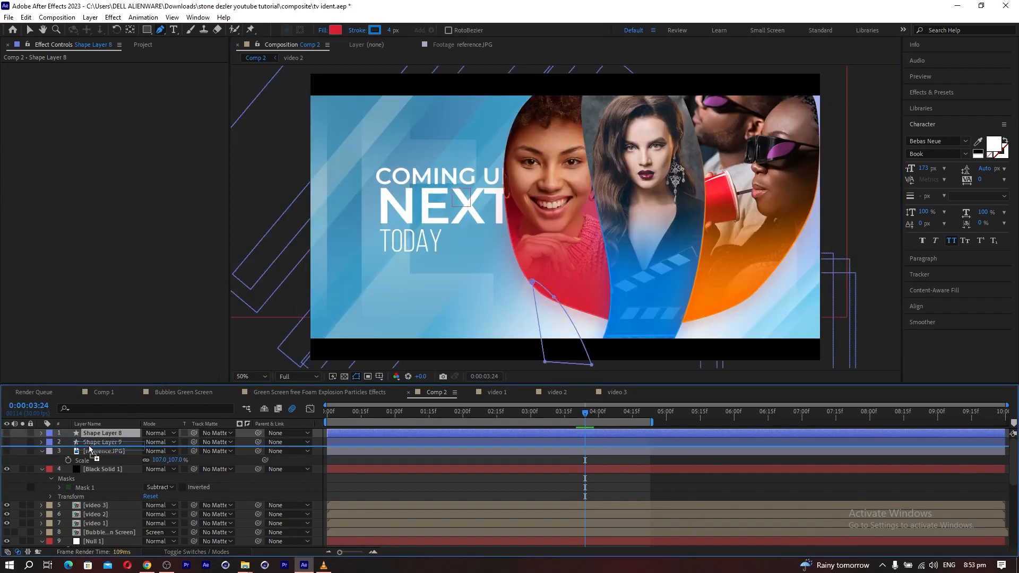
Fill Shape Layer 8 with red D5243A sampled from the lower part of the first panel.
click(89, 445)
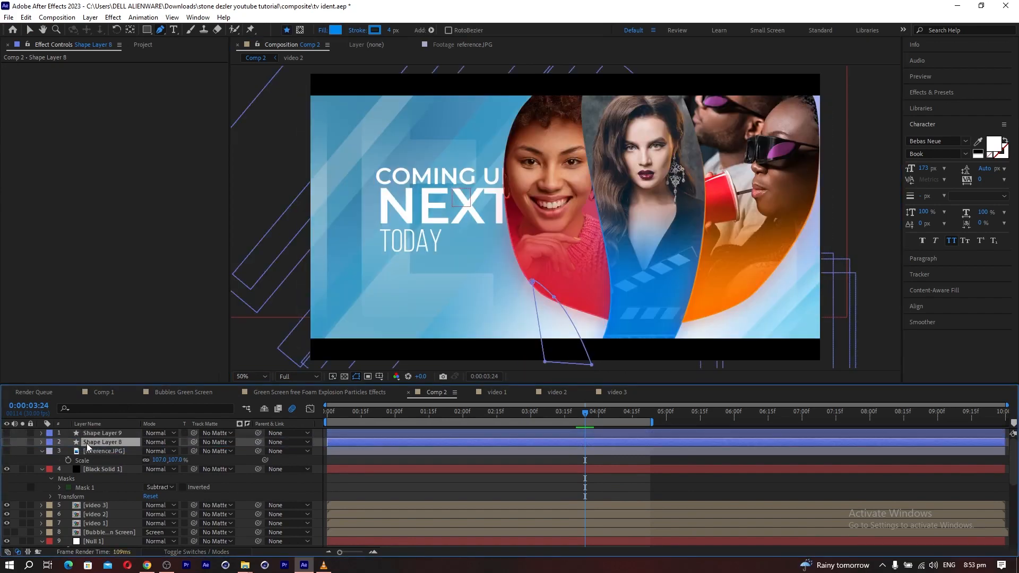
click(326, 30)
click(227, 263)
click(337, 31)
click(977, 339)
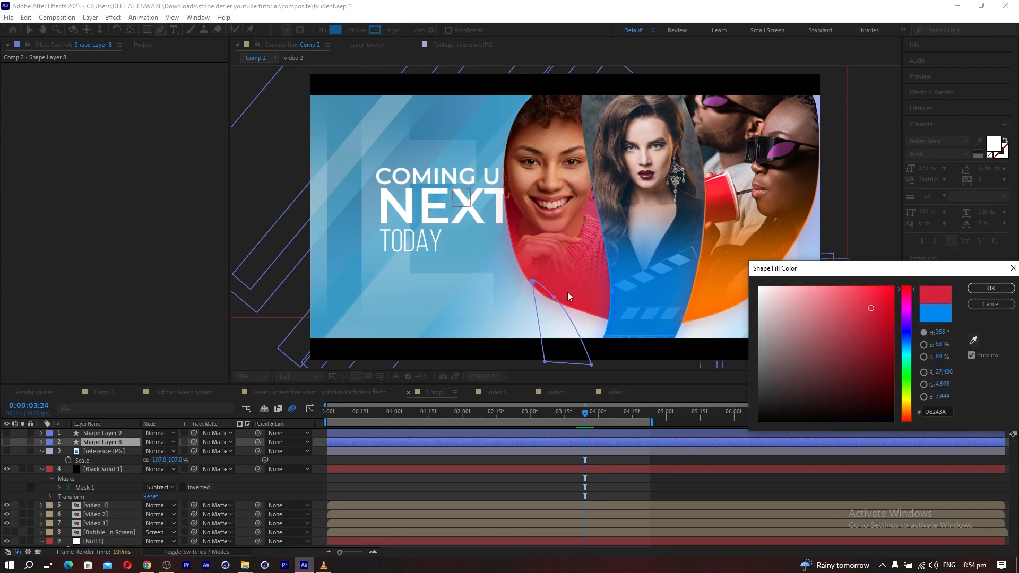
click(567, 293)
click(990, 288)
Move Shape Layer 9 below Shape Layer 8, fill it with a sampled light blue, and hide reference.JPG.
drag(101, 433, 118, 448)
click(7, 451)
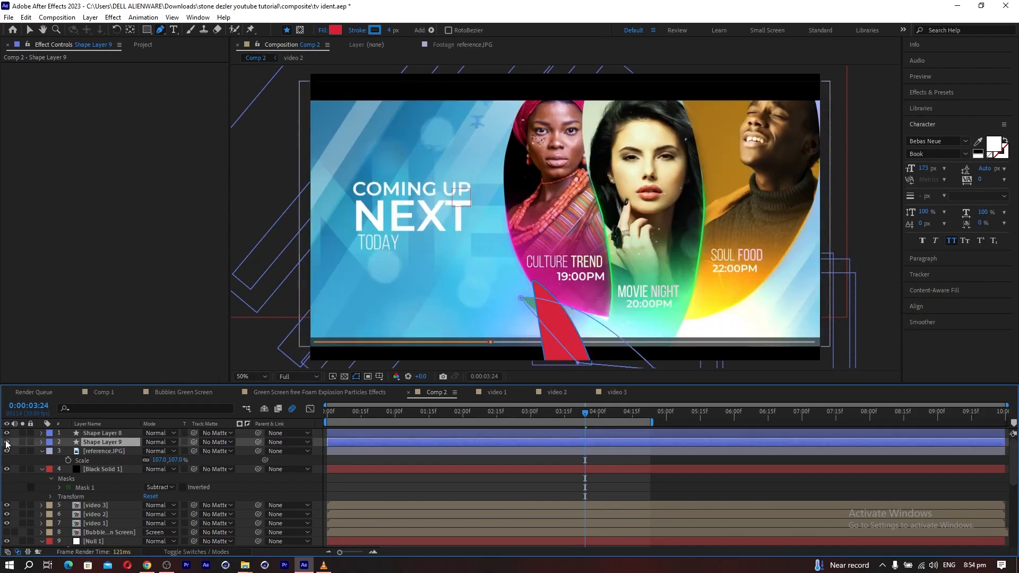
click(335, 30)
click(974, 341)
click(491, 265)
click(990, 288)
click(6, 451)
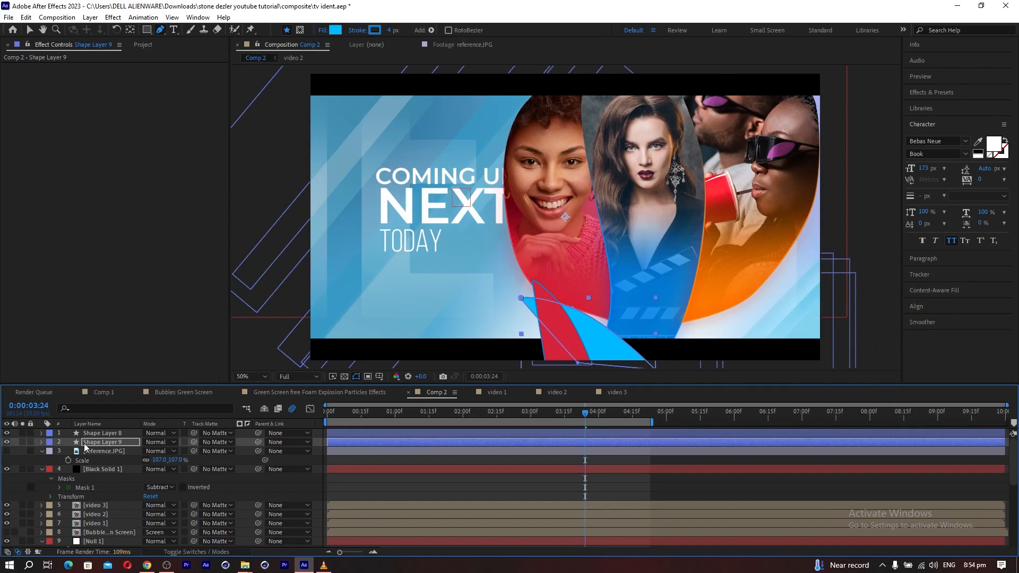
Set the stroke width of Shape Layer 9 and Shape Layer 8 to 0 px.
click(93, 444)
drag(388, 31, 256, 44)
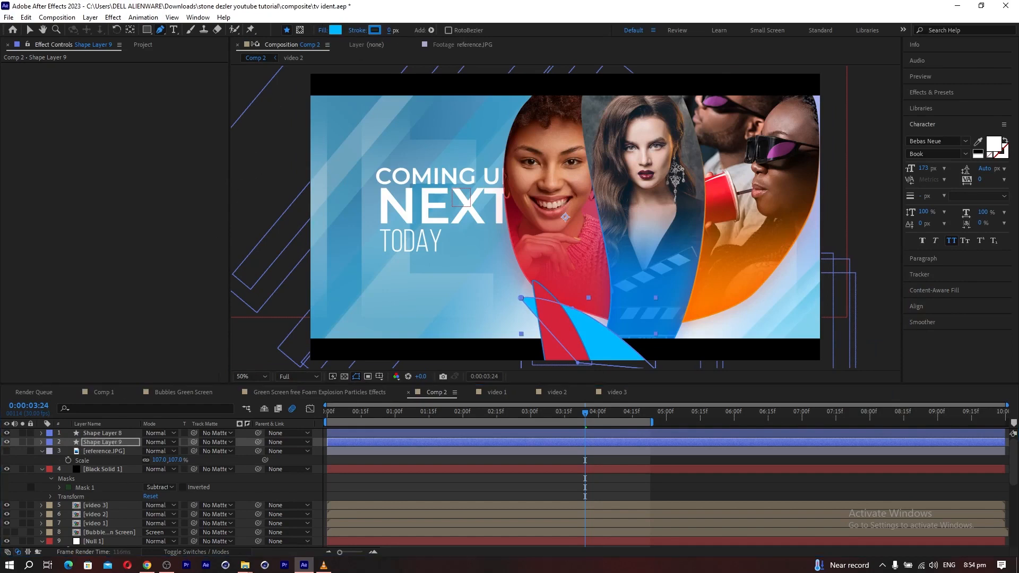
click(94, 433)
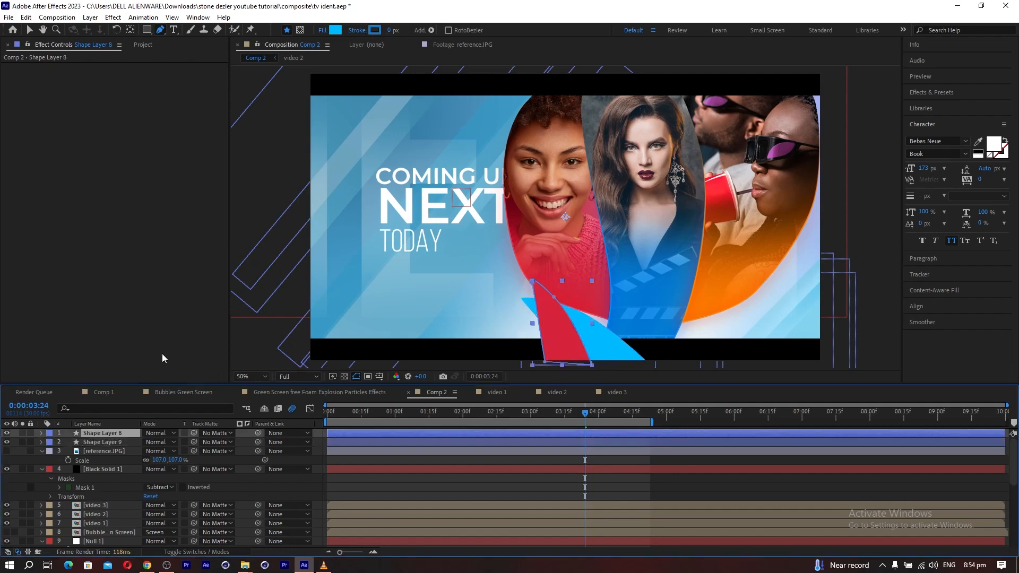
drag(392, 32, 381, 31)
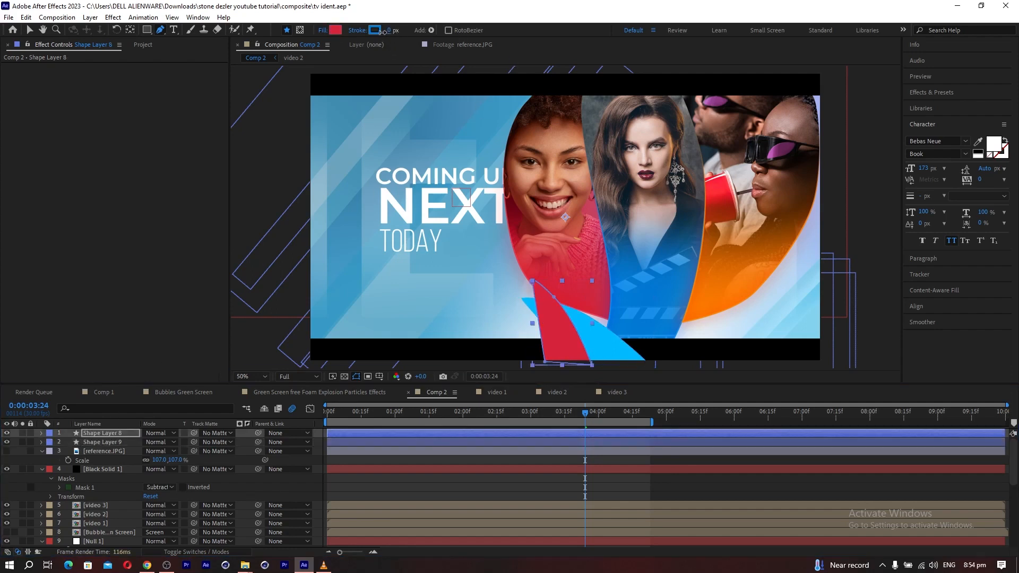
Set the stroke of Shape Layer 8 and Shape Layer 9 to none.
click(355, 31)
click(144, 200)
click(180, 260)
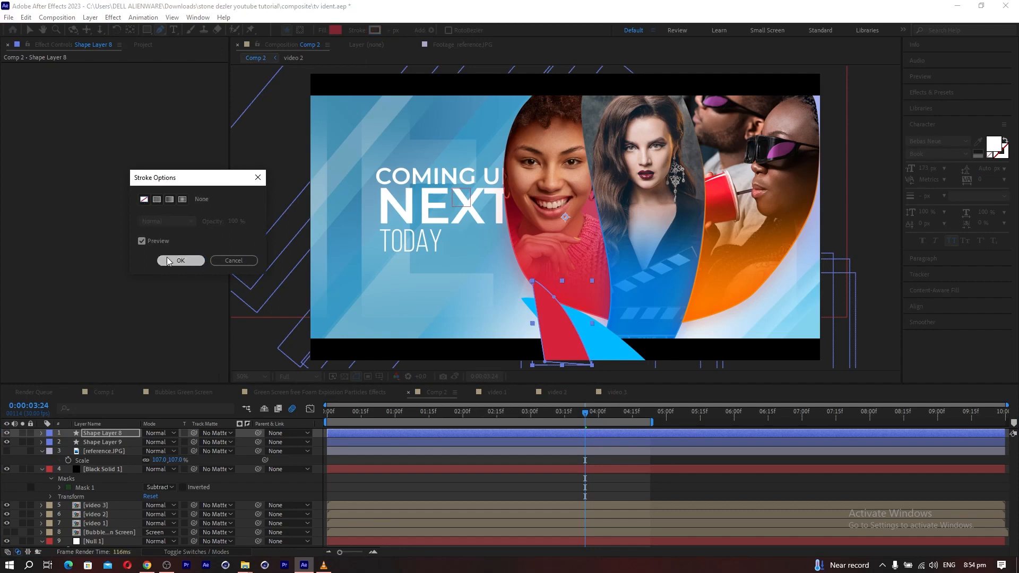
click(102, 442)
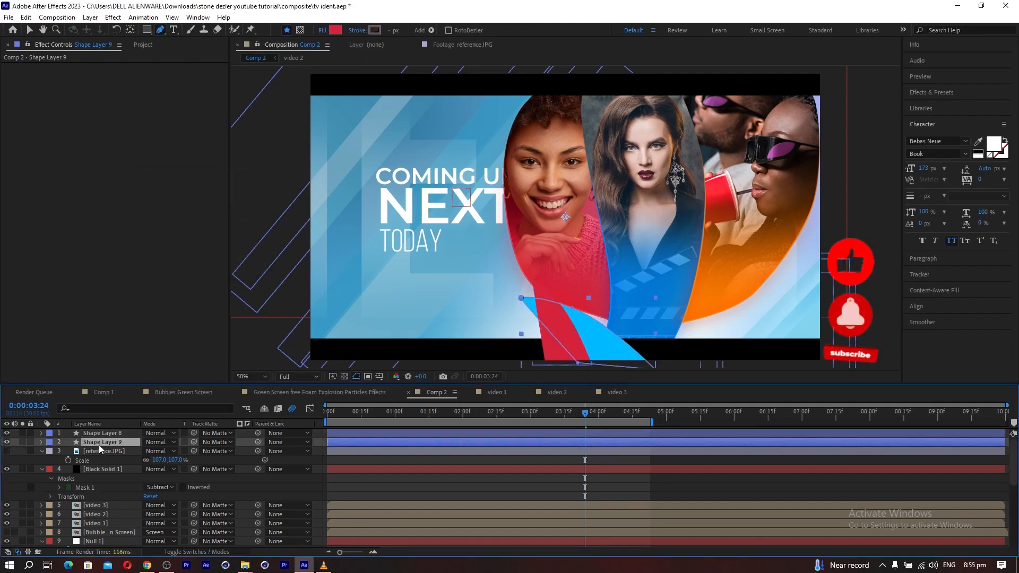
click(367, 30)
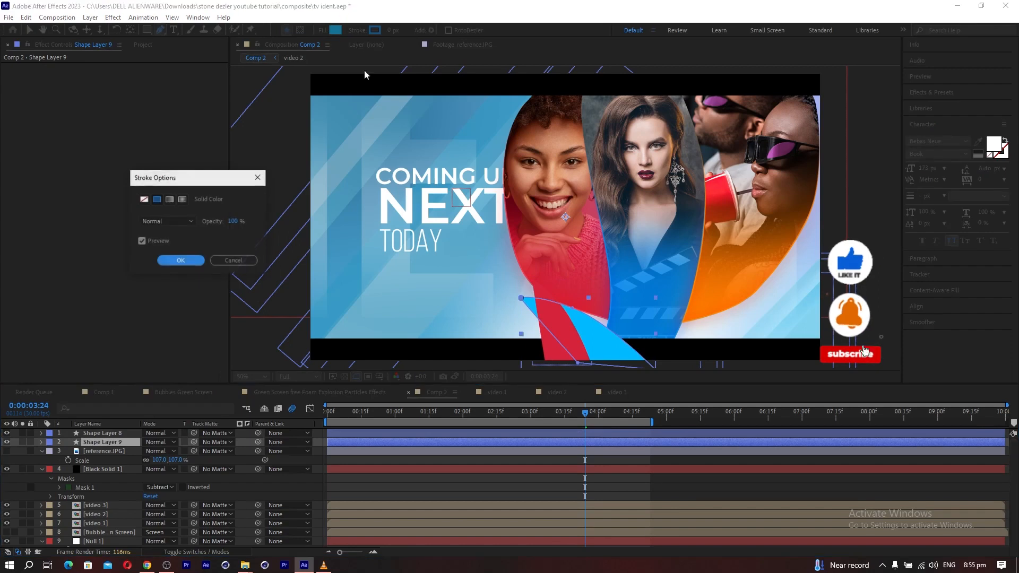
click(144, 199)
click(169, 260)
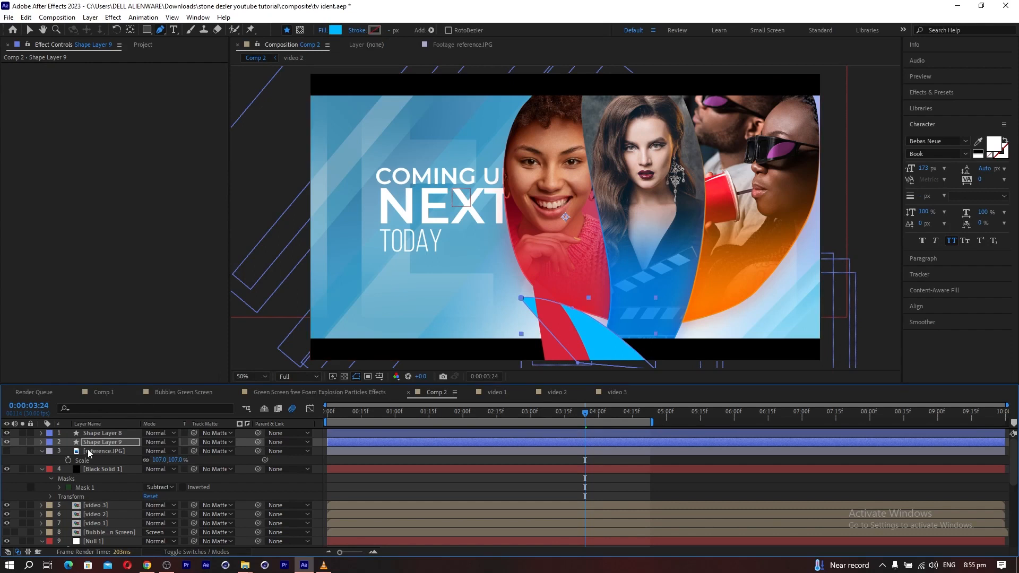
Fill Shape Layer 9 with blue 027AD4 sampled from the middle panel and hide the layer controls in the viewer.
click(335, 30)
click(972, 341)
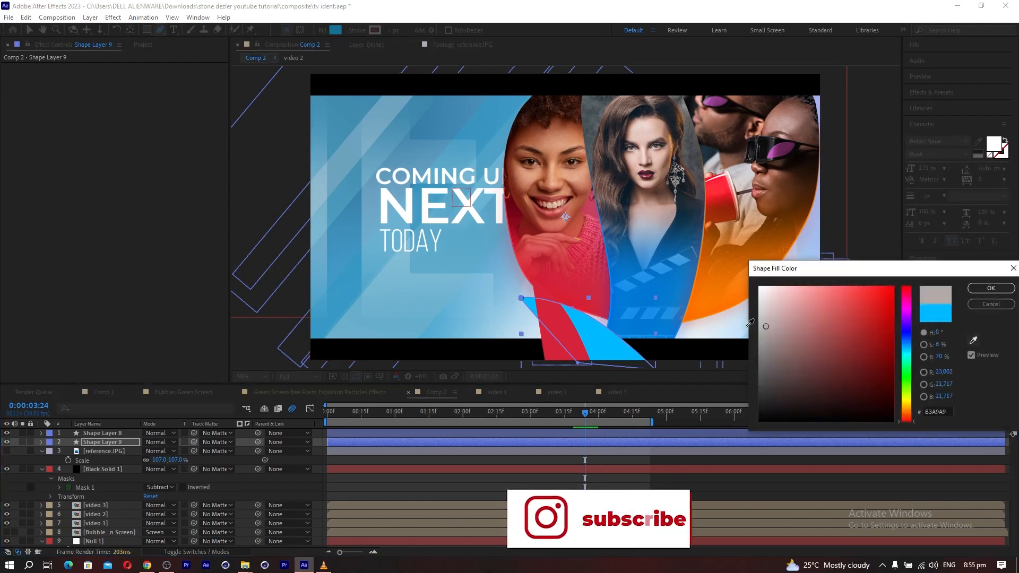
click(656, 319)
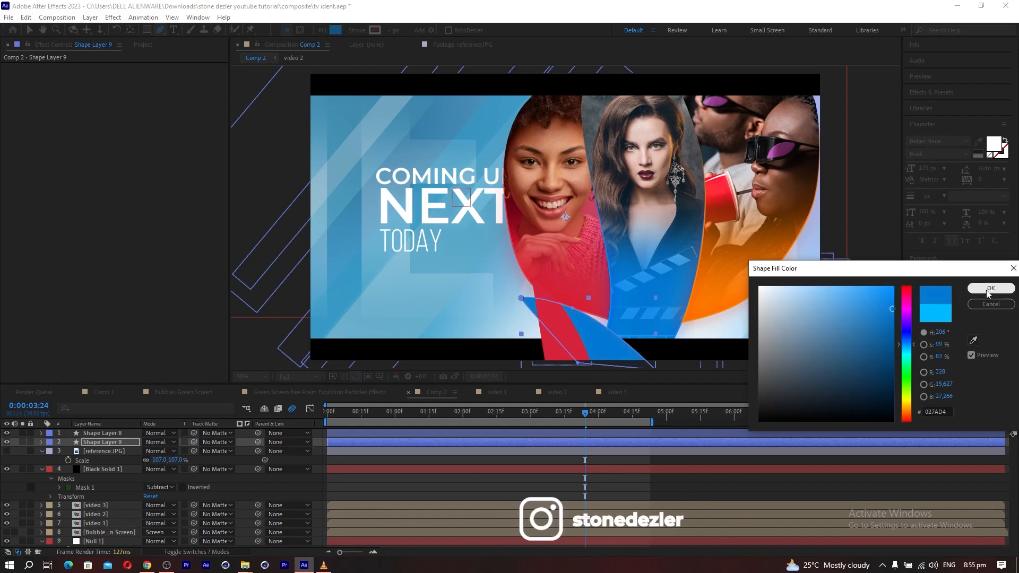
click(990, 287)
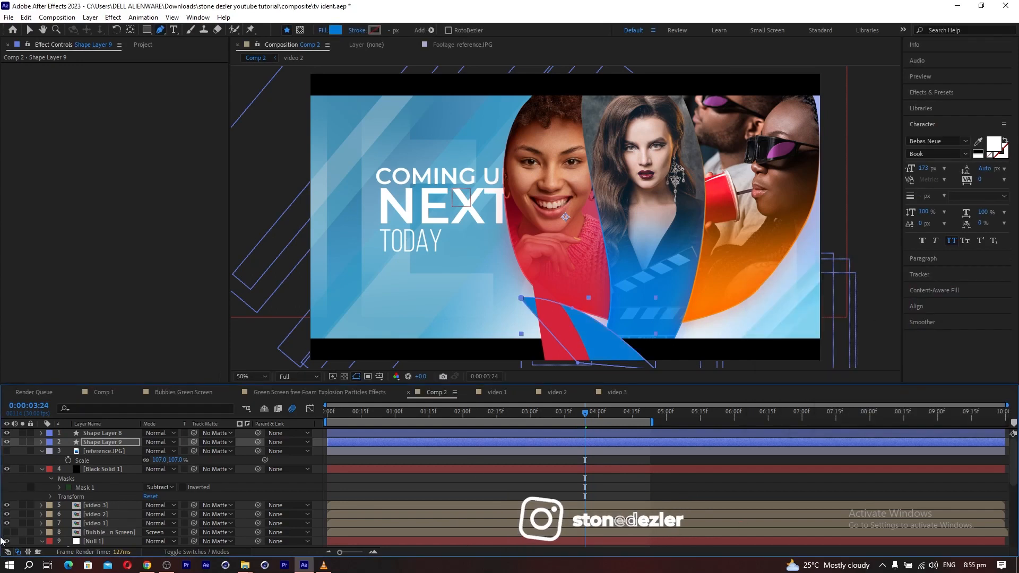
click(67, 441)
key(ctrl+shift+h)
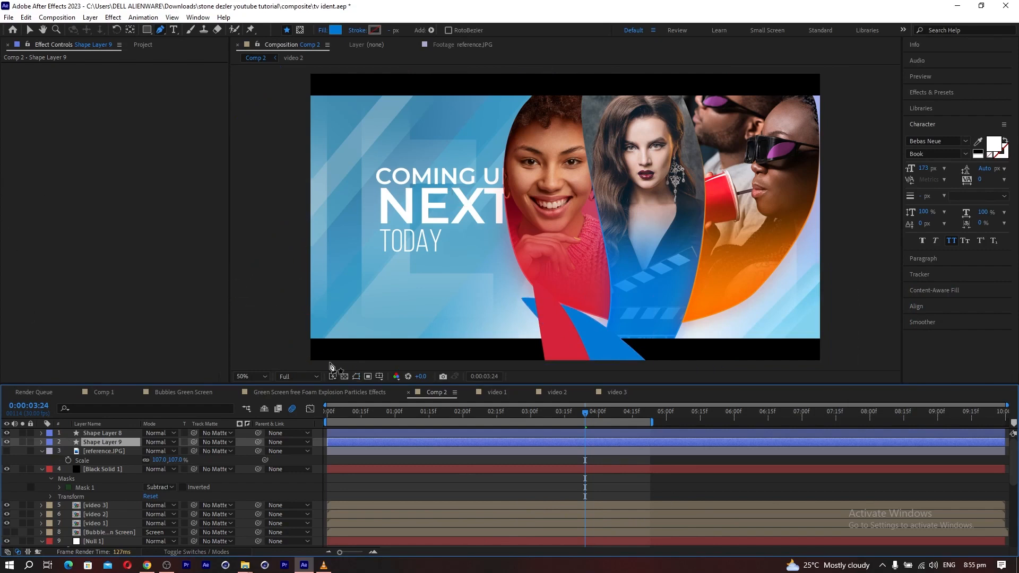
Move Black Solid 1 to the top of the layer stack and shift the COMING UP text left at 120 px.
drag(92, 468, 92, 431)
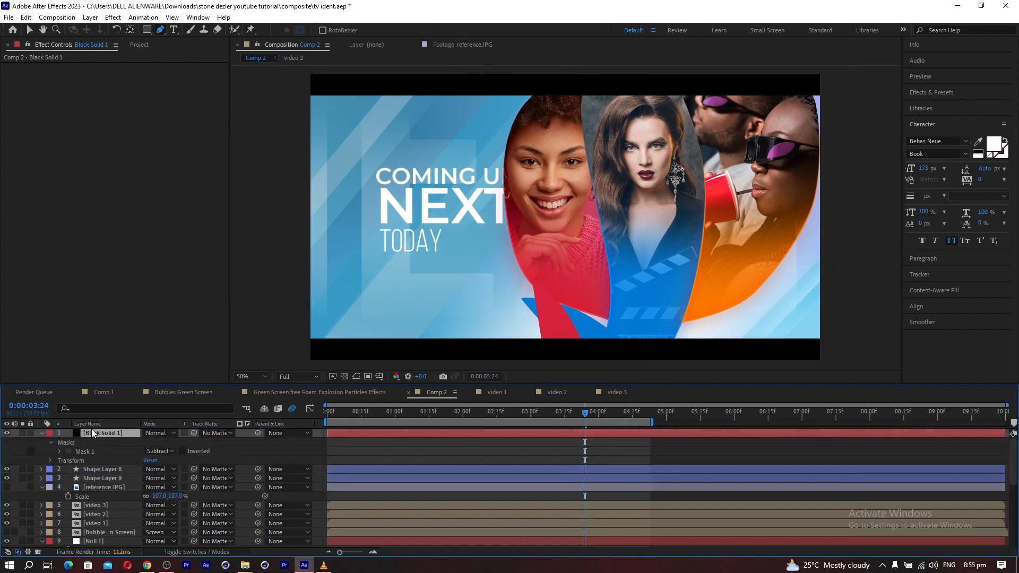
drag(465, 176, 446, 173)
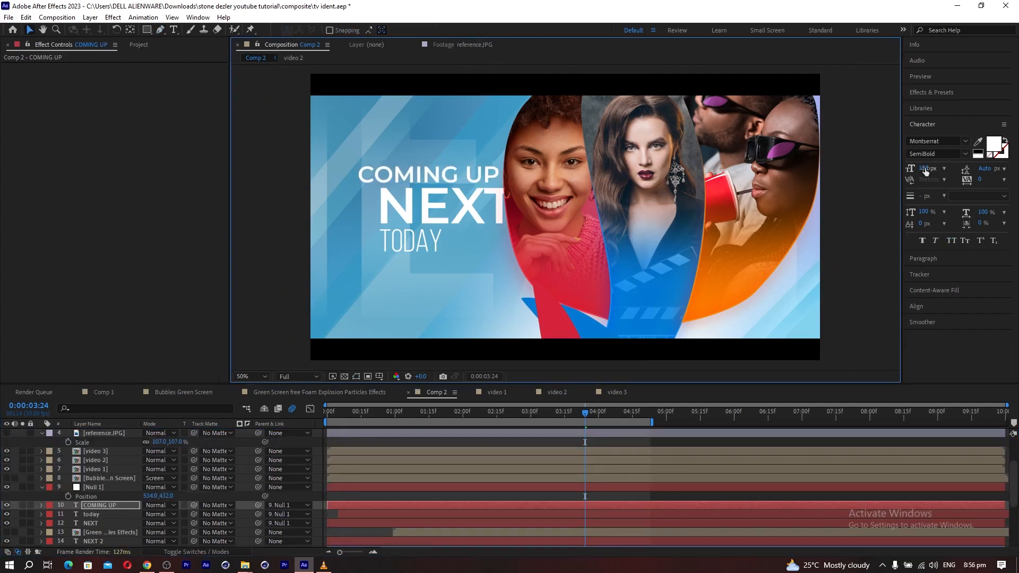
Set the font size of the NEXT title to 270 px.
click(92, 524)
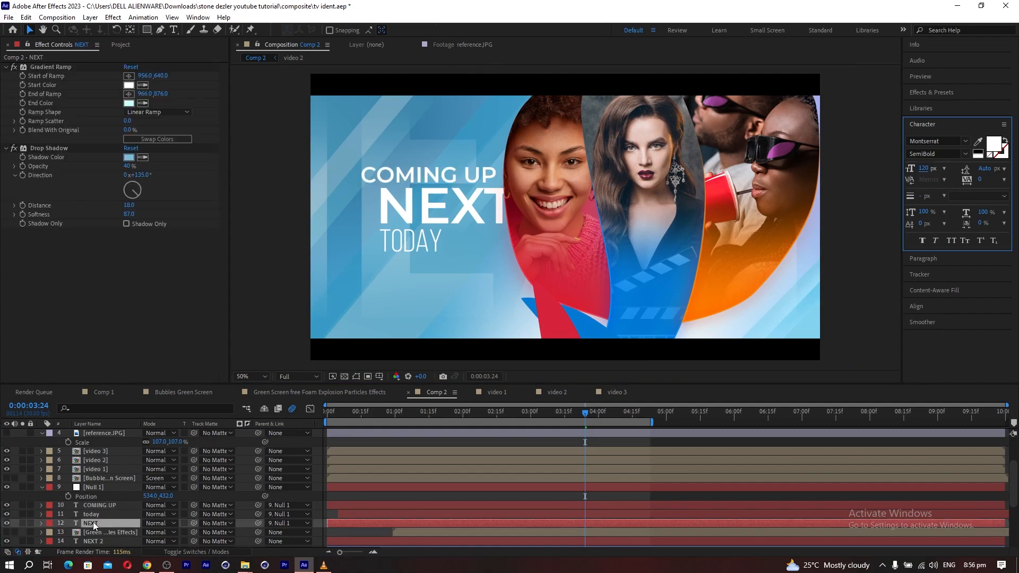
click(924, 168)
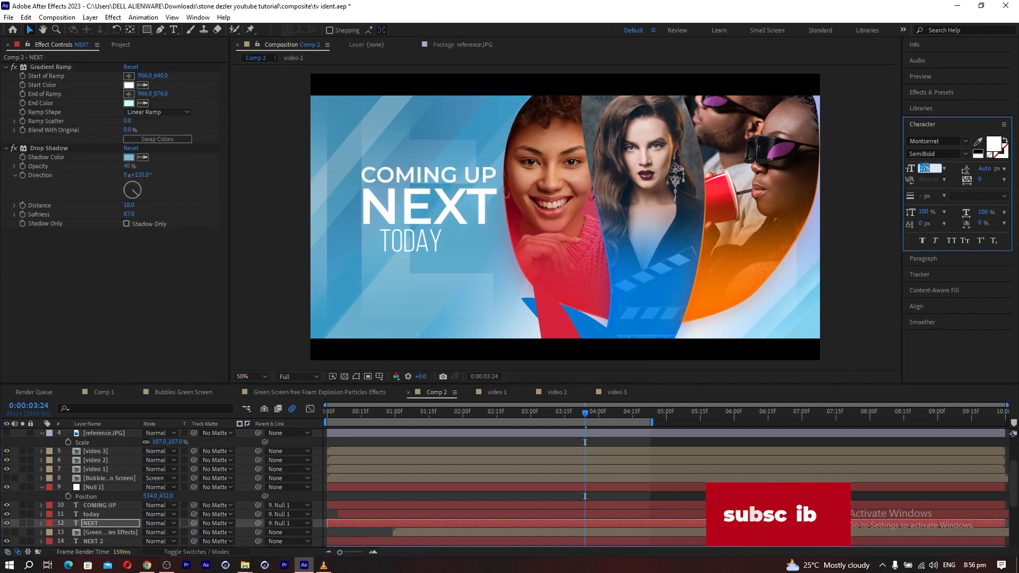
text(270)
Align the TODAY text with the left edge of NEXT and set its font size to 170 px.
click(68, 487)
drag(416, 241, 390, 242)
key(ctrl+z)
click(89, 514)
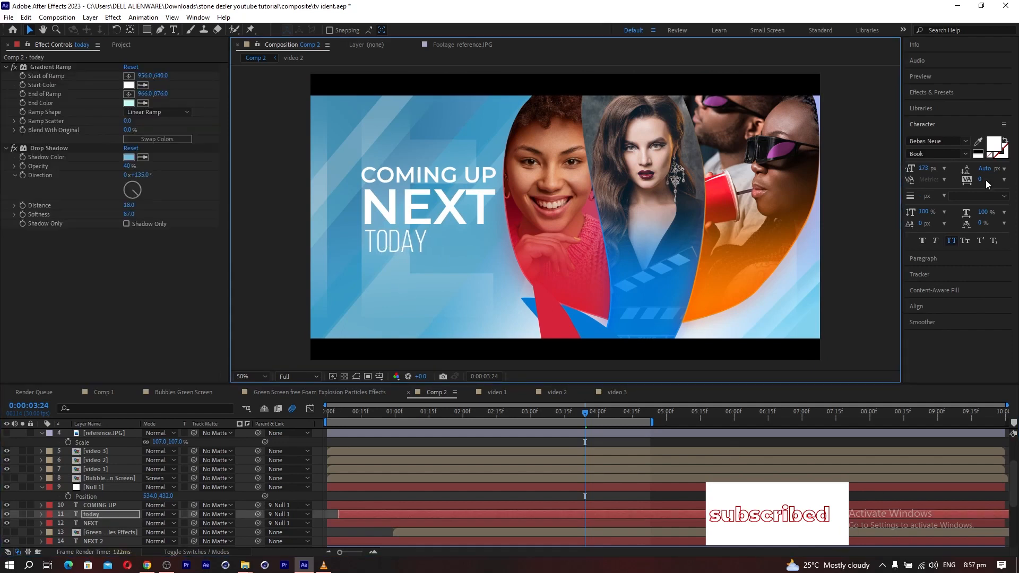
click(100, 519)
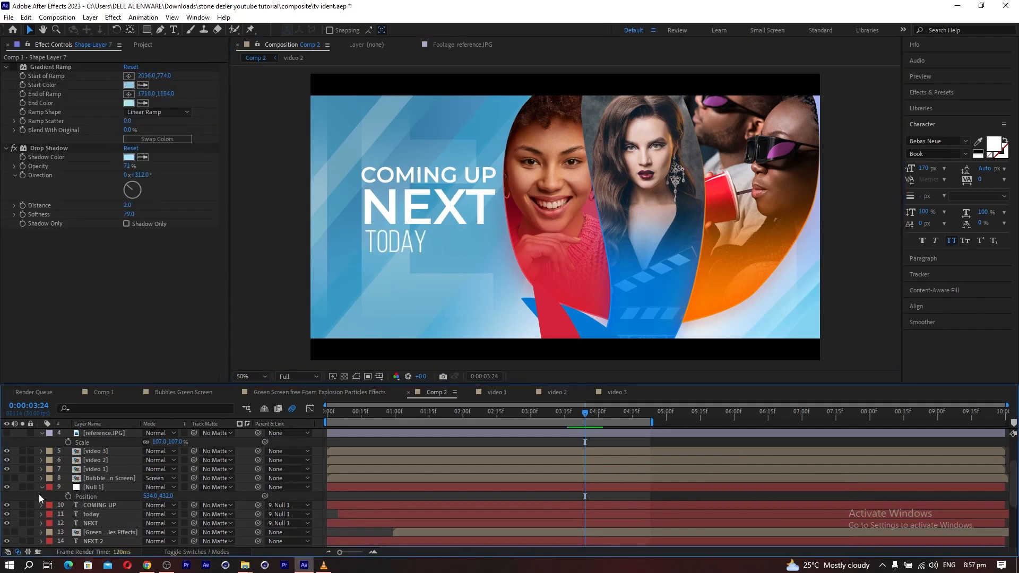
Duplicate the today layer, place the copy below Black Solid 1, and move its text onto the red panel.
click(91, 517)
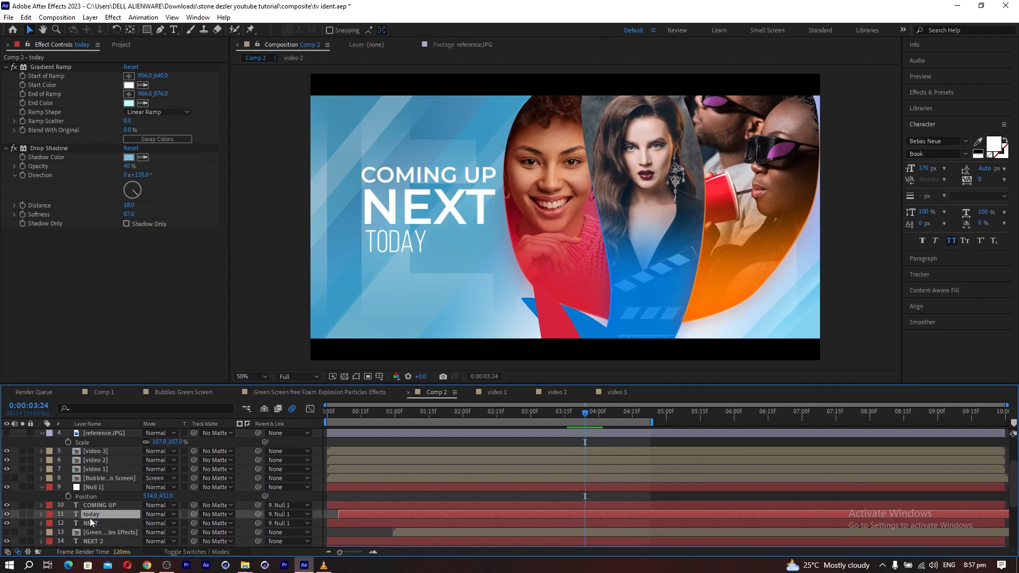
key(ctrl+d)
drag(88, 513, 87, 443)
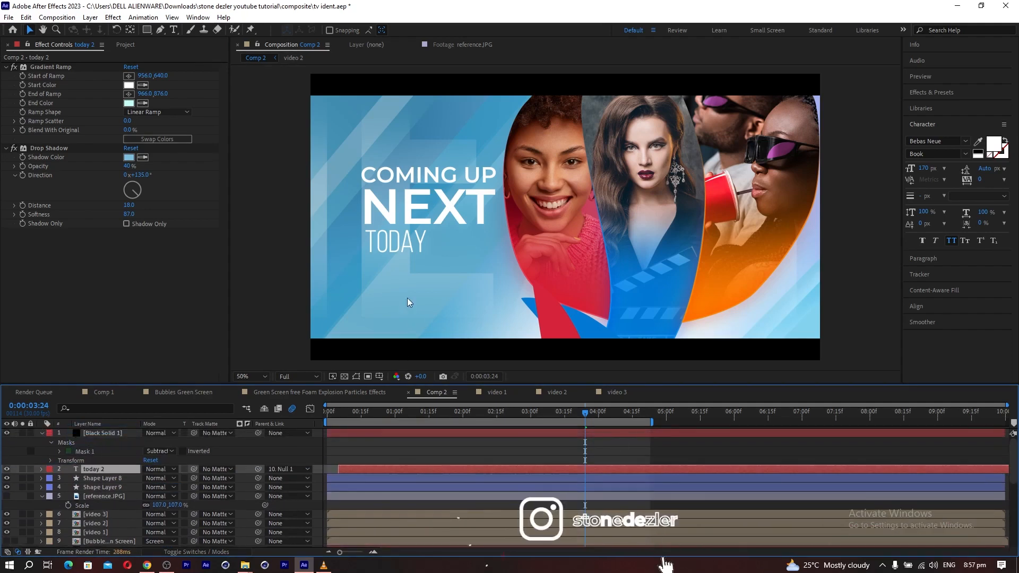
drag(392, 236, 559, 270)
Change the duplicated text on the red panel to "vibes".
click(173, 29)
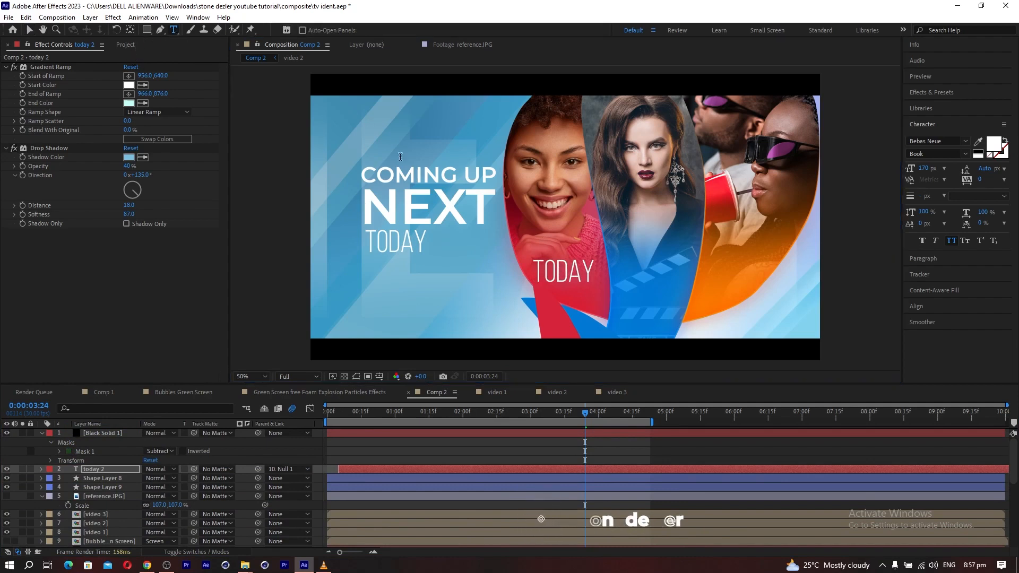
click(589, 273)
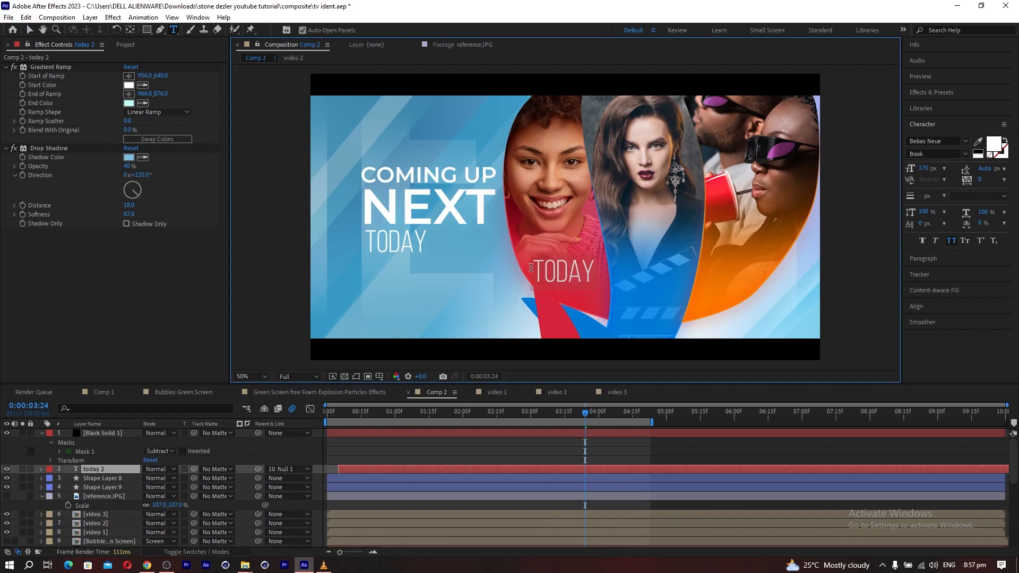
text(vide)
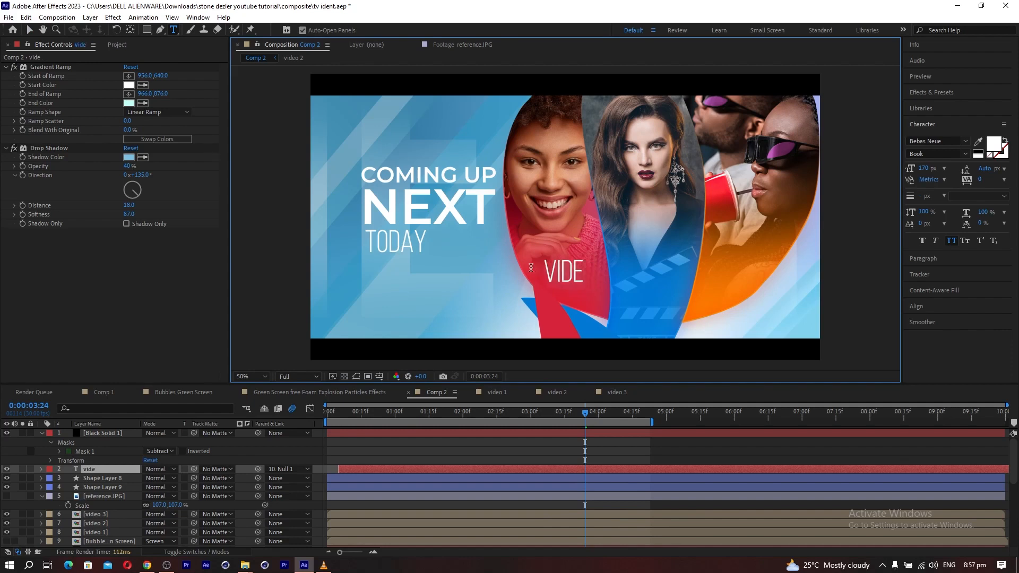
text(sb)
key(BackSpace)
key(BackSpace)
text(i)
key(Right)
key(BackSpace)
text(b)
Set the VIBES text to the Regular style, 126 px size, 235 px leading and 33 tracking.
click(29, 31)
click(964, 154)
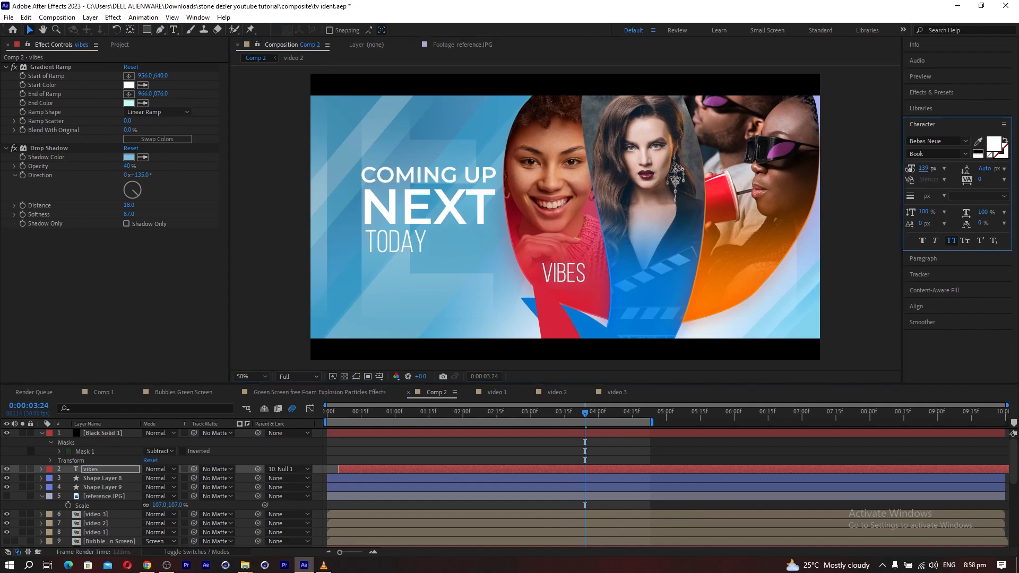
click(927, 199)
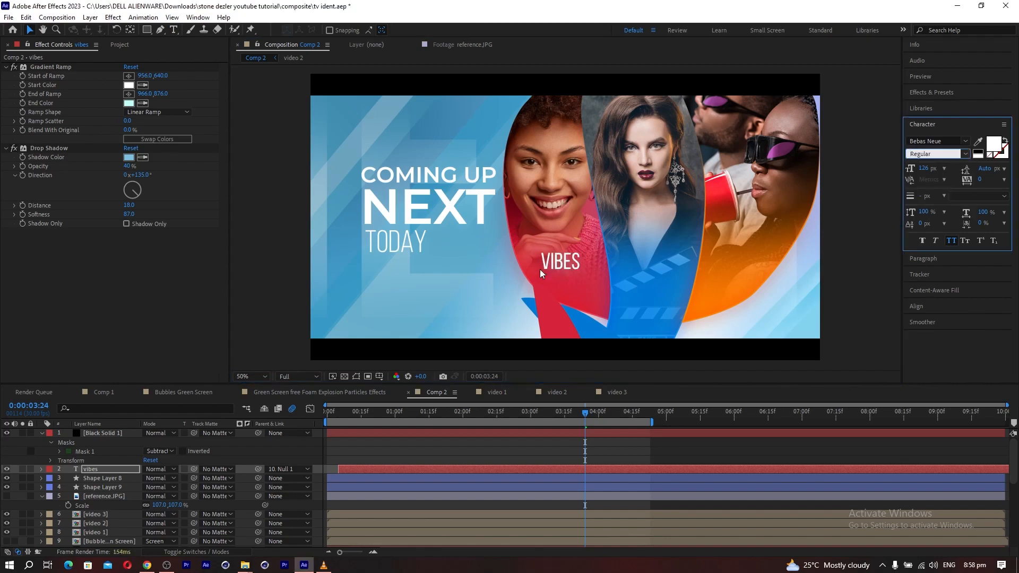
click(87, 470)
drag(979, 180, 997, 179)
click(95, 470)
key(ctrl+shift+d)
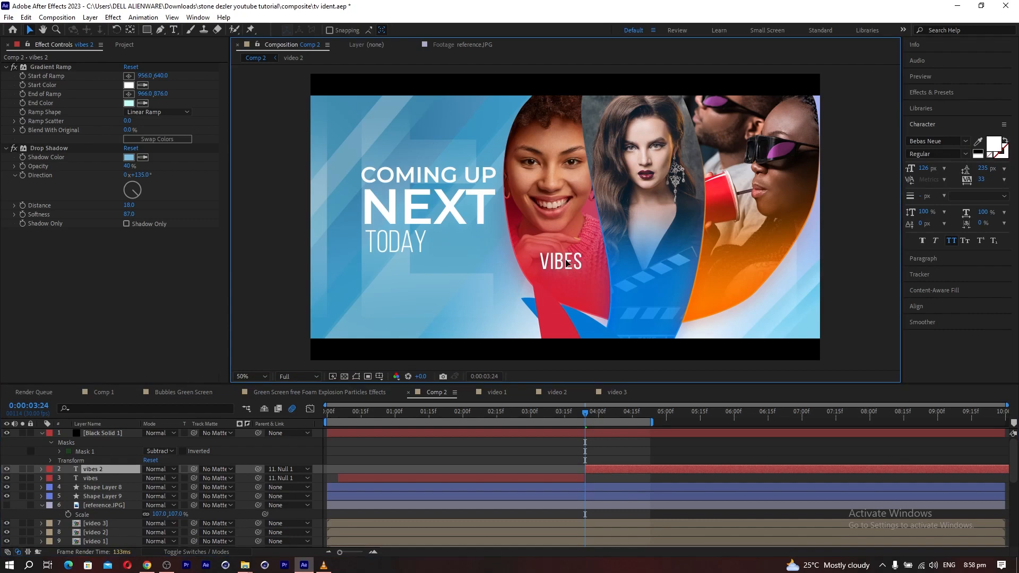
drag(567, 263, 567, 279)
key(ctrl+z)
key(ctrl+z)
Set the vibes layer's parent to None and duplicate it, placing the copy directly beneath VIBES on the red panel.
click(288, 468)
click(287, 150)
key(ctrl+d)
drag(572, 275, 573, 295)
Change the lower VIBES copy on the red panel to "03:00pm".
key(ctrl+t)
double_click(548, 285)
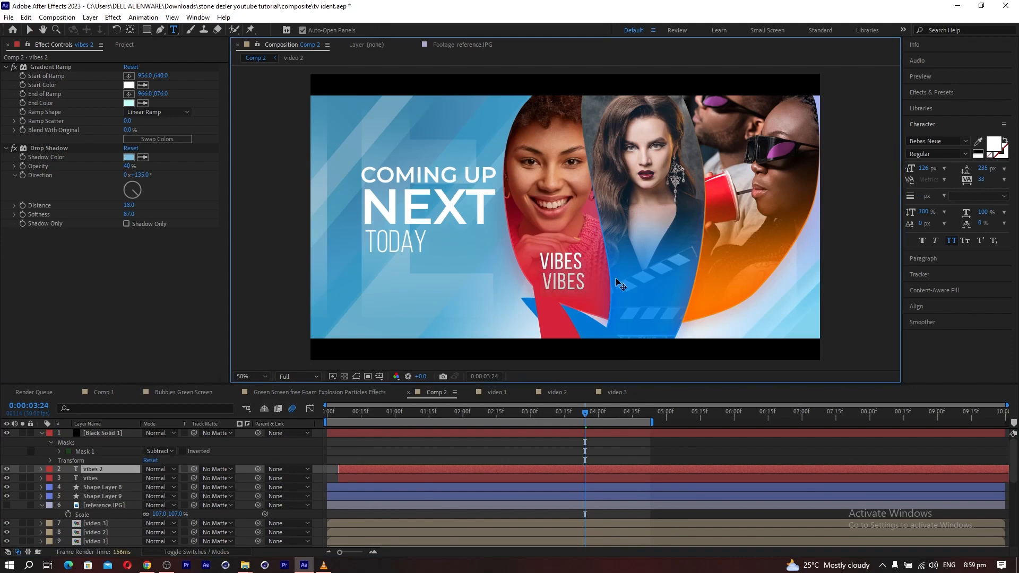
text(03:00pm)
Set the 03:00PM text to 92 px and position it just below VIBES.
click(30, 30)
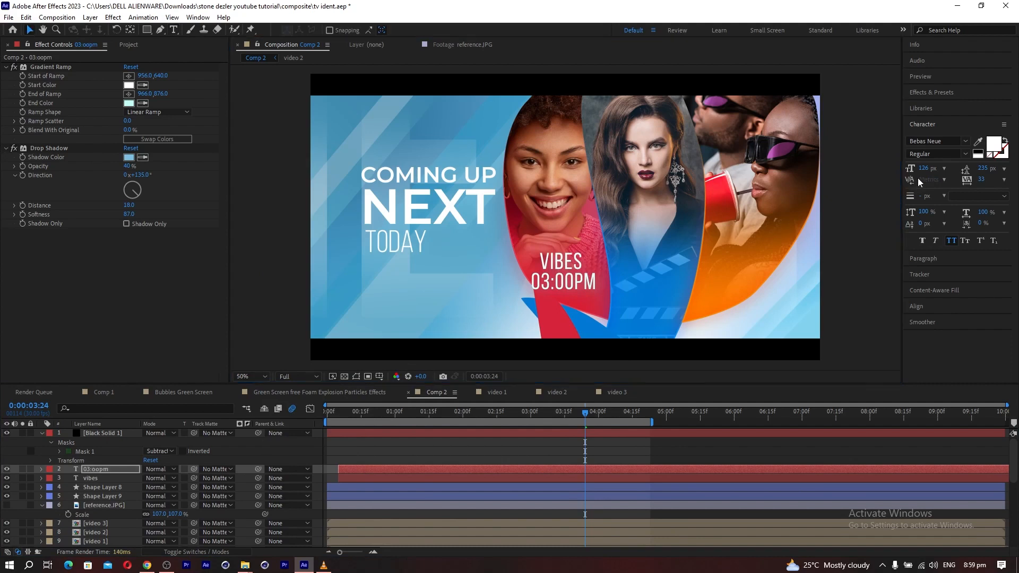
drag(923, 168, 820, 205)
click(572, 287)
drag(572, 287, 567, 284)
Try the Light style on the 03:00PM text and set it to Book.
click(965, 155)
click(935, 177)
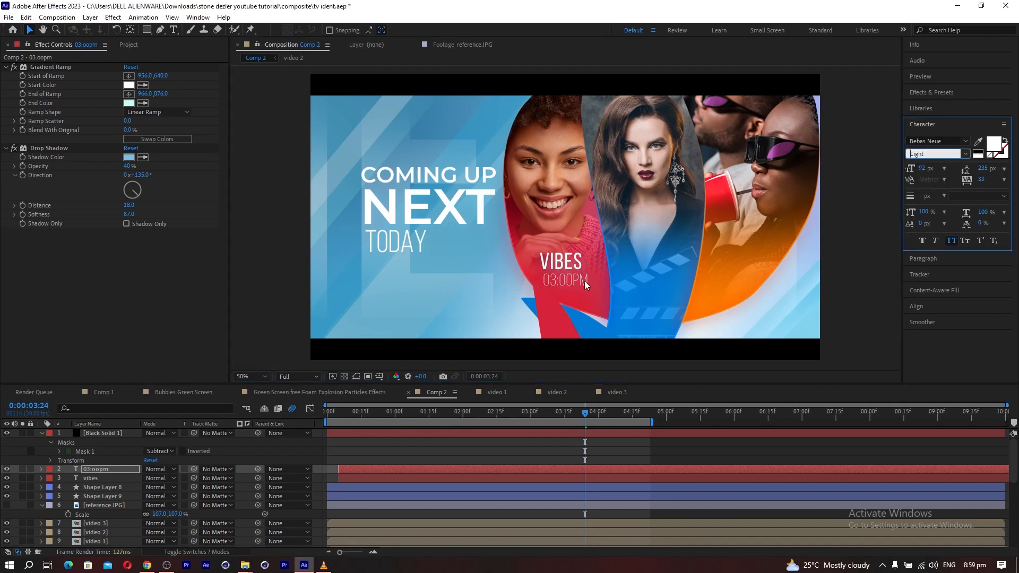
click(966, 151)
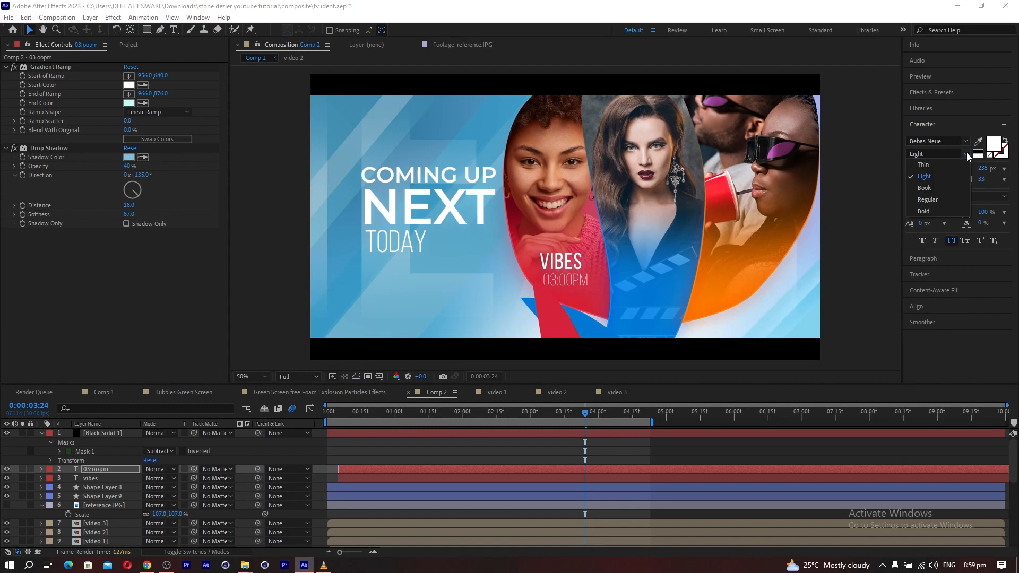
click(925, 189)
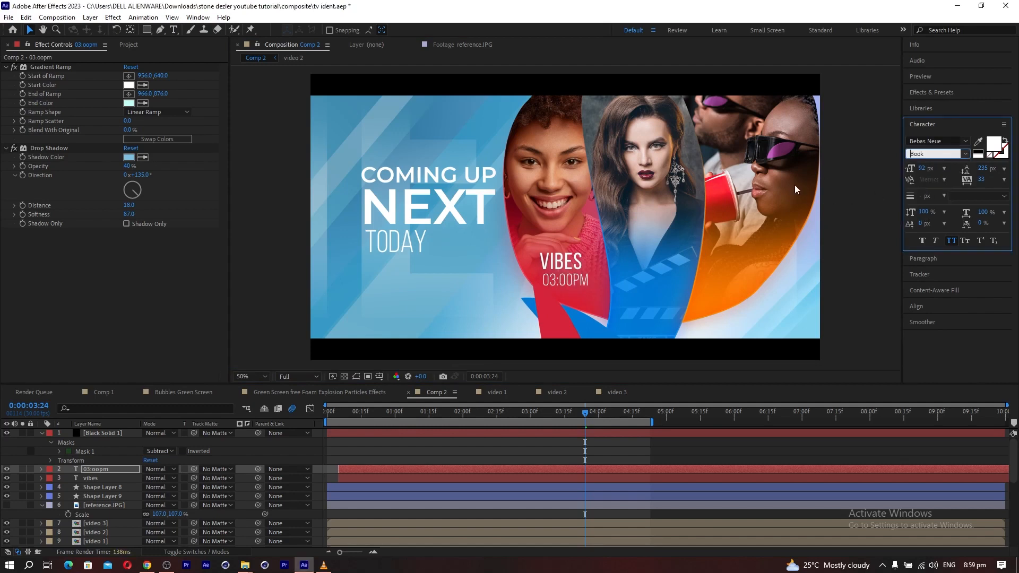
click(929, 141)
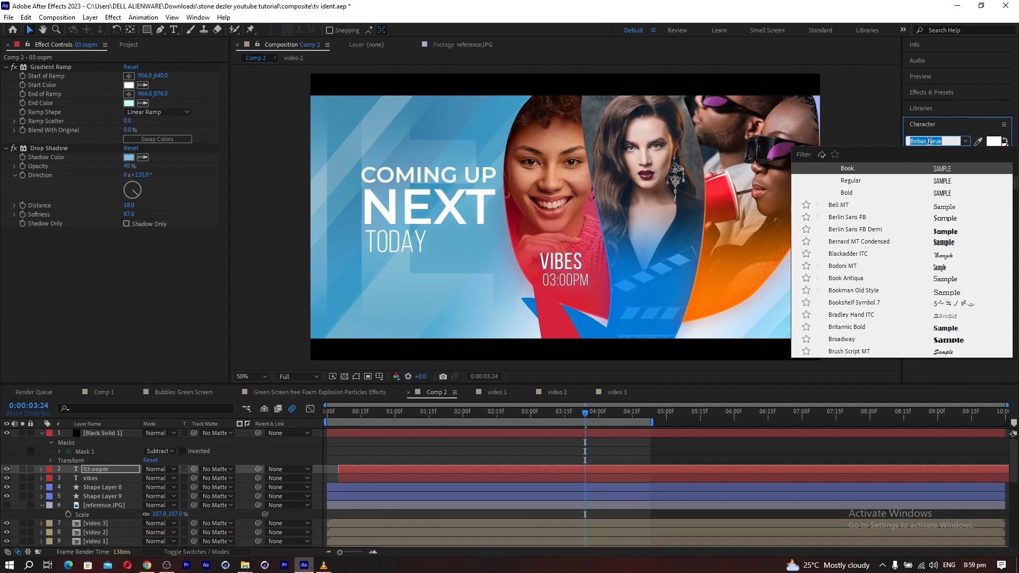
Try Montserrat Regular on the VIBES text and switch it back to Bebas Neue Regular.
click(93, 479)
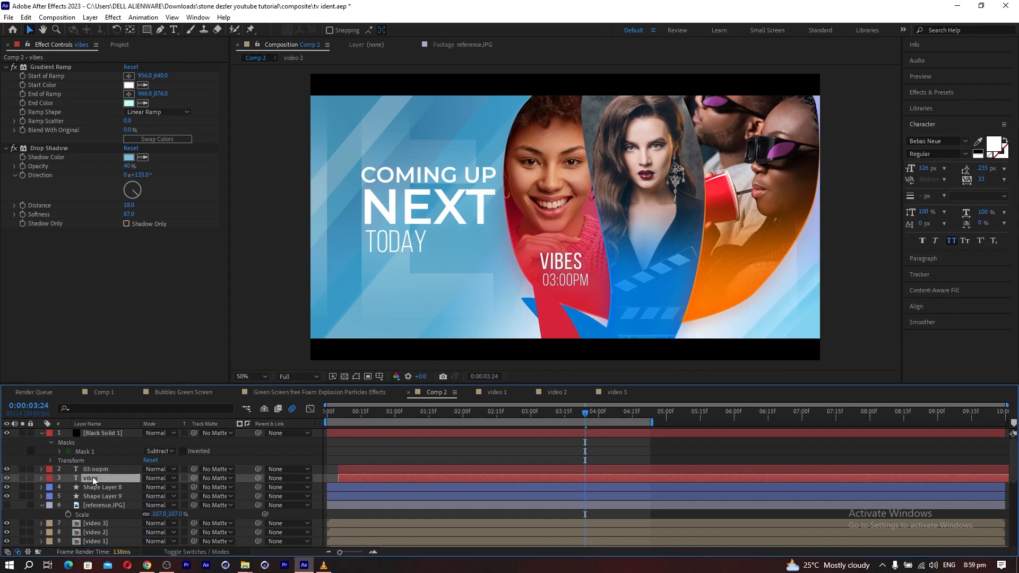
click(927, 143)
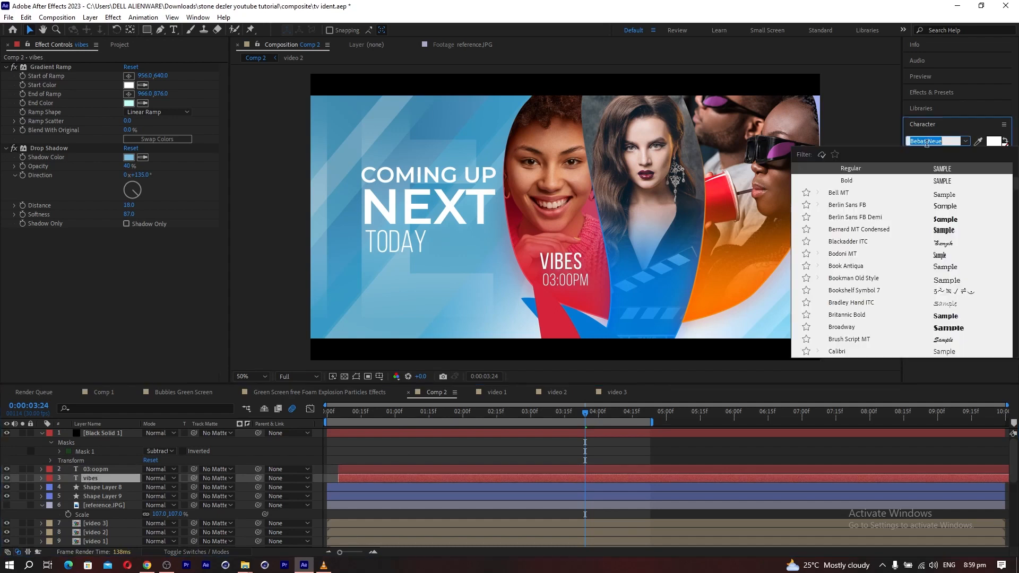
text(mon)
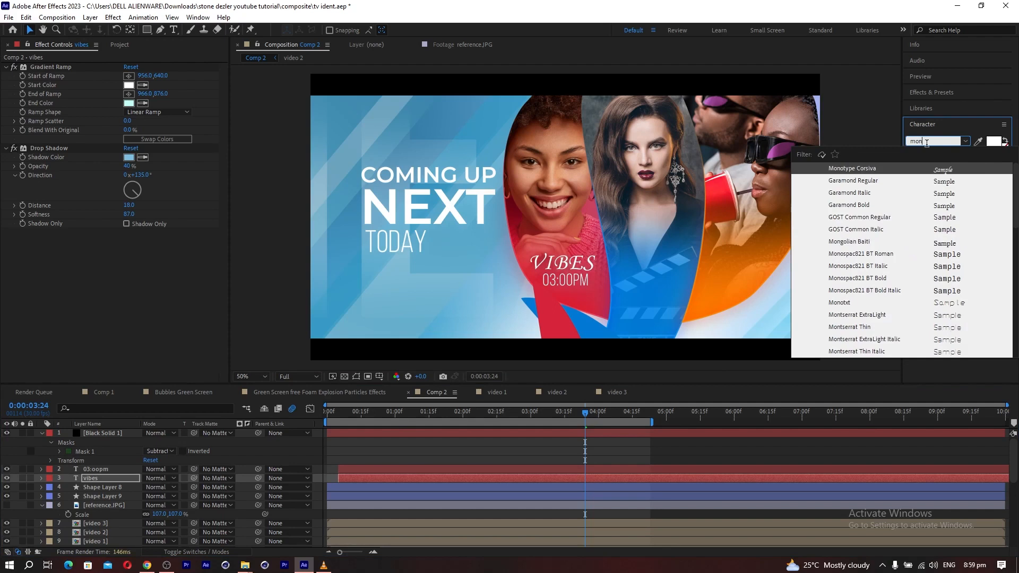
text(ts)
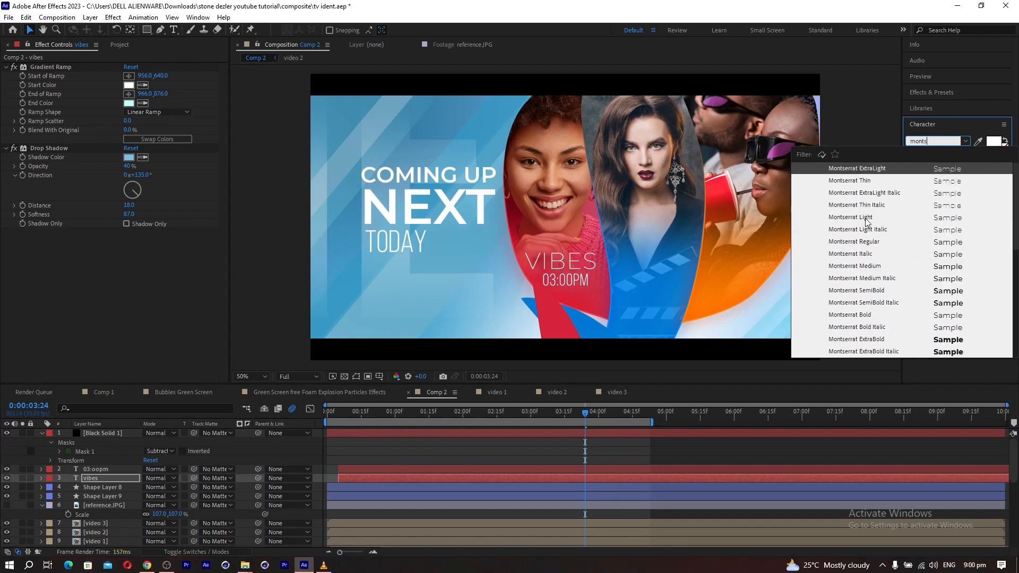
click(853, 240)
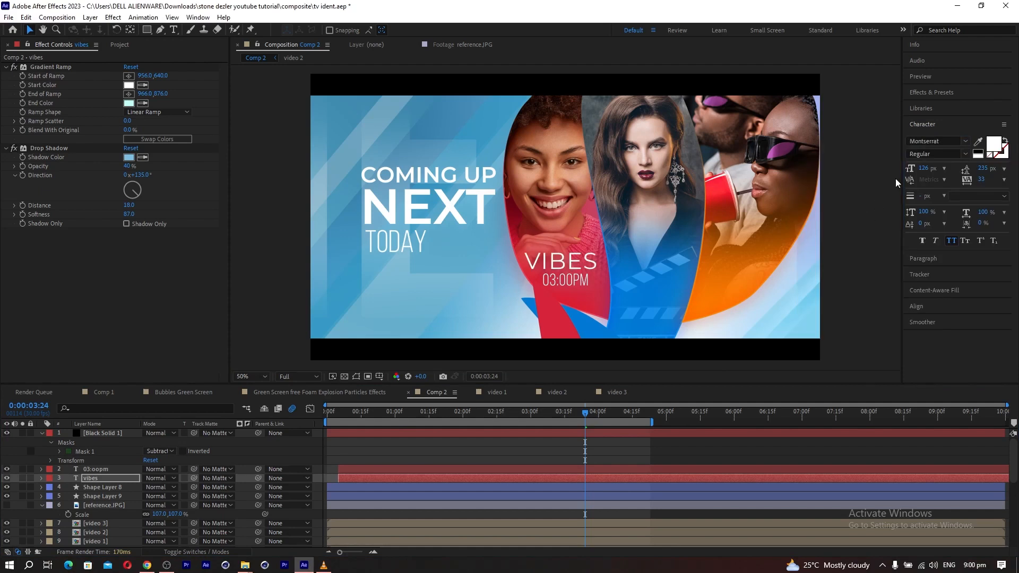
click(921, 141)
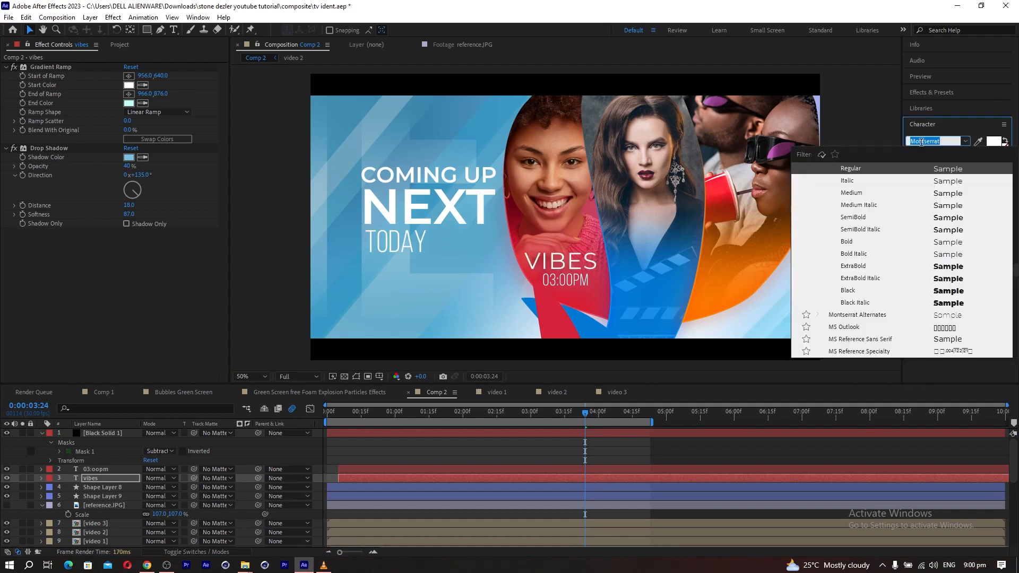
text(beb)
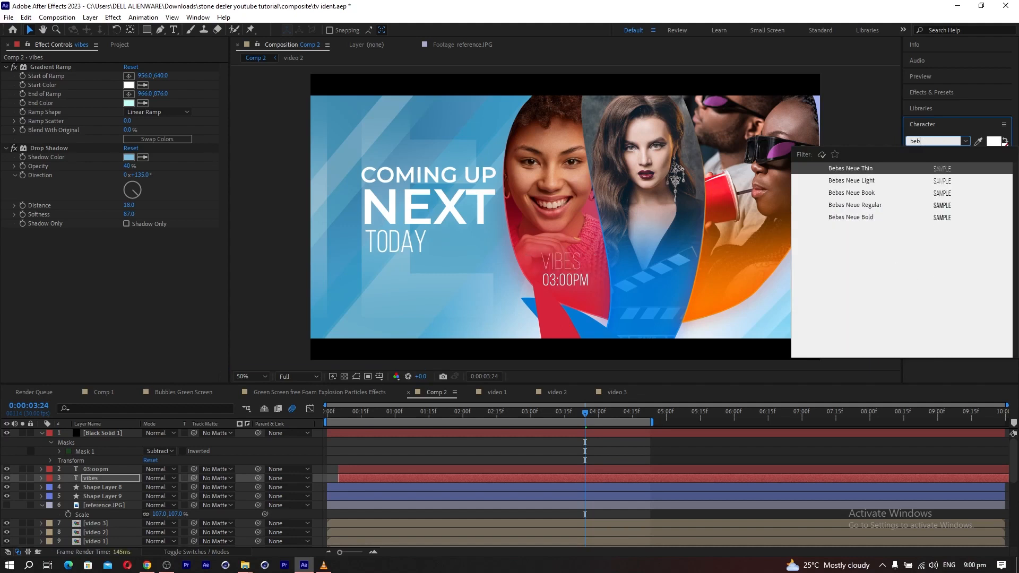
click(853, 206)
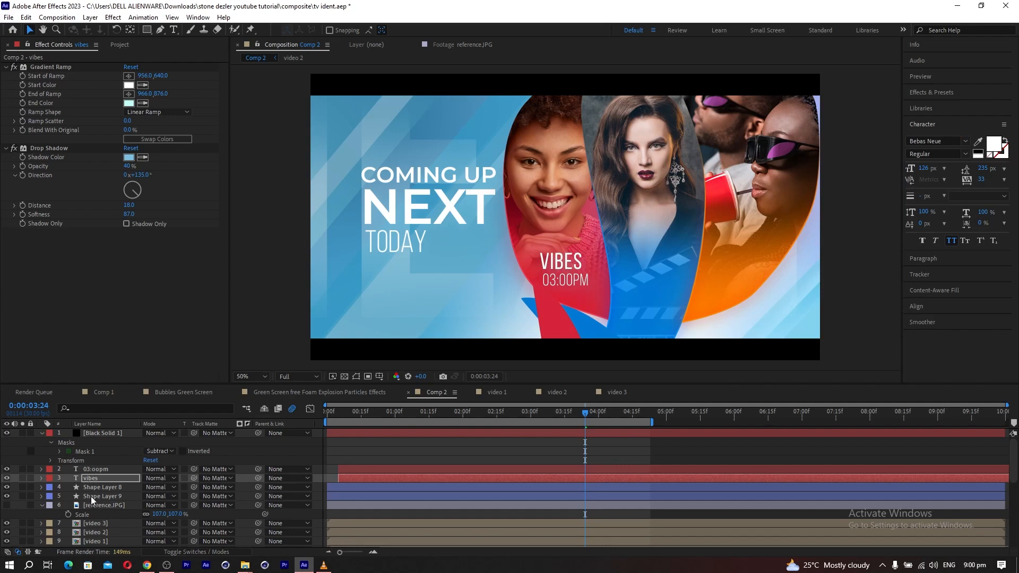
Duplicate the vibes and 03:00PM layers and move the copies onto the blue panel.
click(96, 479)
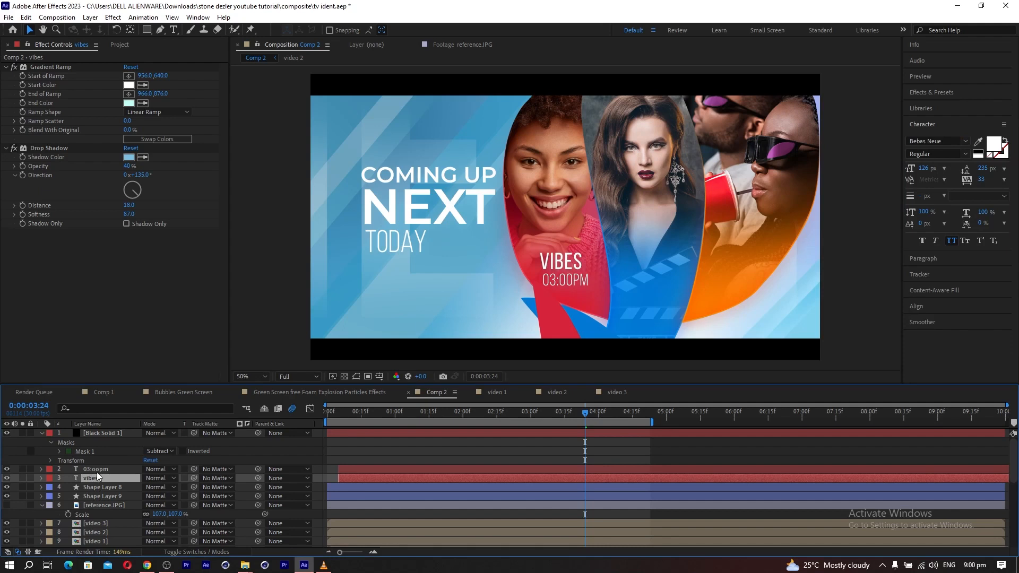
ctrl+click(97, 470)
key(ctrl+d)
drag(84, 487, 90, 479)
click(89, 479)
Change the title copy on the blue panel to "movie show".
click(173, 30)
drag(672, 271, 552, 279)
text(th)
key(BackSpace)
key(BackSpace)
text(movie show)
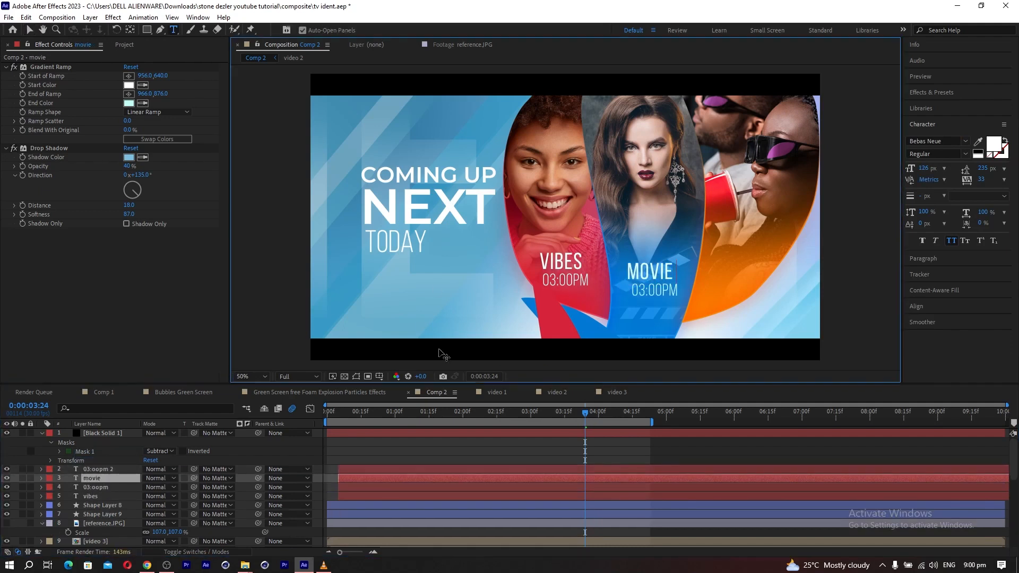
Reduce the MOVIE SHOW font size to fit the blue panel and place its time text beneath it at 87 px.
click(29, 31)
mouse_move(923, 168)
mouse_down()
mouse_move(906, 168)
mouse_move(920, 169)
mouse_up()
click(99, 469)
drag(653, 290, 651, 289)
Duplicate the original vibes and 03:00PM layers, stack the copies above the other text layers, and move them onto the orange panel.
click(96, 496)
ctrl+click(99, 487)
key(ctrl+d)
drag(99, 489, 98, 465)
drag(557, 265, 696, 271)
key(ctrl+z)
key(ctrl+z)
drag(94, 488, 94, 465)
drag(553, 266, 723, 267)
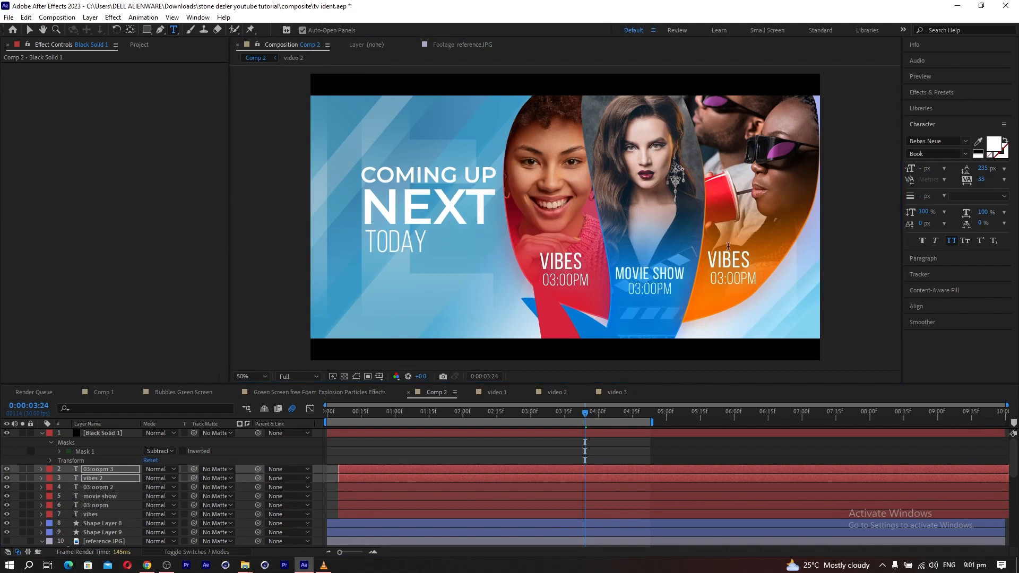
Change the title on the orange panel to "game nite" and reduce its font size to fit above the time text.
double_click(724, 266)
text(game nite)
click(30, 30)
drag(924, 168, 912, 168)
drag(724, 263, 726, 284)
Change the time on the orange panel to 09:00PM and the time on the blue panel to 05:00PM.
click(98, 487)
click(174, 30)
text(9)
click(87, 487)
drag(635, 292, 642, 292)
text(5)
click(29, 30)
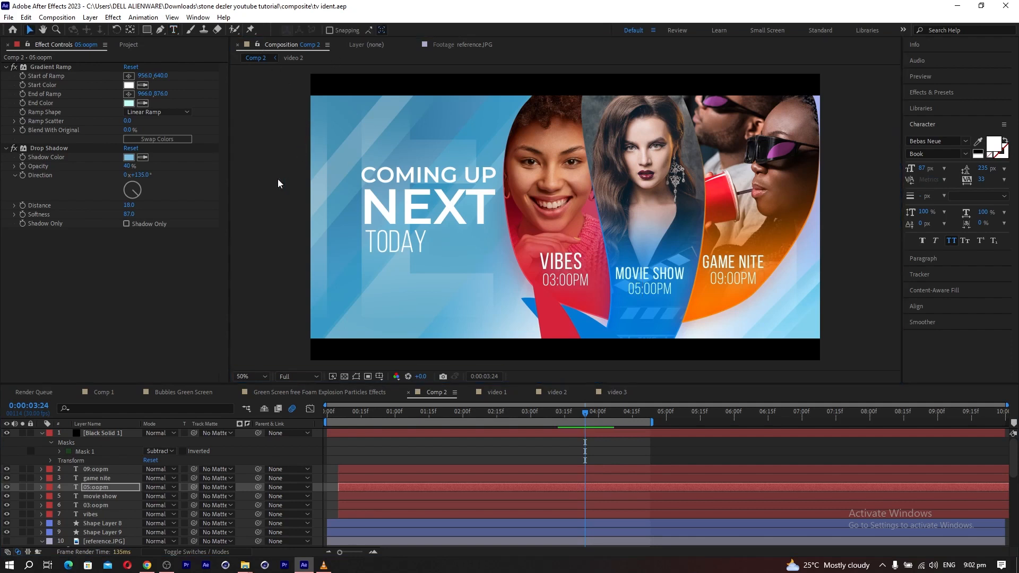
Check the reference image, then create a full-size light blue solid (BEE3FF) in Comp 2 above the 09:00PM text layer.
click(463, 45)
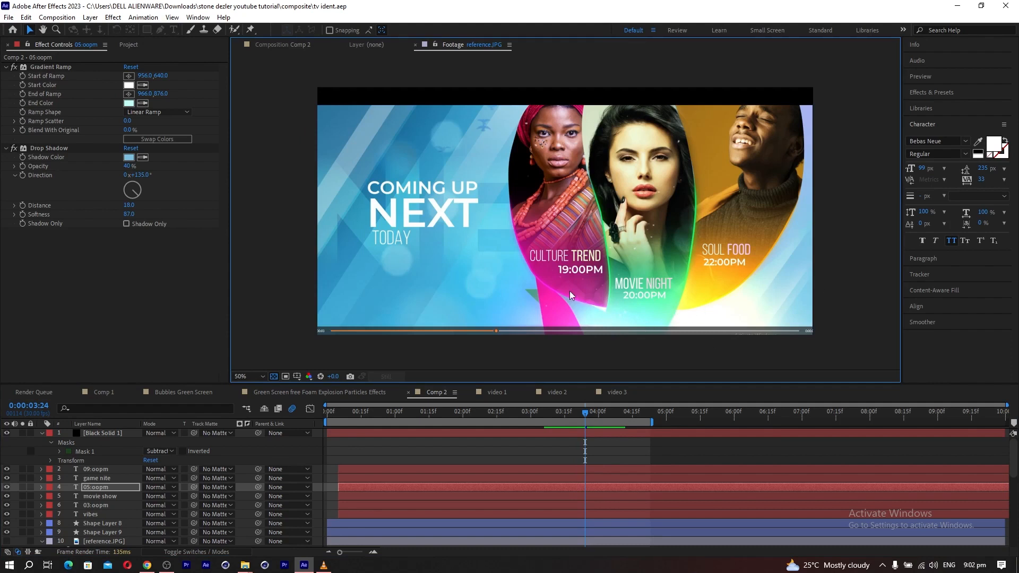
click(298, 45)
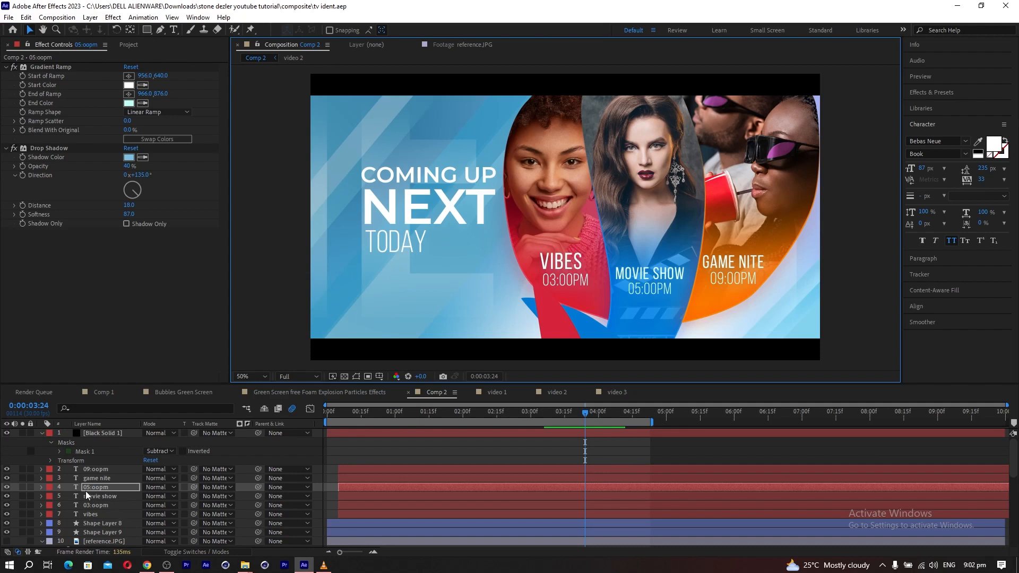
click(93, 468)
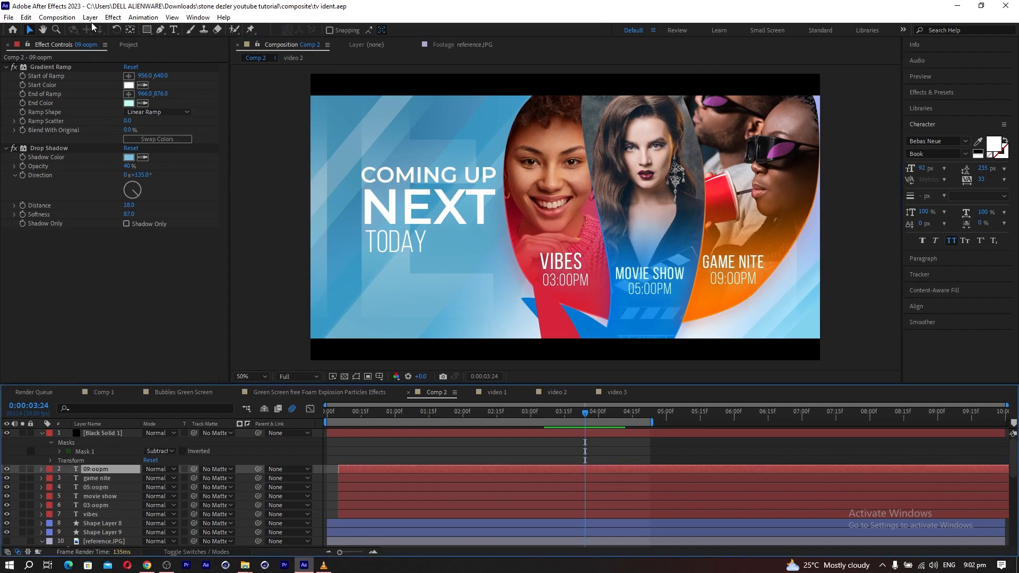
click(90, 18)
mouse_move(106, 30)
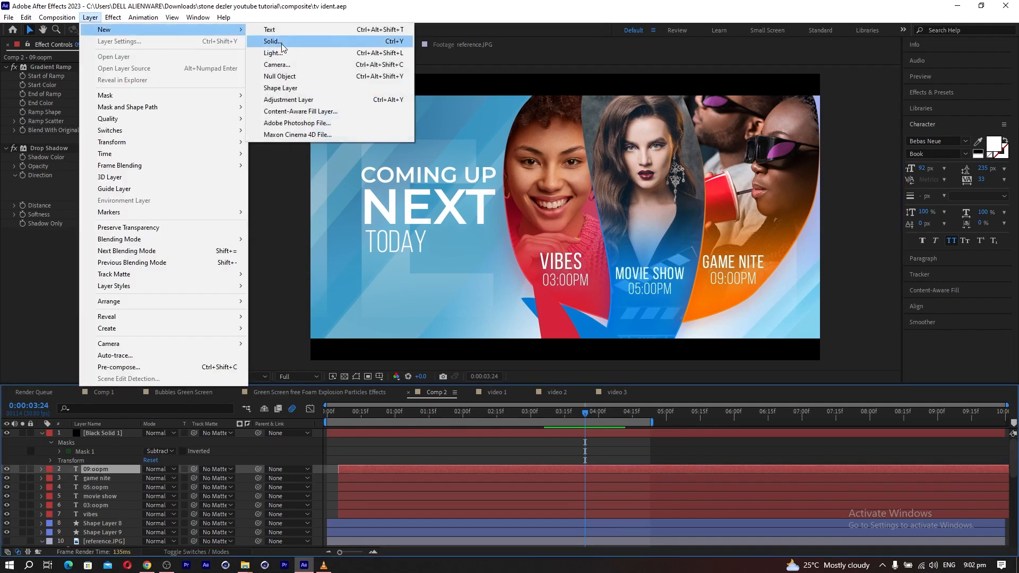
click(282, 43)
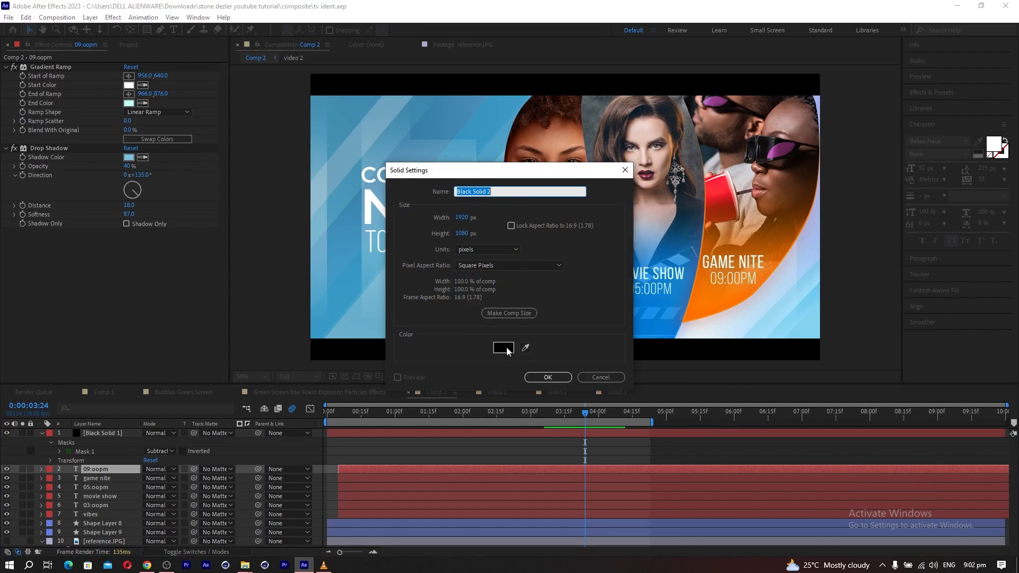
click(503, 347)
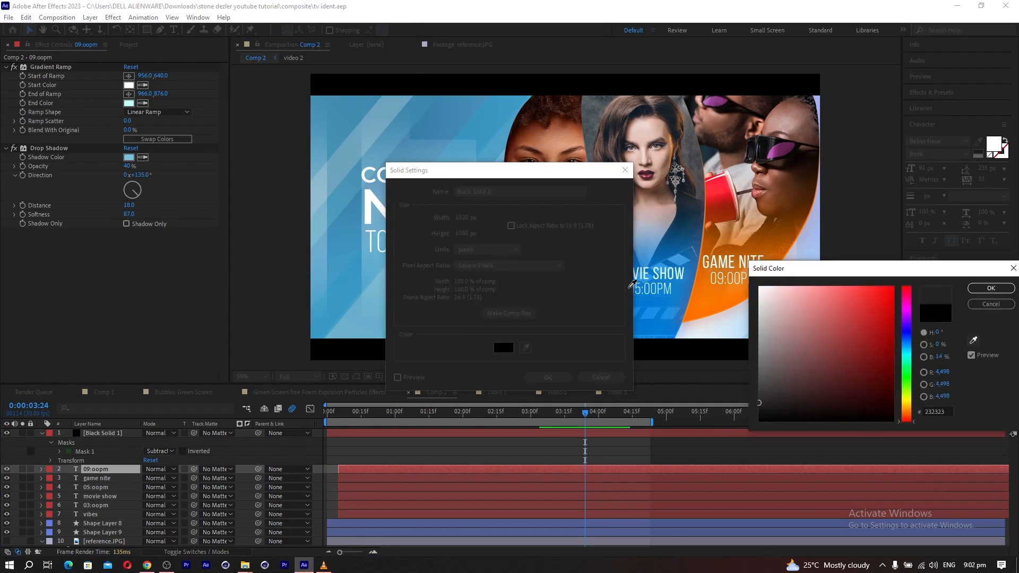
click(649, 302)
drag(815, 295, 793, 273)
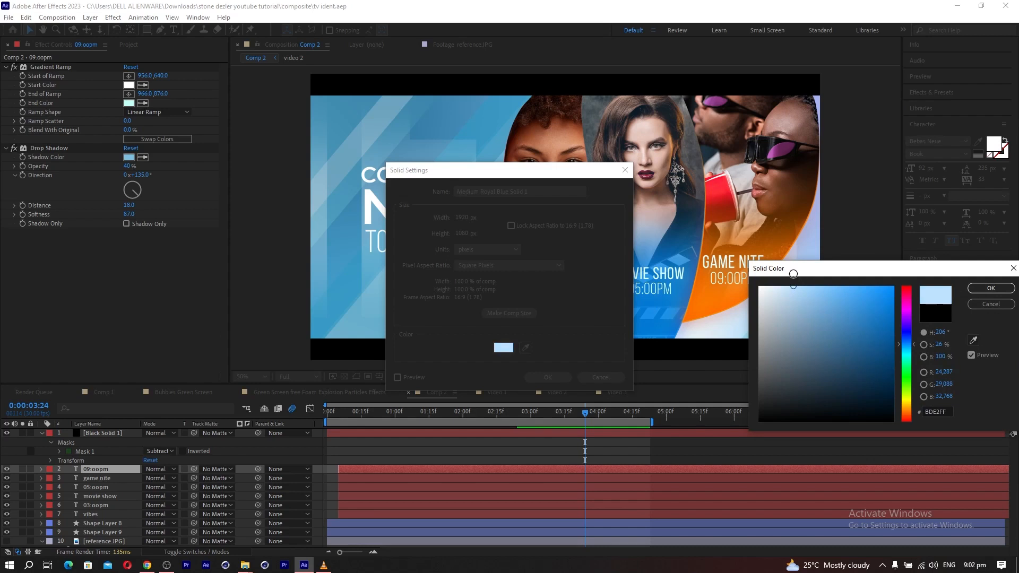
click(990, 289)
click(547, 377)
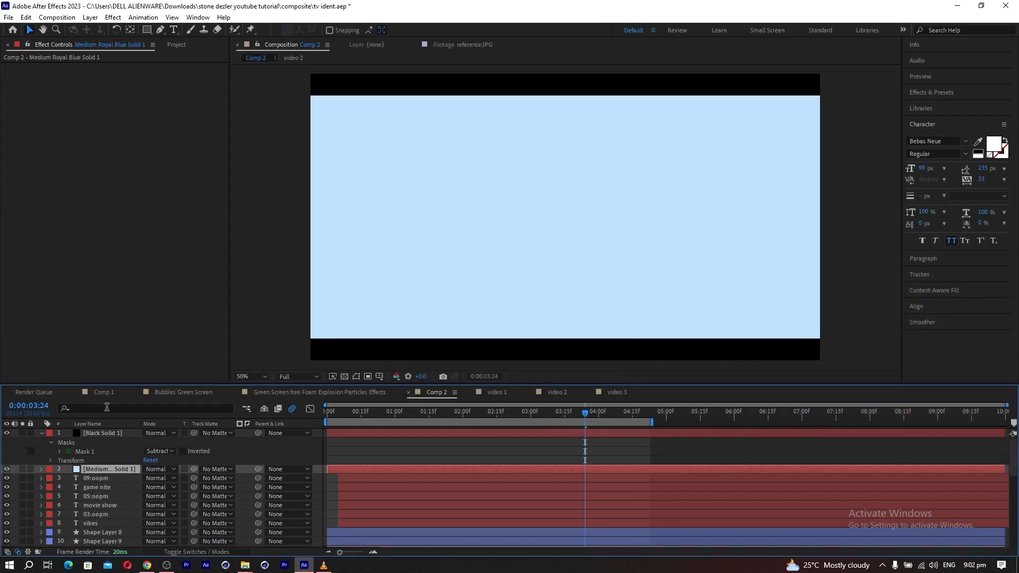
Hide the light blue solid, draw an elliptical mask on it, and move the mask under the blue panel's lower end.
click(7, 469)
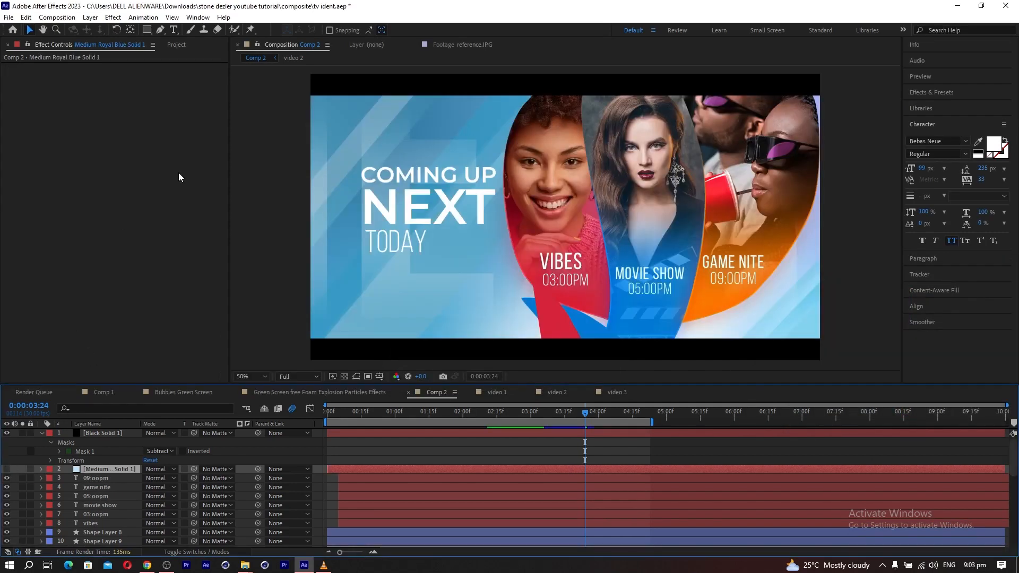
click(146, 30)
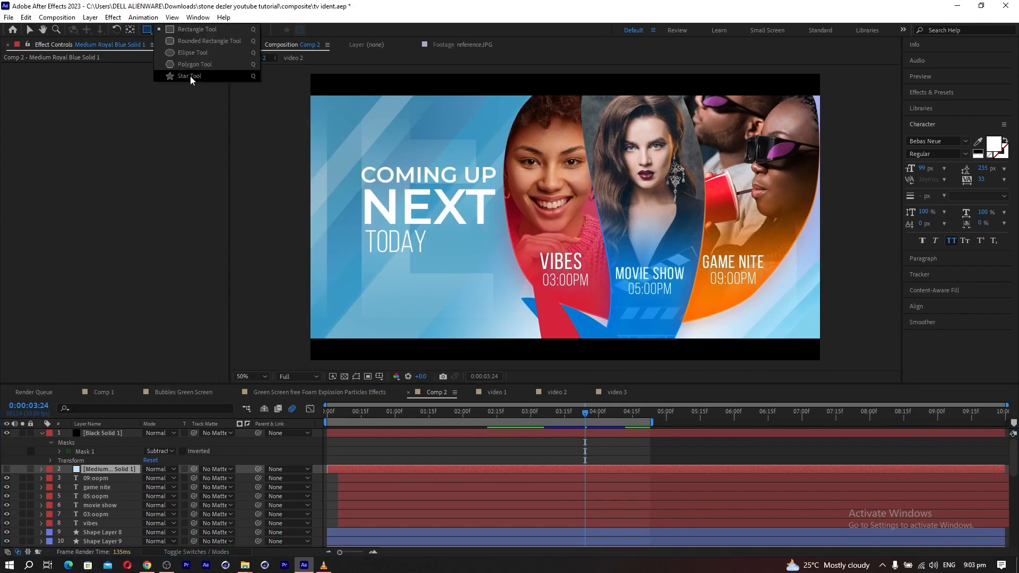
click(179, 55)
key(comma)
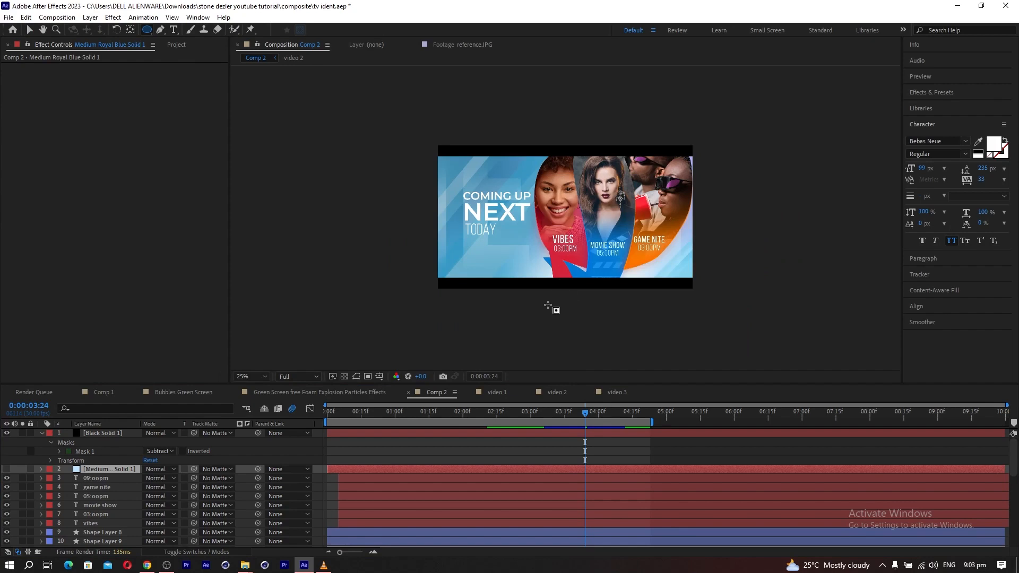
mouse_move(558, 309)
mouse_down()
mouse_move(586, 292)
mouse_move(598, 263)
mouse_up()
click(30, 30)
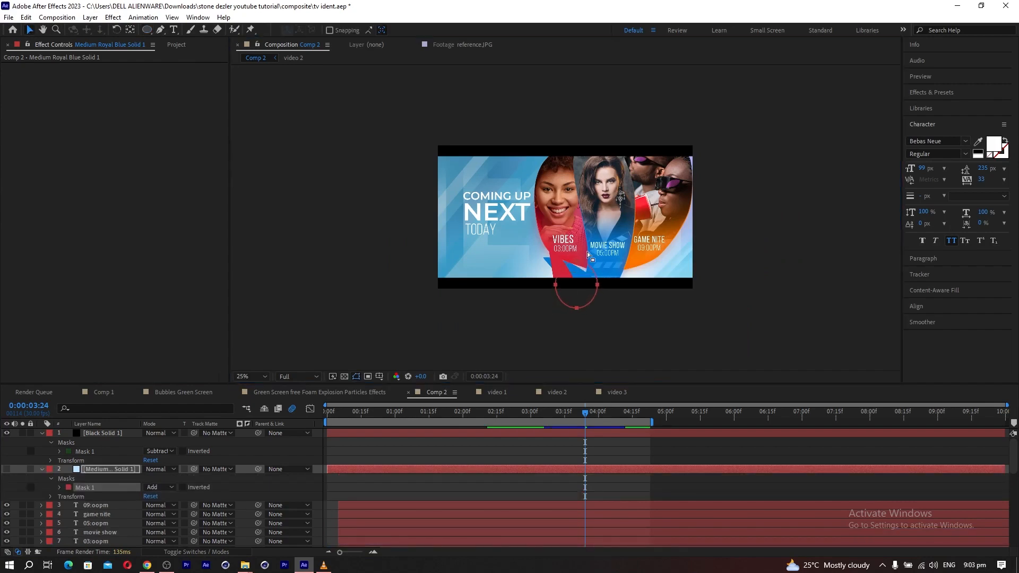
key(period)
double_click(630, 353)
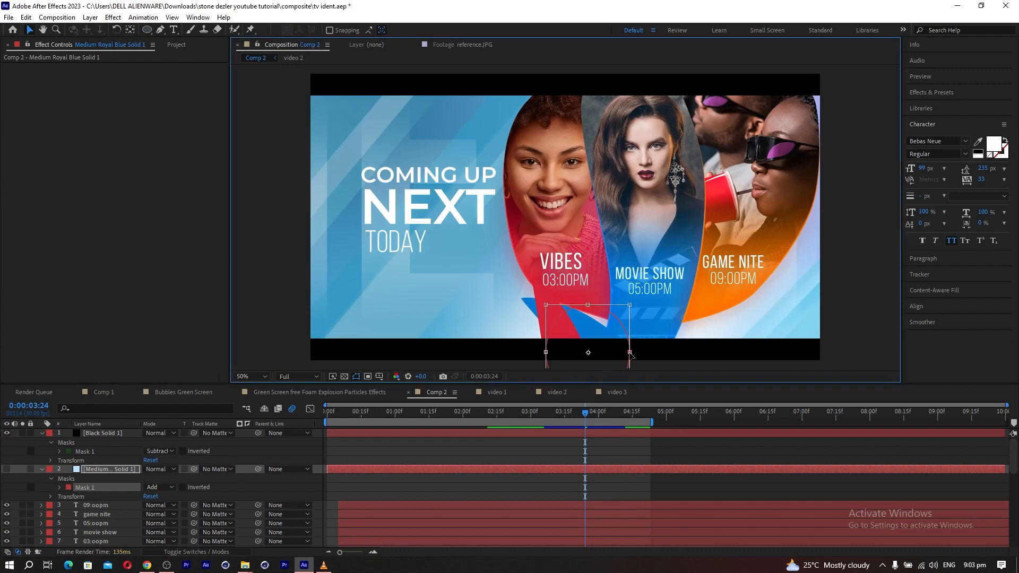
drag(616, 360, 663, 359)
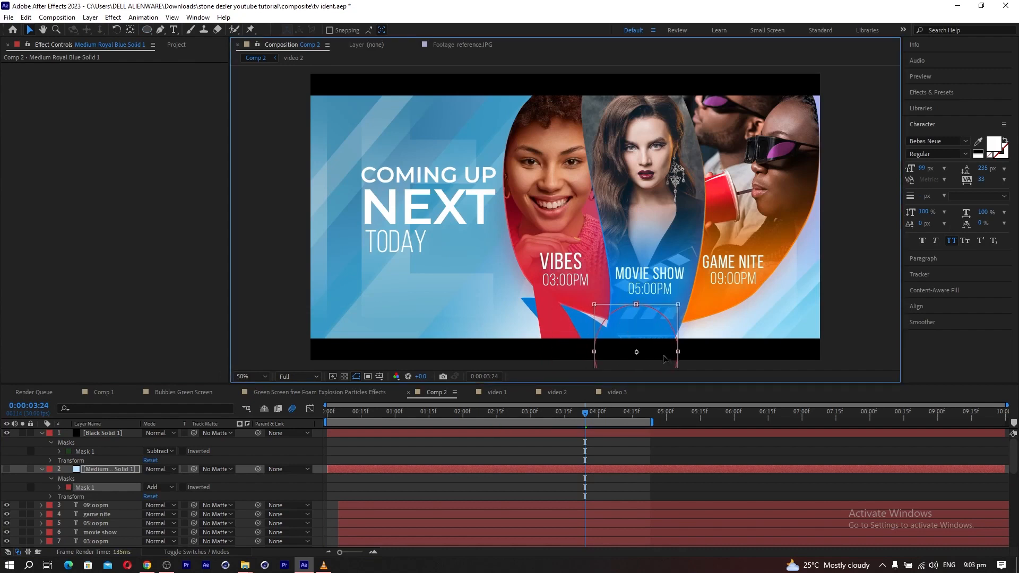
Reshape the solid's mask into a pointed peak reaching the 05:00PM text and make the solid visible again.
click(78, 469)
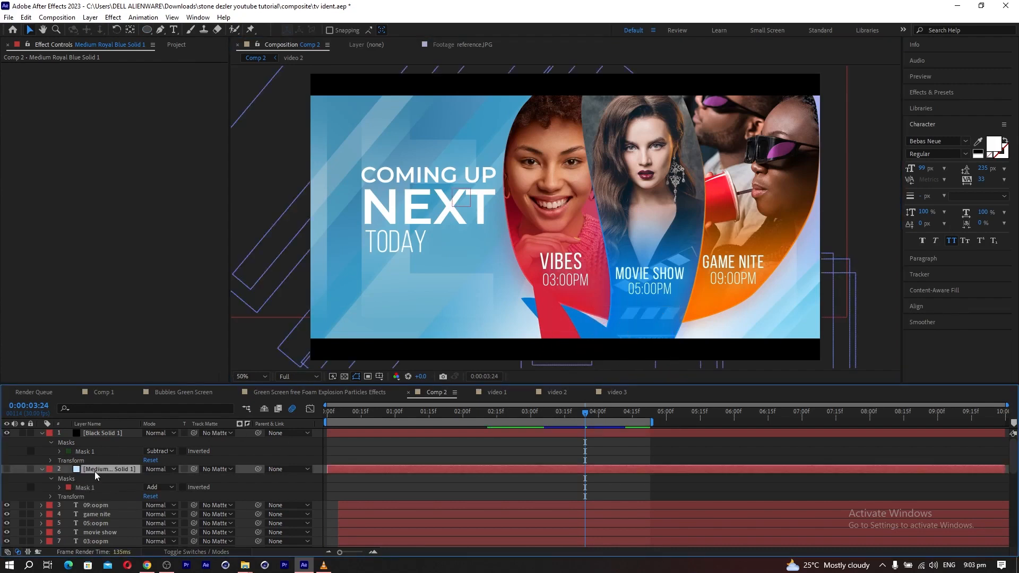
drag(635, 305, 638, 289)
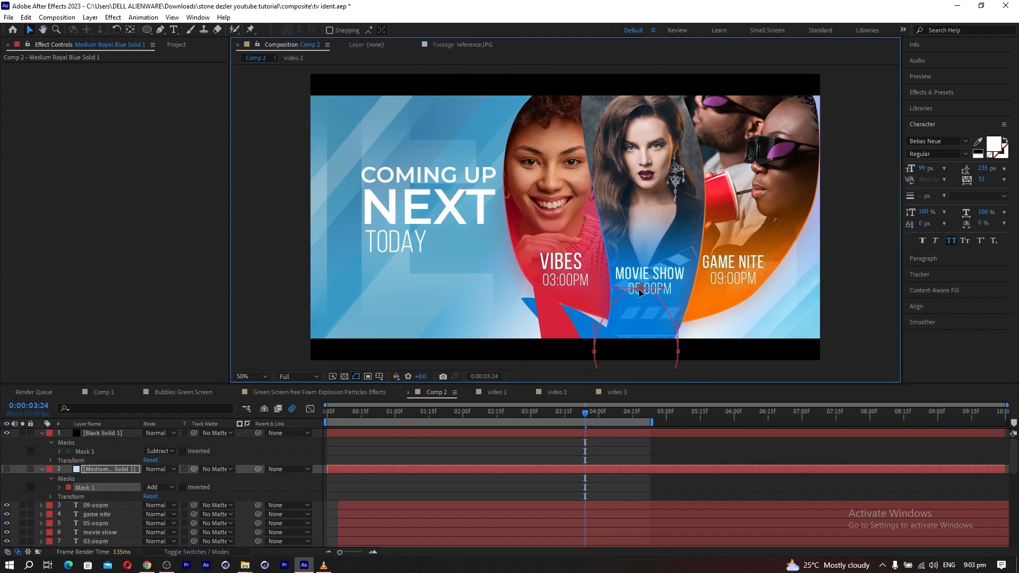
drag(679, 327, 664, 325)
double_click(640, 291)
click(114, 470)
click(677, 352)
drag(661, 292, 659, 317)
click(639, 290)
drag(627, 274, 609, 332)
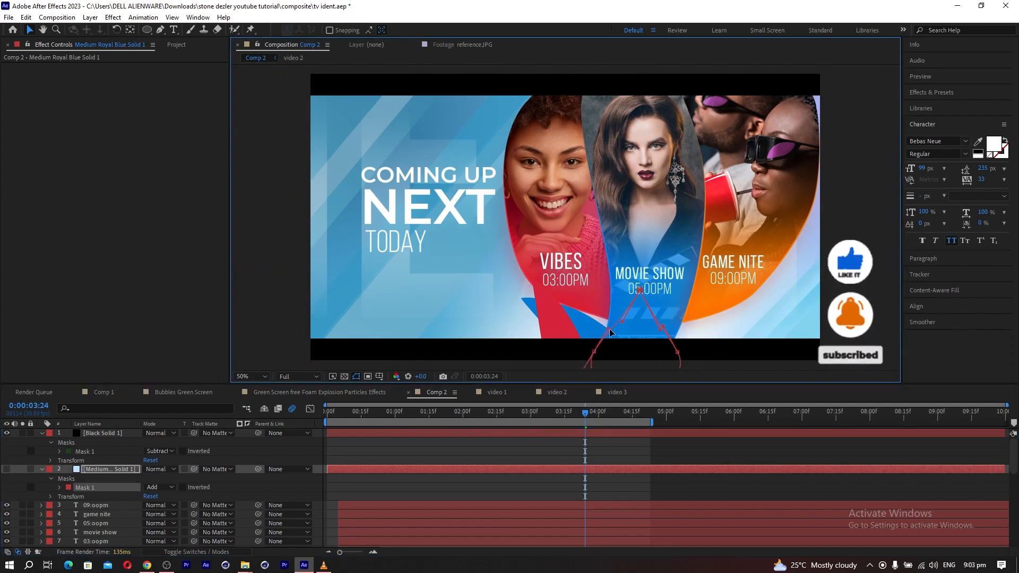
click(7, 469)
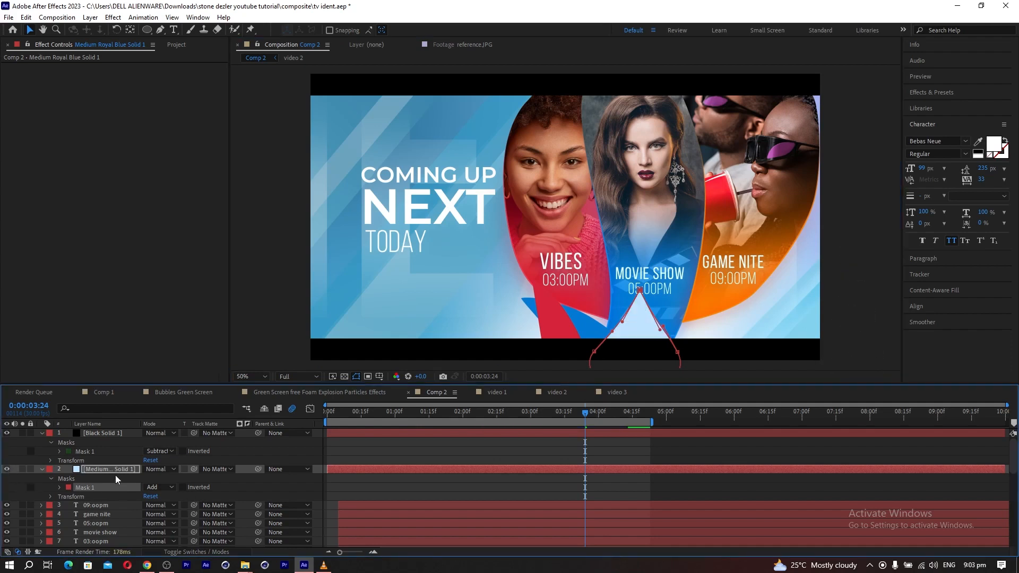
click(113, 471)
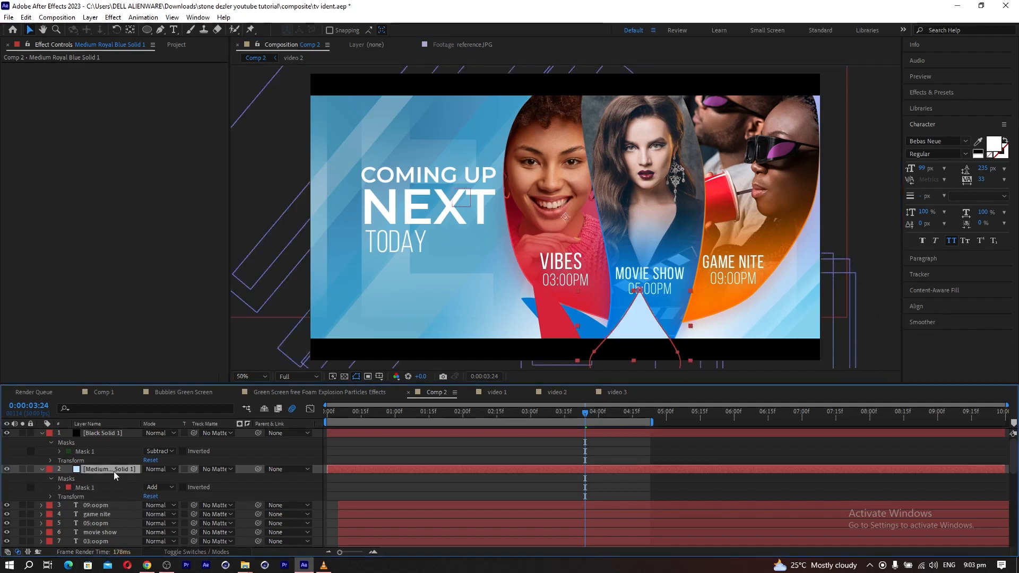
click(639, 294)
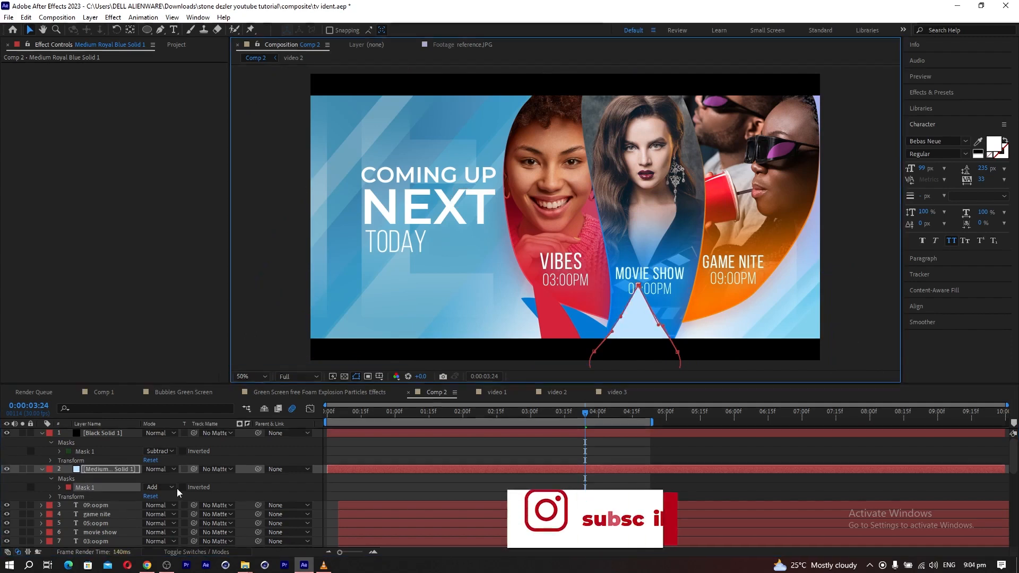
Feather the solid's mask to 219 pixels and set the layer's blending mode to Add.
click(105, 469)
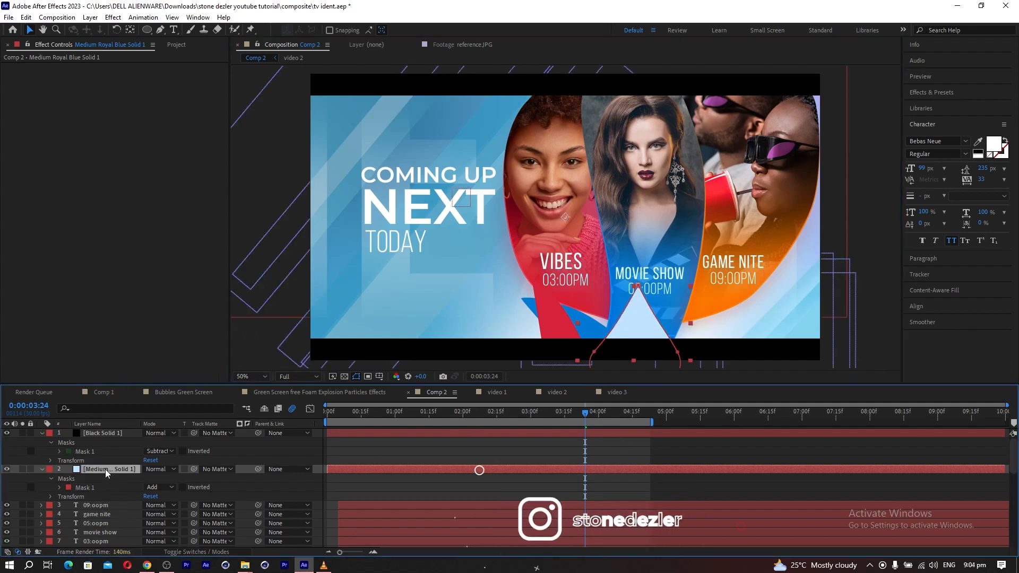
key(m)
key(m)
drag(161, 501, 238, 493)
click(164, 471)
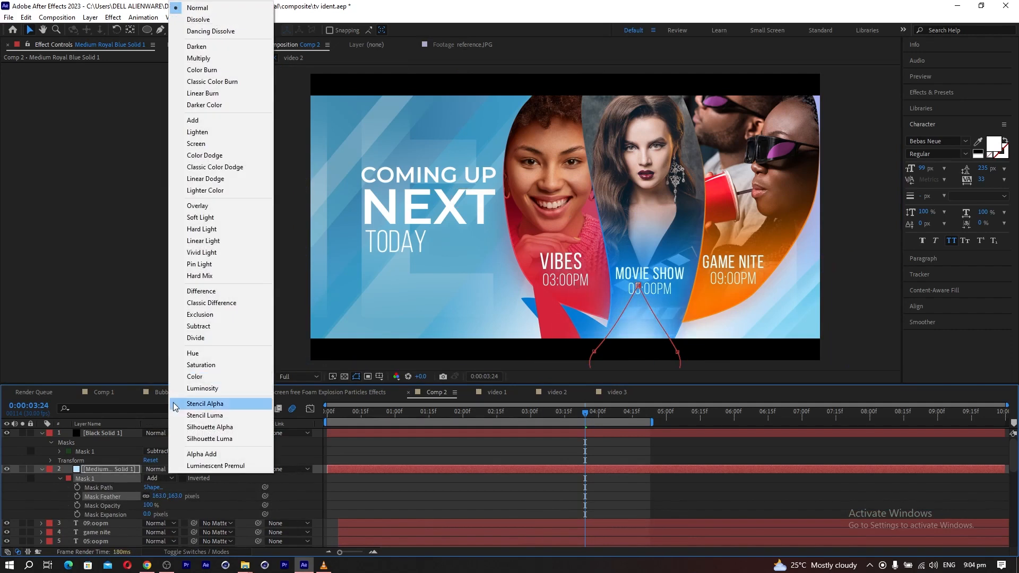
click(190, 122)
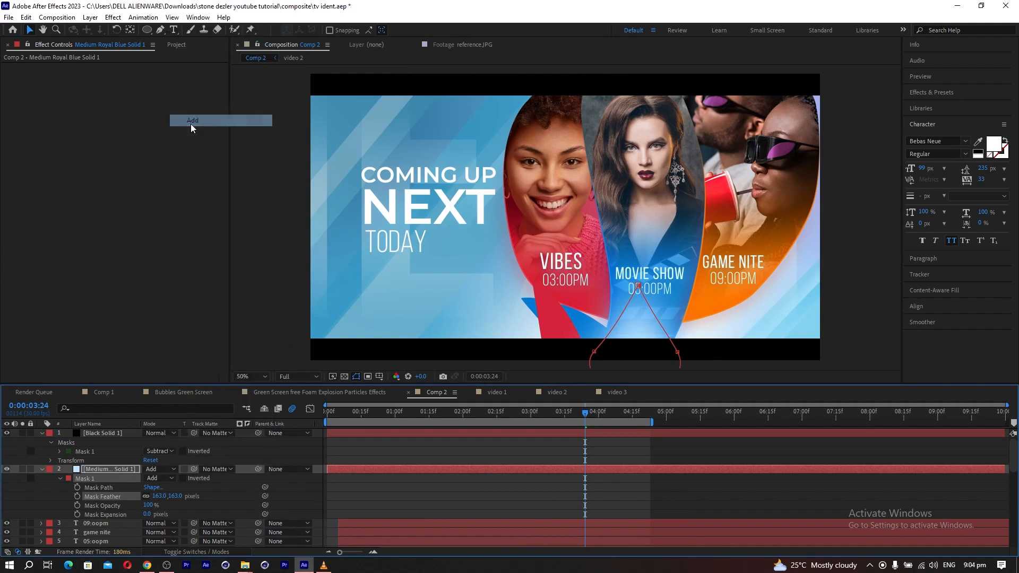
key(ctrl+shift+h)
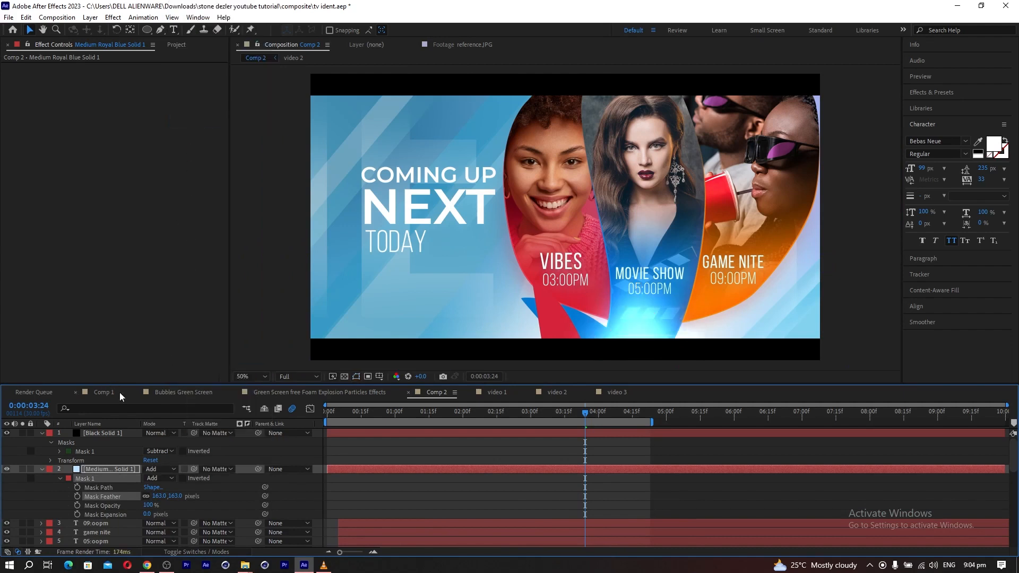
drag(170, 499, 195, 507)
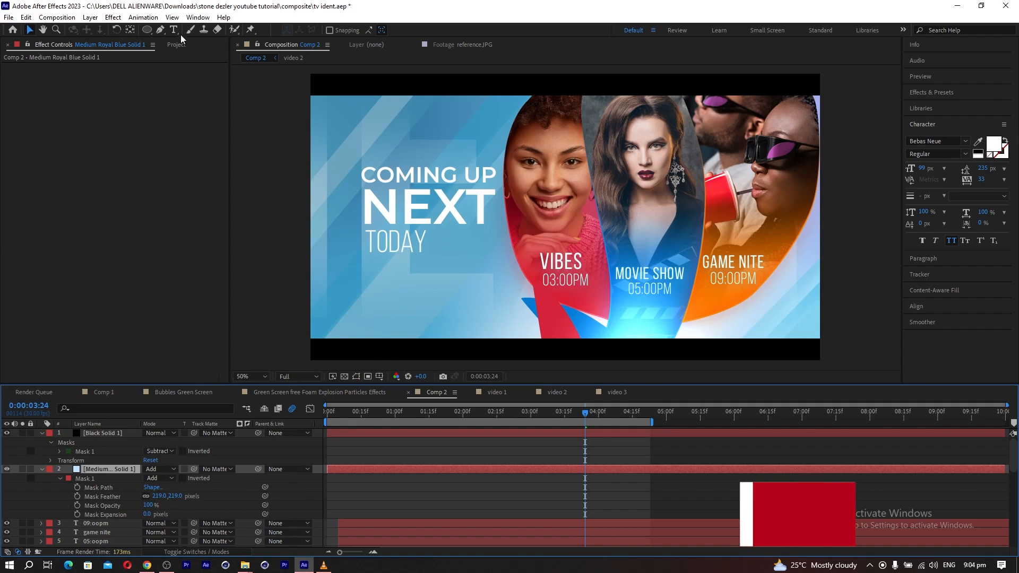
Change the glow solid's colour to a saturated blue, 0087EE.
click(91, 17)
click(119, 42)
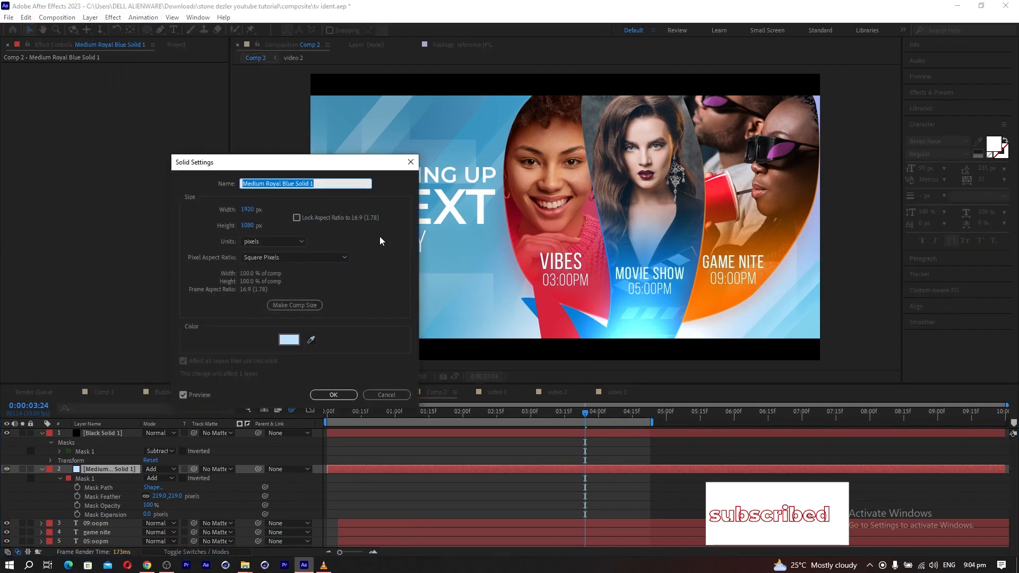
click(290, 342)
drag(820, 309, 900, 295)
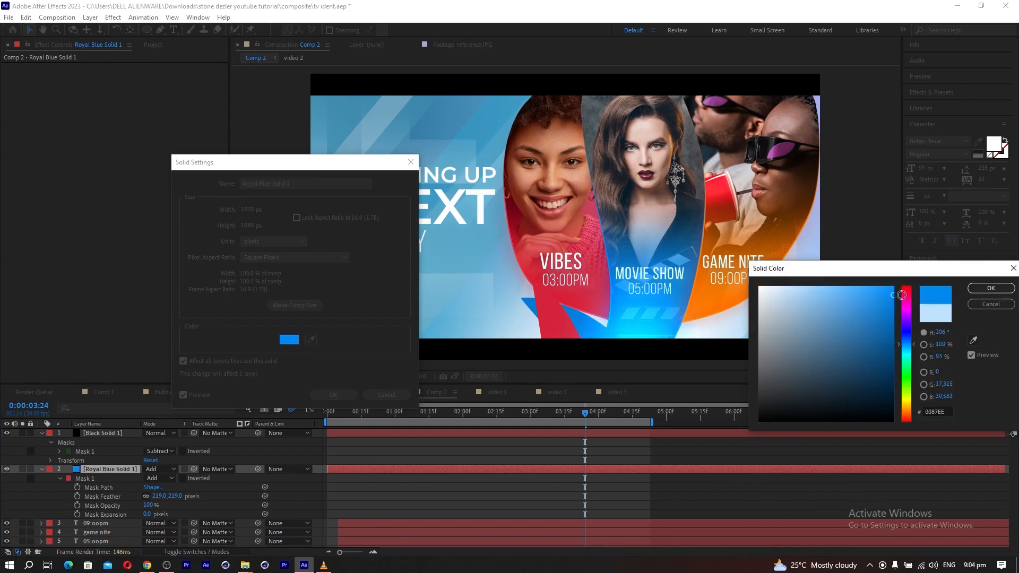
click(980, 289)
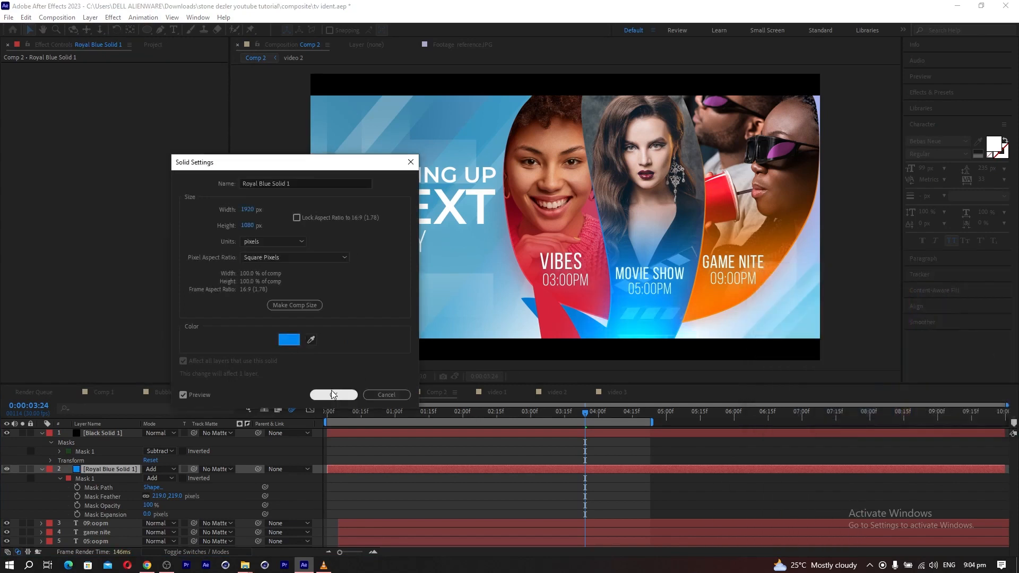
click(332, 394)
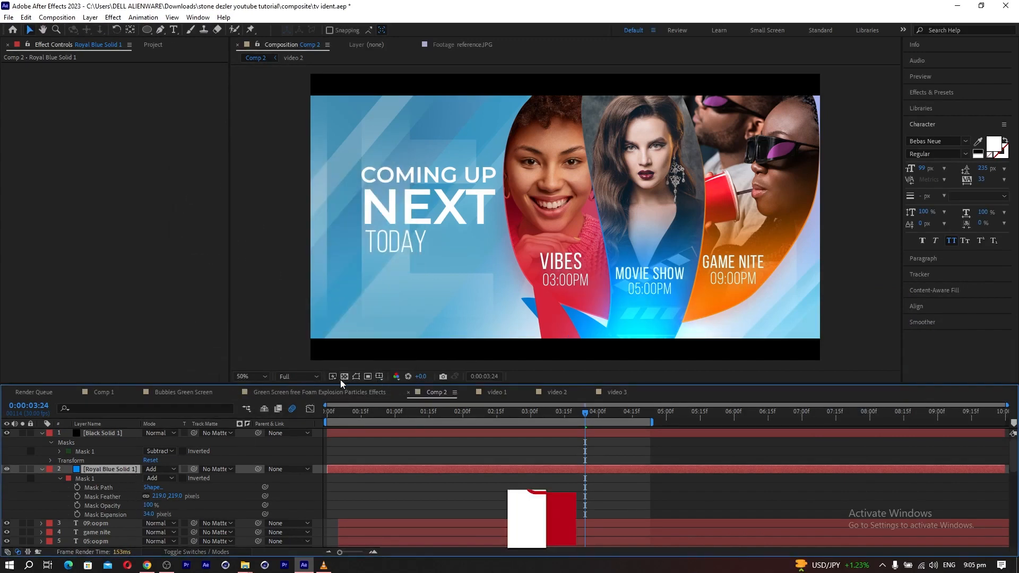
Set the glow mask's expansion to 34 pixels and spread its two side points outward beneath all three panels.
click(355, 376)
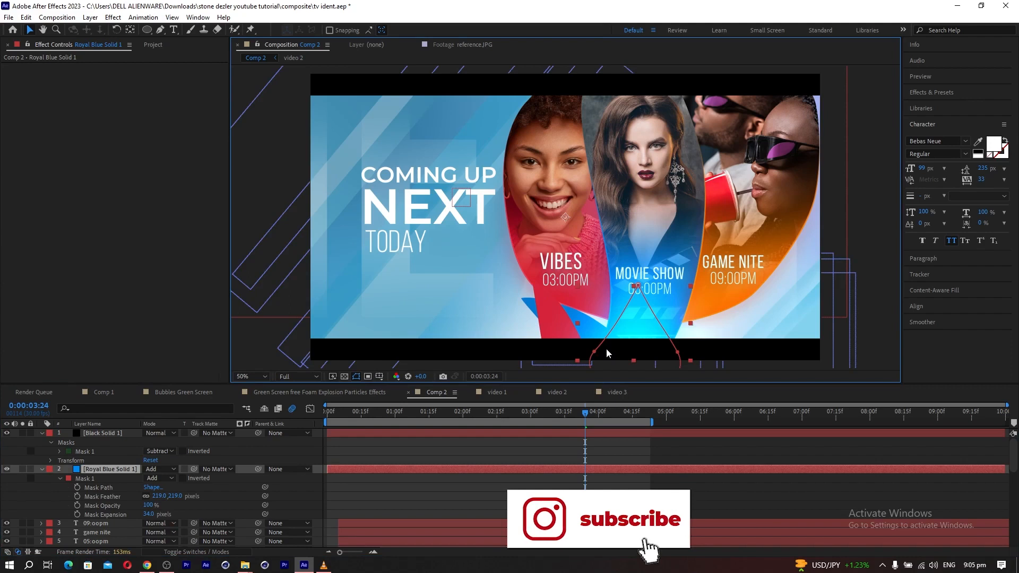
drag(594, 351, 499, 363)
drag(678, 356, 774, 358)
drag(498, 363, 484, 360)
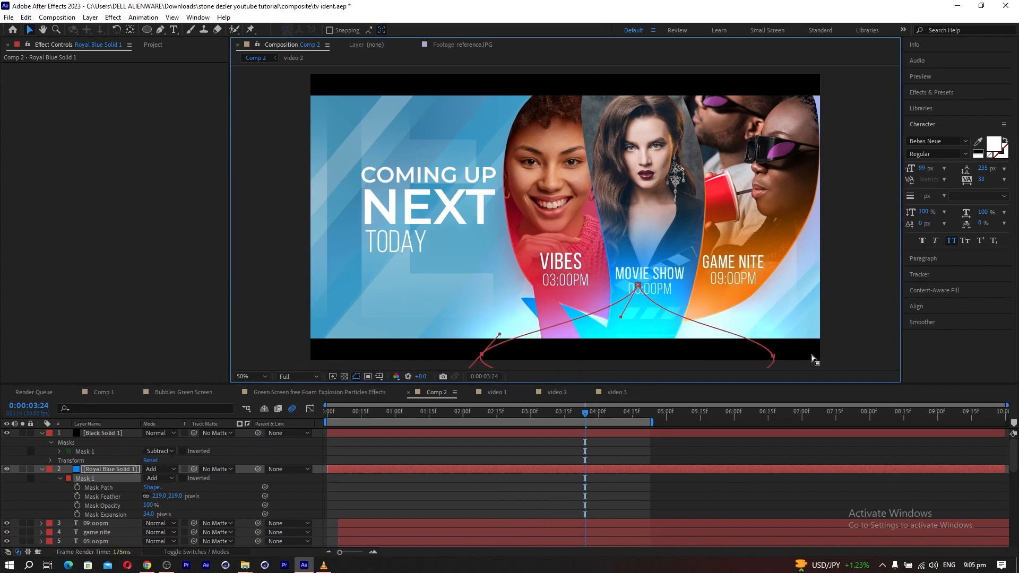
drag(773, 358, 784, 357)
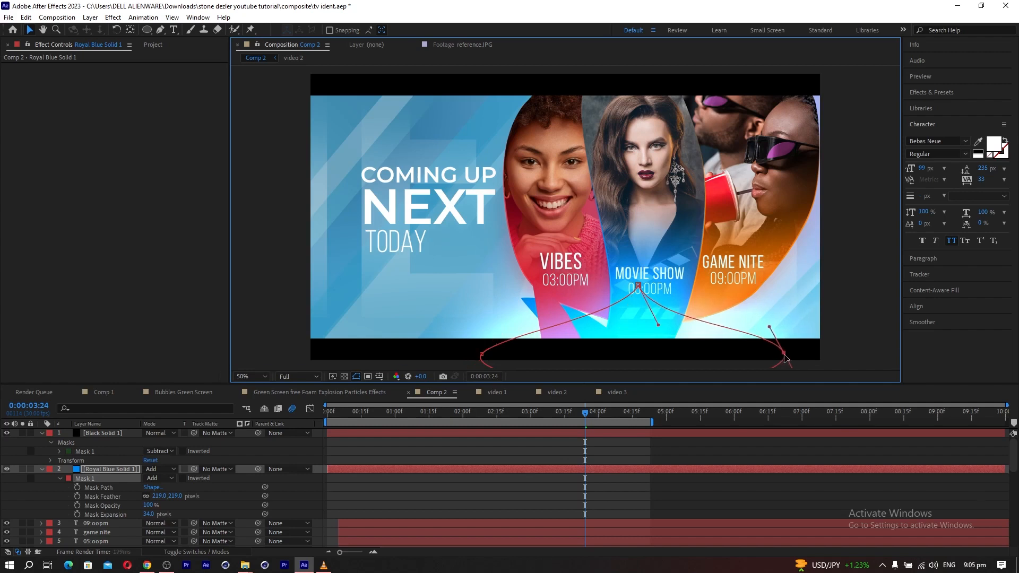
click(56, 494)
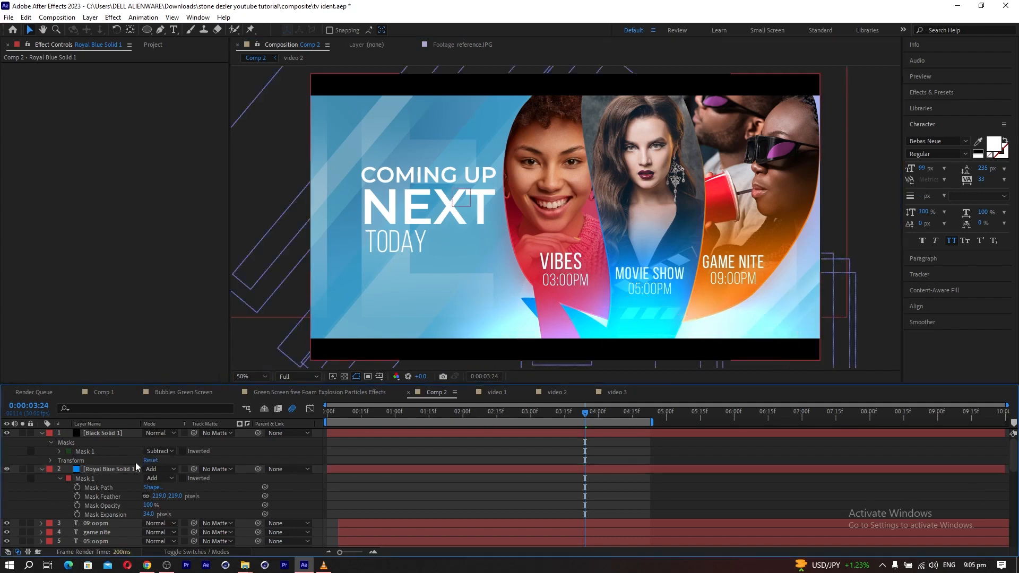
Raise the glow mask's right side point beneath the orange panel and increase the mask feather to 302 pixels.
click(104, 467)
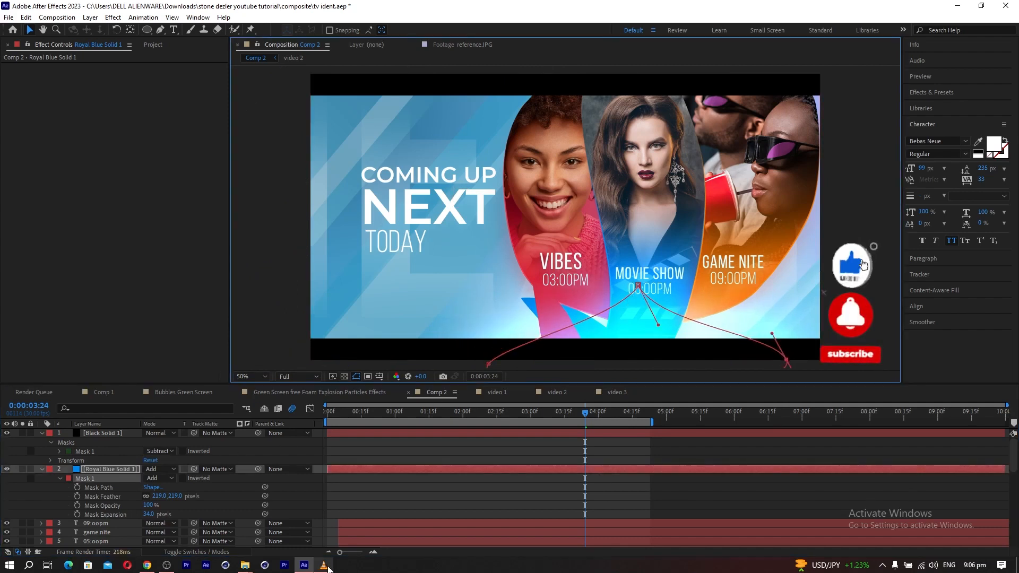
drag(786, 360, 777, 315)
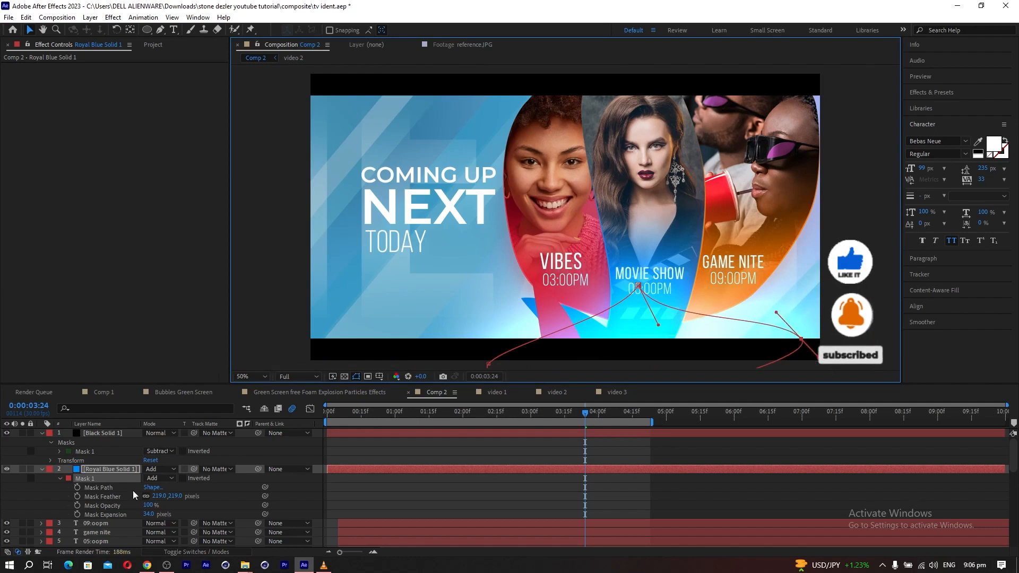
drag(159, 496, 200, 496)
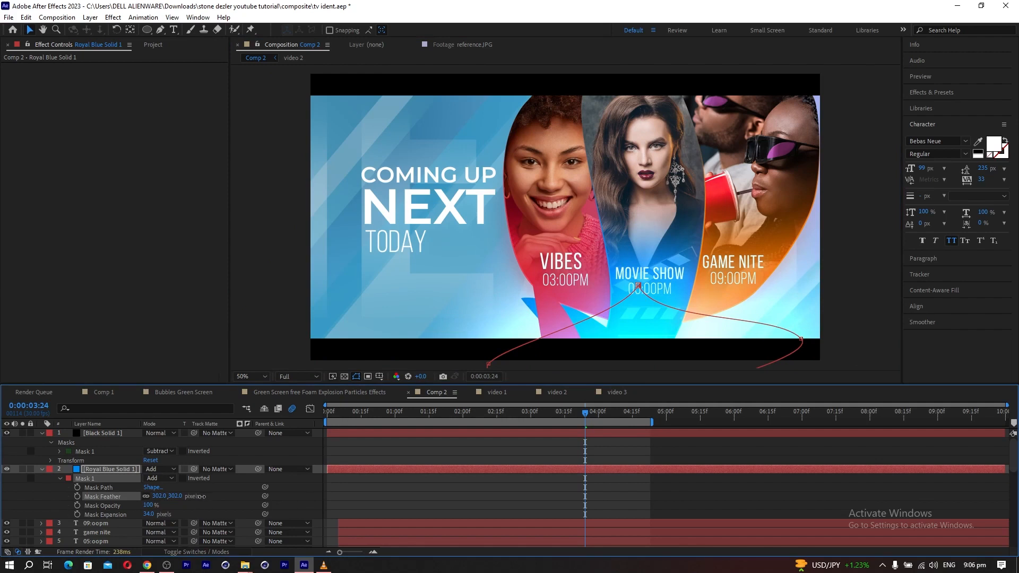
click(90, 522)
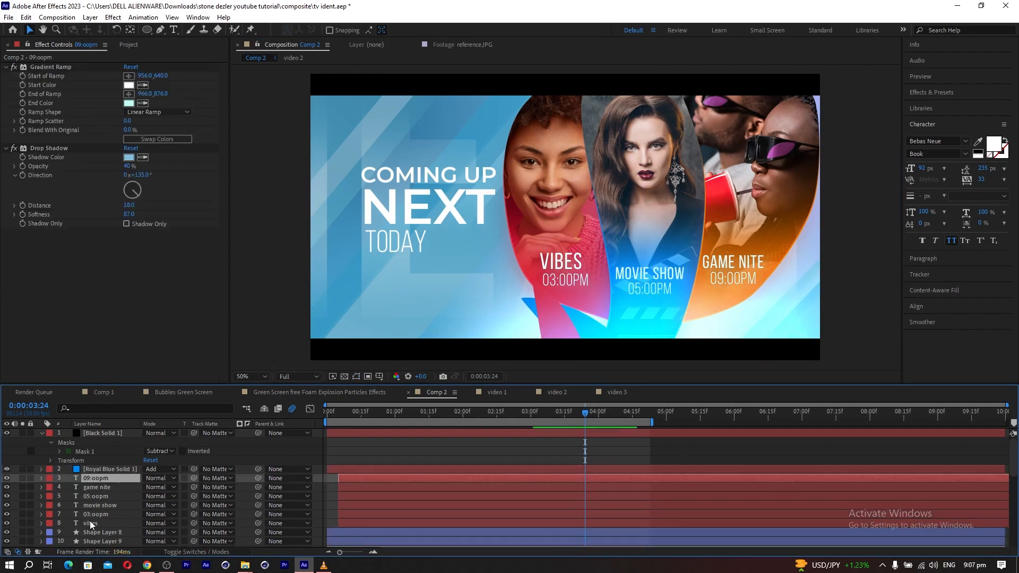